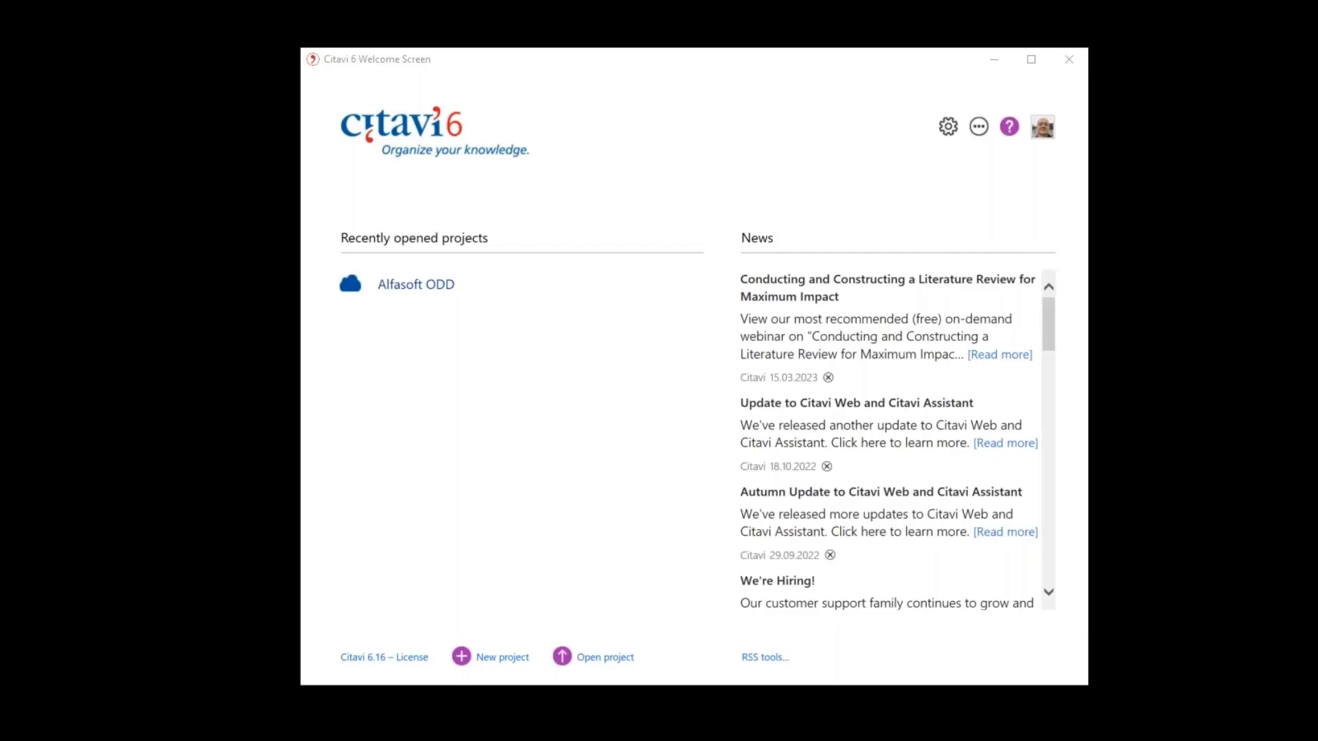
Open the Alfasoft ODD project, hide the reference list and widen the PDF preview of the yak jerky article.
click(413, 286)
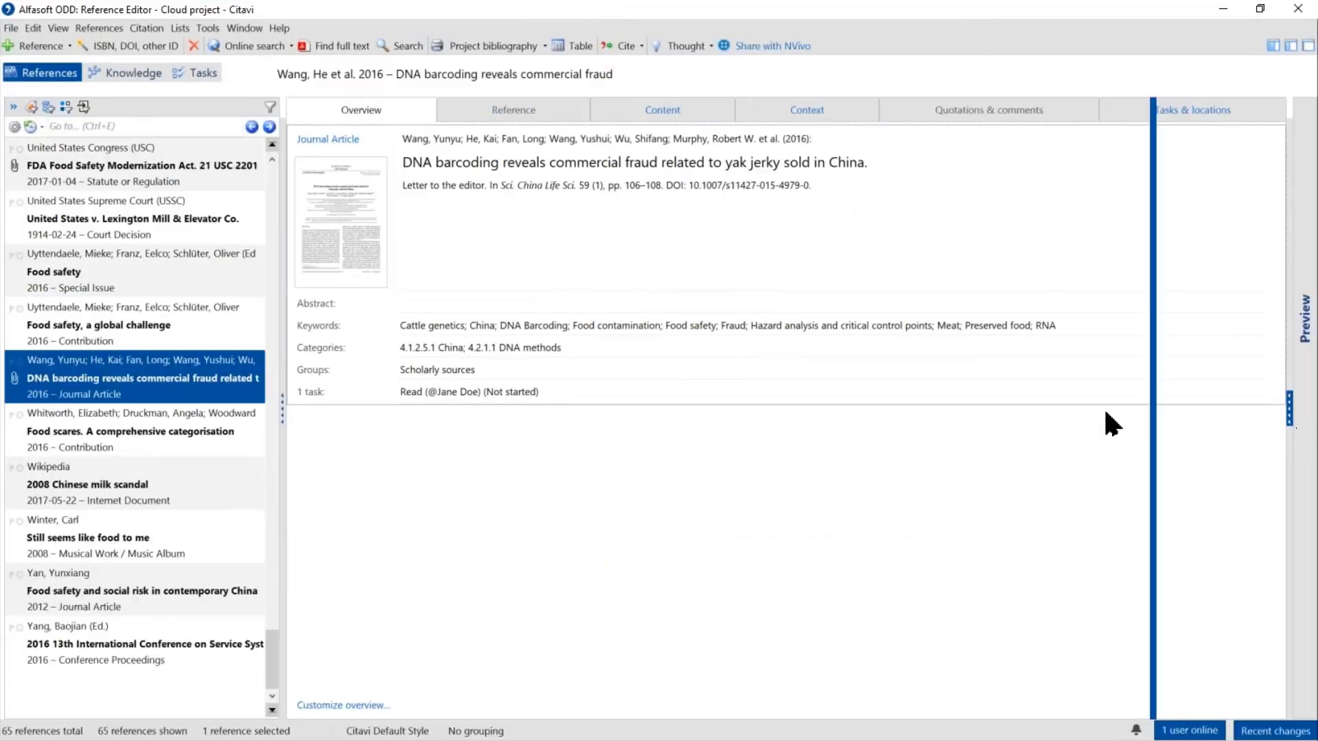
mouse_move(1105, 413)
mouse_down()
mouse_move(775, 402)
mouse_move(772, 385)
mouse_up()
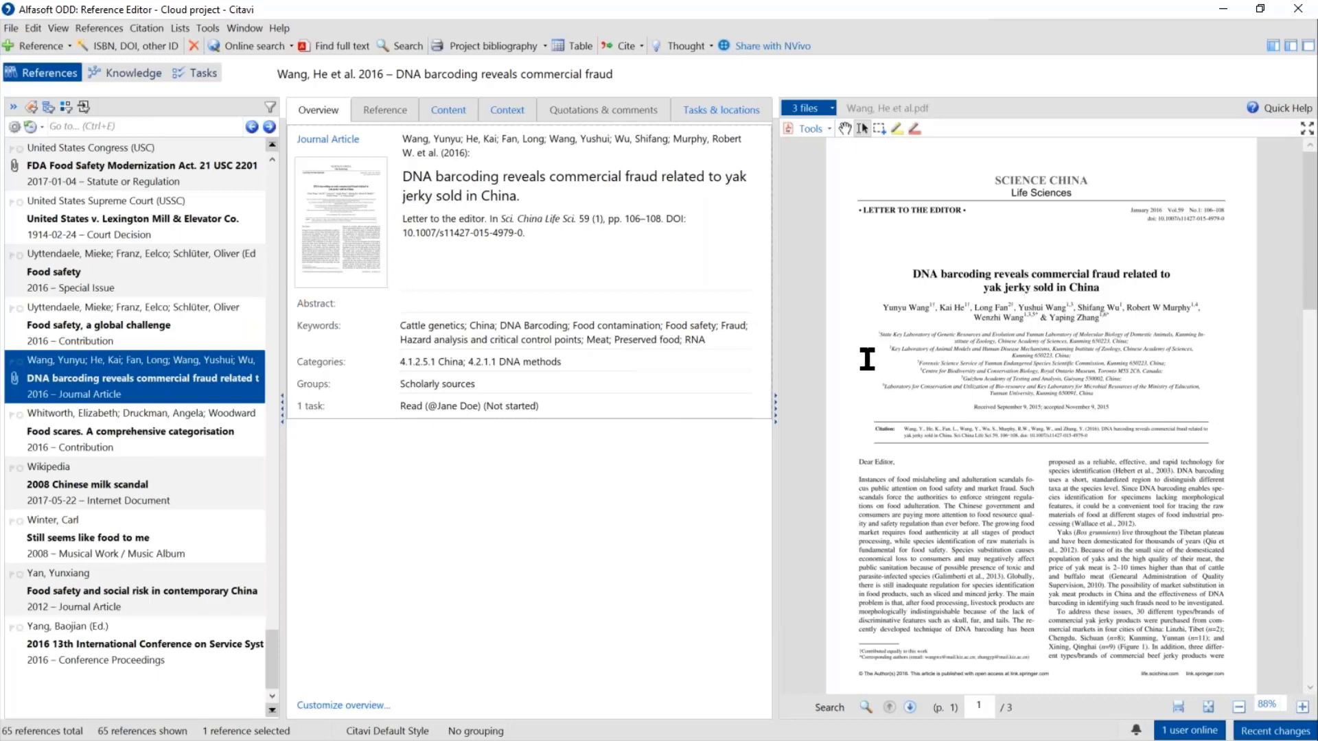
click(283, 411)
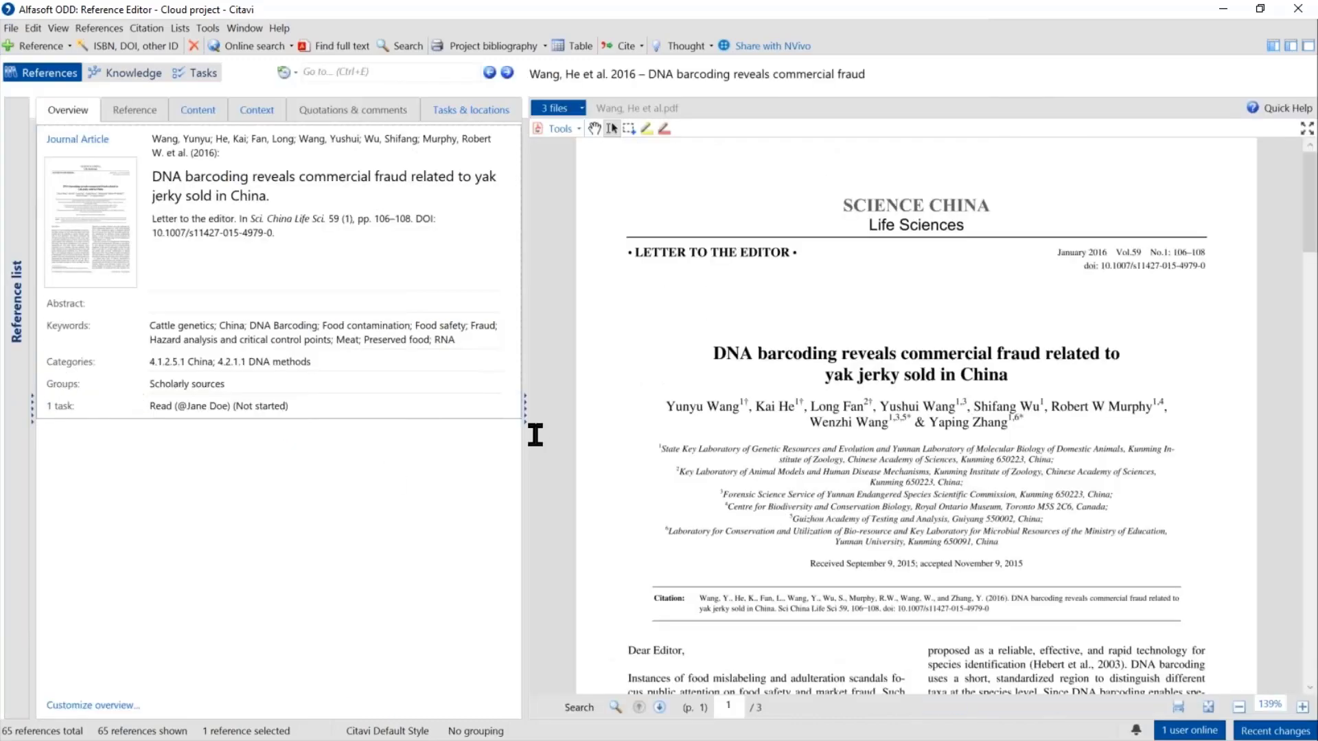
drag(525, 412, 389, 395)
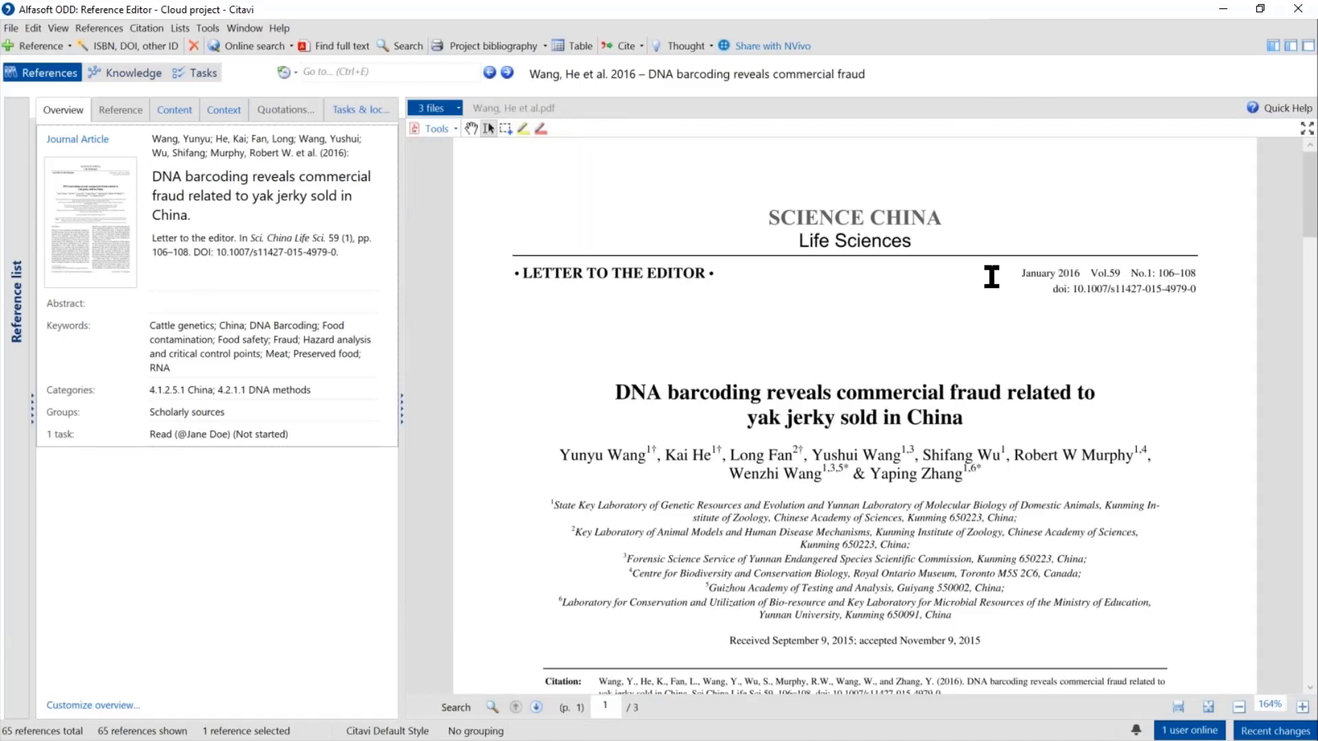
Highlight the sentence "The Chinese government and consumers are paying more attention…" in yellow, and mark it in red as well.
scroll(974, 282, down, 3)
scroll(913, 306, down, 2)
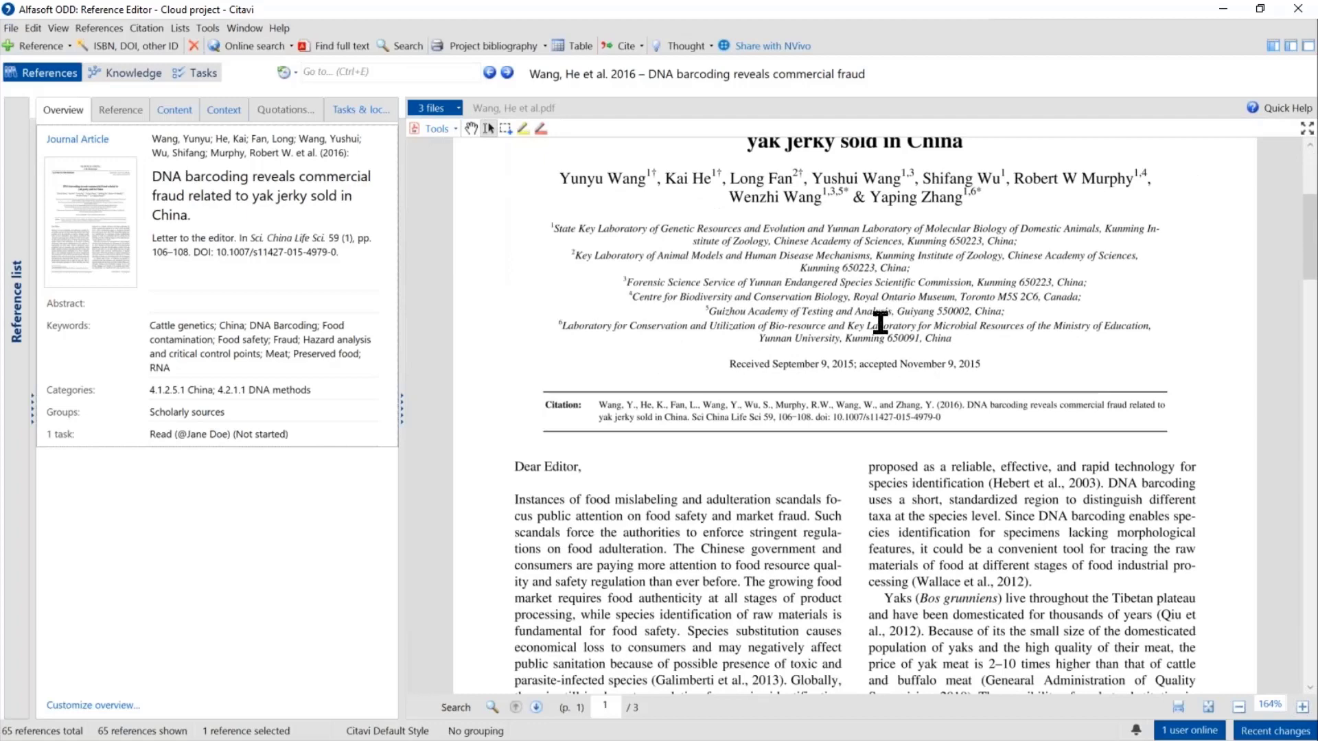
scroll(869, 329, down, 3)
scroll(874, 334, down, 4)
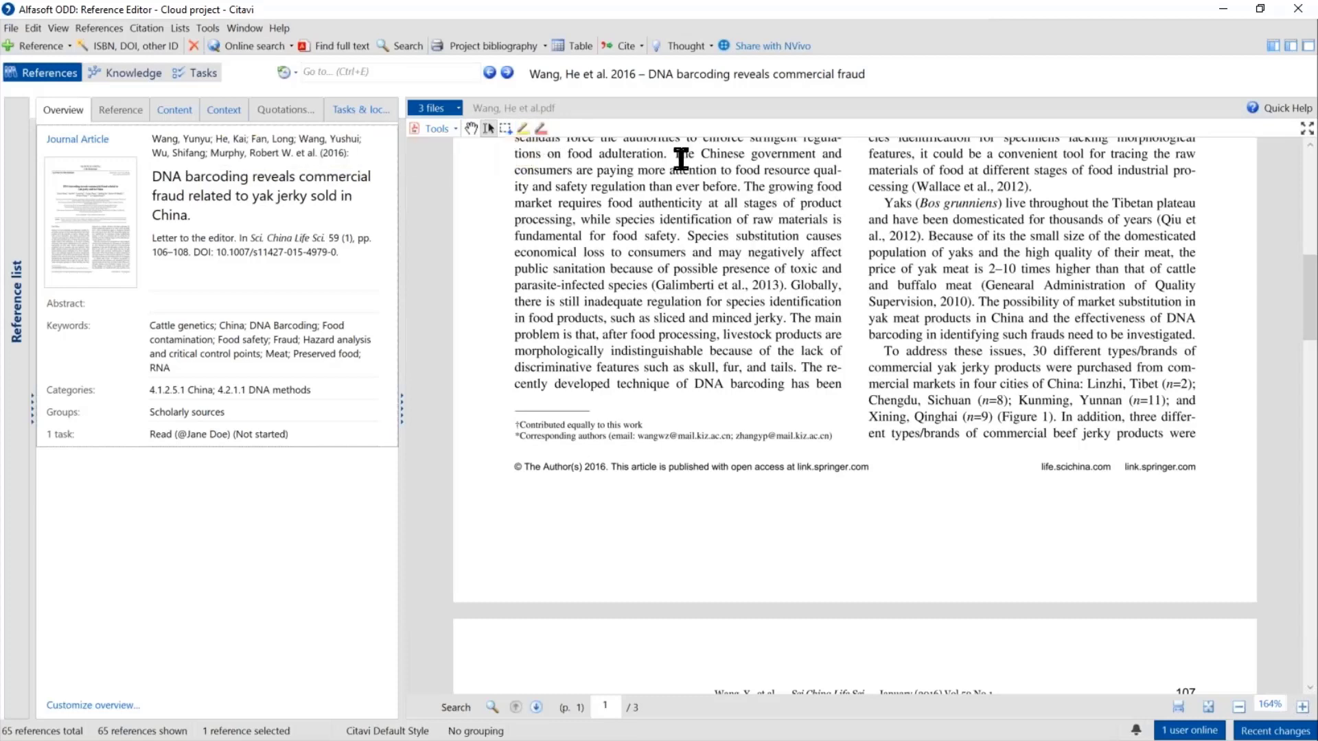
drag(674, 153, 741, 186)
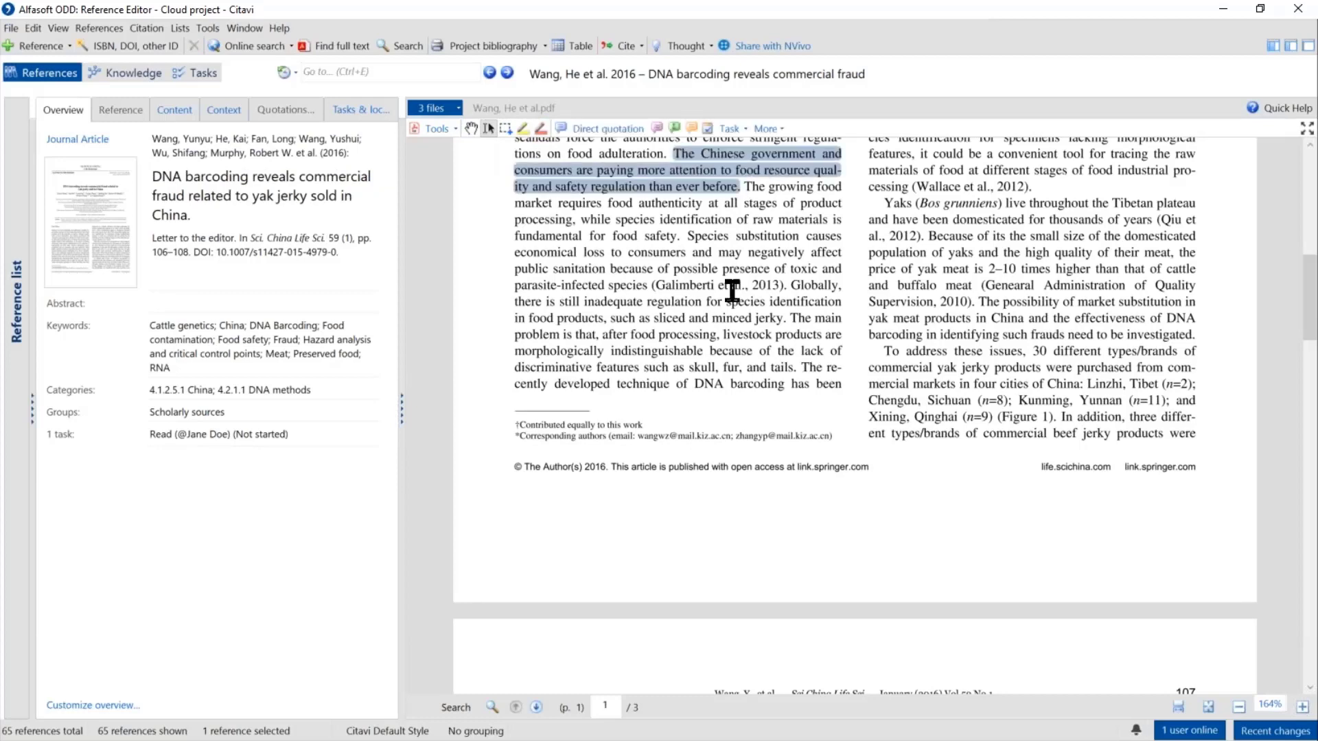
click(523, 129)
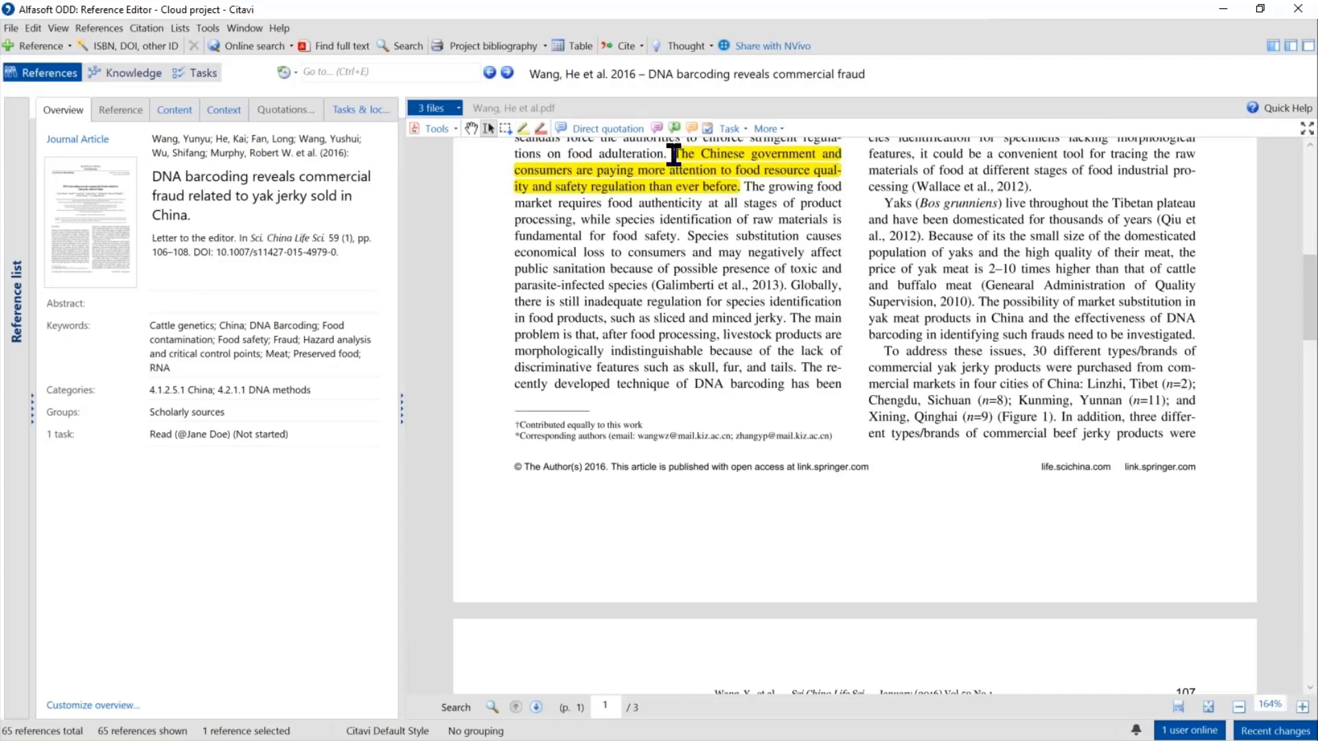
click(542, 129)
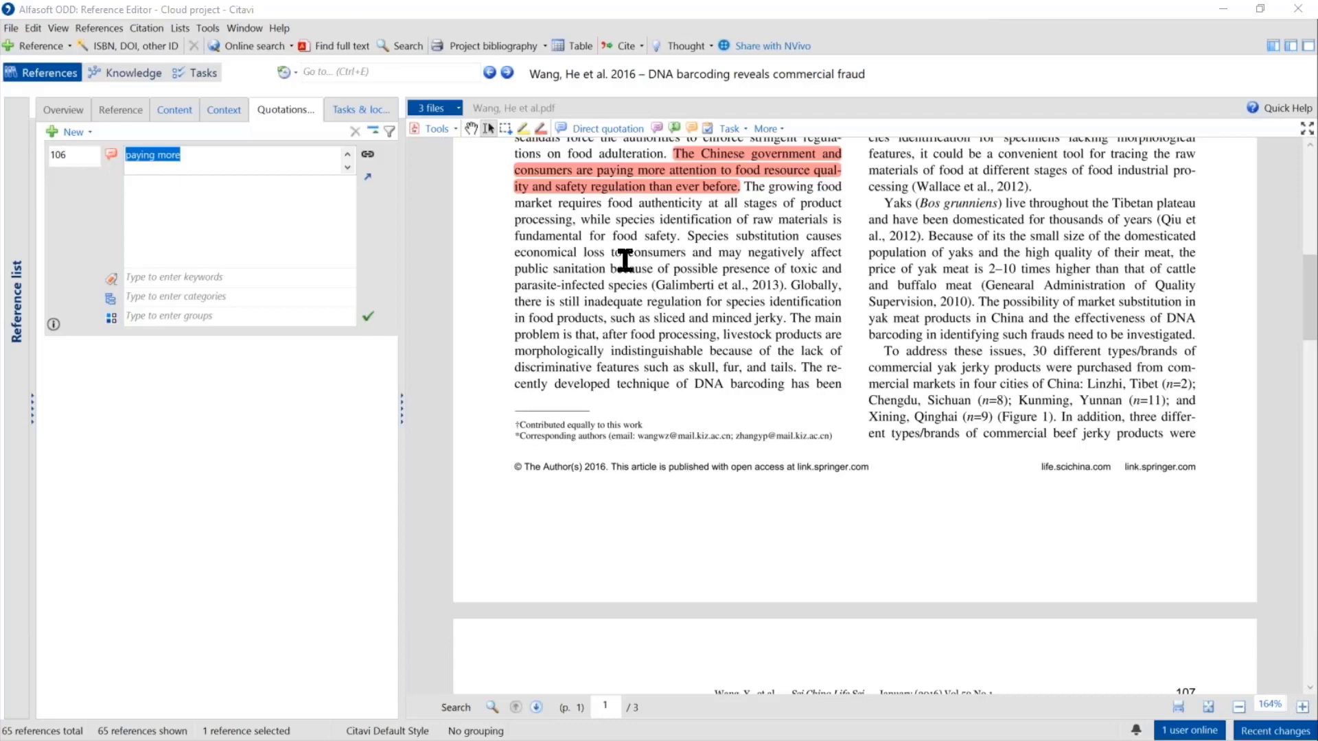
Save the passage from "To address these issues, 30 different types/brands" to "four cities of China:" as a direct quotation.
scroll(753, 332, up, 4)
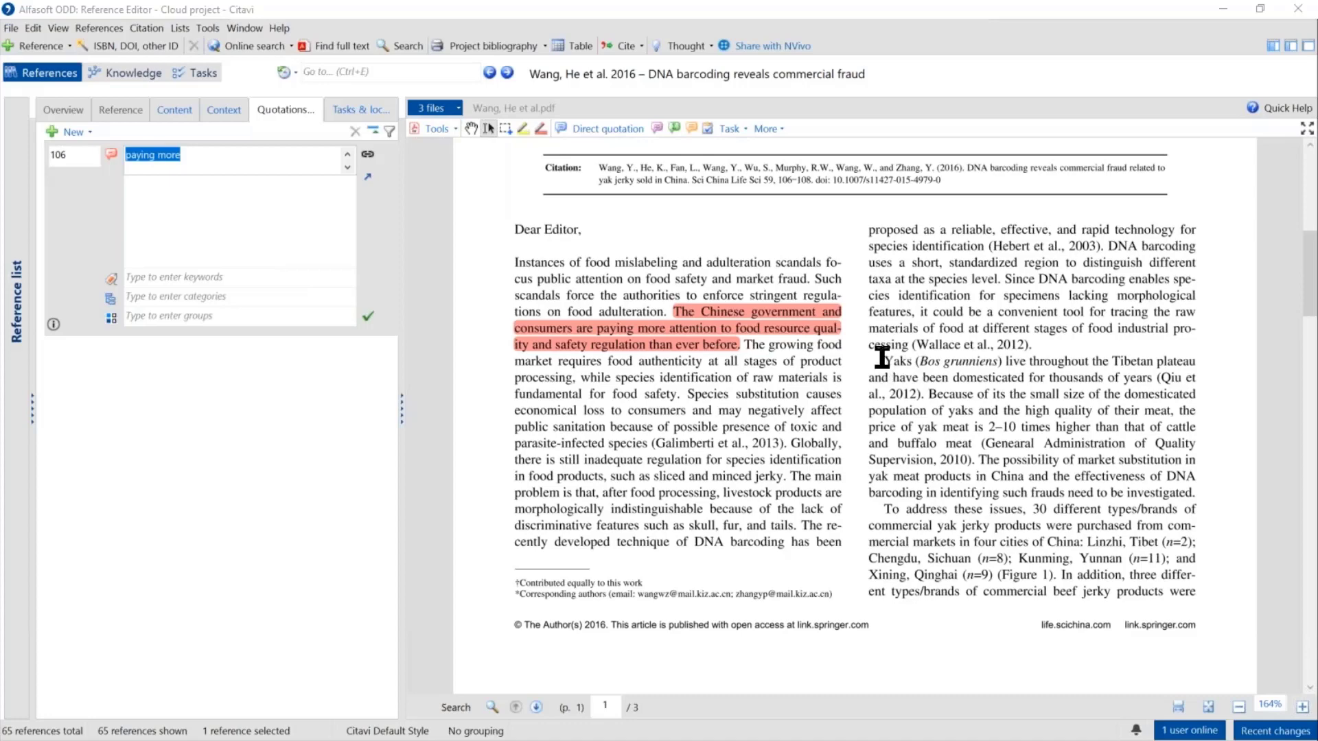
scroll(968, 395, down, 10)
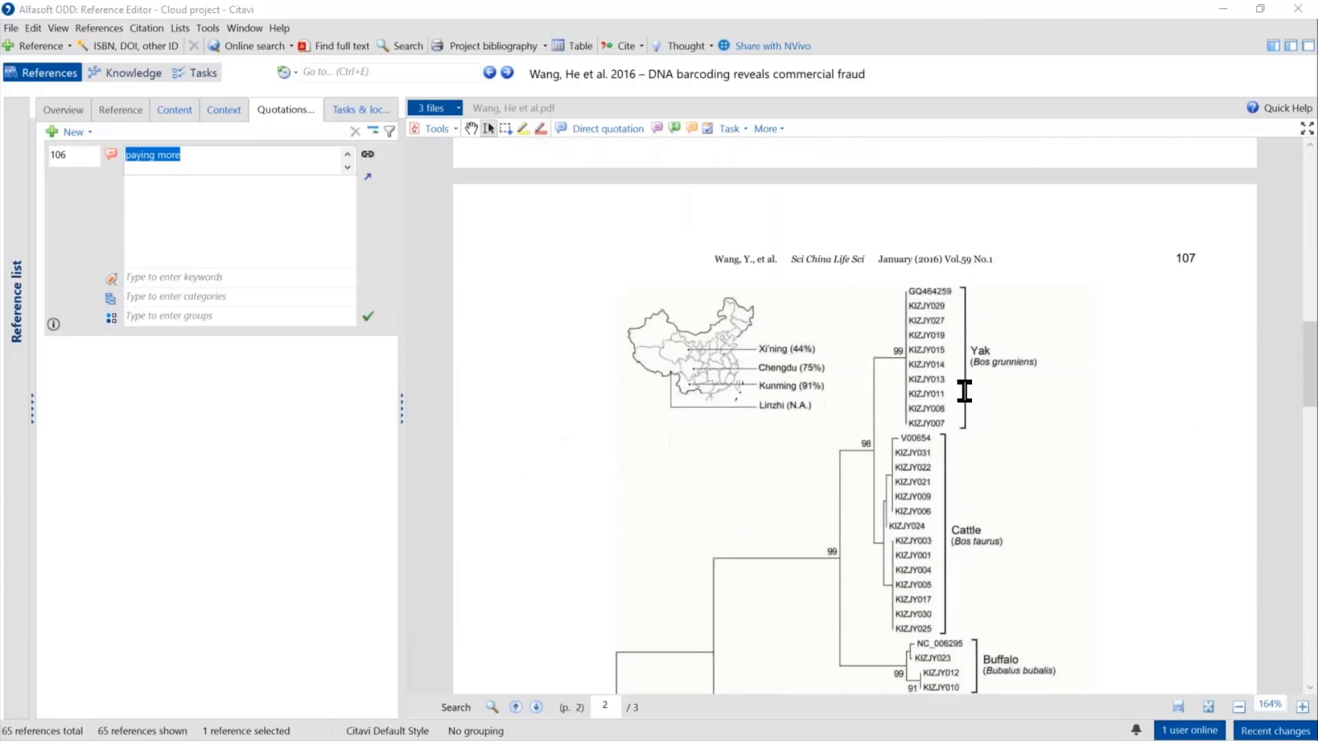
scroll(968, 385, up, 6)
drag(882, 272, 1059, 288)
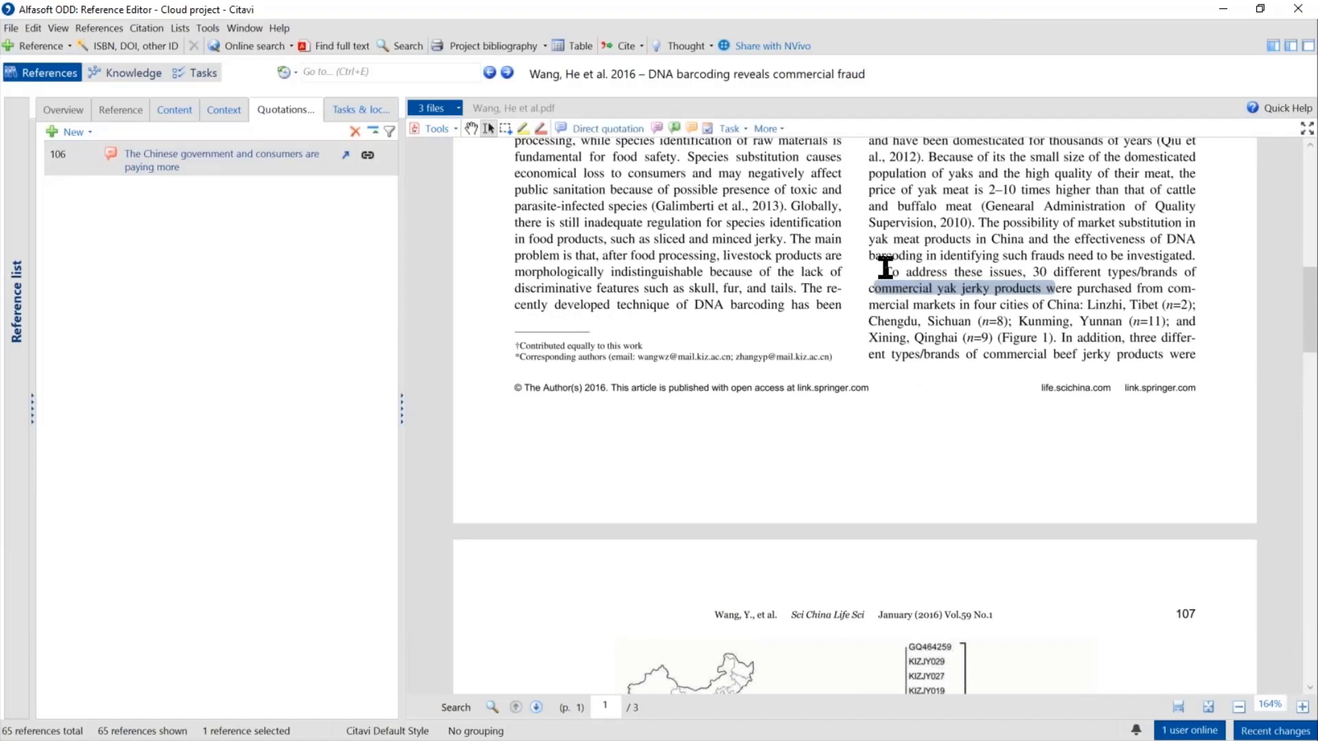
click(886, 269)
drag(885, 271, 1083, 304)
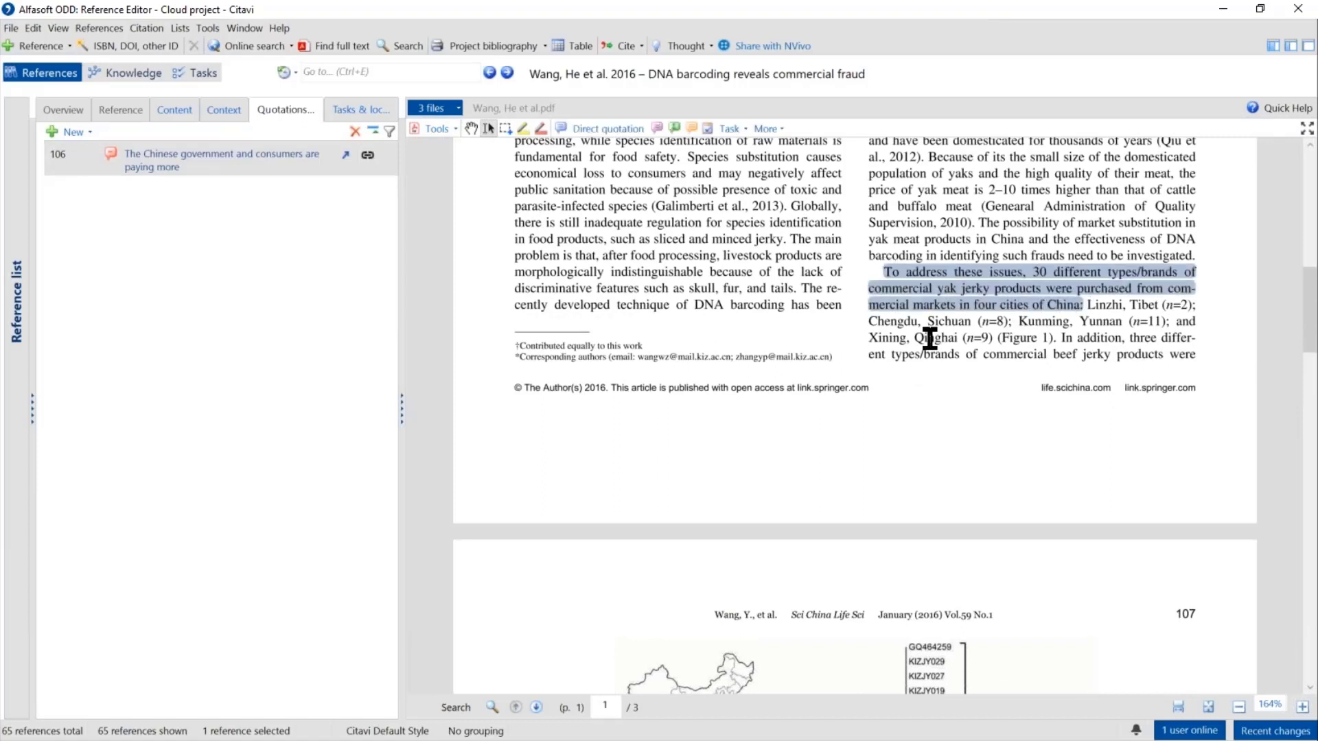
click(610, 129)
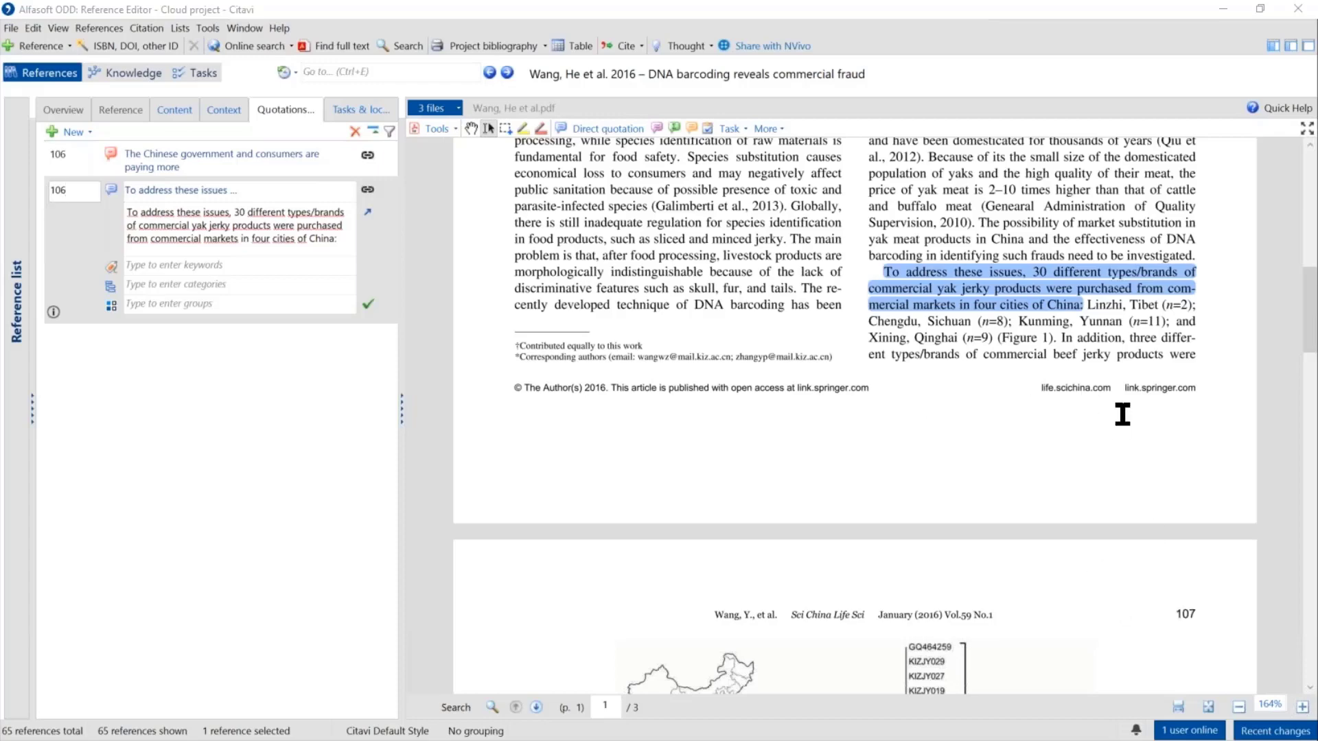
Check the direct quotation's page number against the publication details on the article's first page.
scroll(1122, 414, up, 1)
scroll(1122, 414, up, 10)
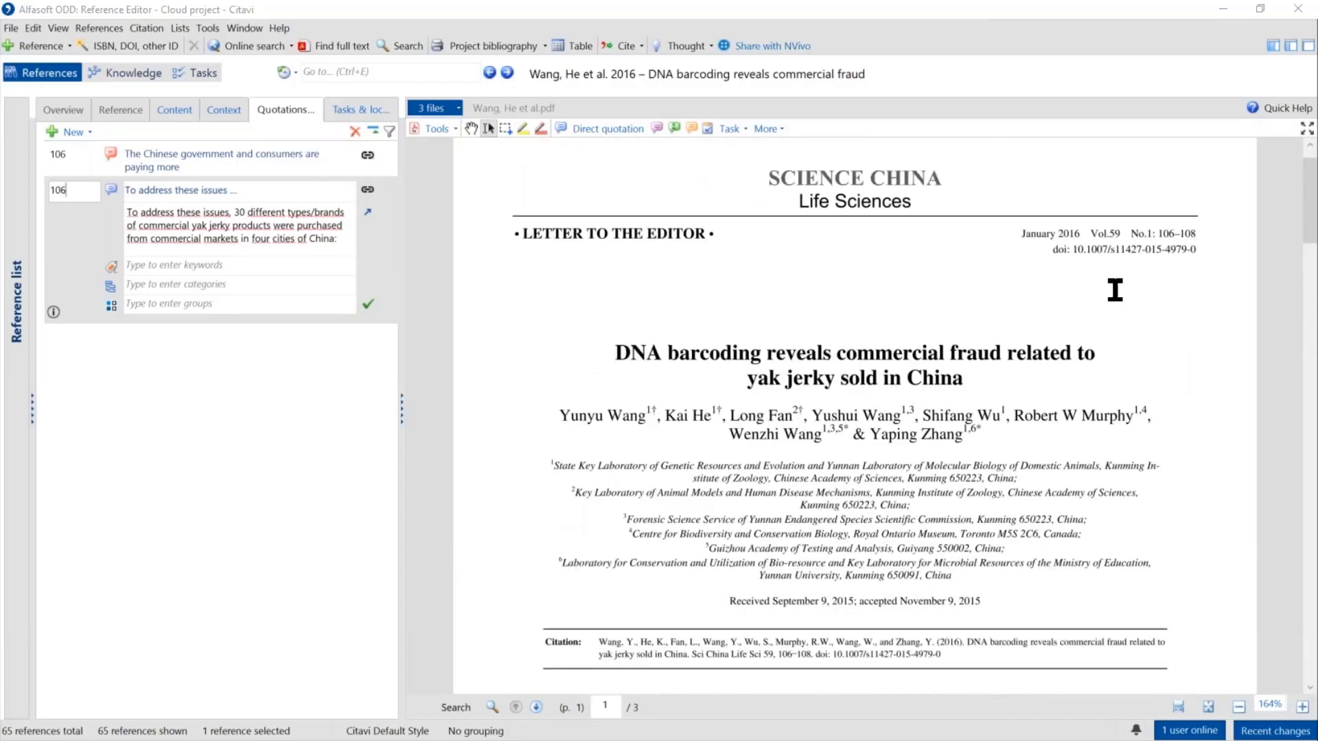
scroll(1153, 394, down, 13)
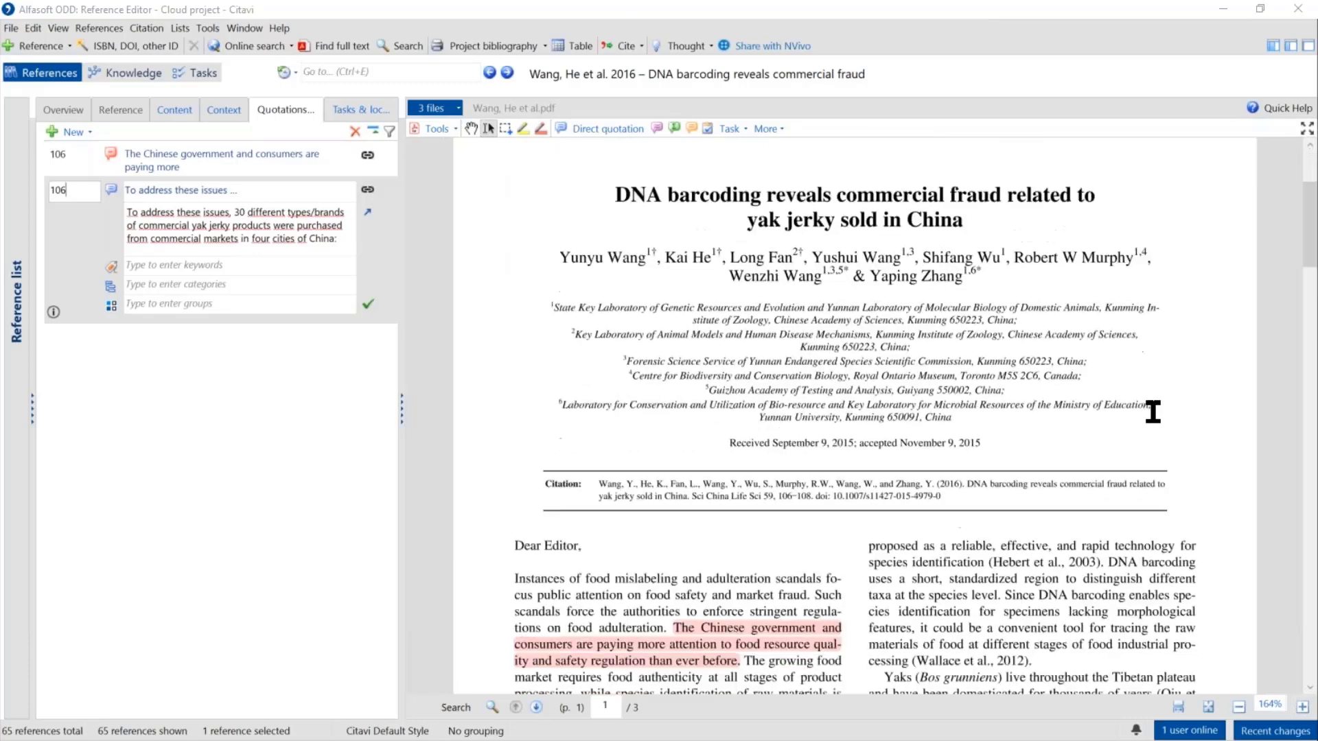
scroll(1002, 414, down, 2)
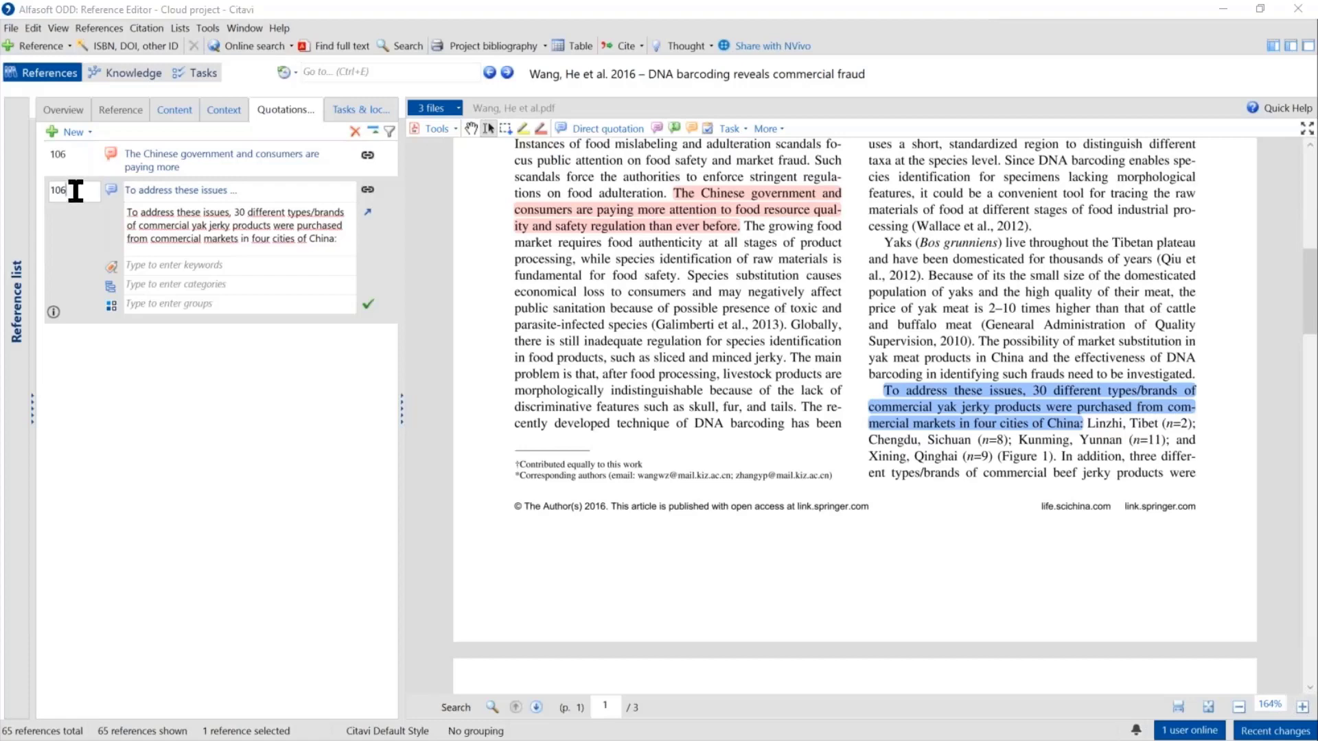
double_click(53, 191)
click(81, 195)
Save the page 107 sentence starting "All 16S amplicons and 27 COI amplicons obtained" as an indirect quotation, keeping the suggested core statement.
scroll(978, 394, down, 10)
scroll(987, 395, down, 4)
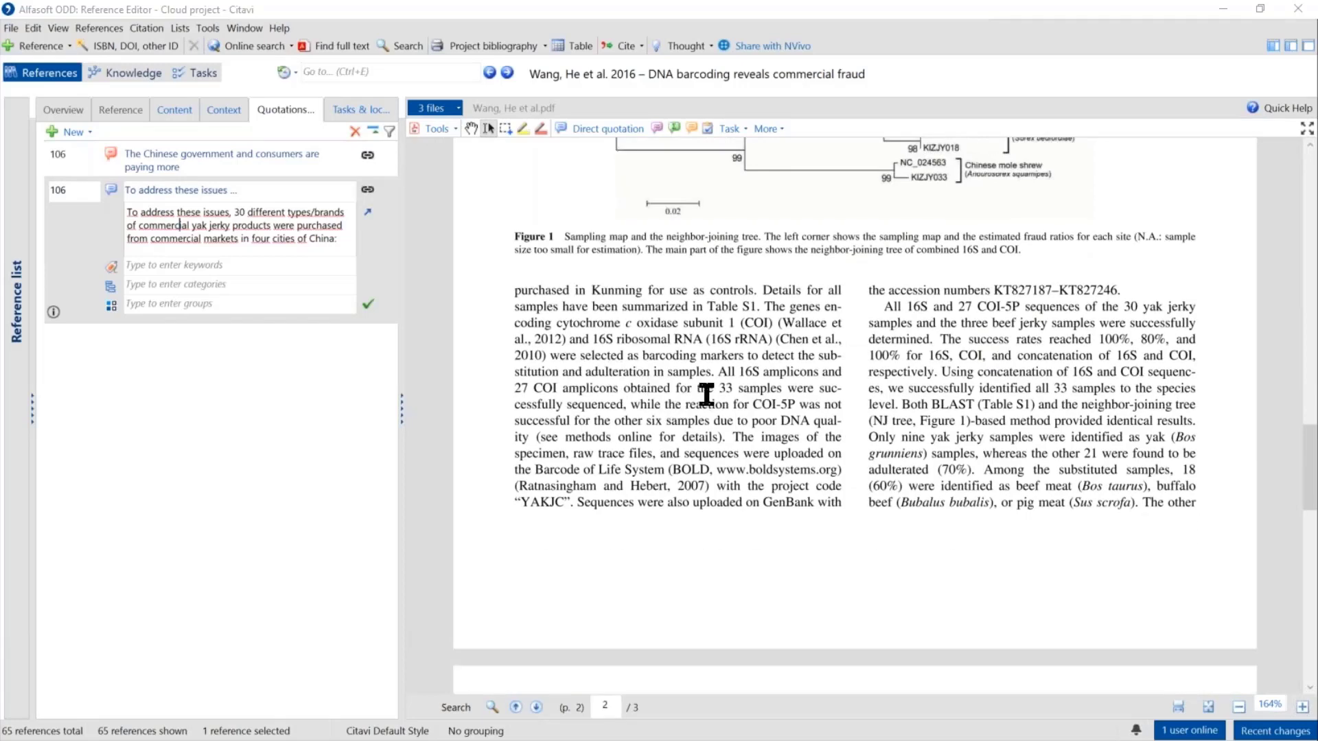
drag(718, 371, 725, 437)
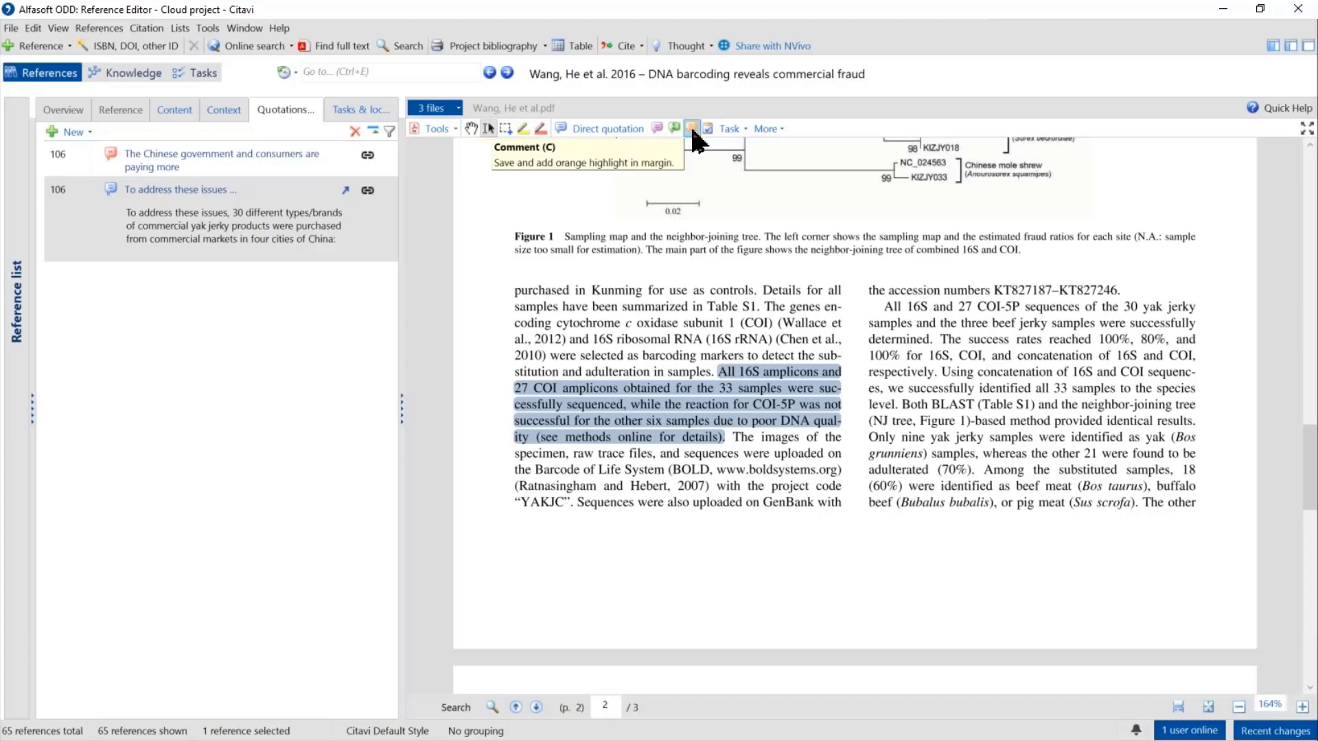
click(655, 130)
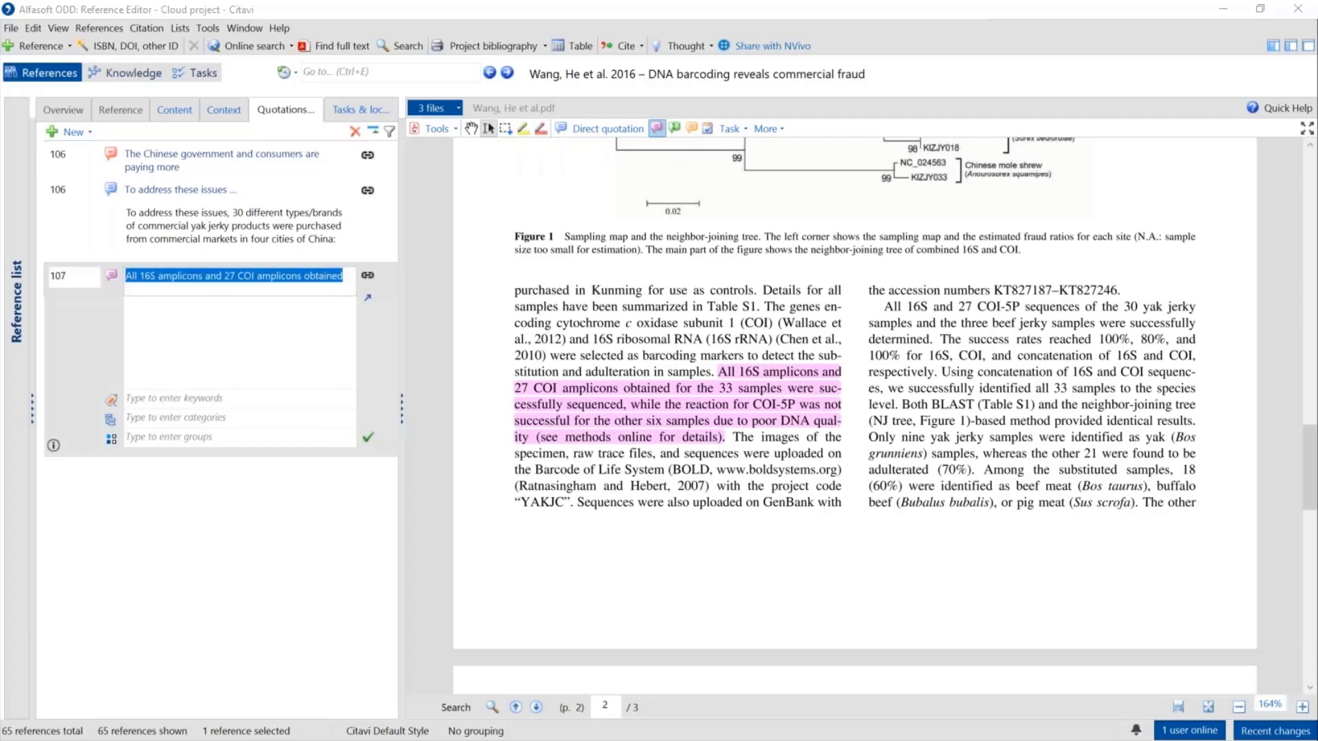
click(215, 278)
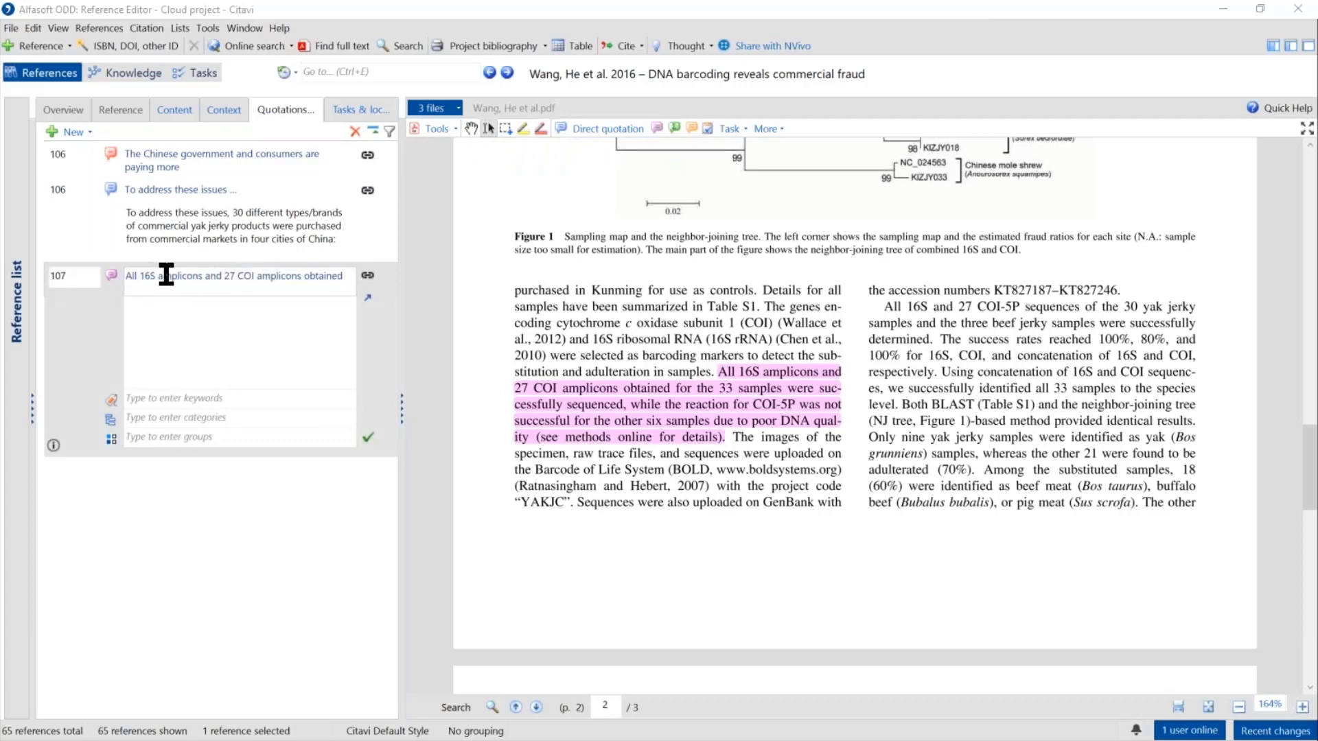
click(366, 298)
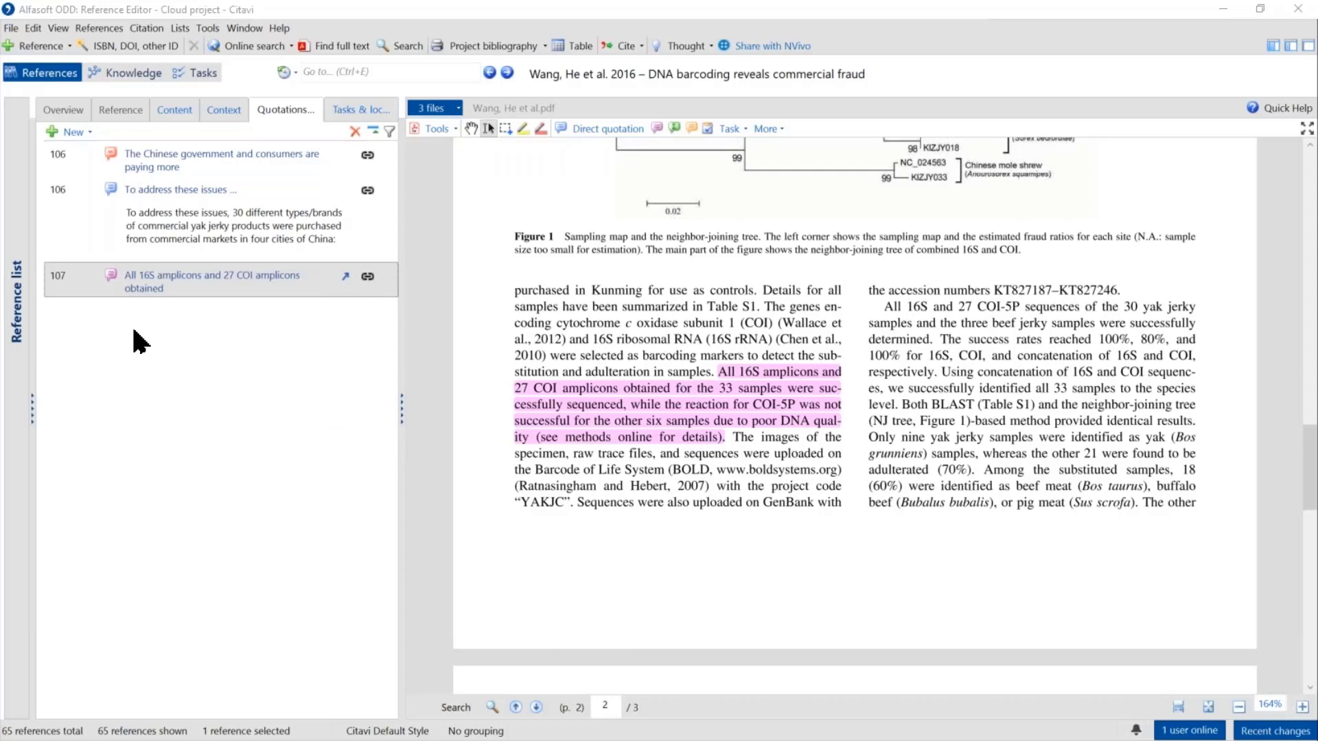
Edit the indirect quotation in its own window, enter the text "This is the content in my own words." and save it.
double_click(233, 278)
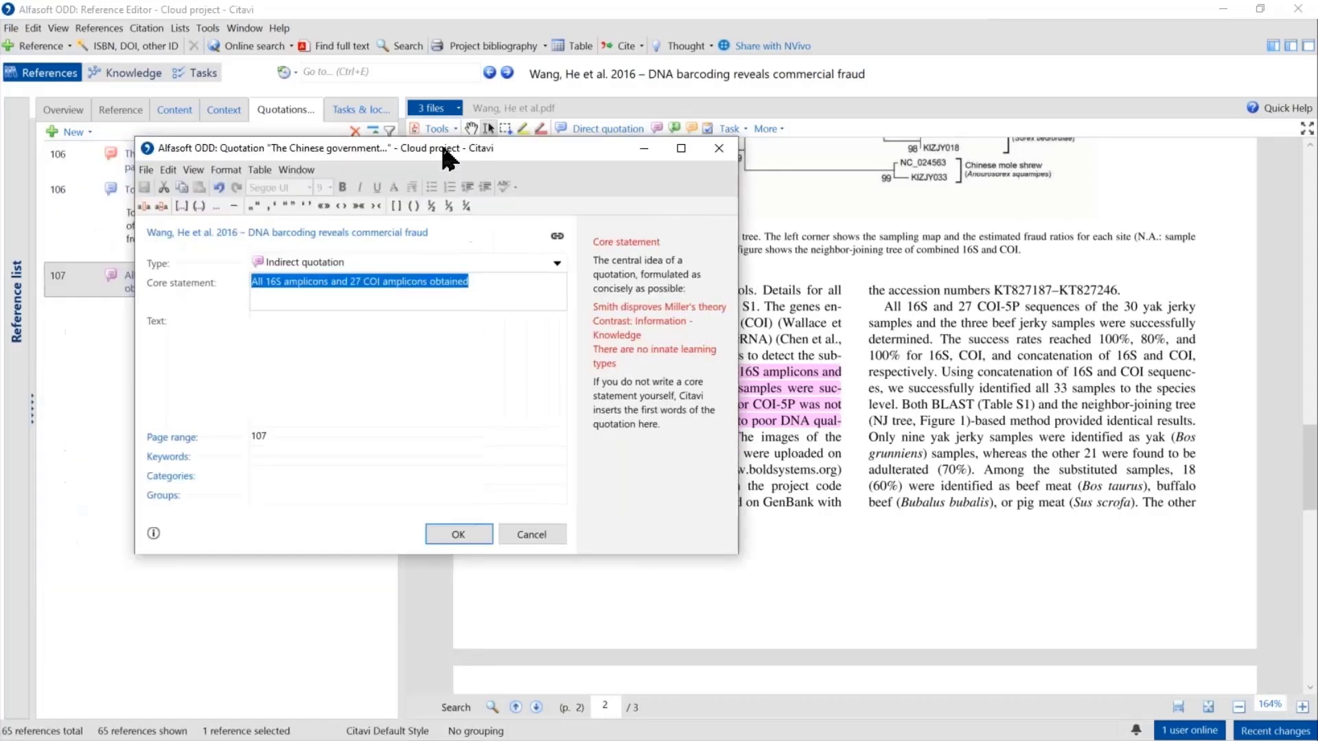
drag(440, 142, 749, 371)
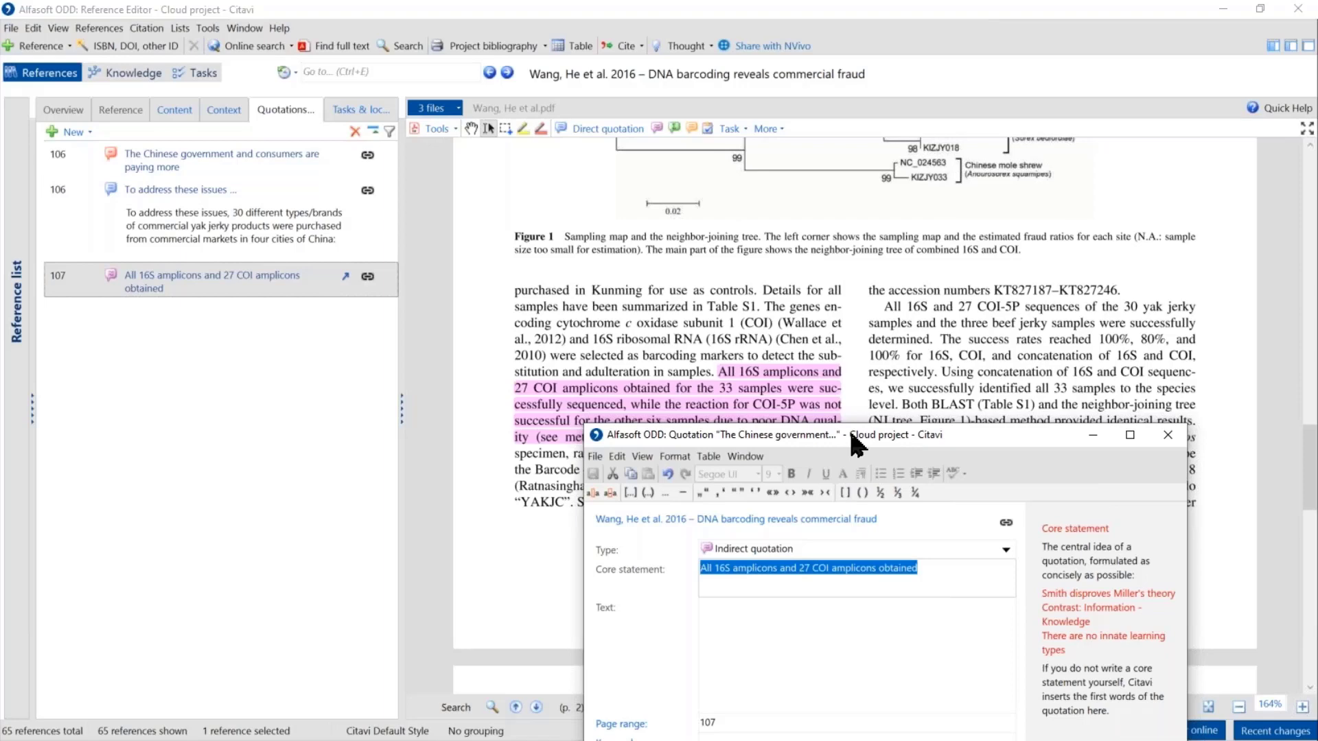
drag(851, 433, 933, 221)
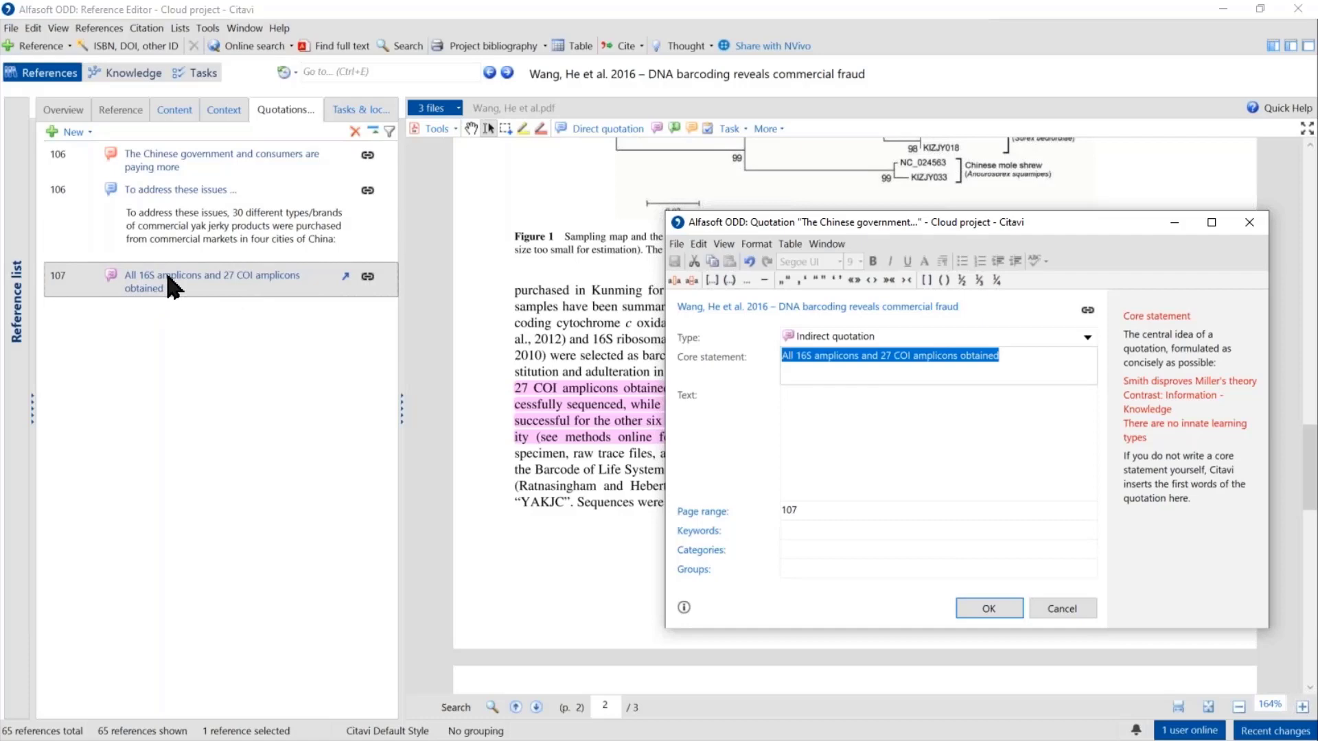
mouse_move(584, 420)
click(843, 399)
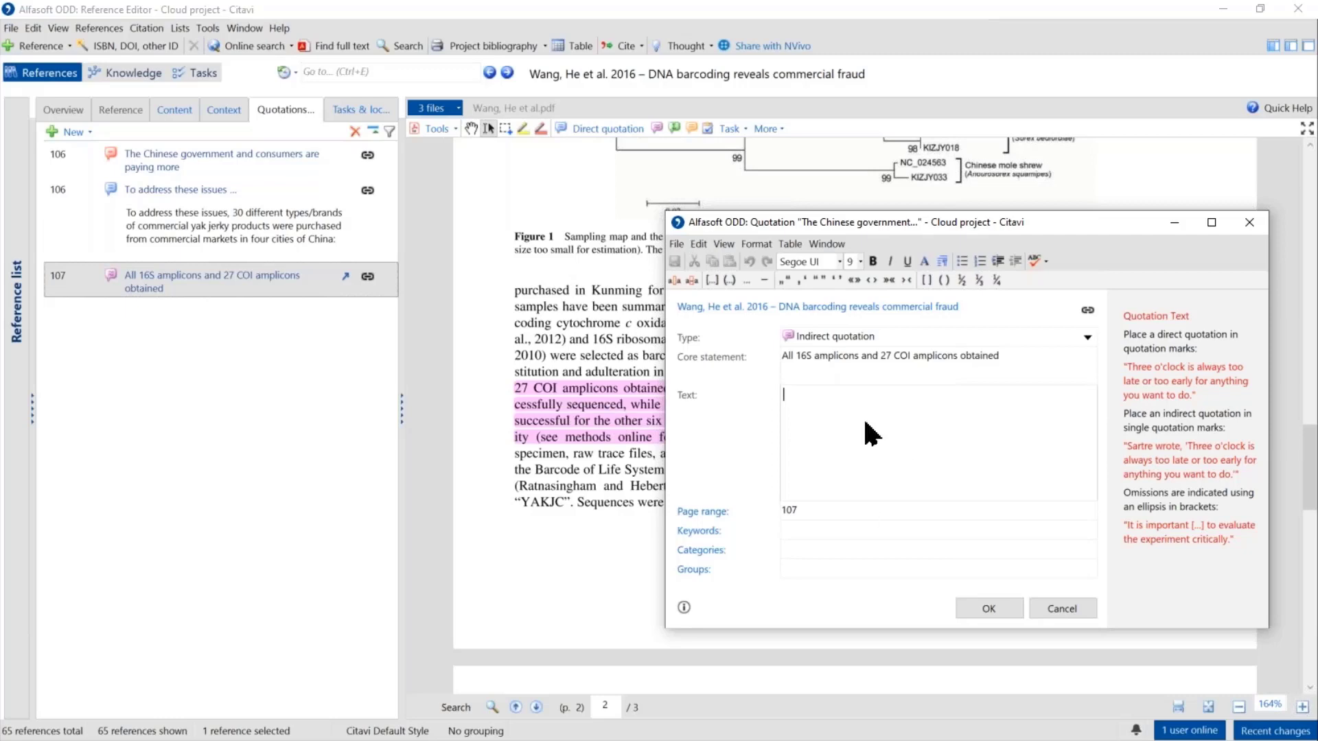
click(817, 437)
text(This is the content in my)
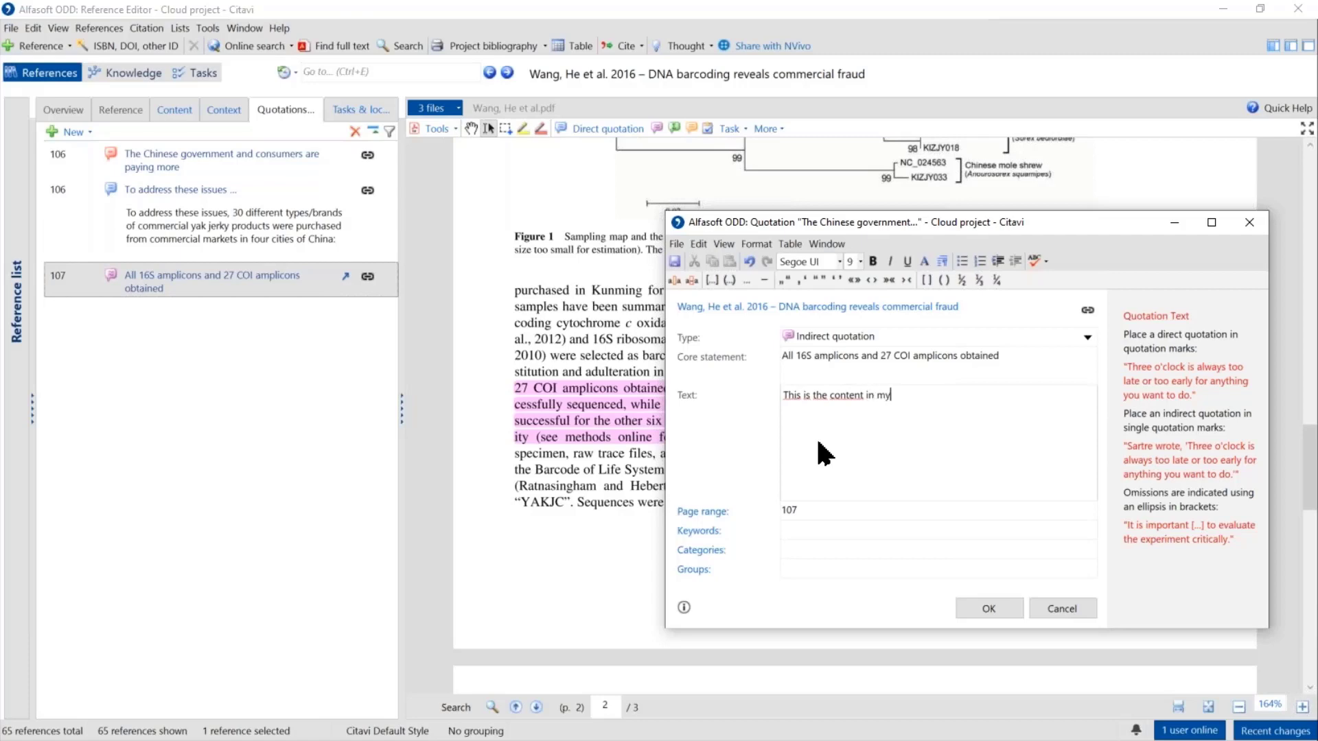
text( own words.)
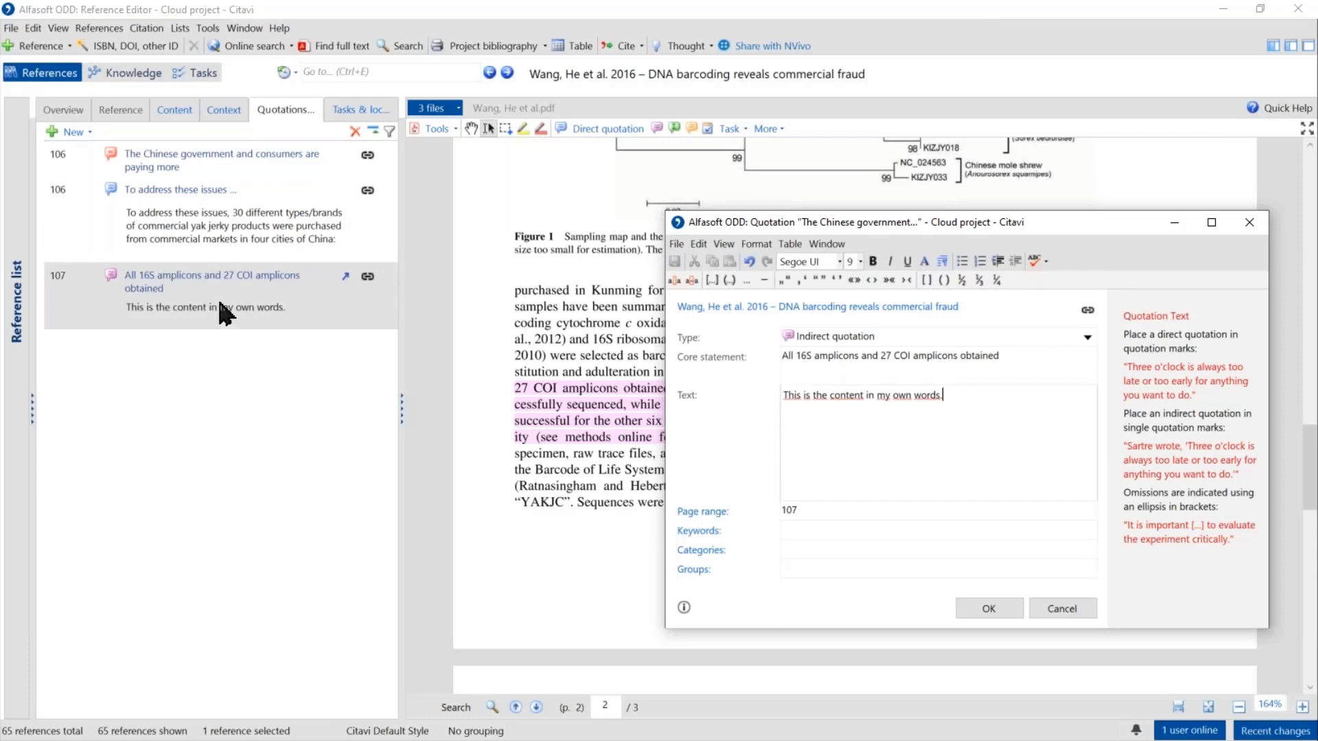
click(989, 609)
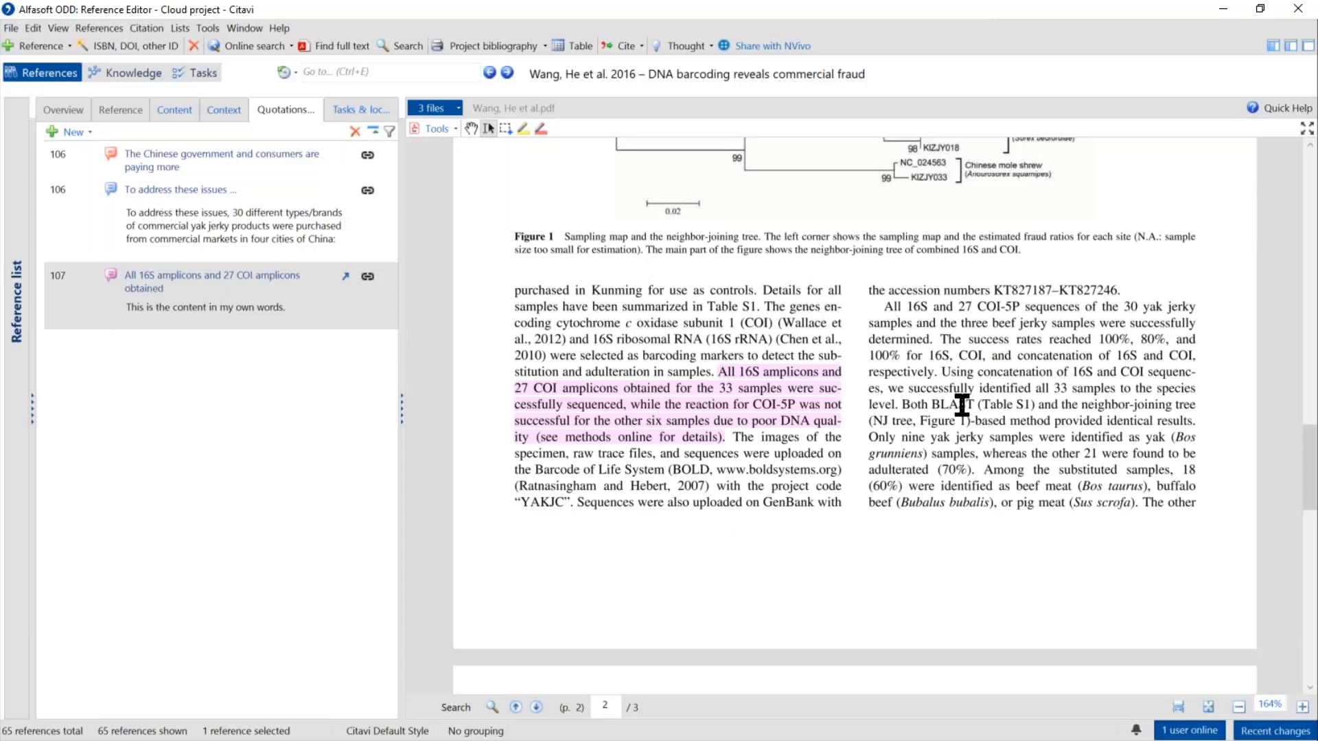
Add a comment to the sentence "All 16S and 27 COI-5P sequences … were successfully determined." with the suggested core statement.
drag(887, 305, 940, 344)
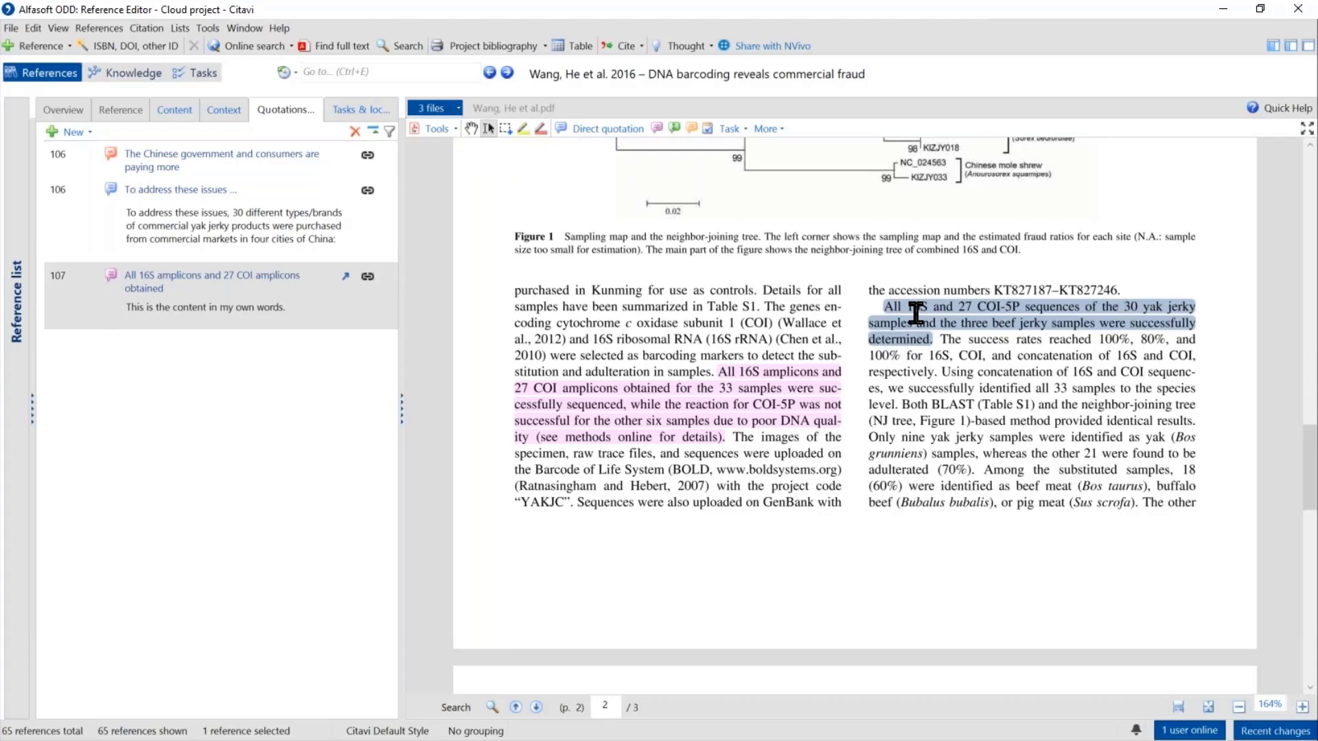
click(690, 128)
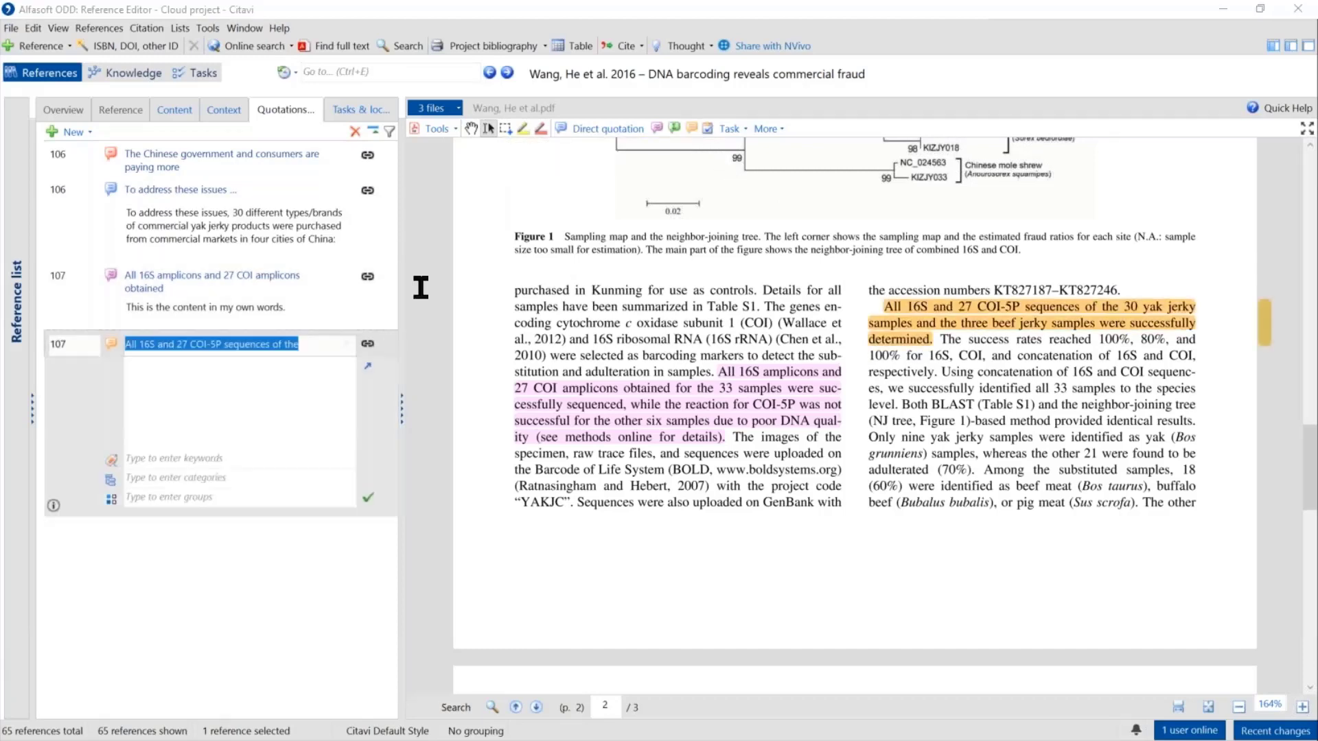
click(179, 374)
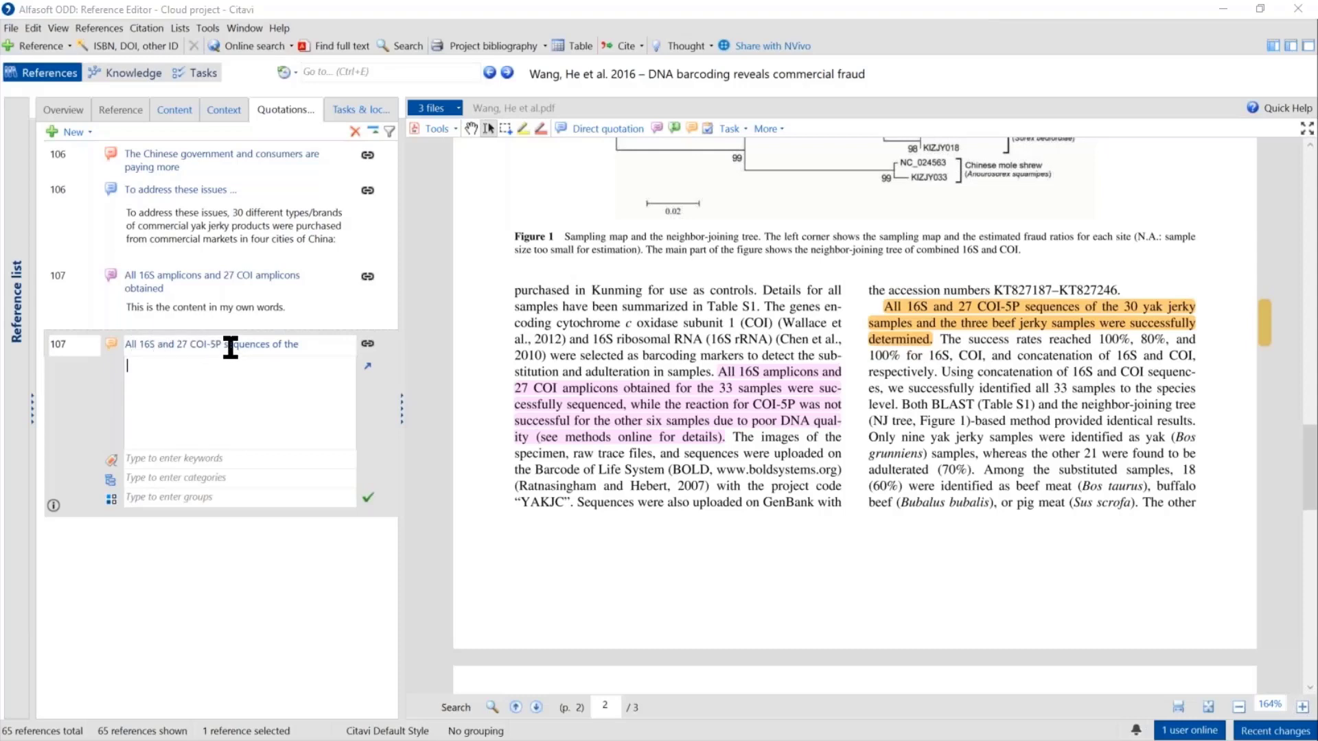
click(930, 327)
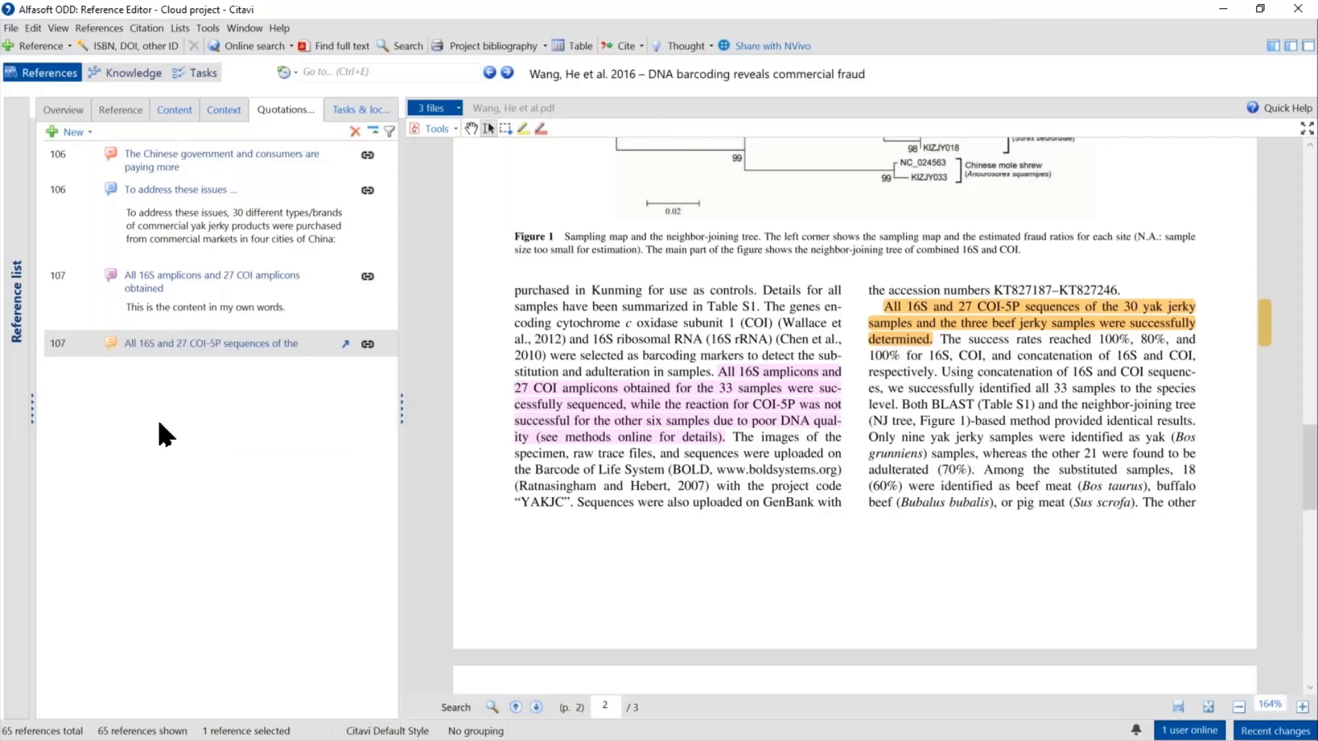
scroll(997, 388, down, 5)
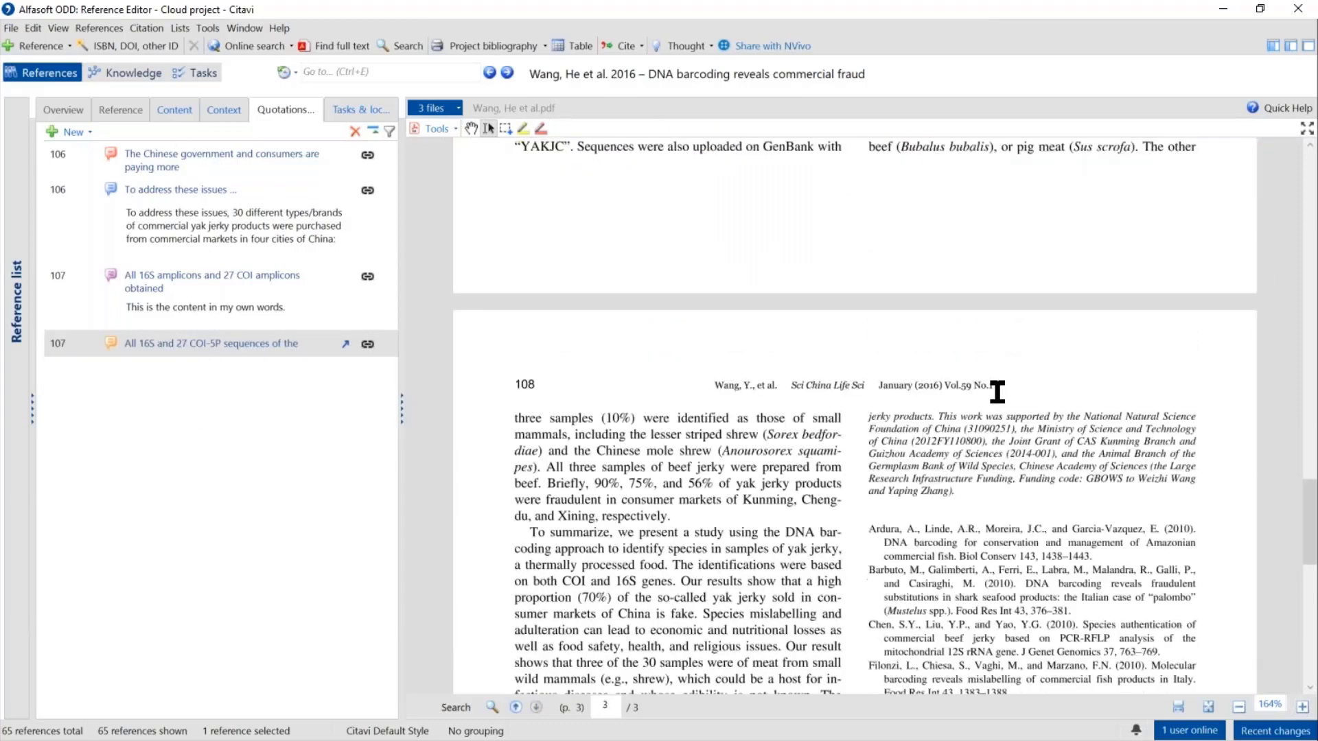
scroll(998, 392, down, 2)
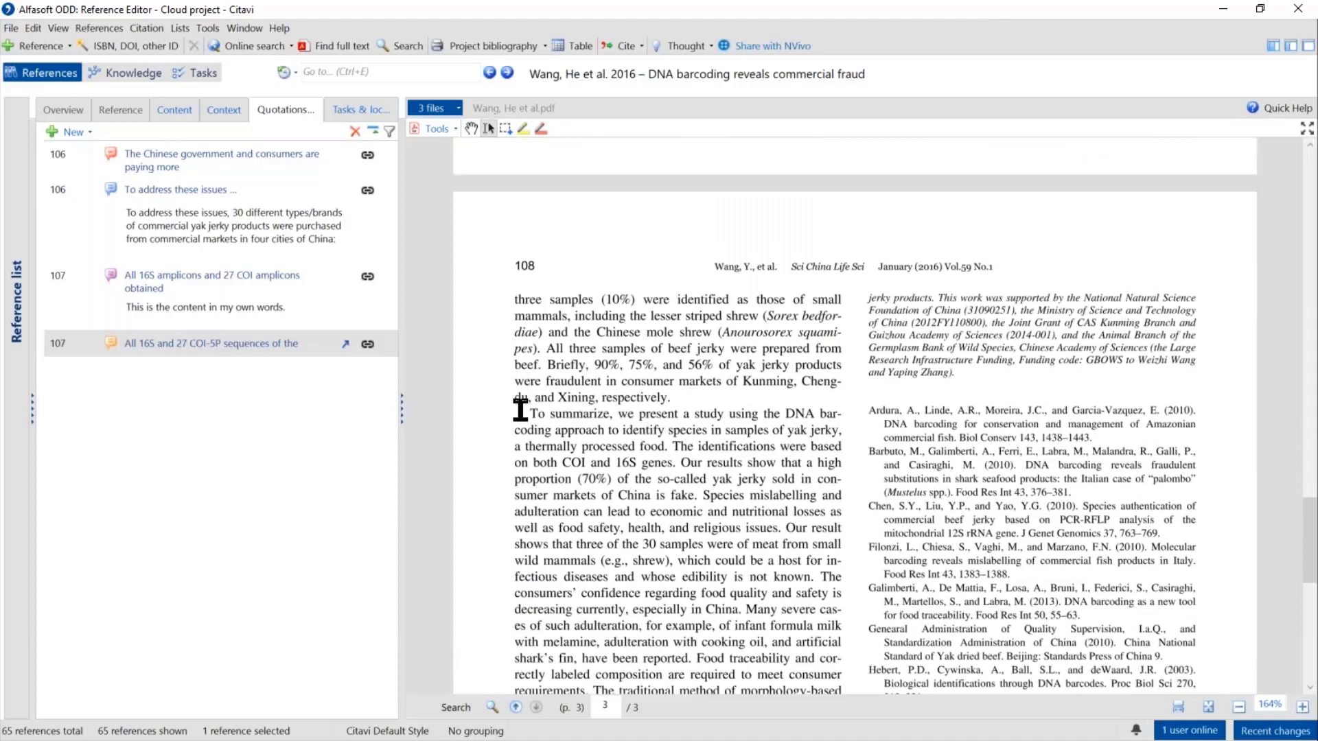
drag(521, 411, 677, 462)
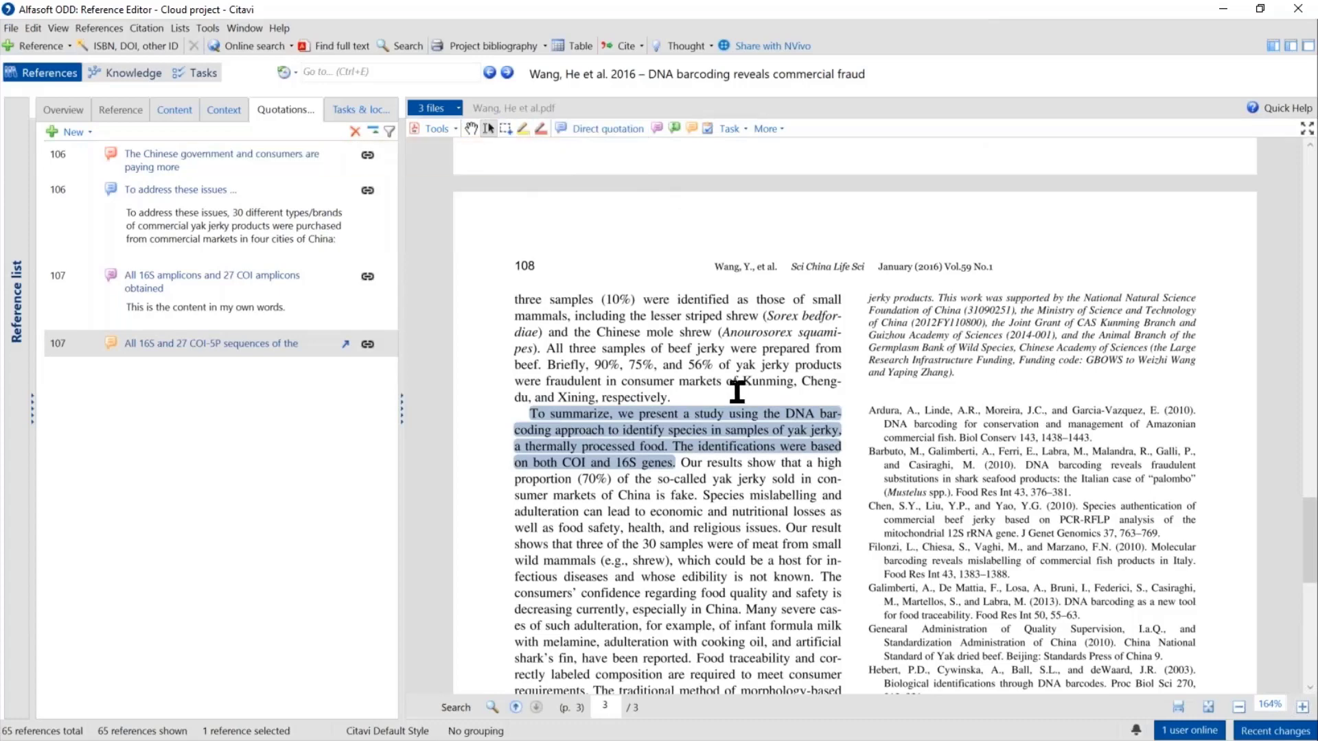
Capture the neighbor-joining tree and sampling map of Figure 1 on page 107 as an image quotation, keeping the suggested caption.
scroll(734, 393, up, 4)
scroll(735, 393, up, 10)
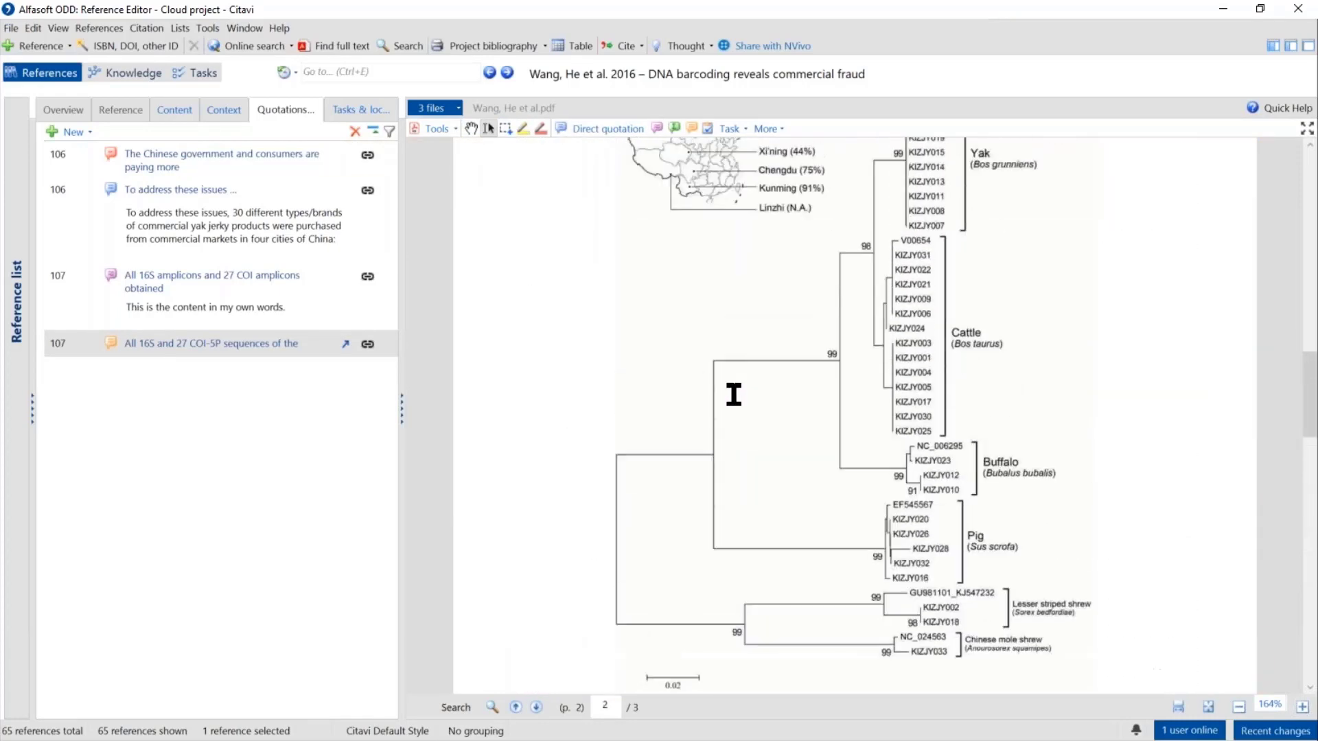
click(1239, 707)
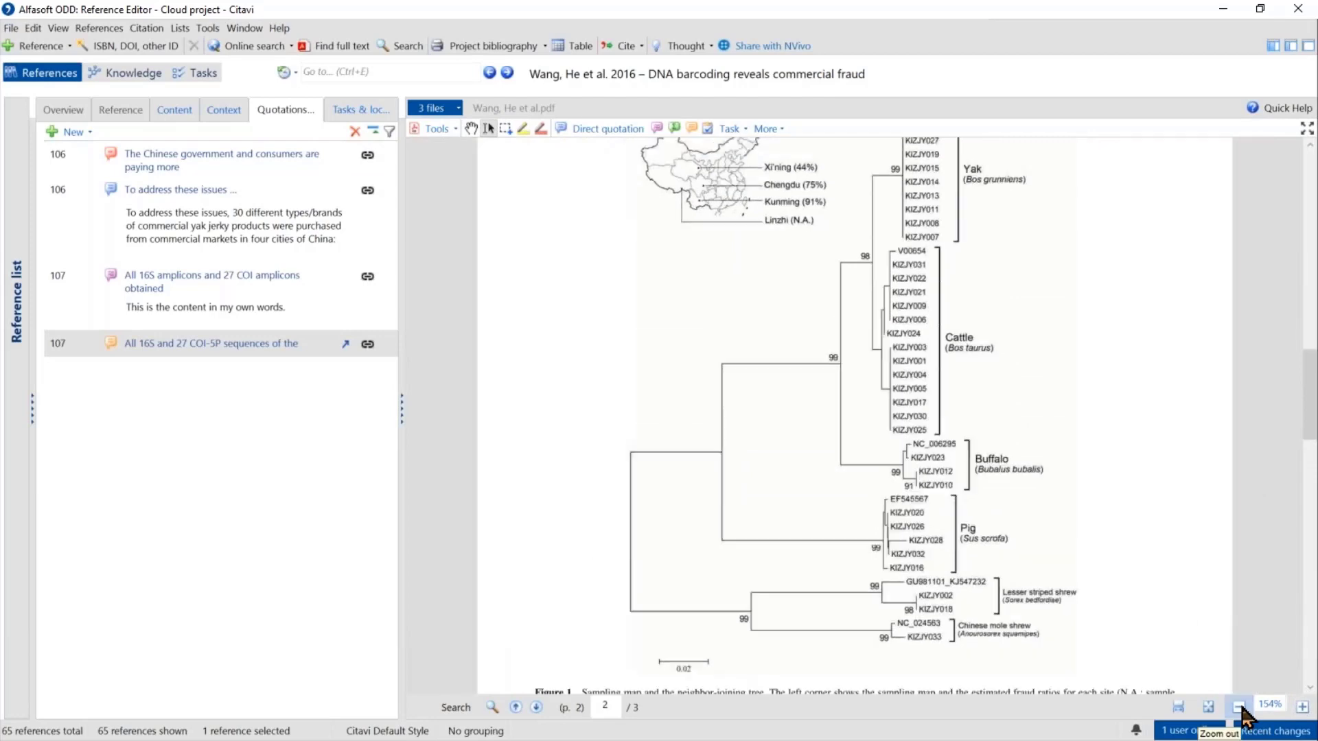
click(1239, 707)
scroll(1133, 591, up, 1)
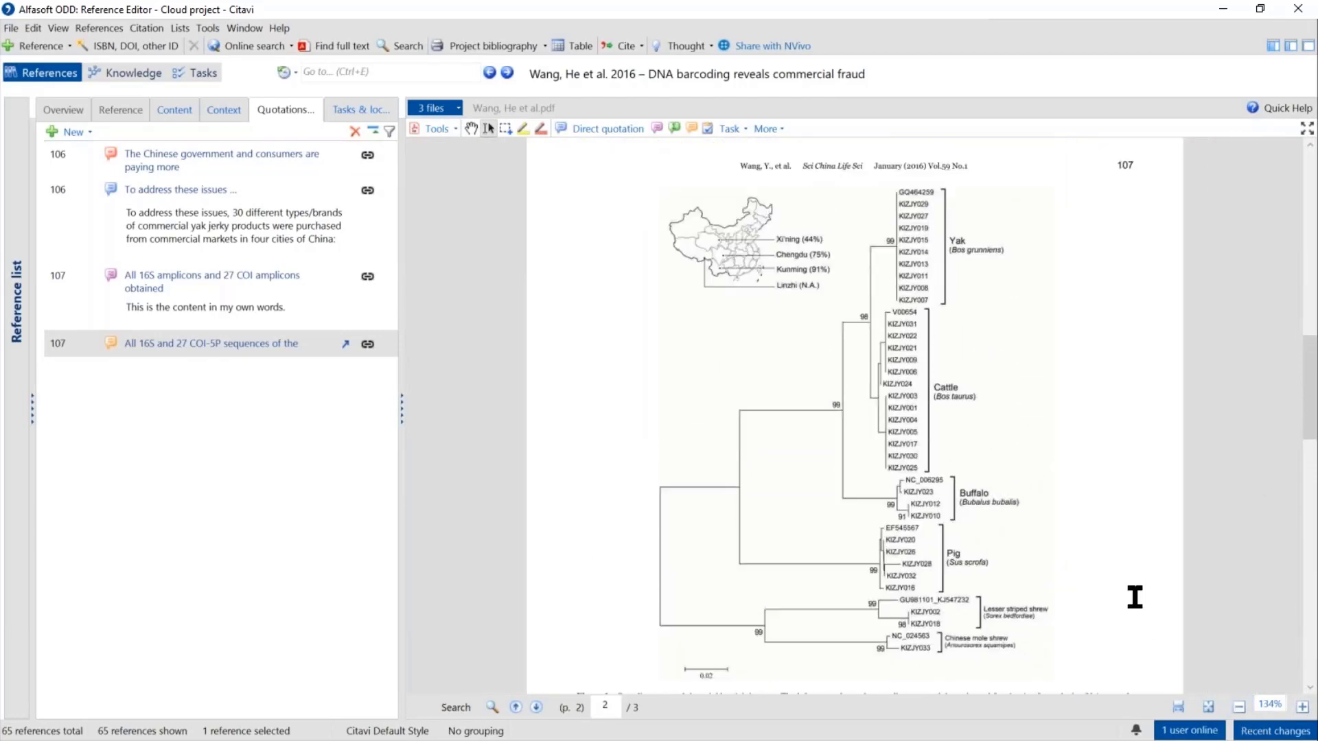
click(1239, 707)
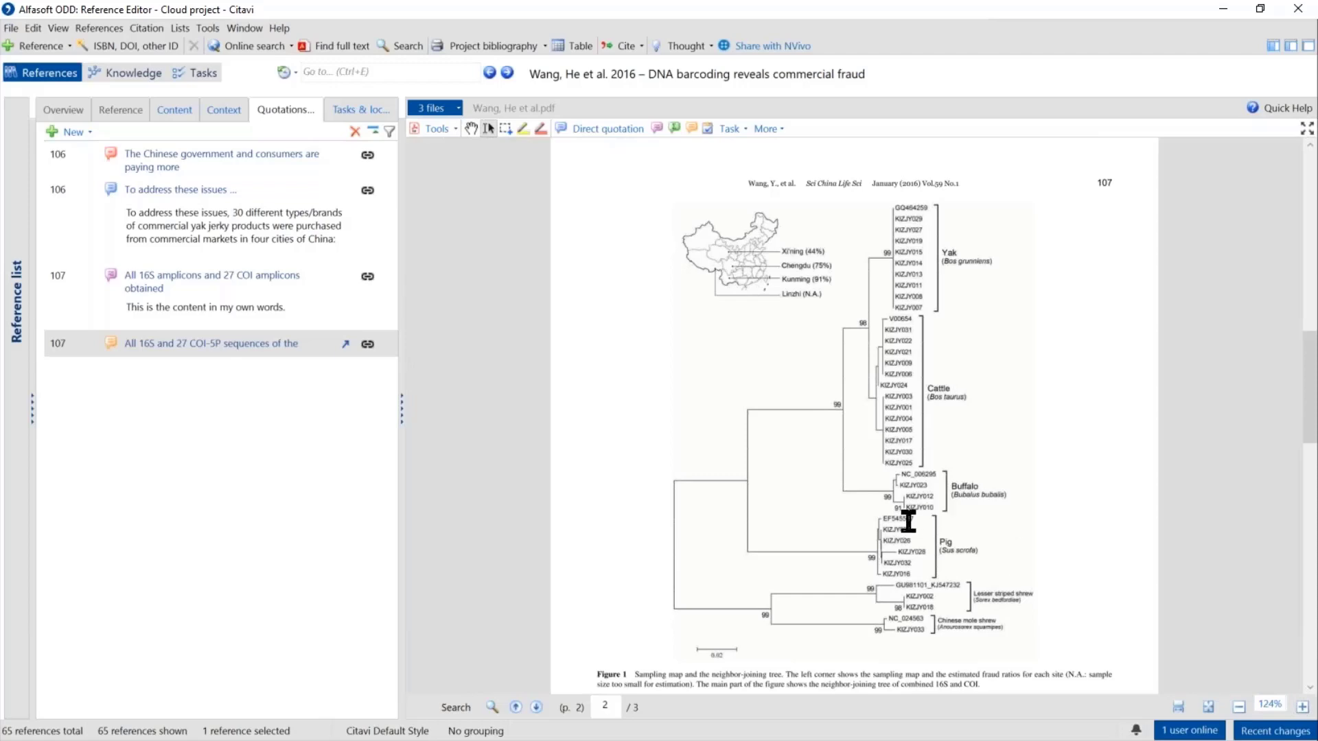
scroll(860, 490, down, 1)
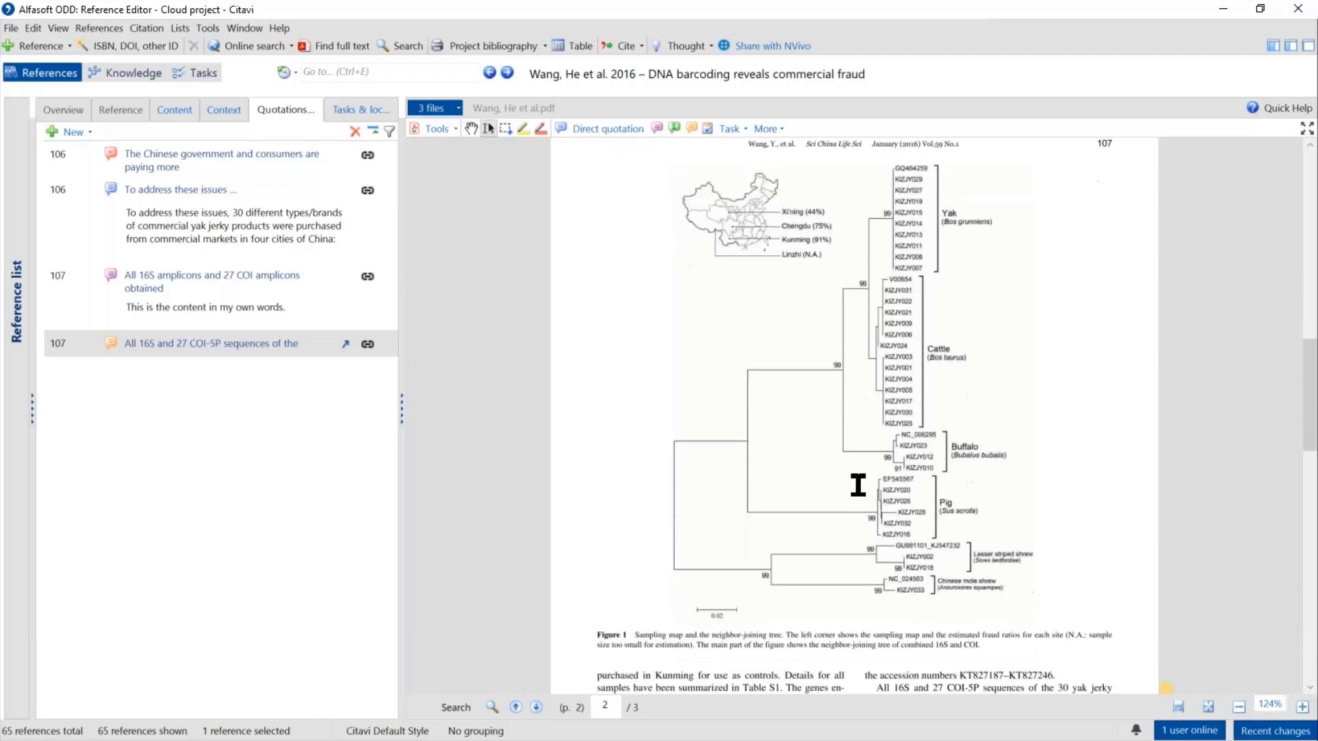
click(1240, 708)
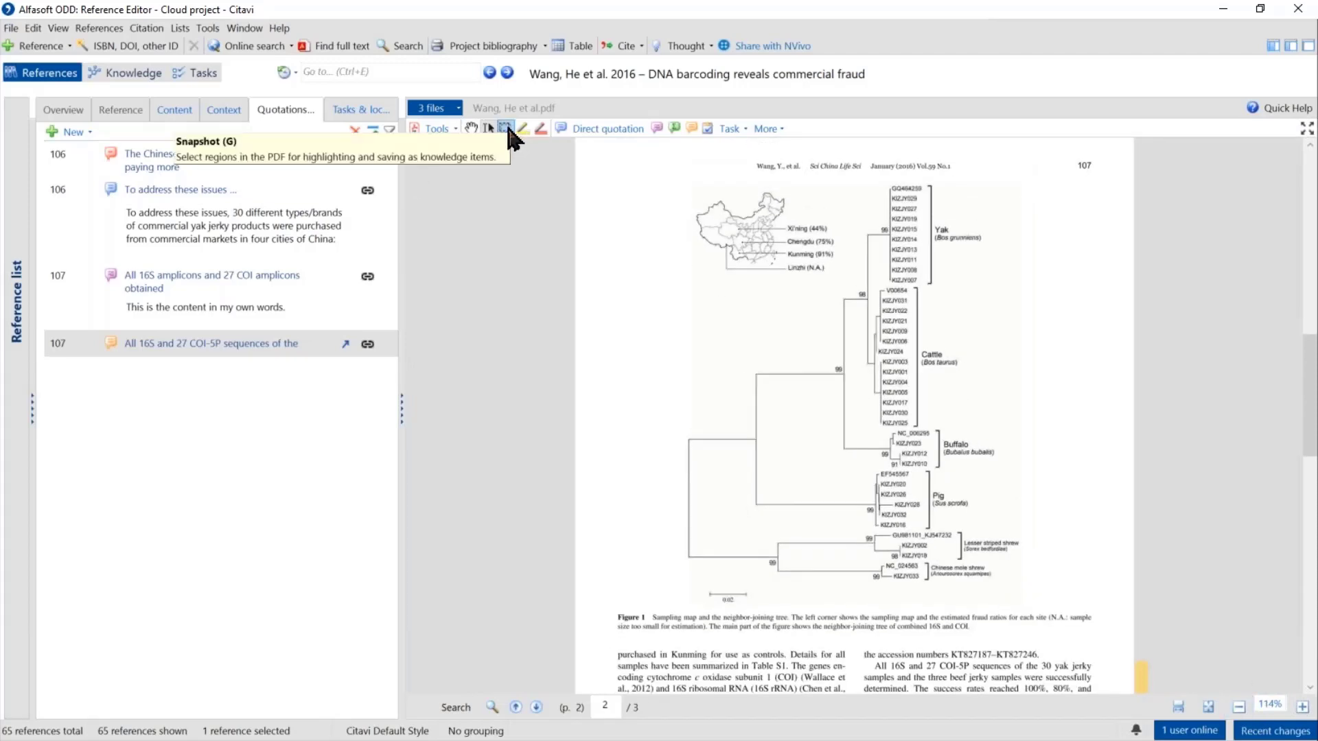
click(507, 128)
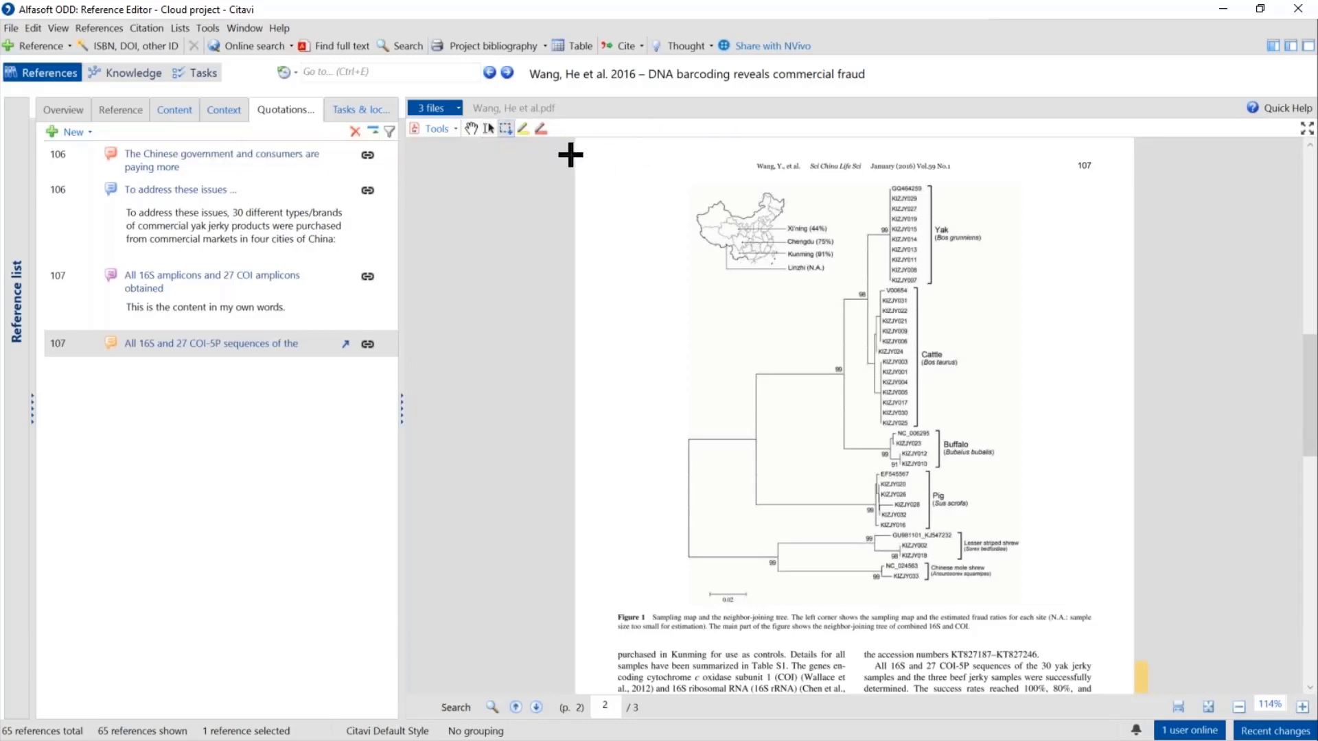
drag(608, 148, 1039, 608)
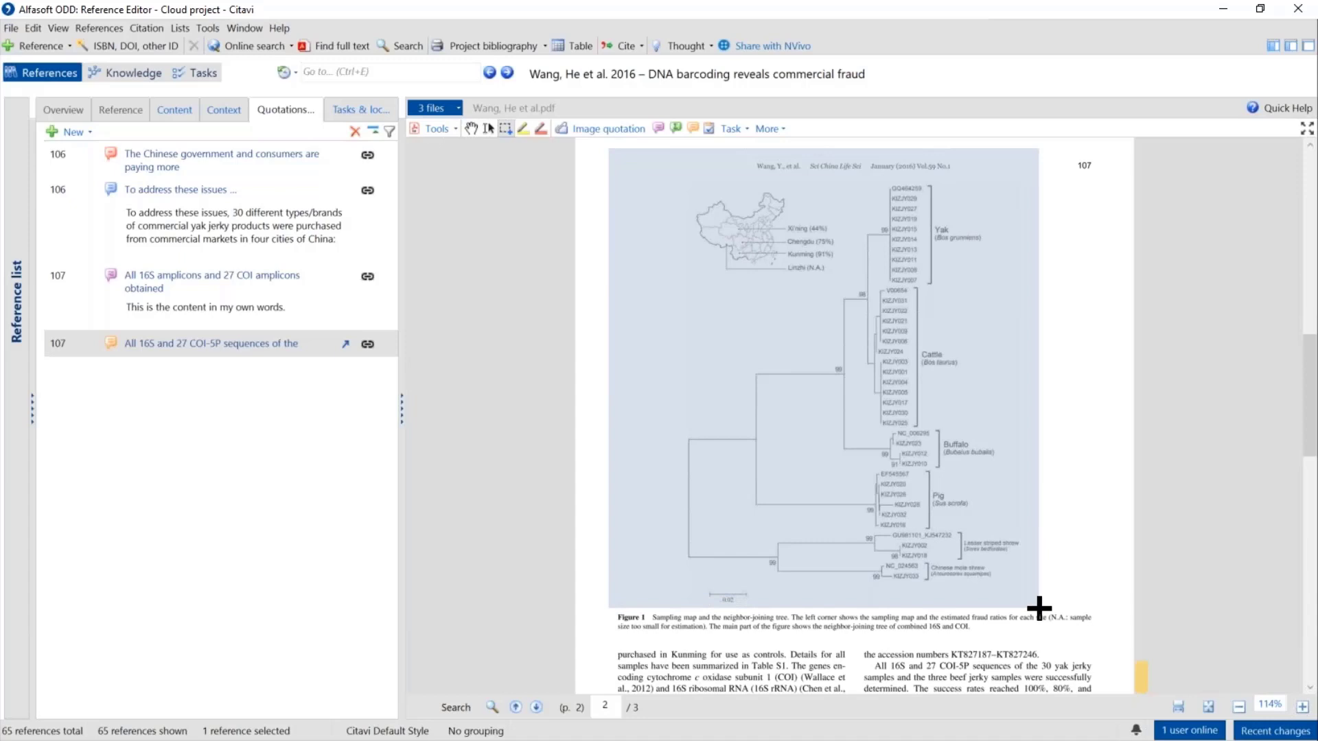
click(603, 125)
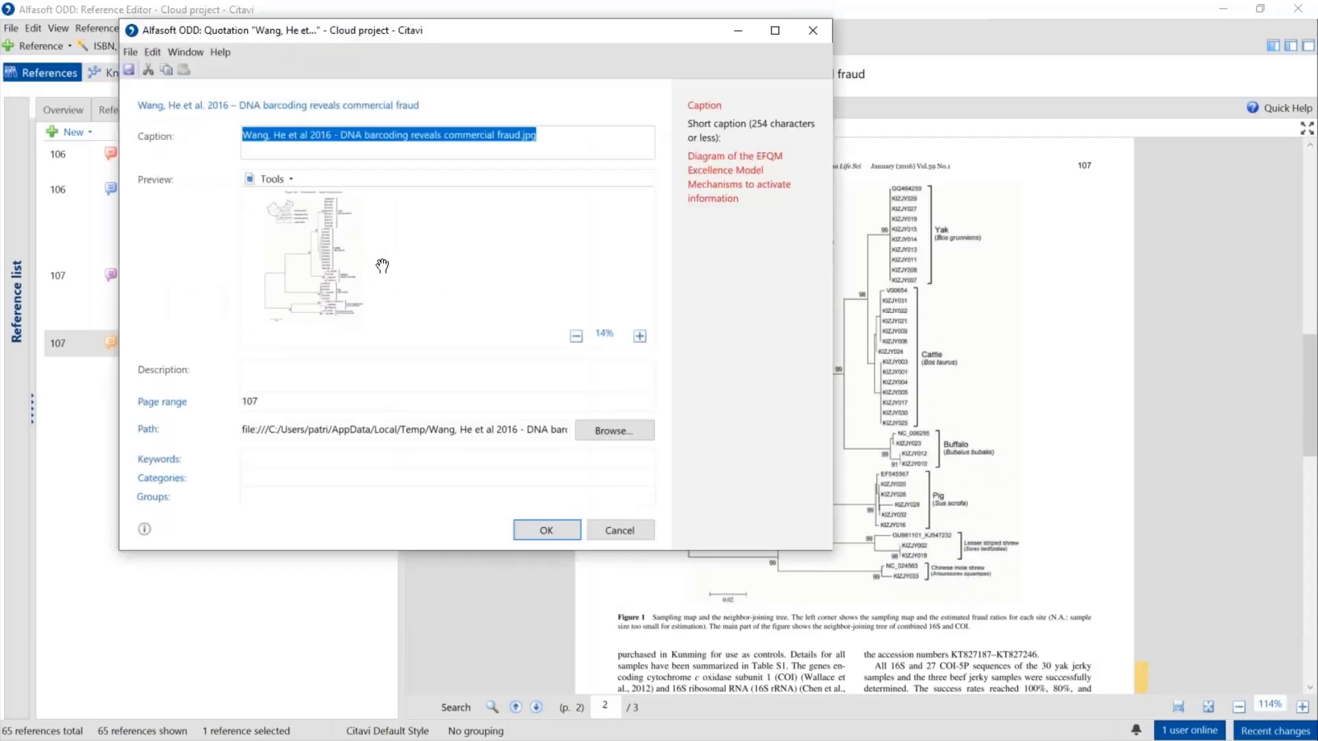
click(538, 523)
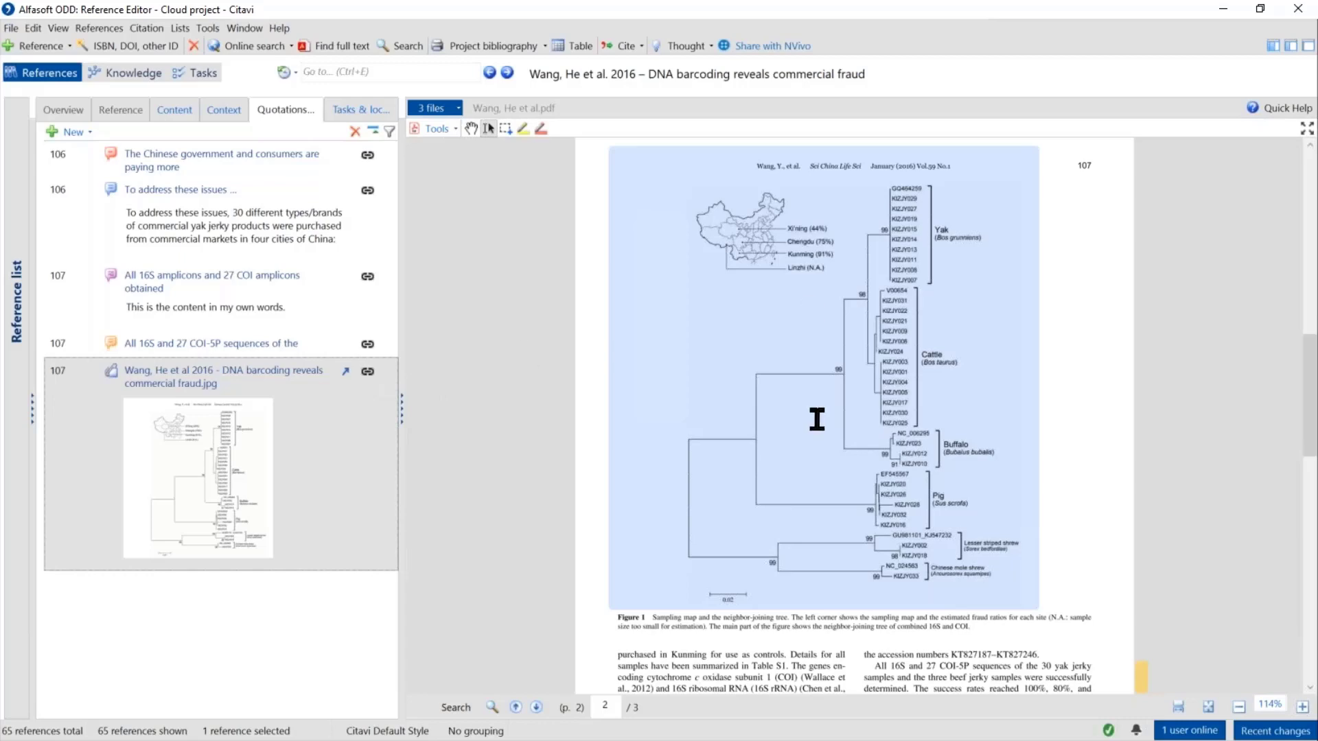
Create an "Examine and assess" task for the page 108 passage from "To summarize, we present a study" to "whose edibility is not known".
scroll(818, 418, down, 5)
scroll(820, 433, down, 4)
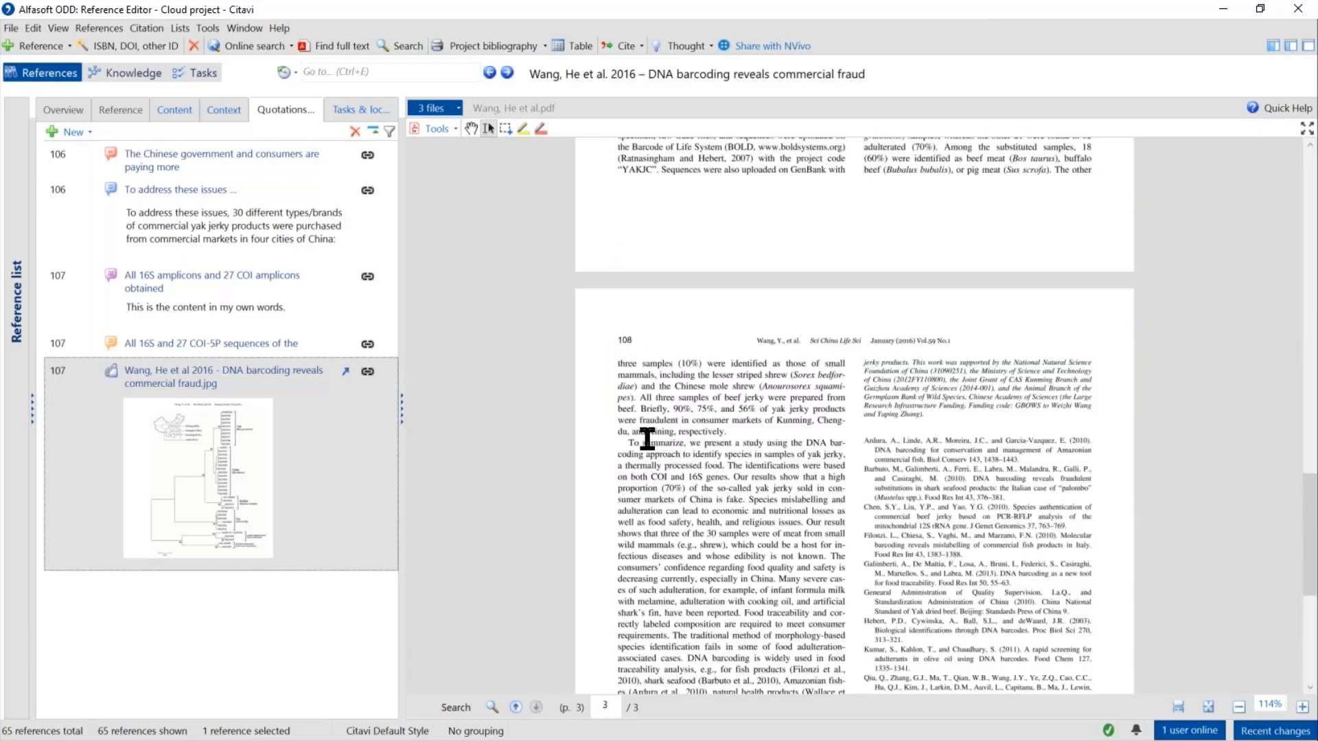
drag(626, 443, 826, 557)
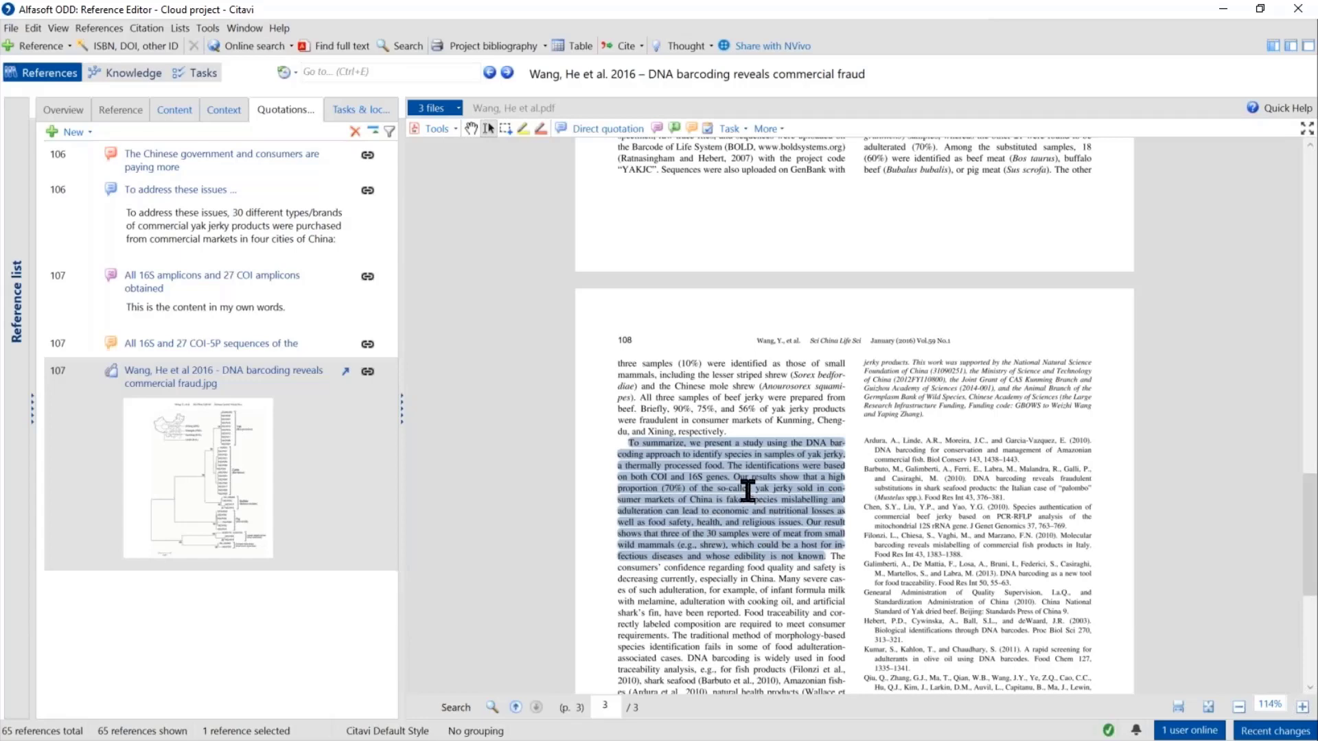
click(736, 129)
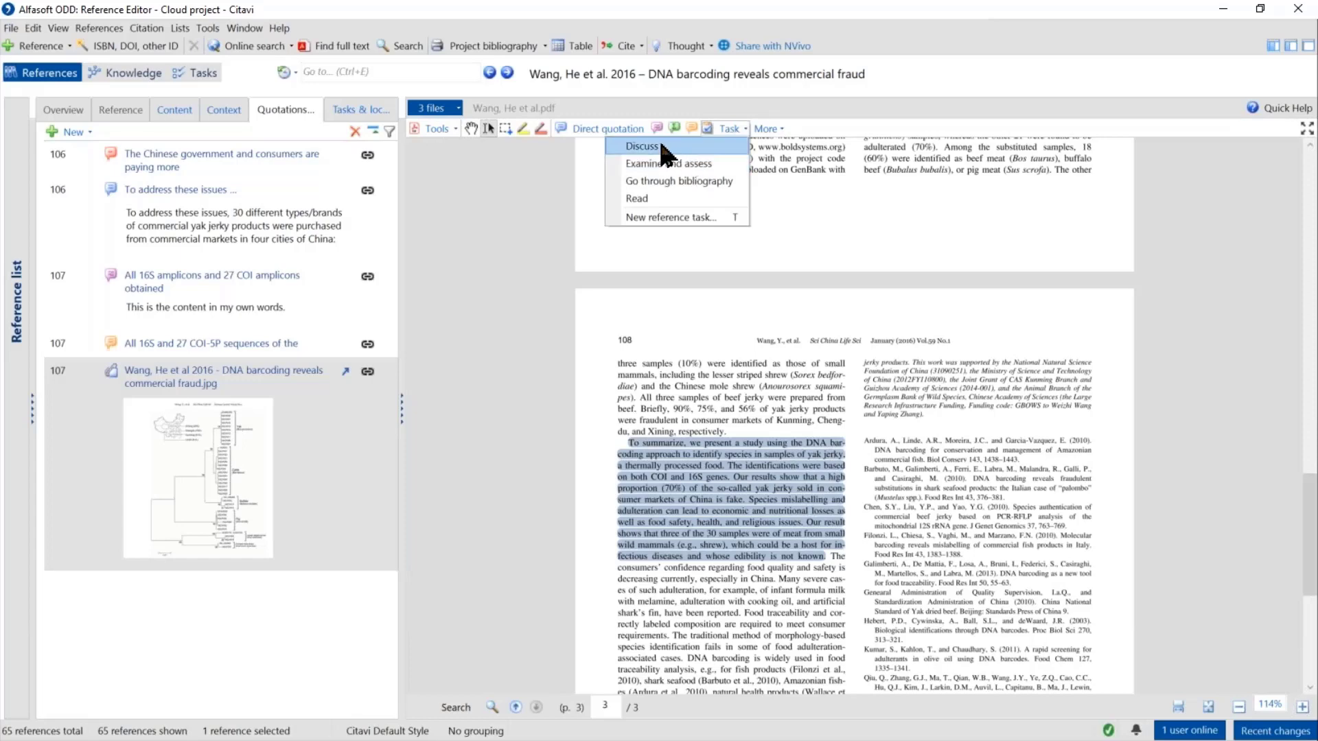
click(669, 162)
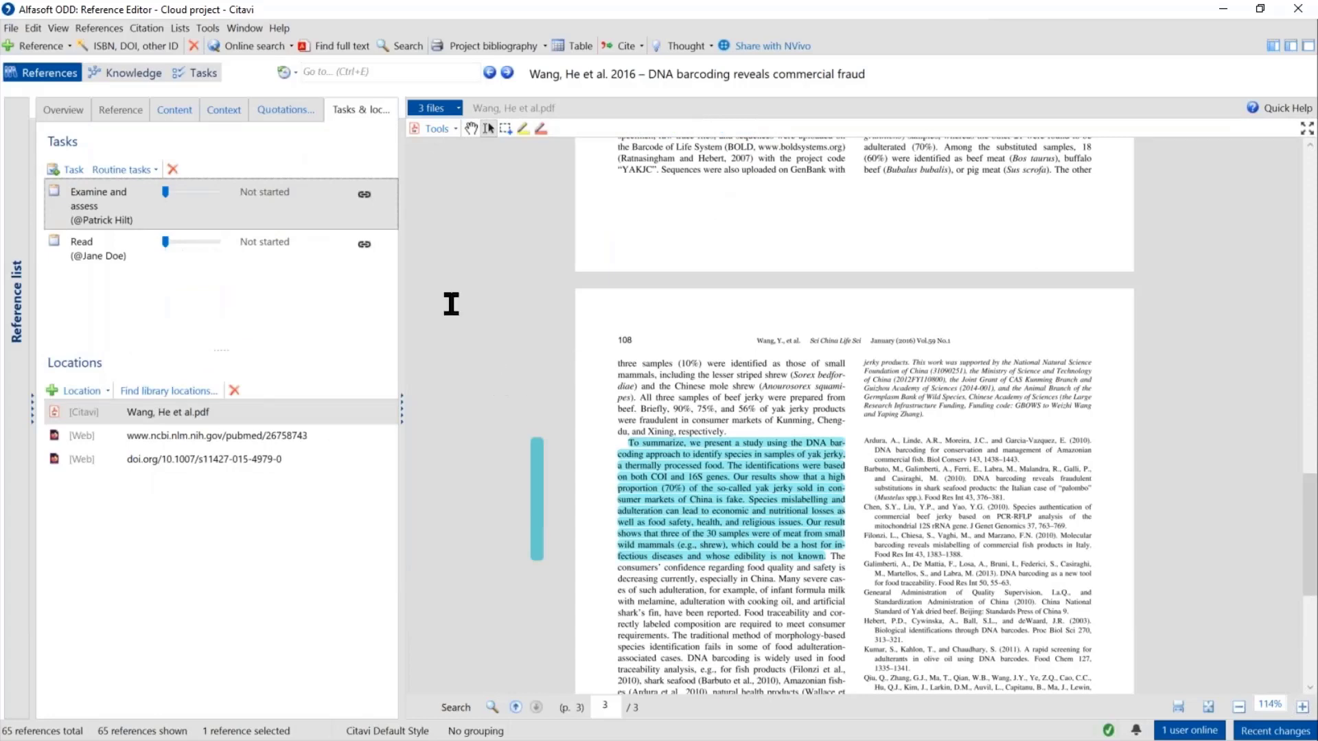
Add the note "Is this really true?" to the "Examine and assess" task and save it.
double_click(108, 196)
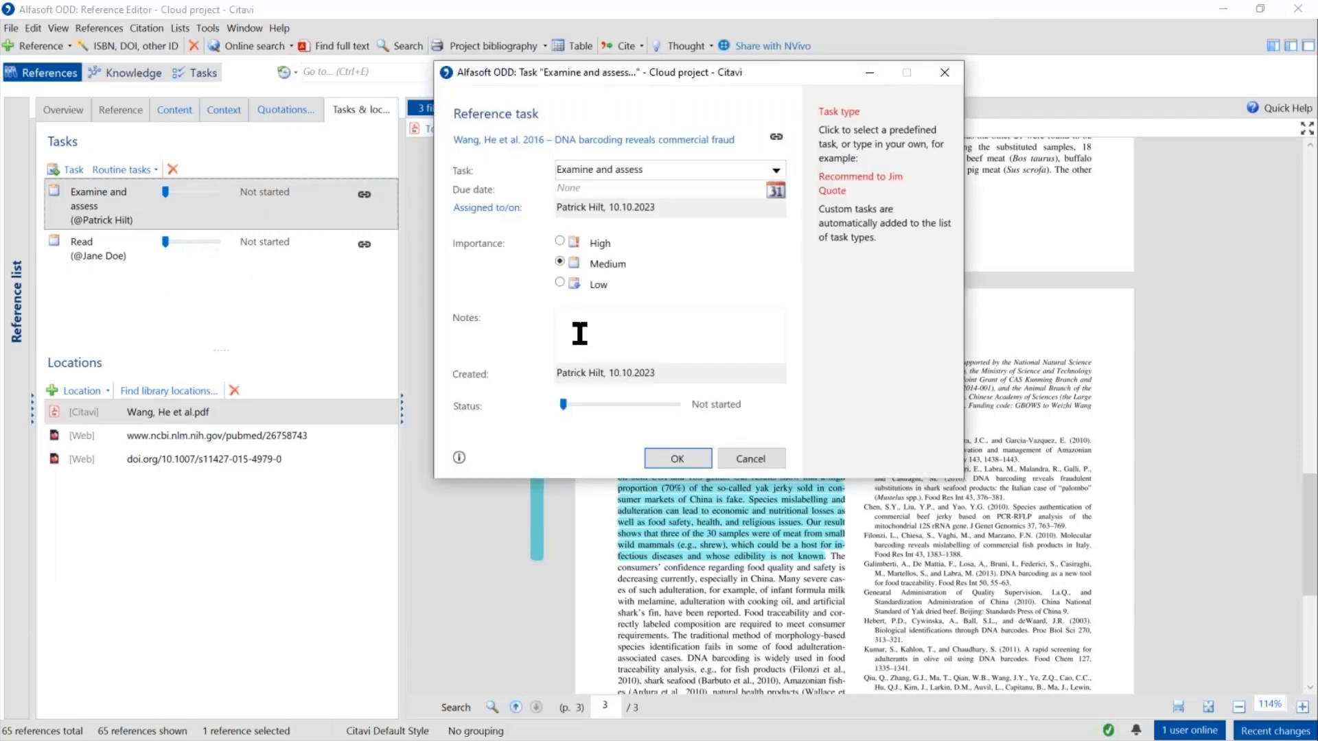
click(634, 320)
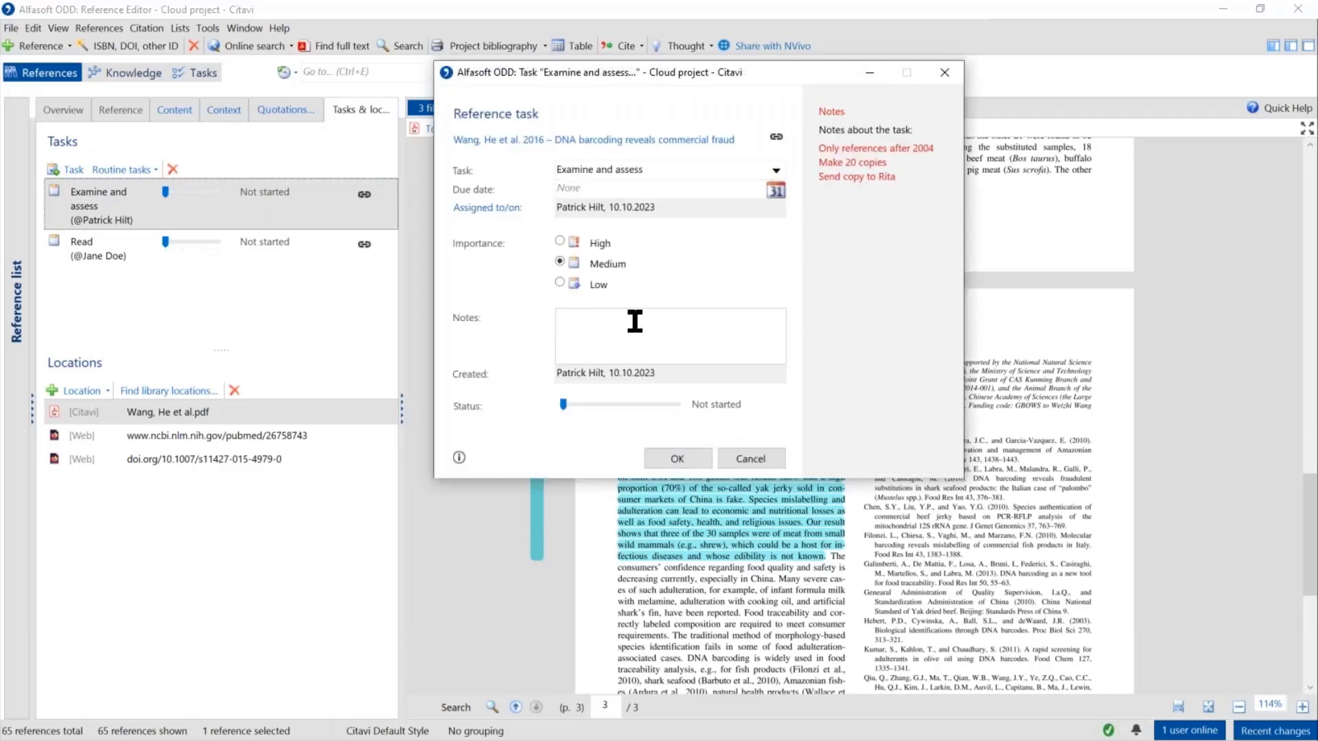
text(Is this really true?)
click(677, 458)
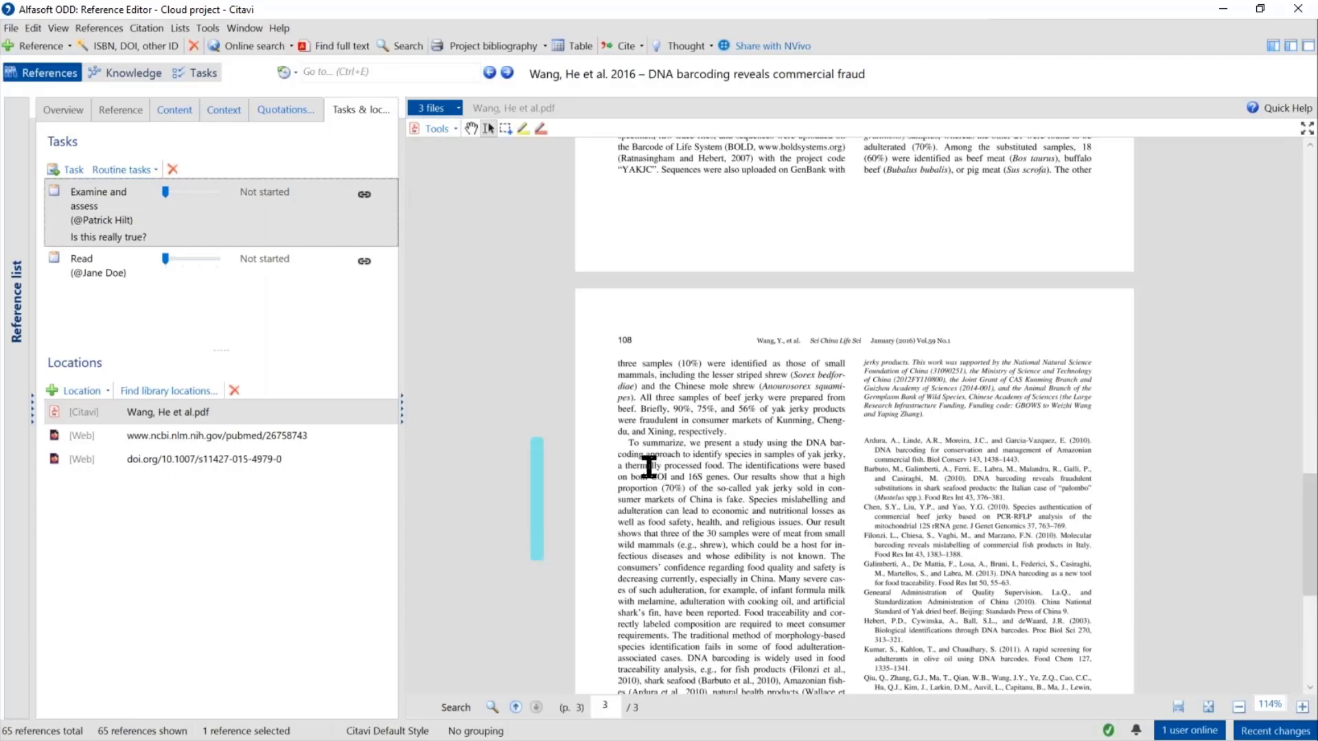
scroll(796, 420, down, 3)
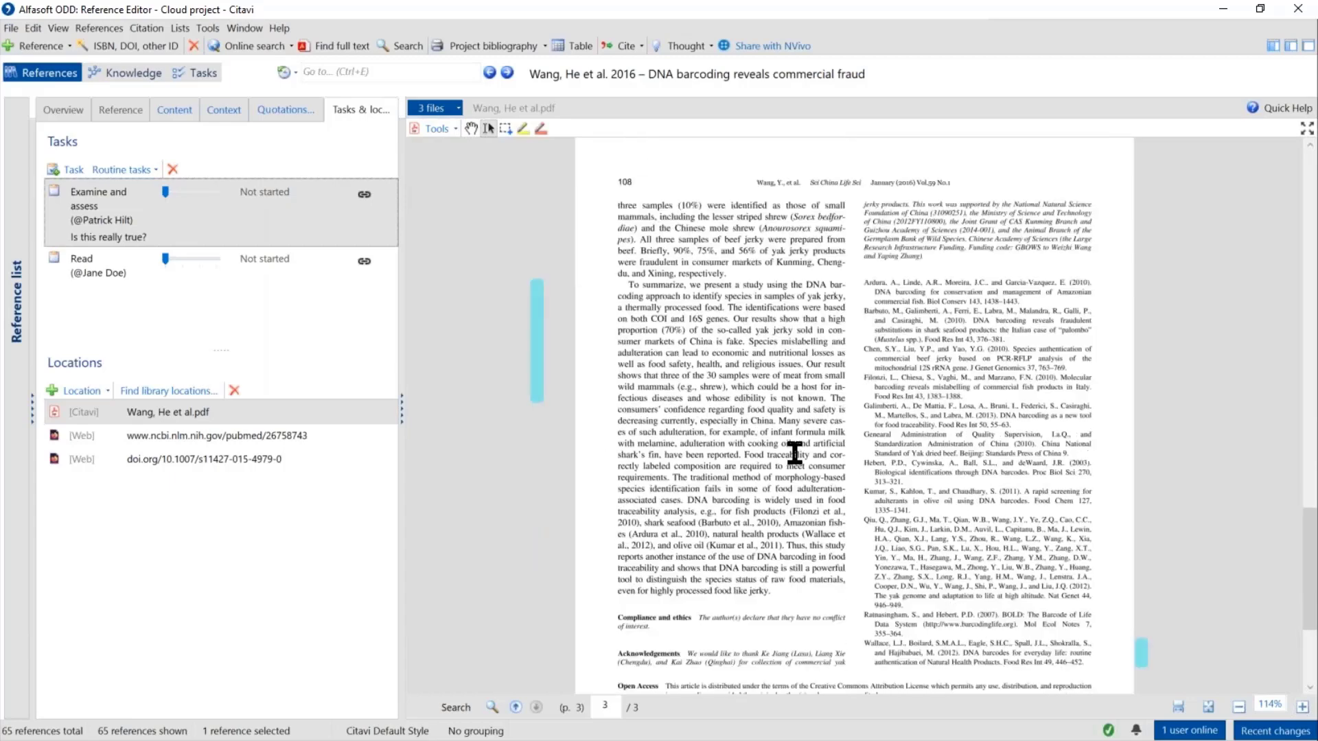
scroll(793, 446, up, 5)
scroll(794, 453, up, 3)
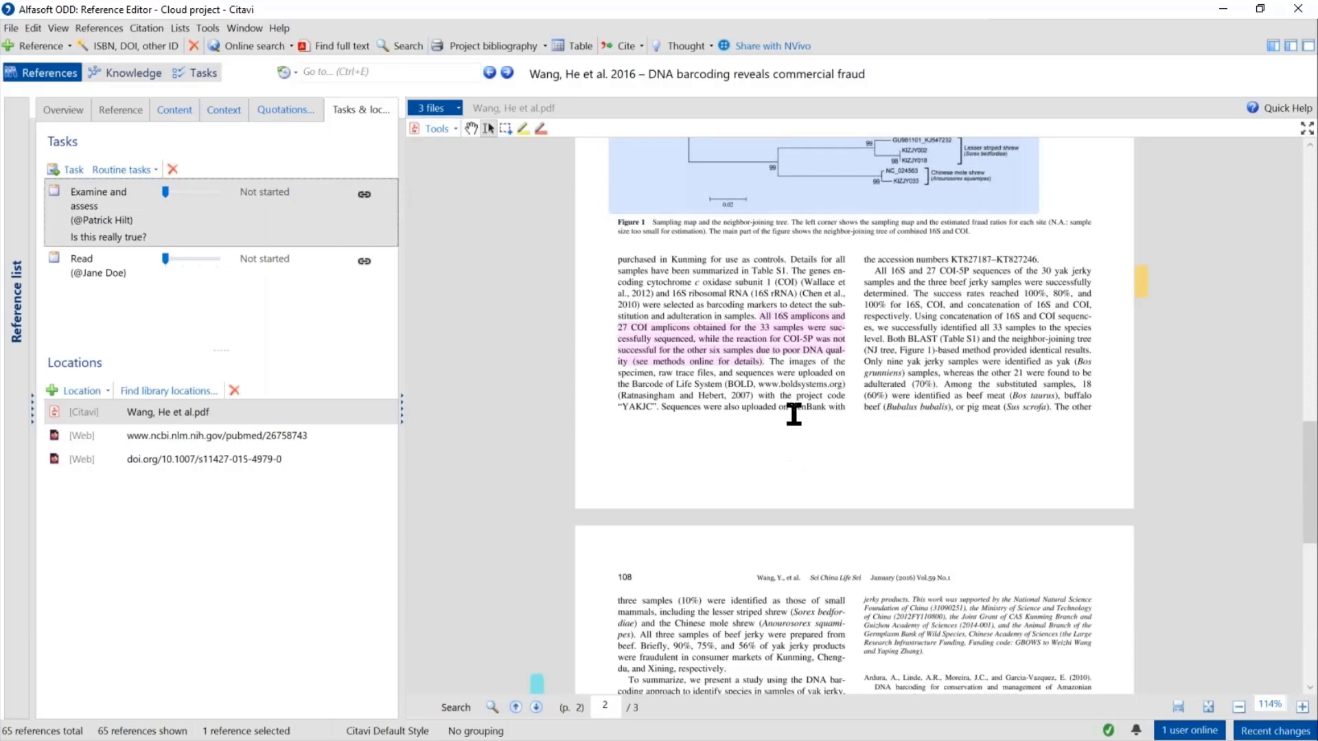
drag(919, 318, 936, 329)
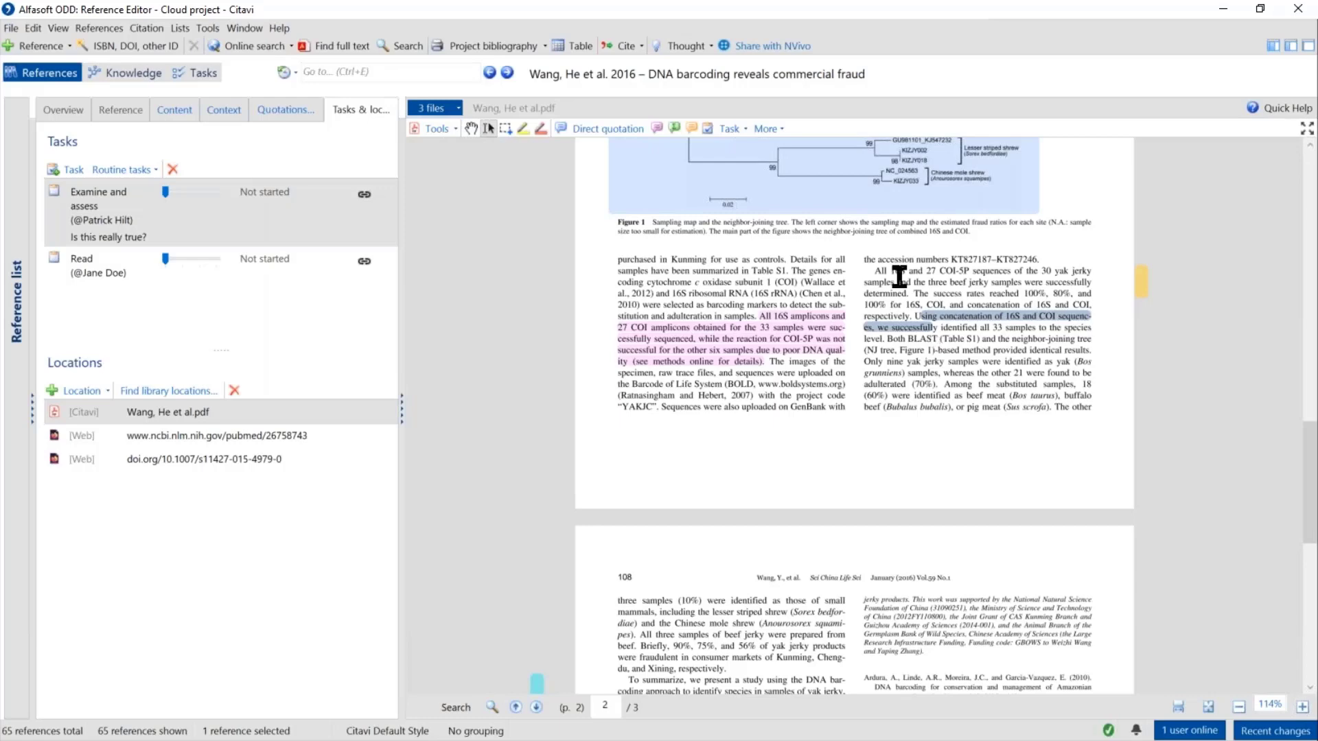
Create a new thought with the text "Fantastic idea!", leaving its core statement empty, and save it.
click(674, 47)
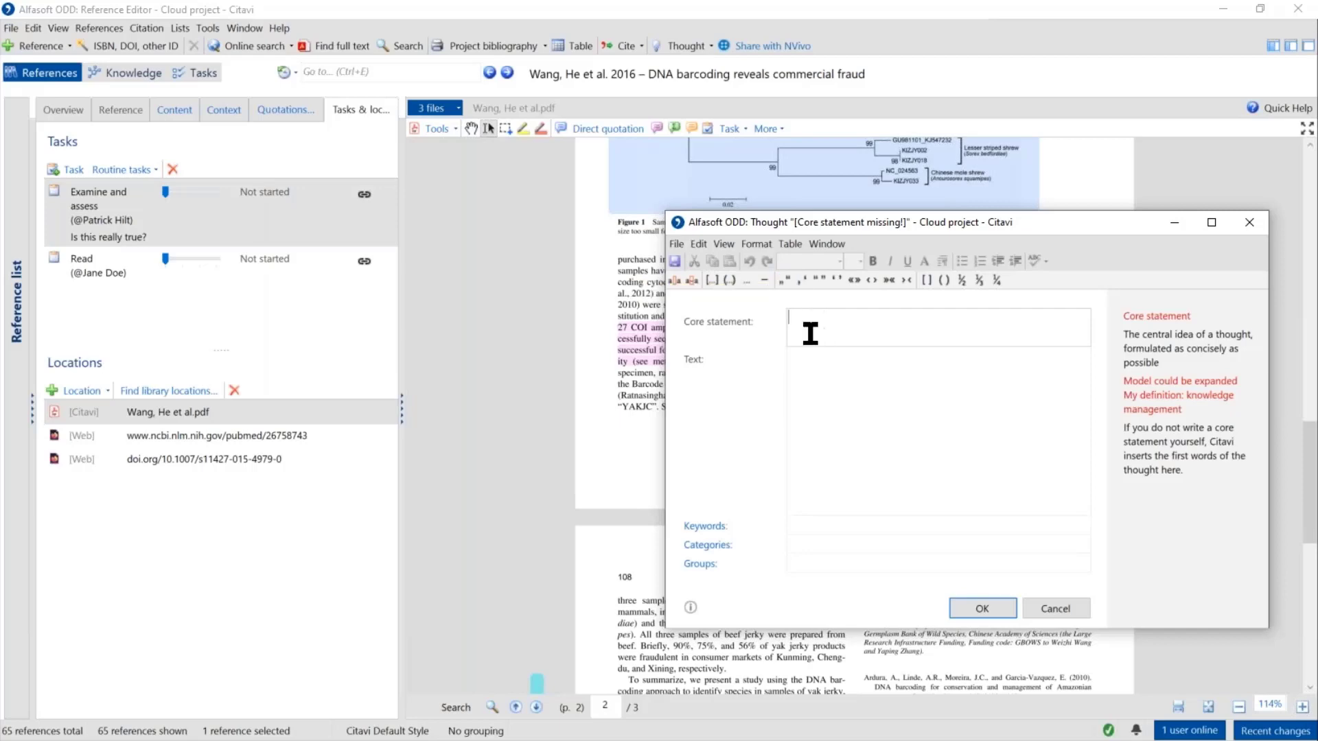
click(817, 392)
text(Fa)
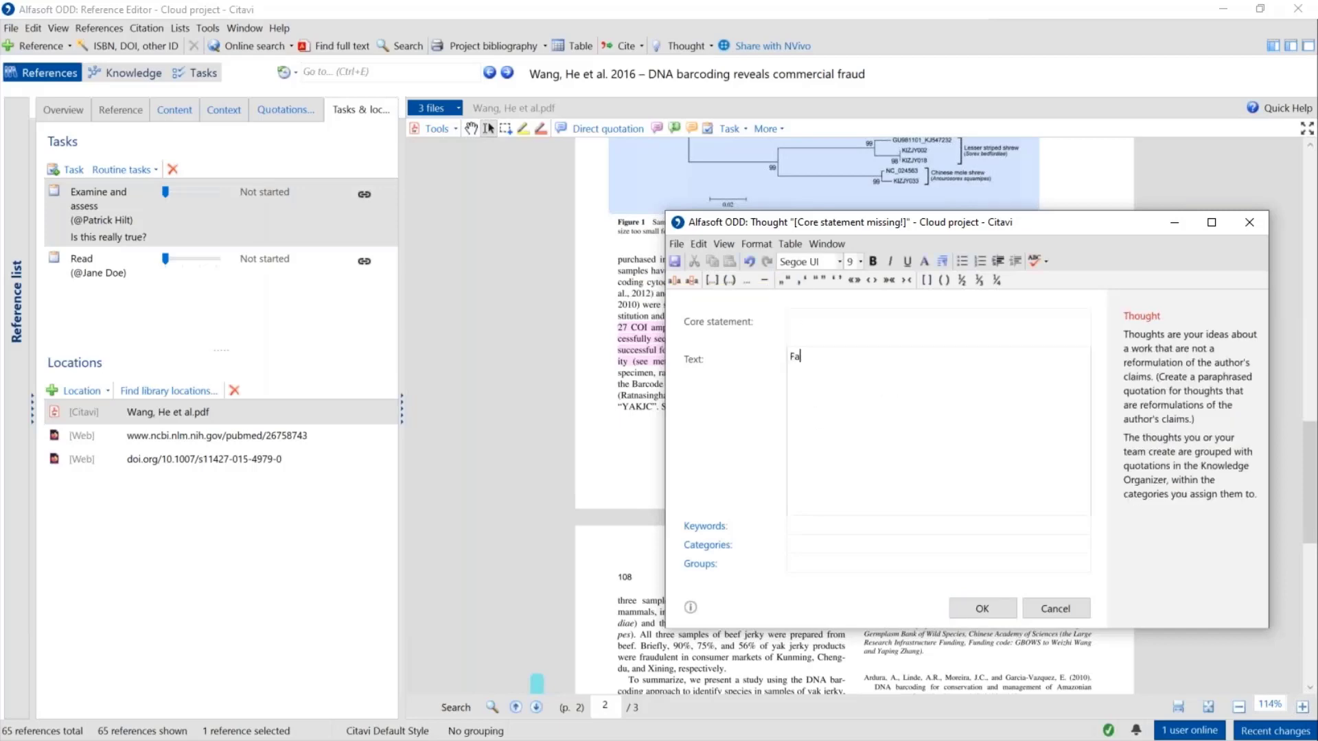
text(ntastic idea,)
key(BackSpace)
key(BackSpace)
text(!)
click(981, 609)
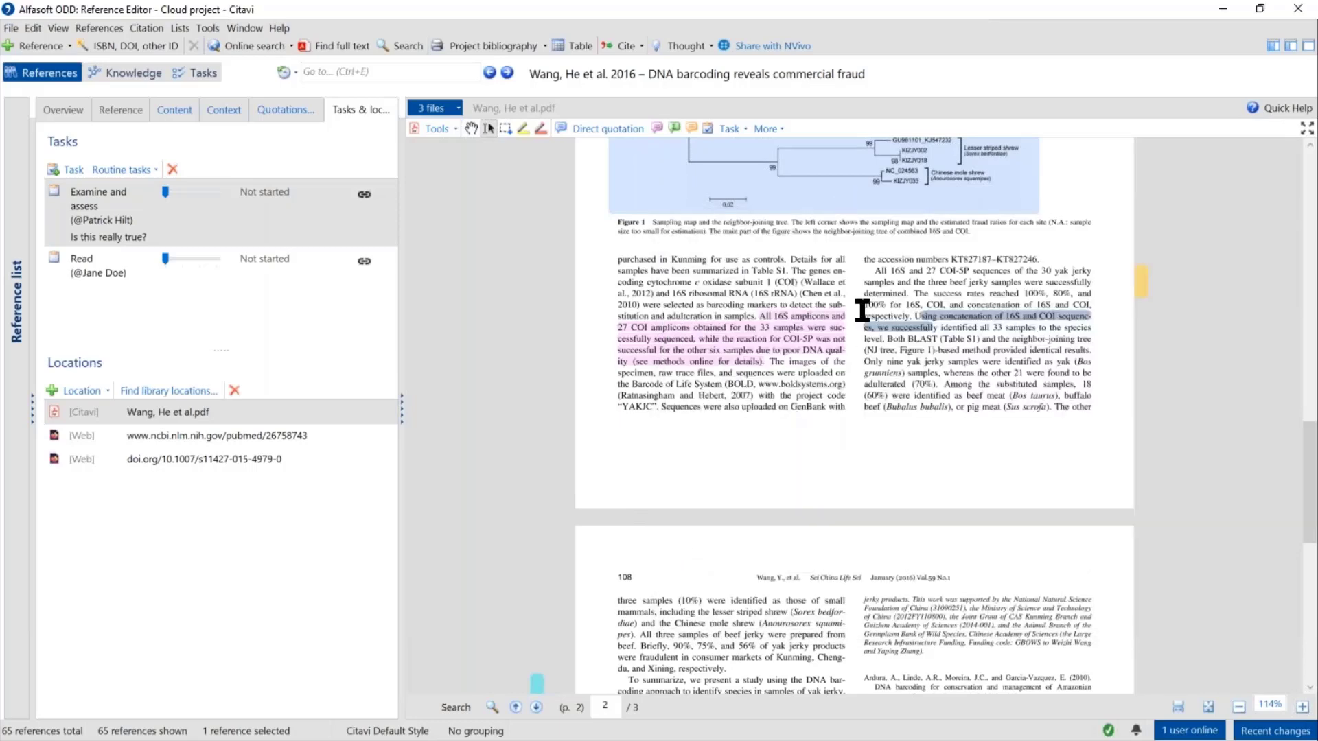
Review the reference's saved quotations and the tools available for the PDF.
click(287, 116)
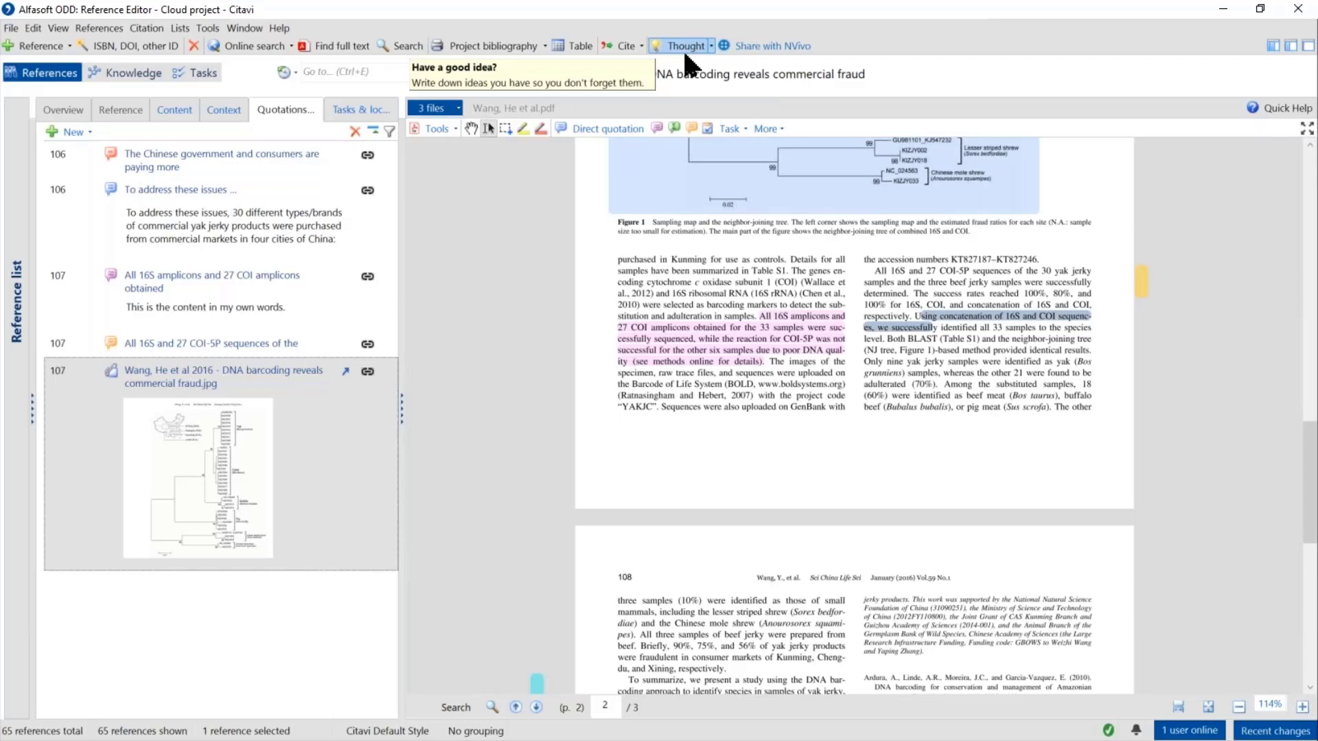
click(772, 324)
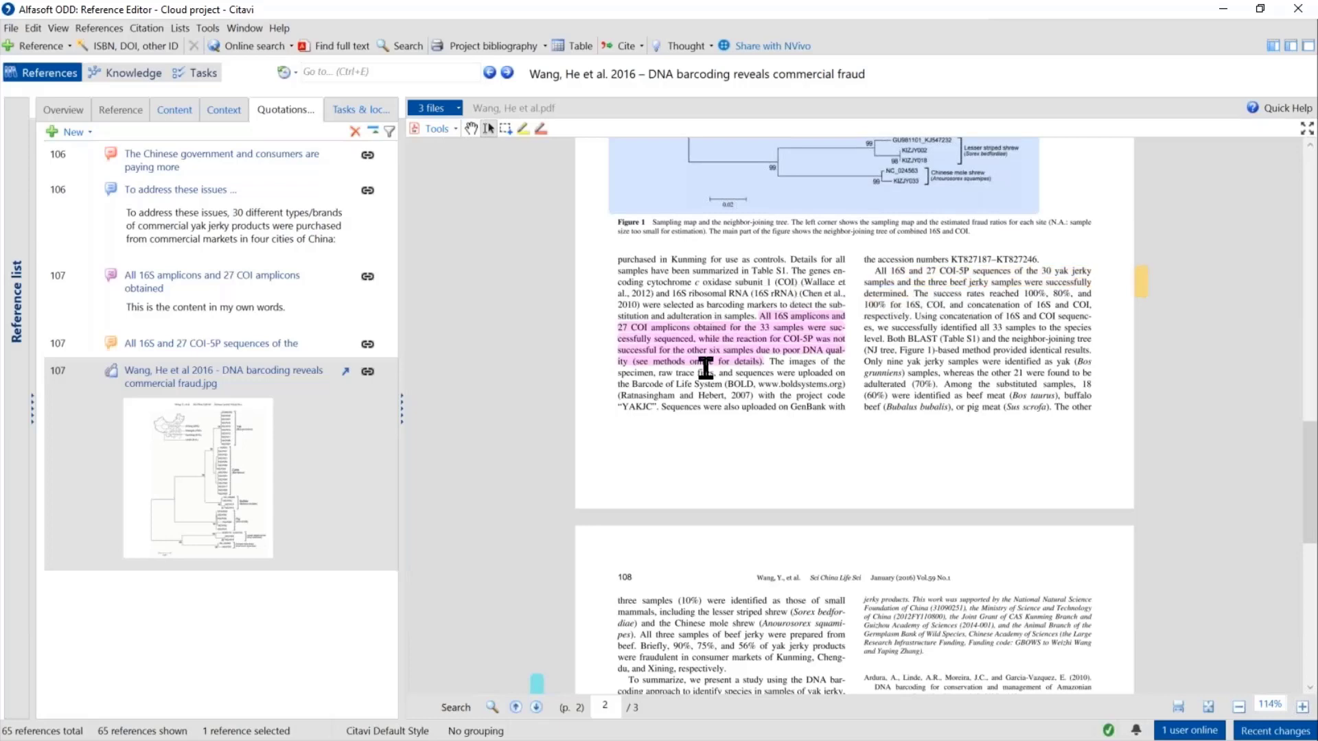
click(444, 129)
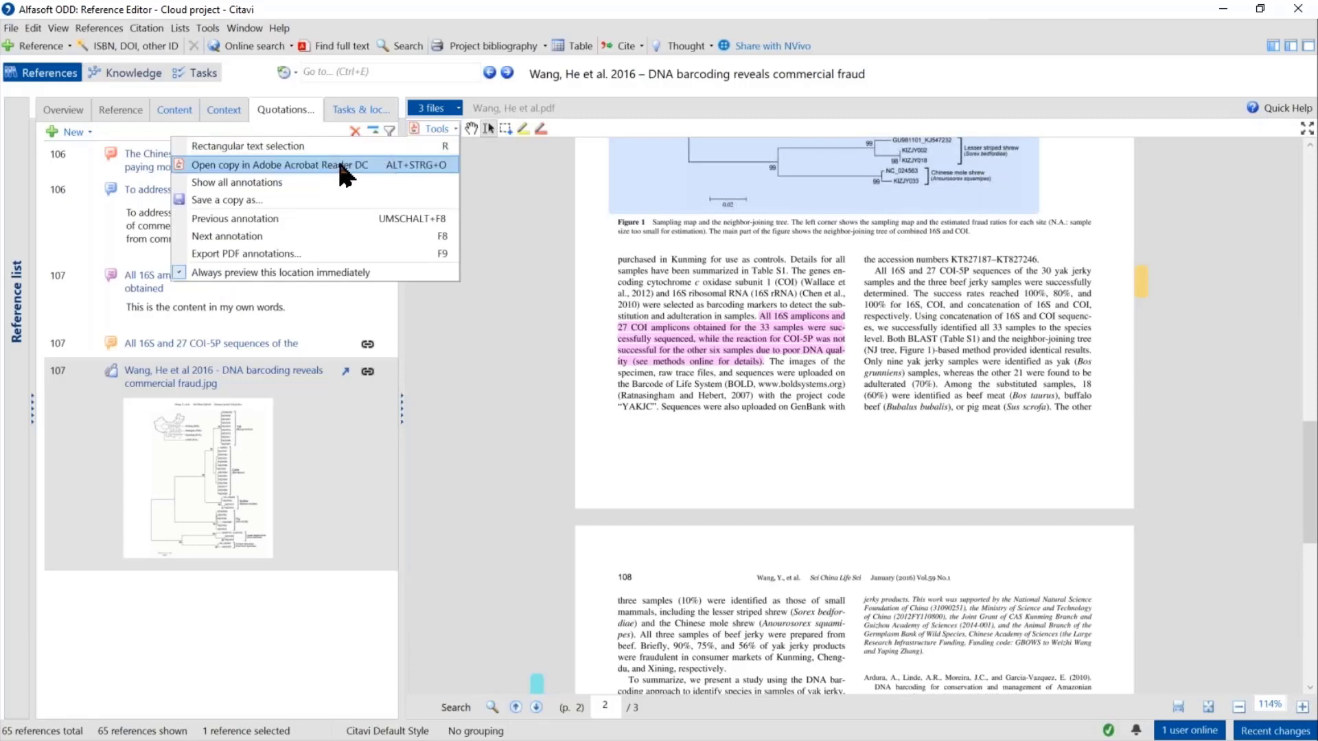
click(726, 347)
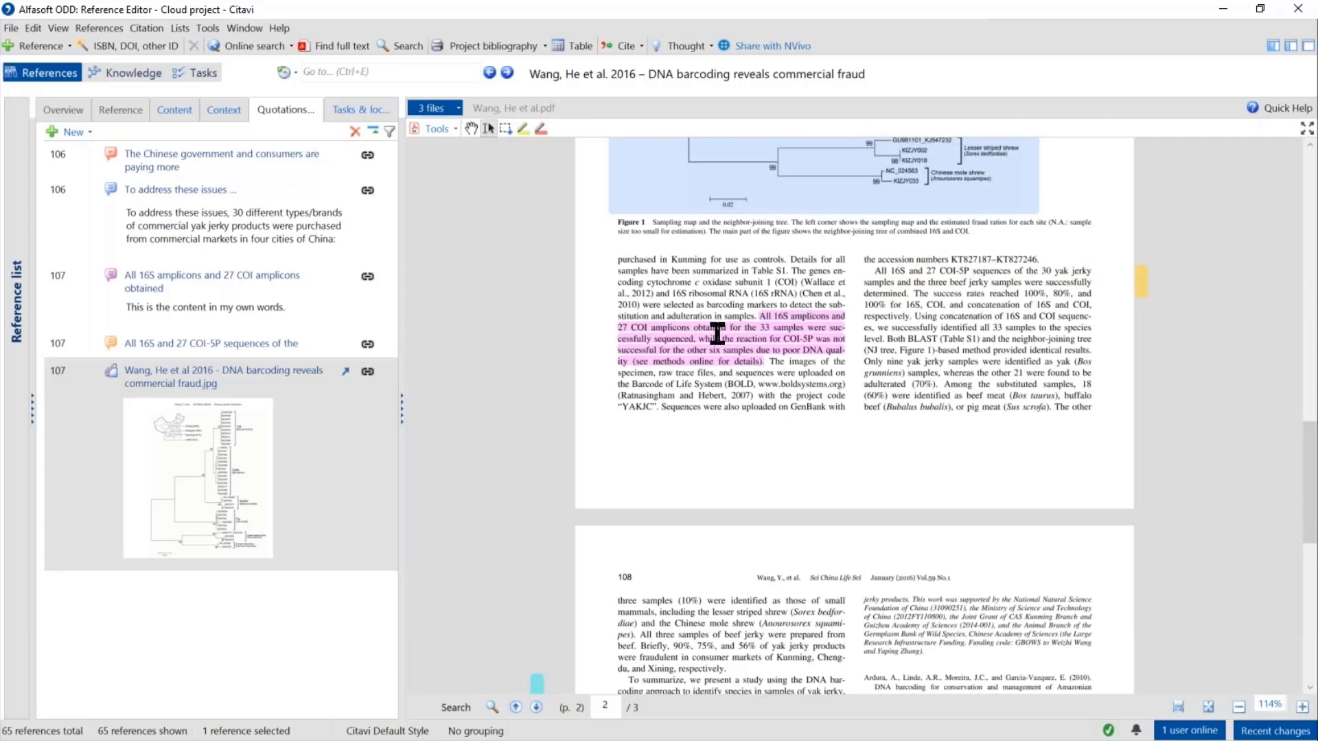
Switch to the browser and look through the contents and introduction of the guide "Analyzing PDFs with Citavi 6".
mouse_move(700, 342)
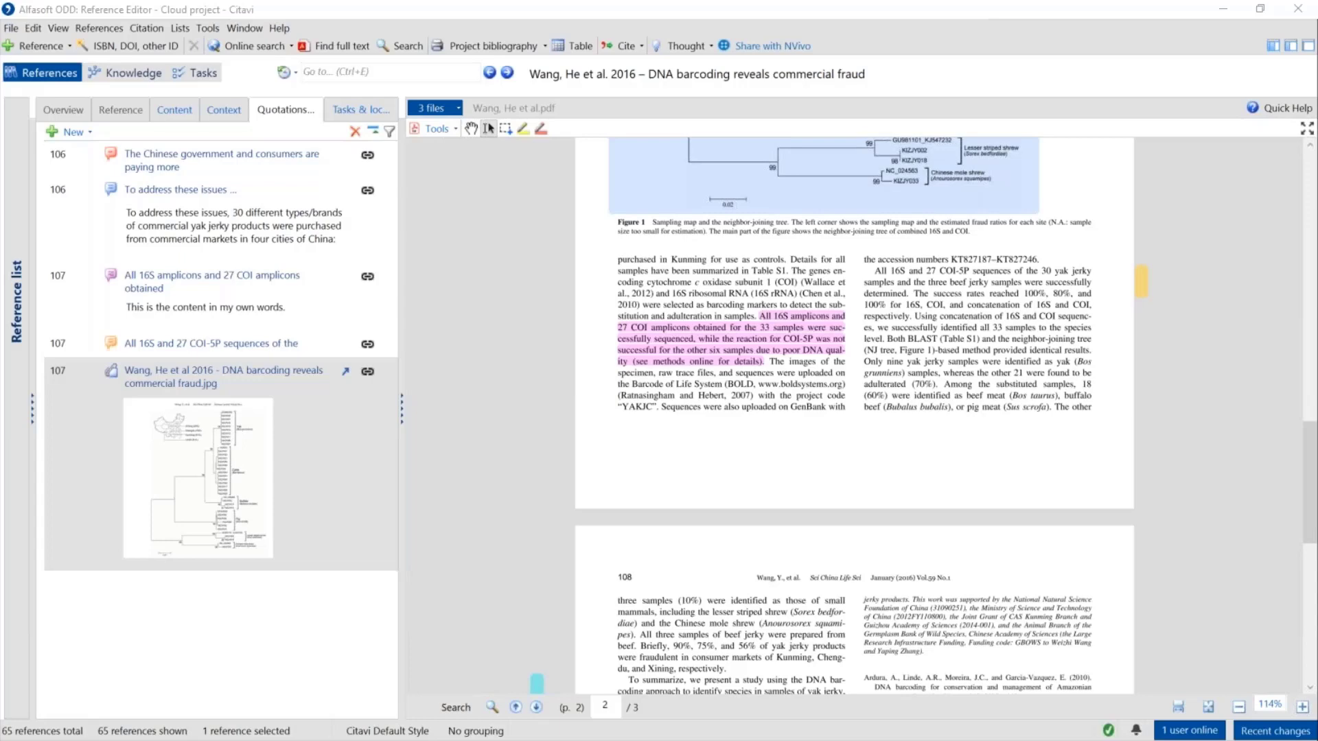
drag(157, 740, 562, 2)
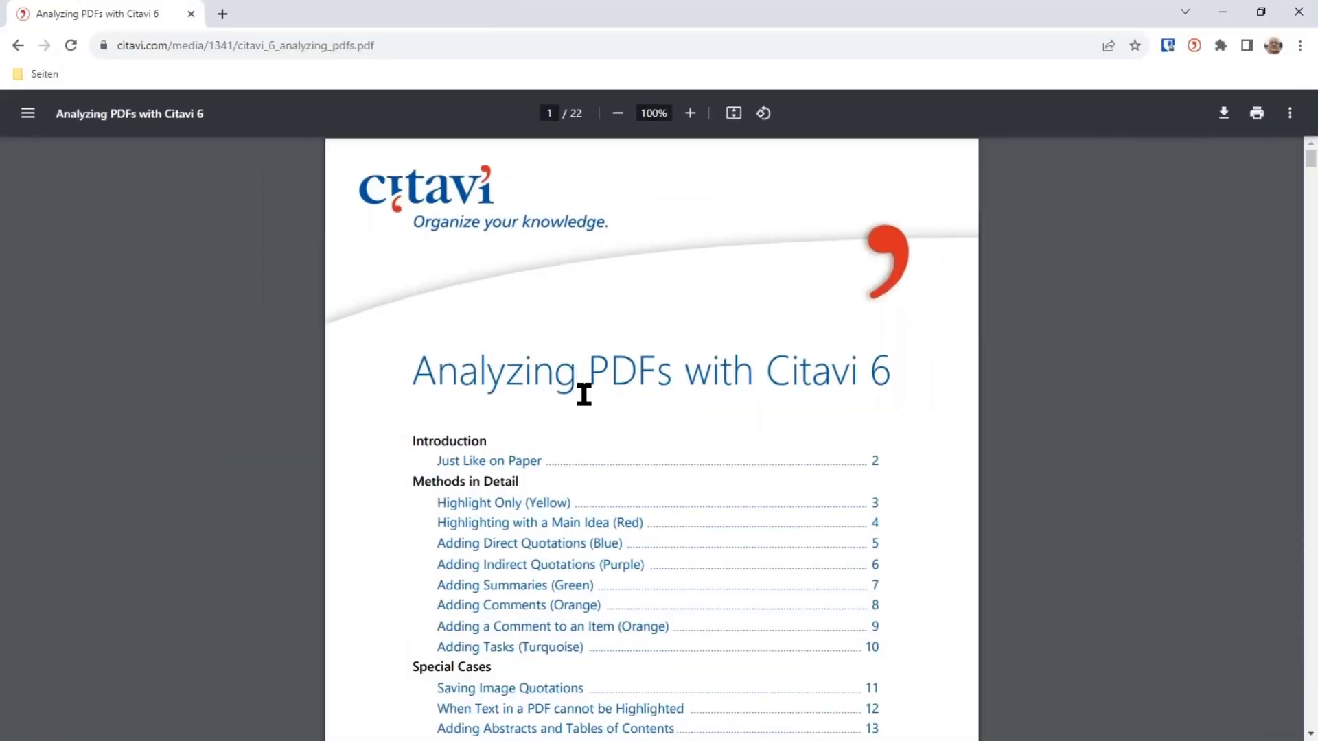
scroll(547, 405, down, 1)
scroll(547, 405, down, 2)
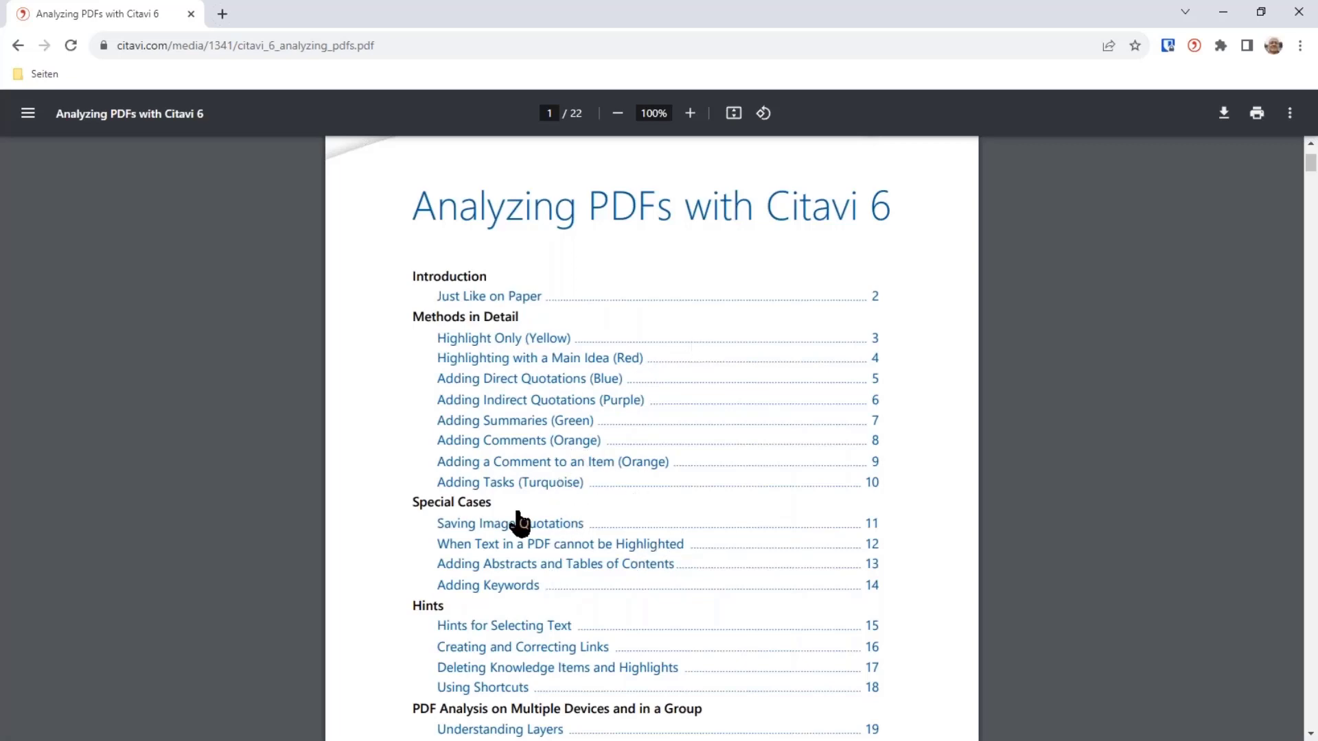
scroll(676, 485, down, 3)
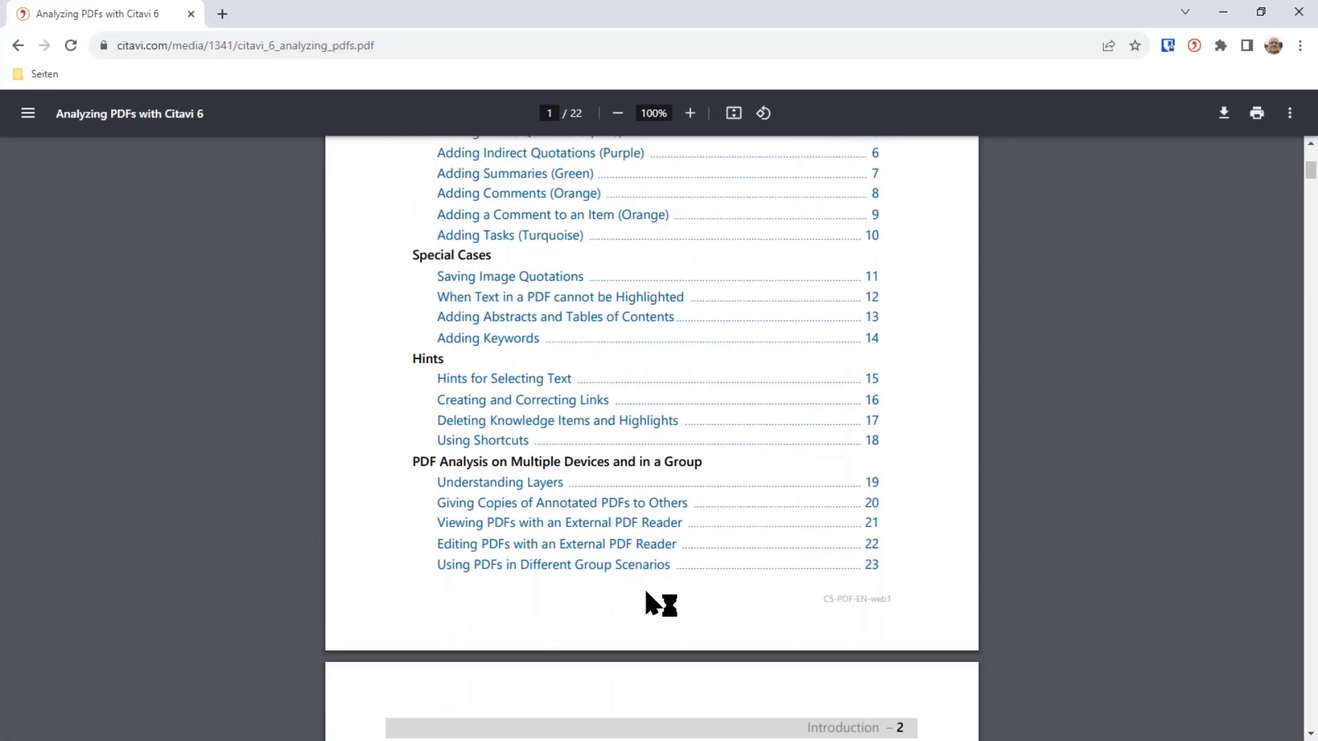
scroll(647, 593, down, 3)
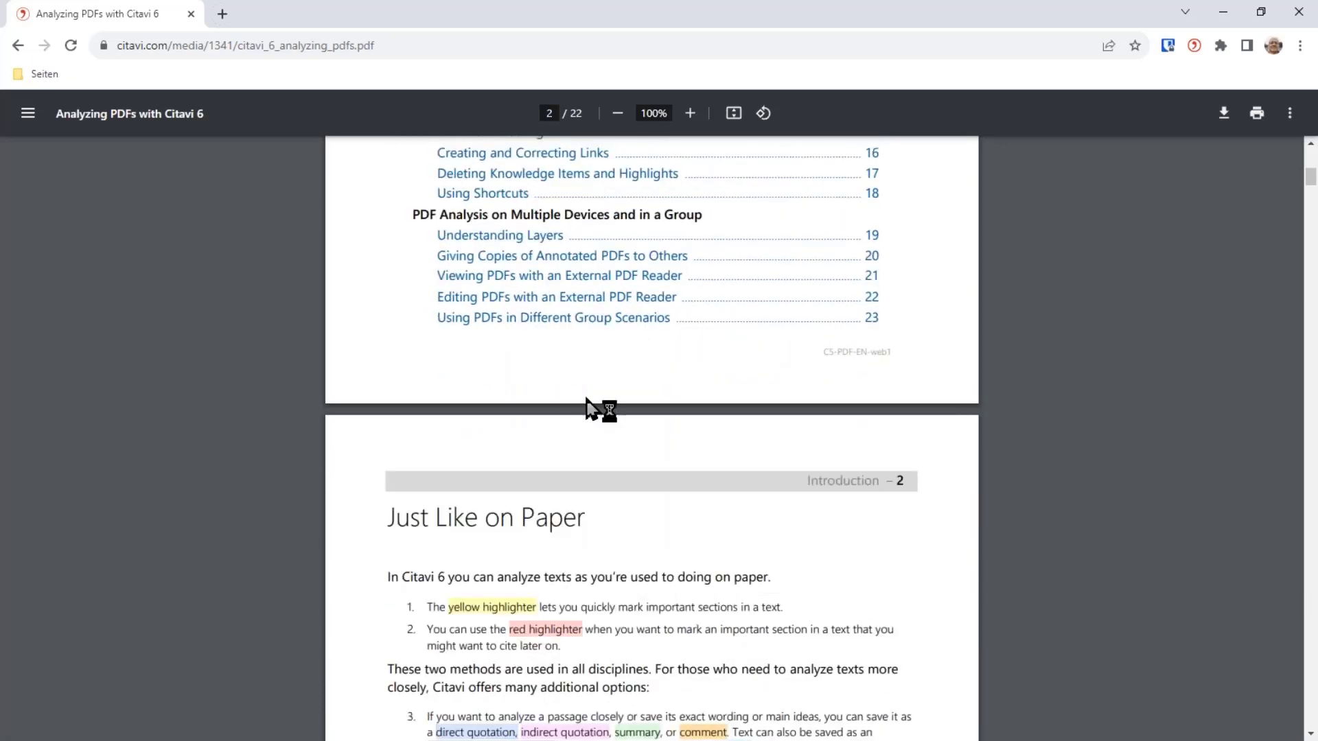
Return to the start of the PDF guide and load it from the short address citavi.com/pdf-guide.
scroll(620, 357, up, 1)
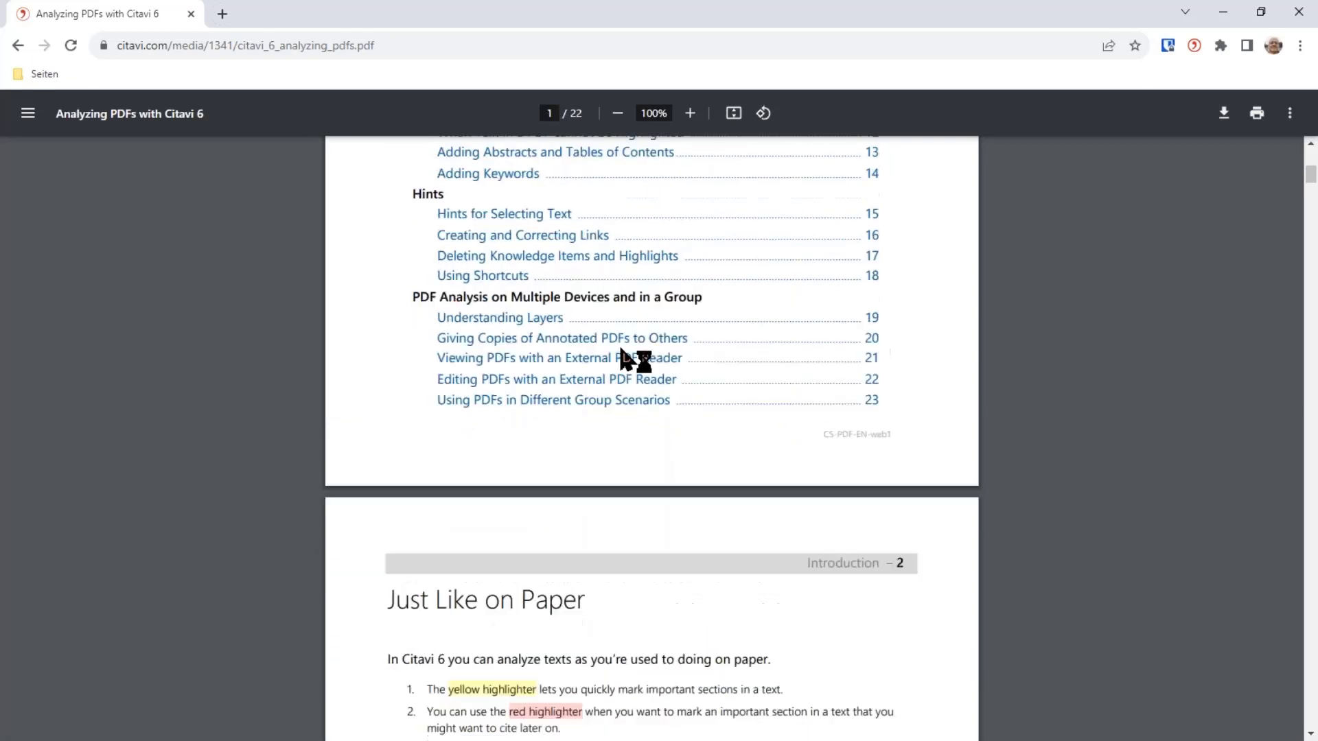
scroll(621, 357, up, 7)
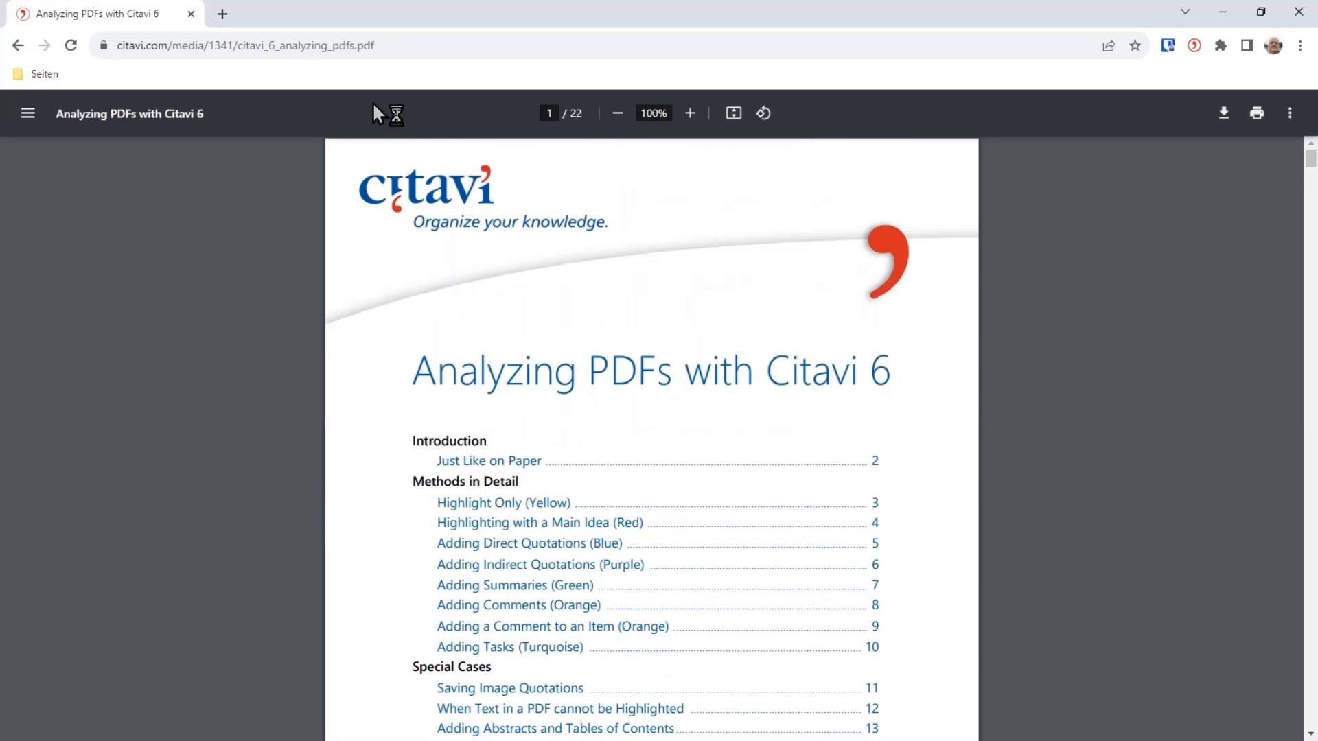
click(371, 50)
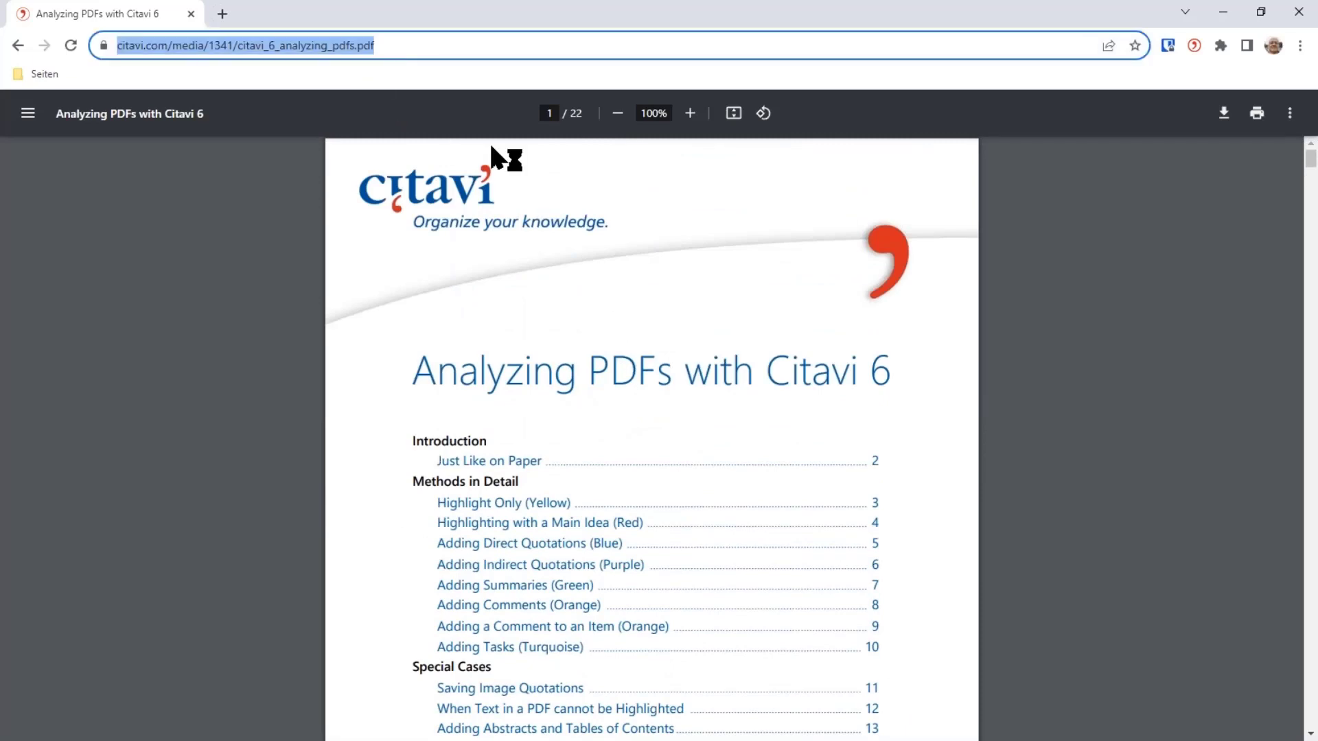
text(citavi.com/)
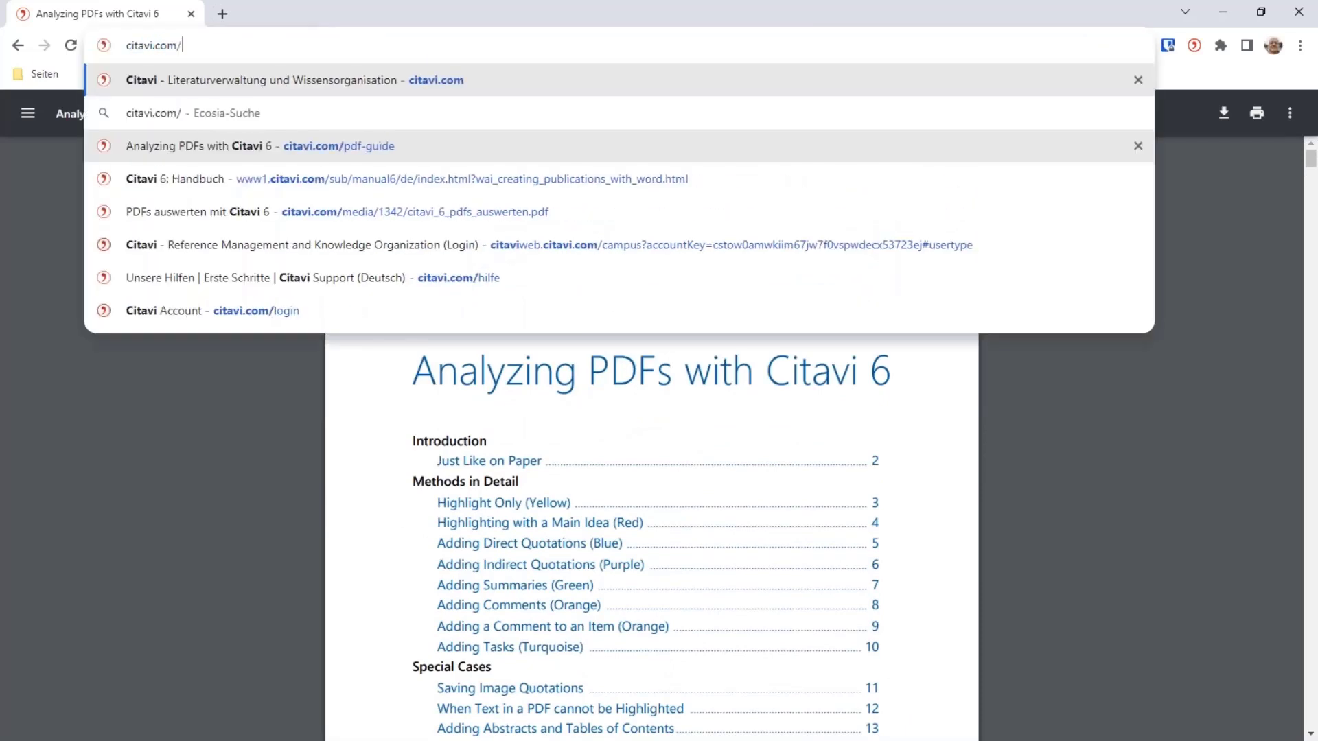
text(pdf)
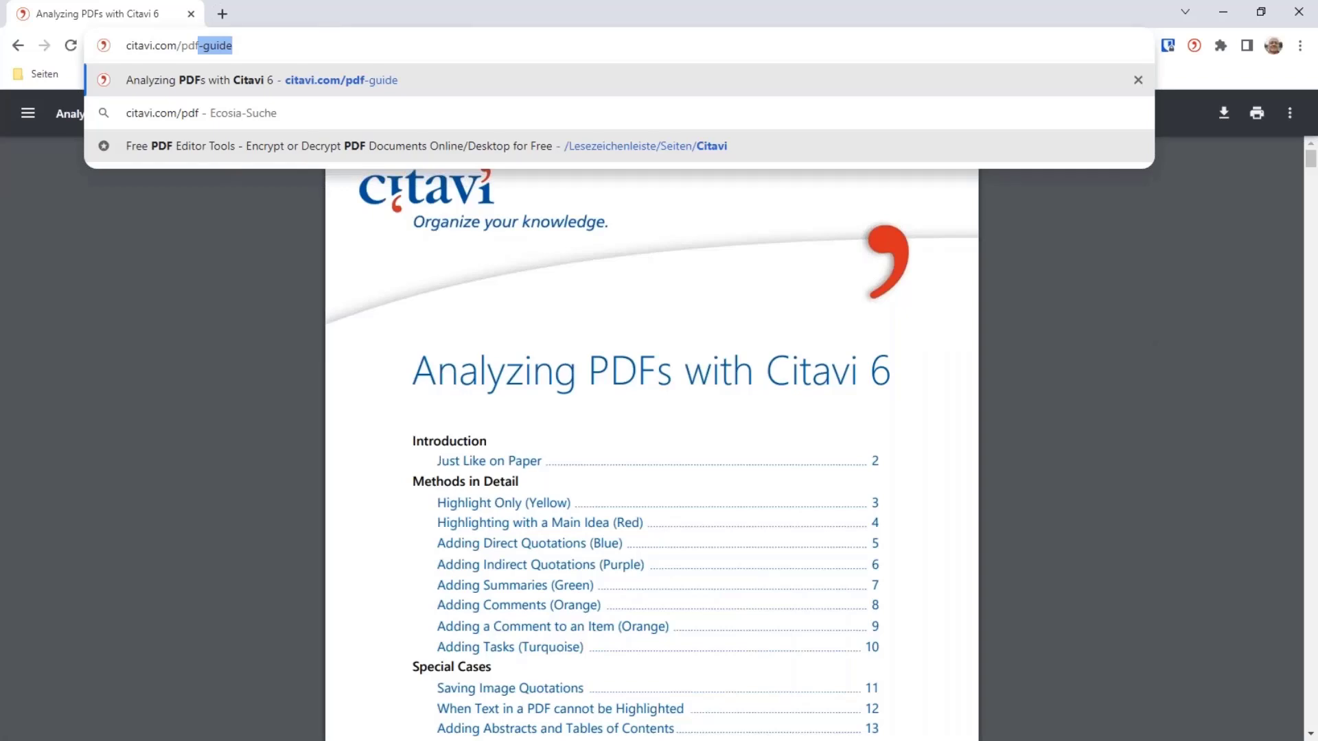
click(248, 44)
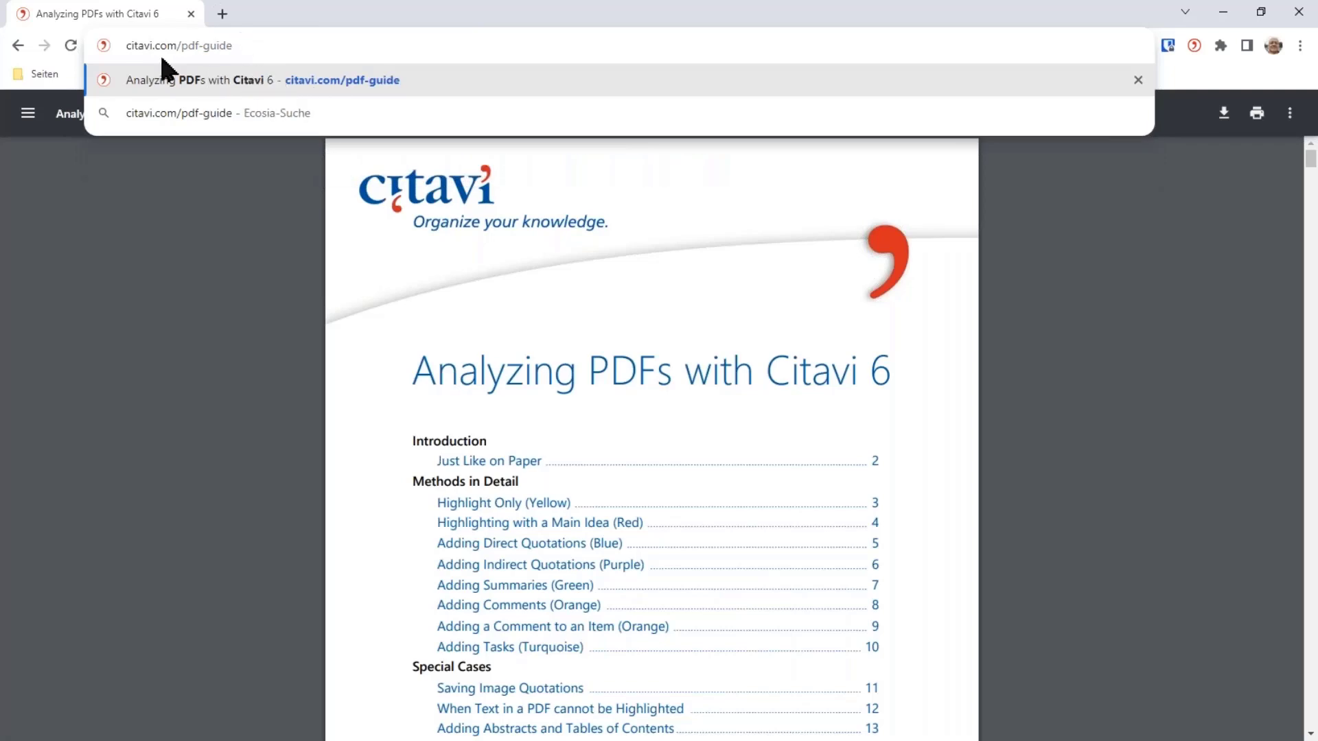
key(Return)
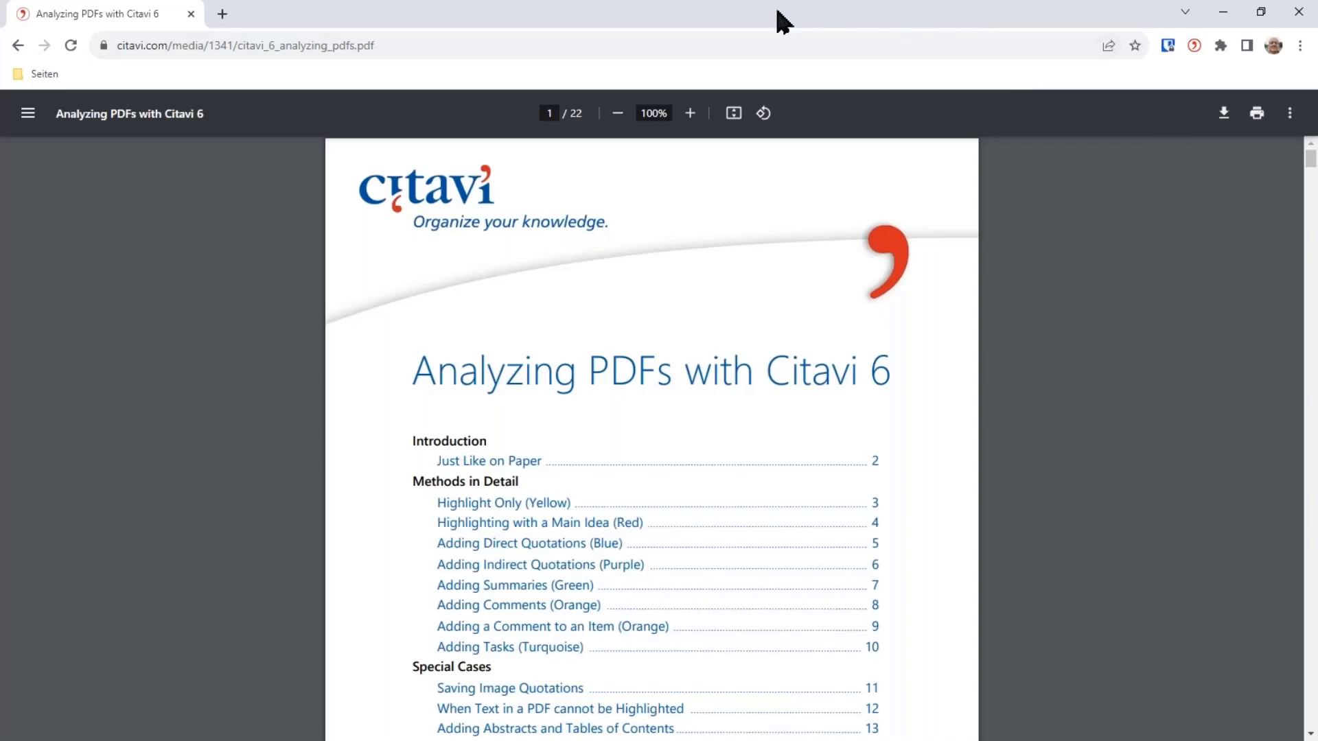
Switch back to Citavi and widen the quotations and comments area beside the PDF preview.
key(super+Down)
key(super+Down)
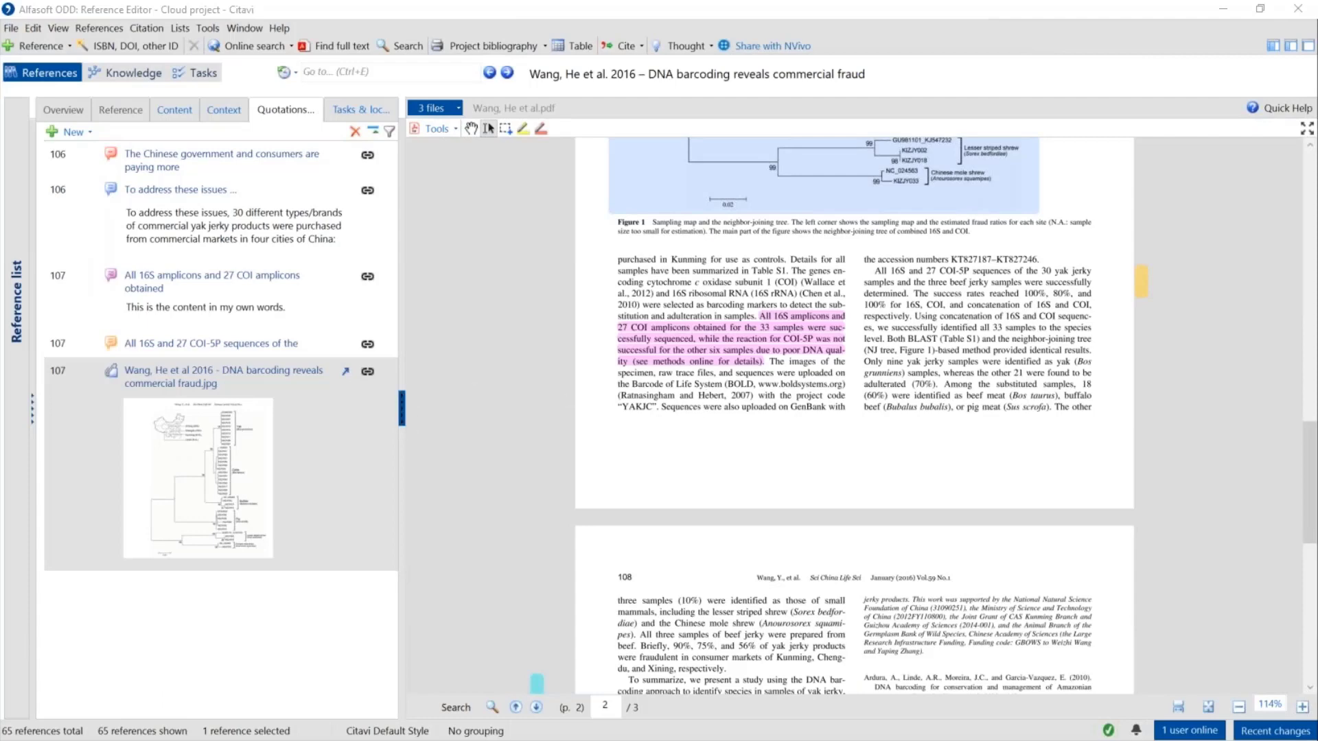
drag(401, 409, 495, 405)
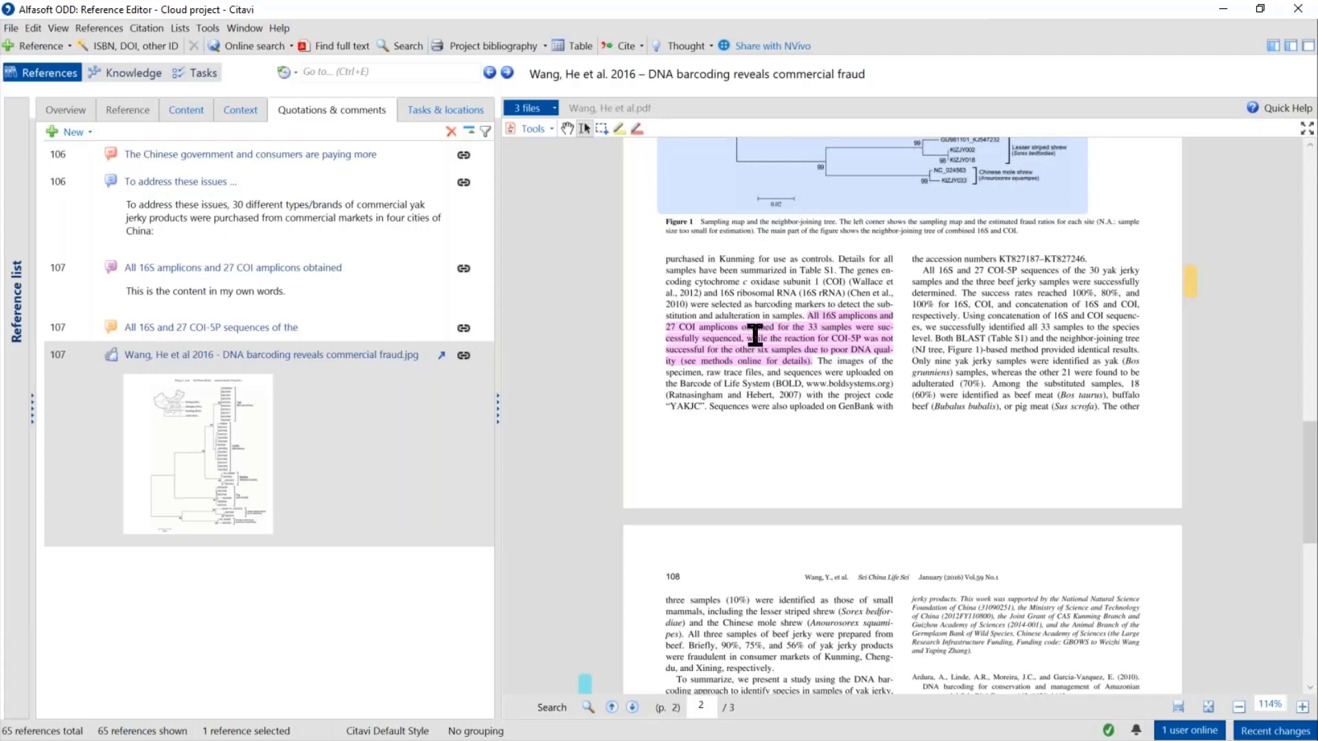
mouse_move(755, 335)
Show the reference list and preview the PDF of the "FDA Food Safety Modernization Act" reference.
click(32, 410)
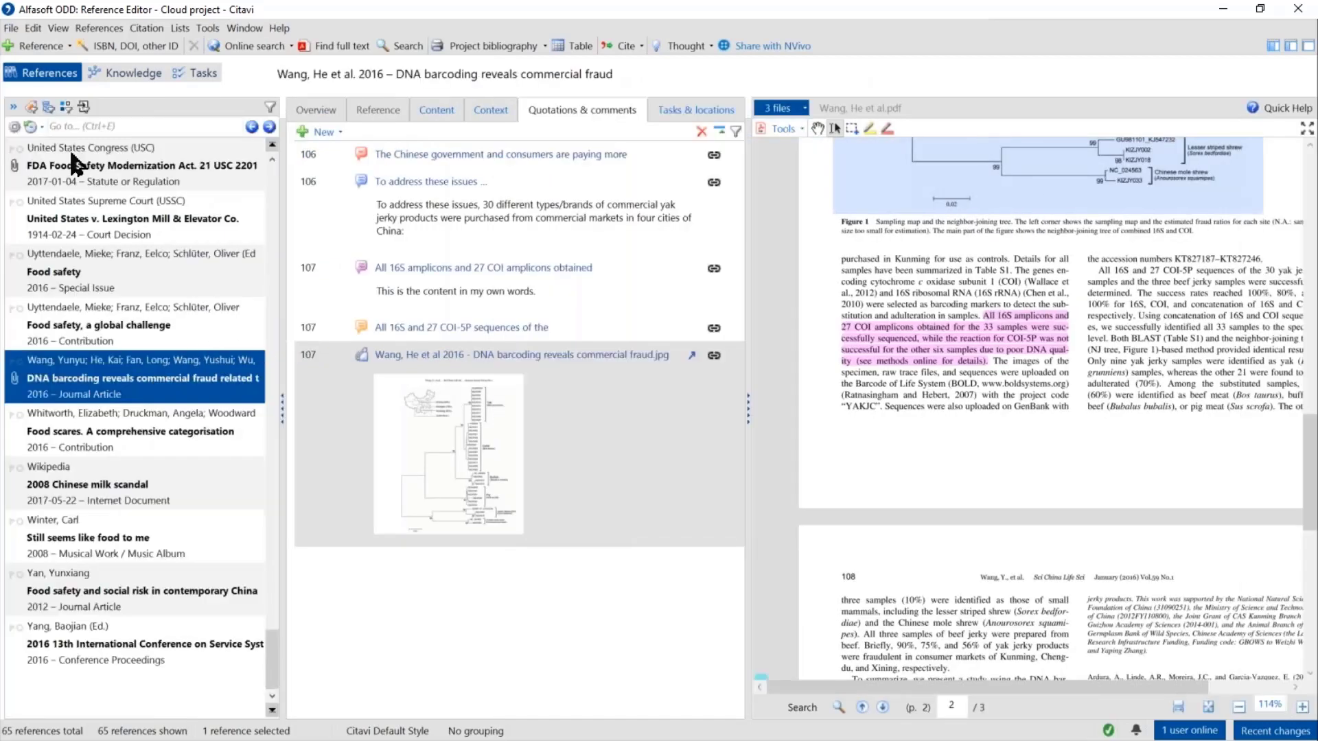
click(70, 177)
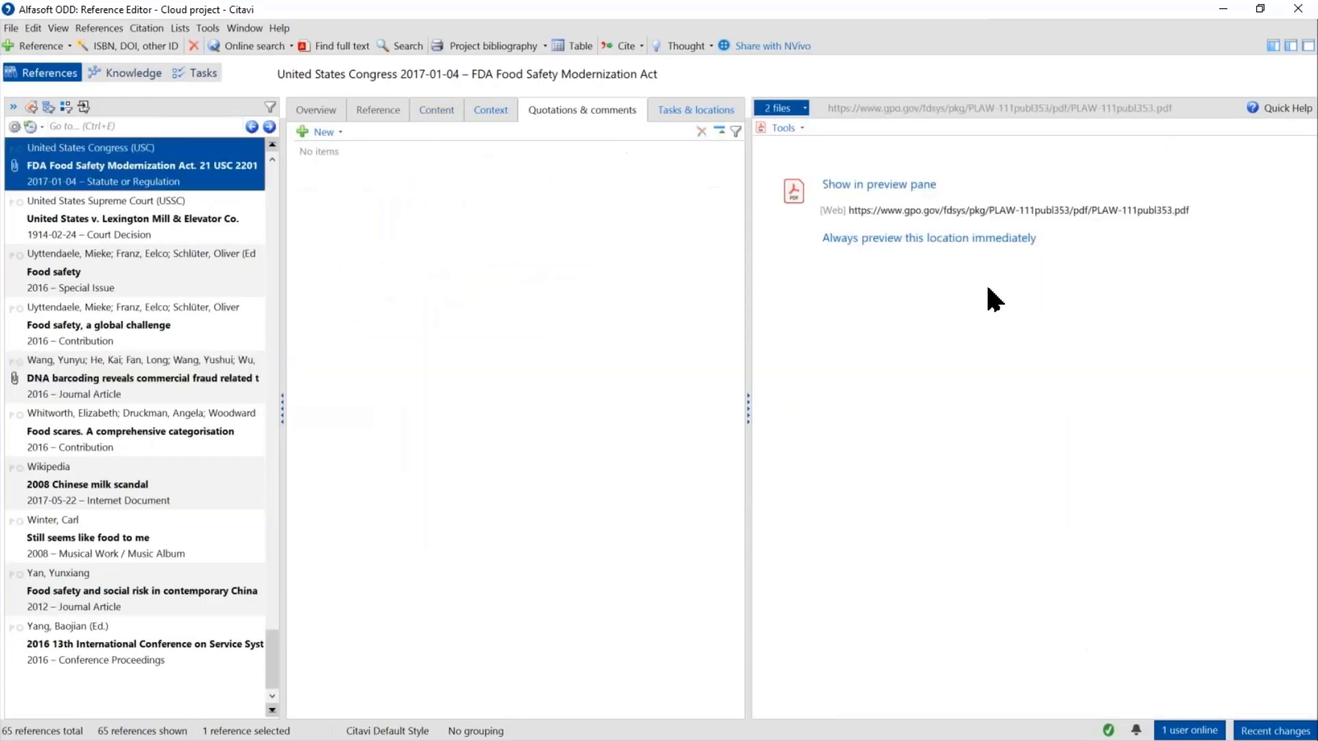
click(889, 185)
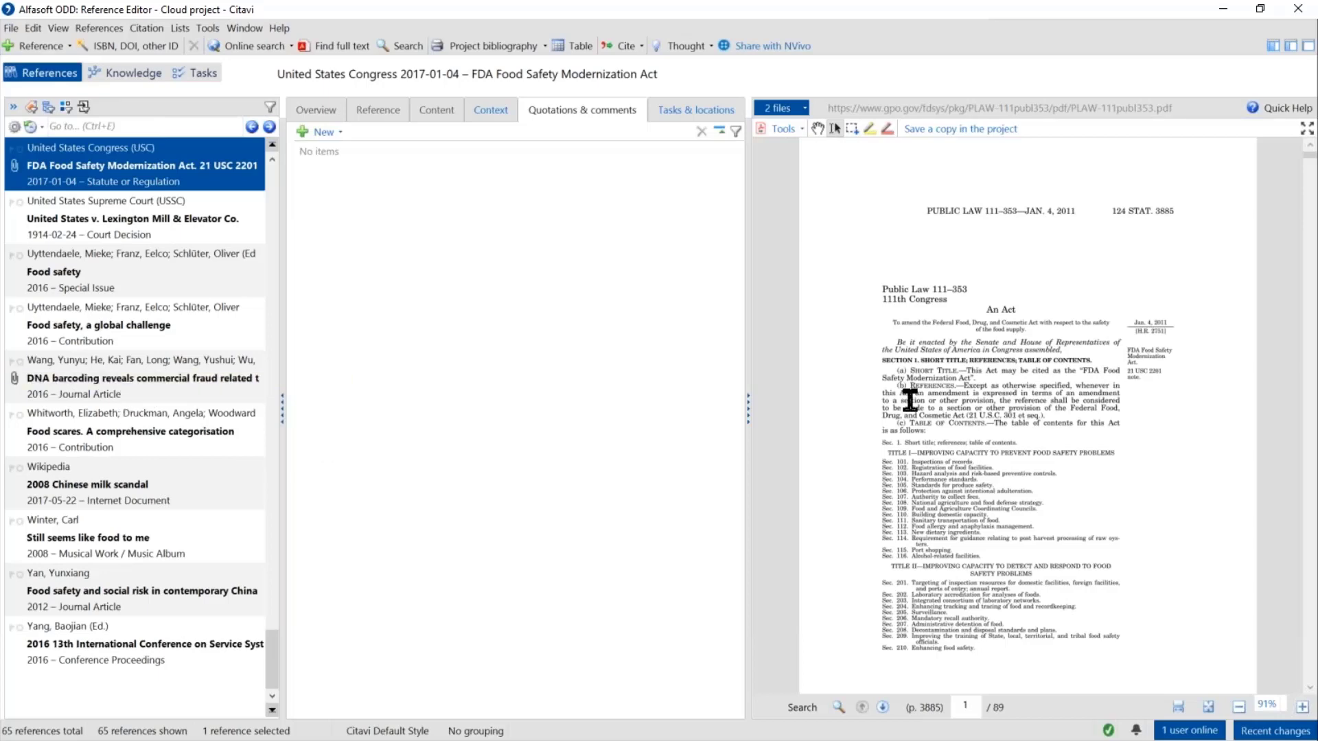
Open the PDF of the "DNA barcoding reveals commercial fraud" reference in a separate window and go to its first page.
click(117, 378)
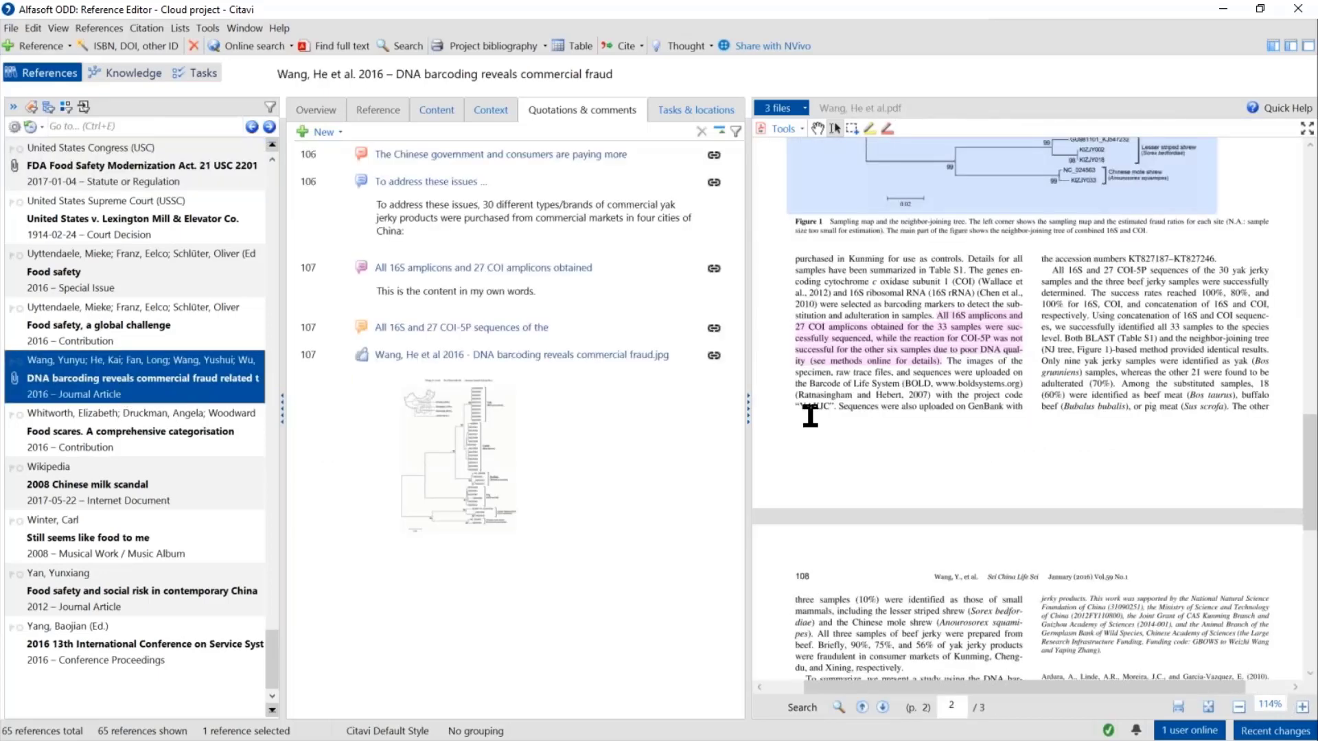
click(1307, 130)
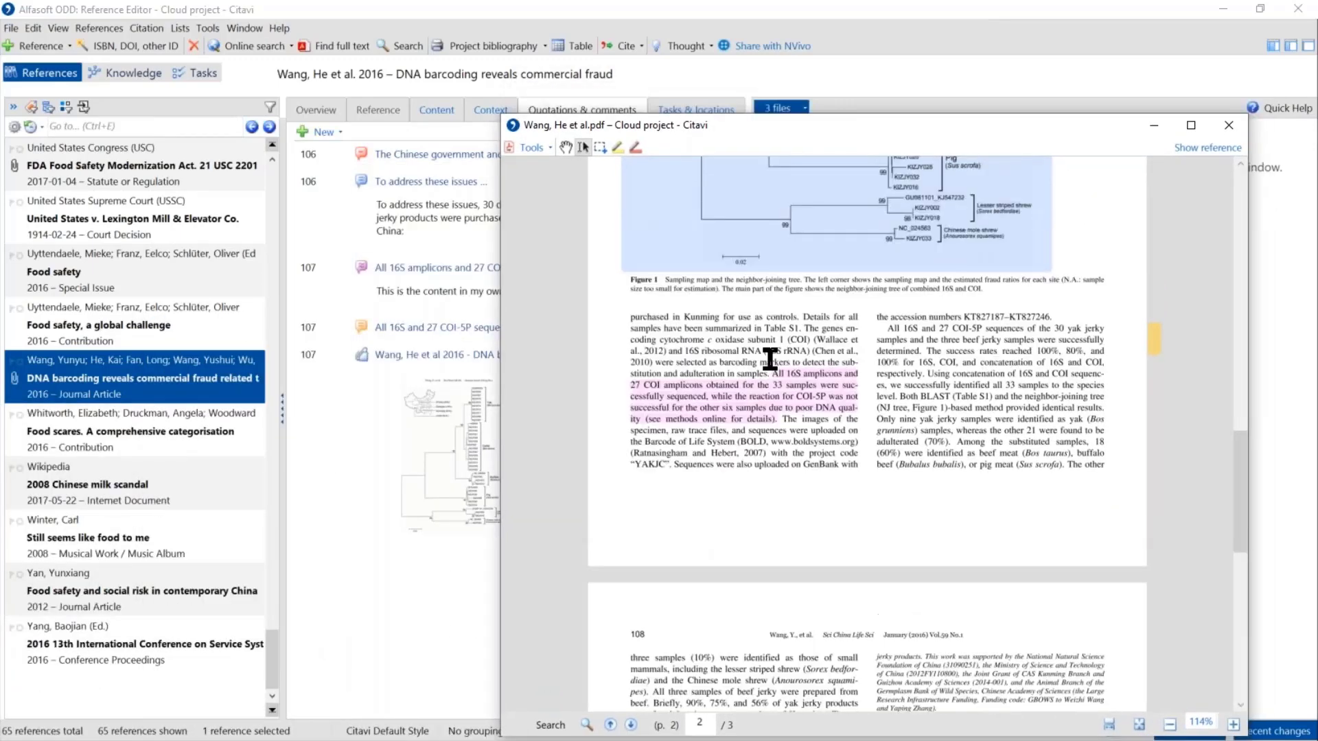
scroll(769, 359, up, 10)
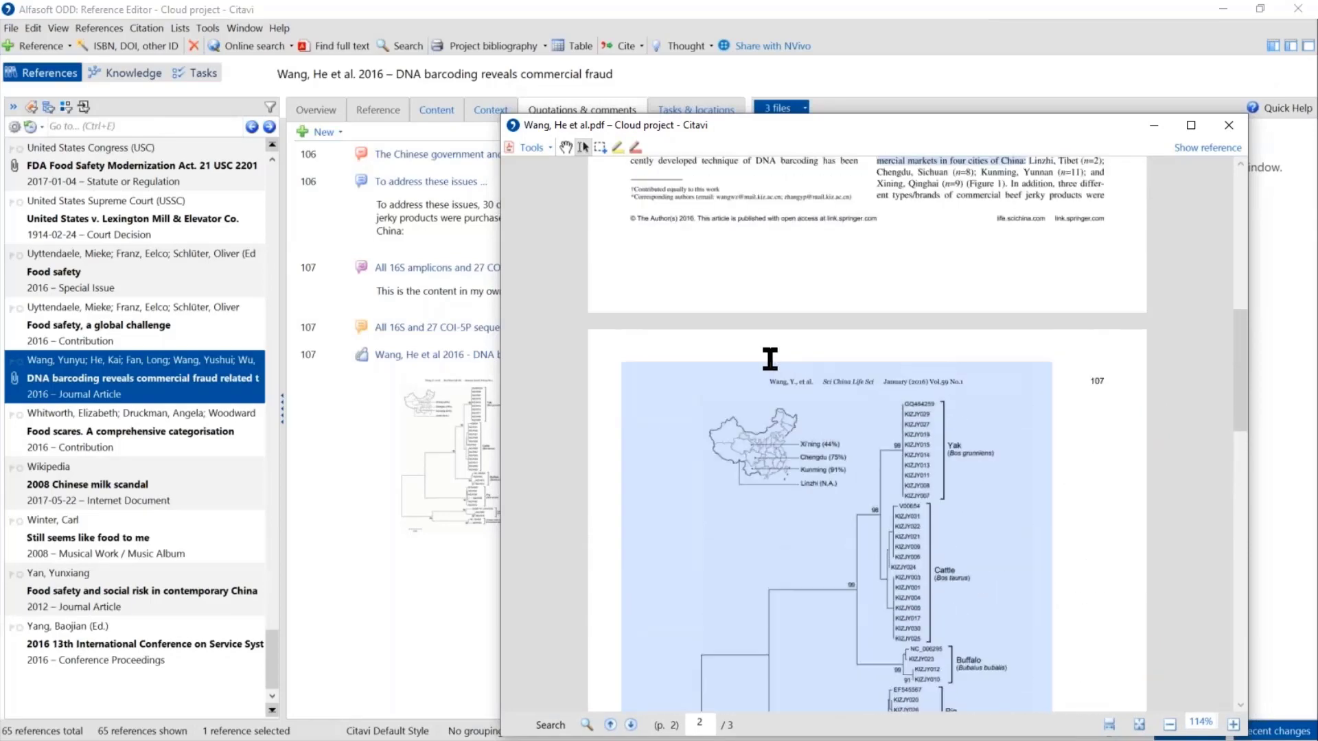
scroll(769, 358, up, 5)
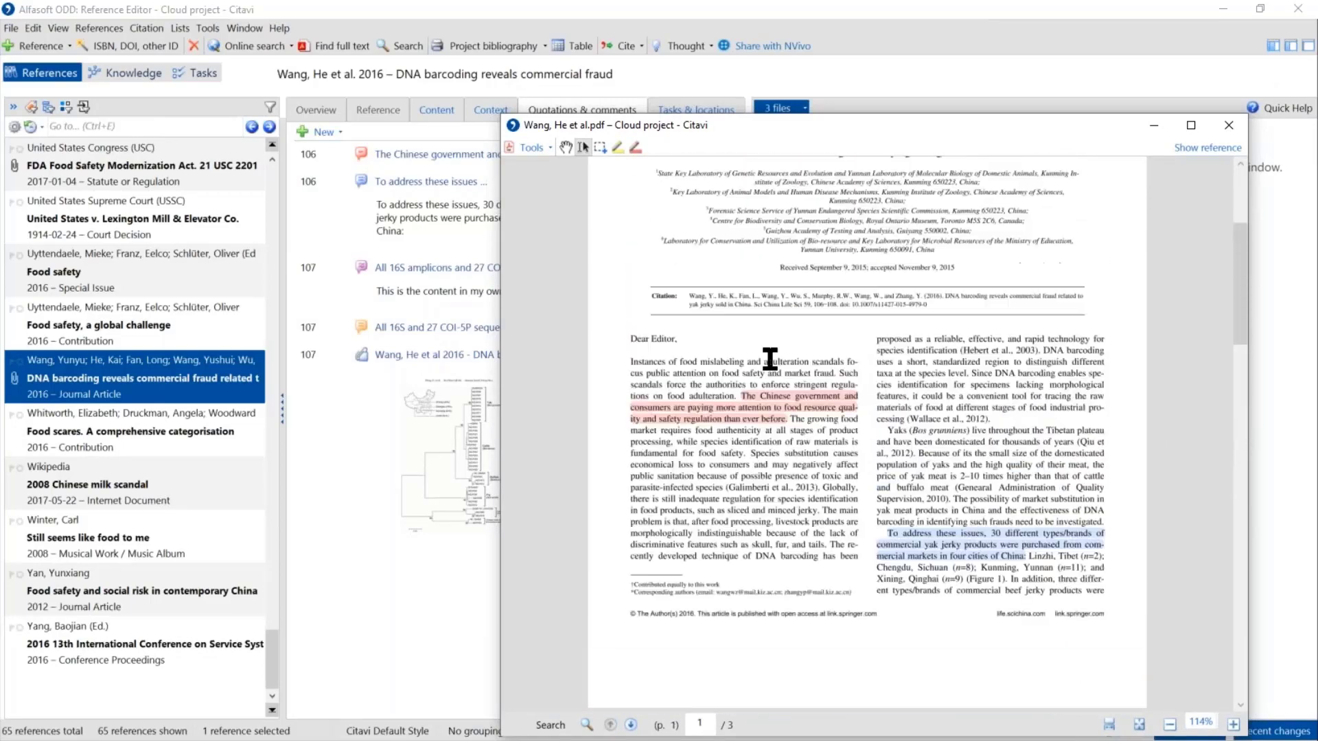
scroll(770, 358, up, 4)
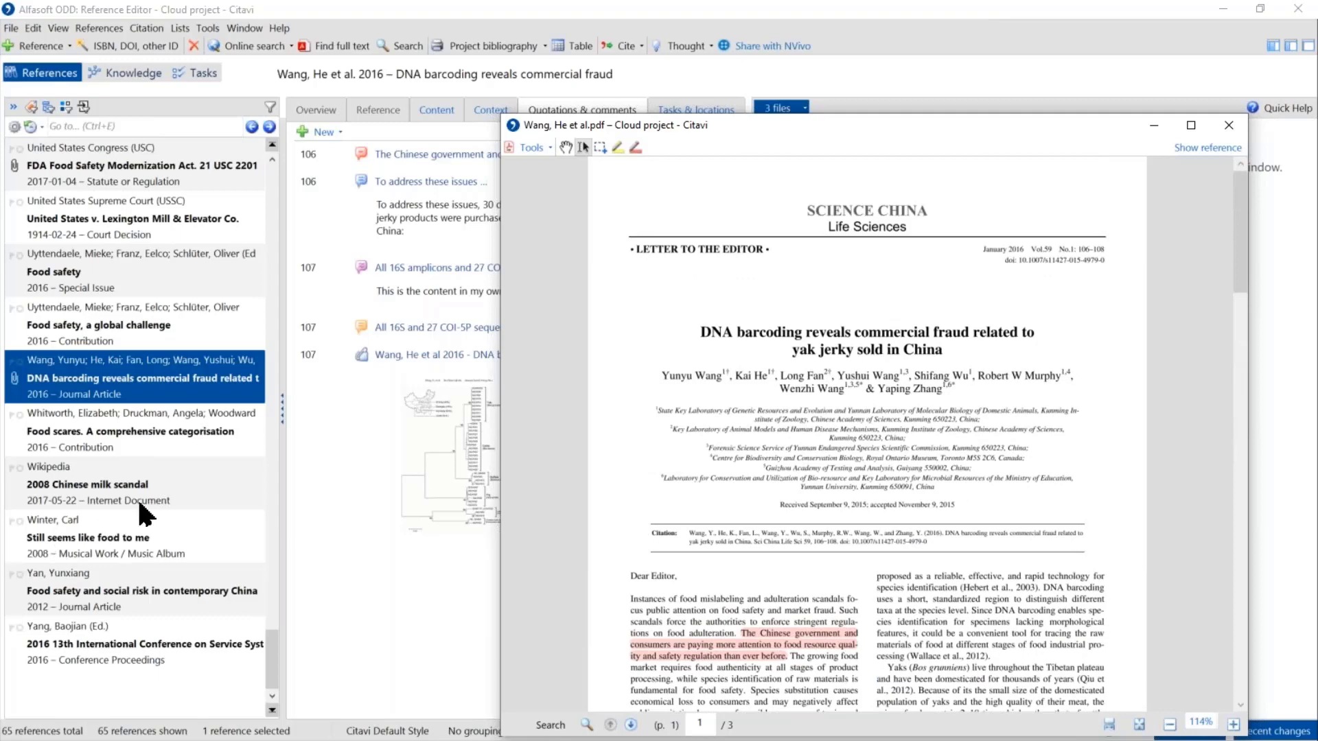
Display the bibliographic details of the reference "Defining the public health threat of food fraud" and open its PDF in a separate window.
click(168, 373)
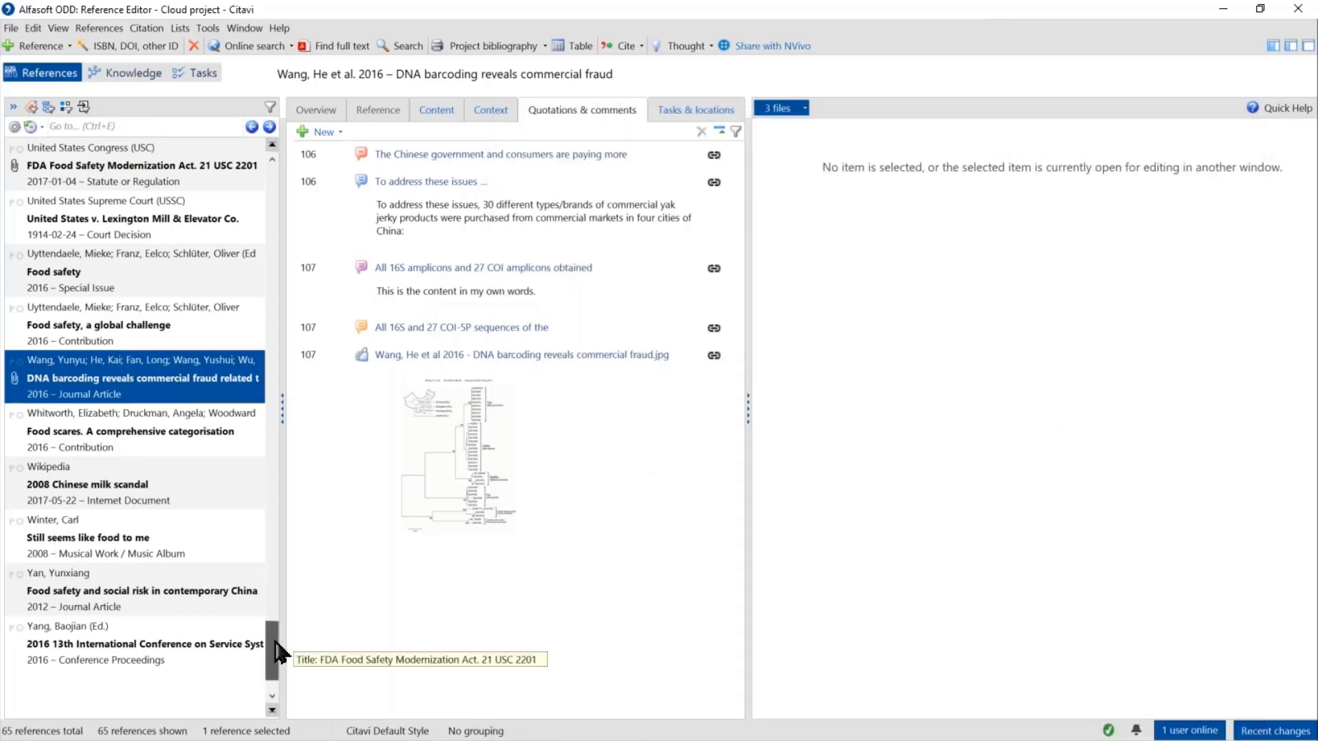
drag(270, 644, 280, 594)
click(118, 338)
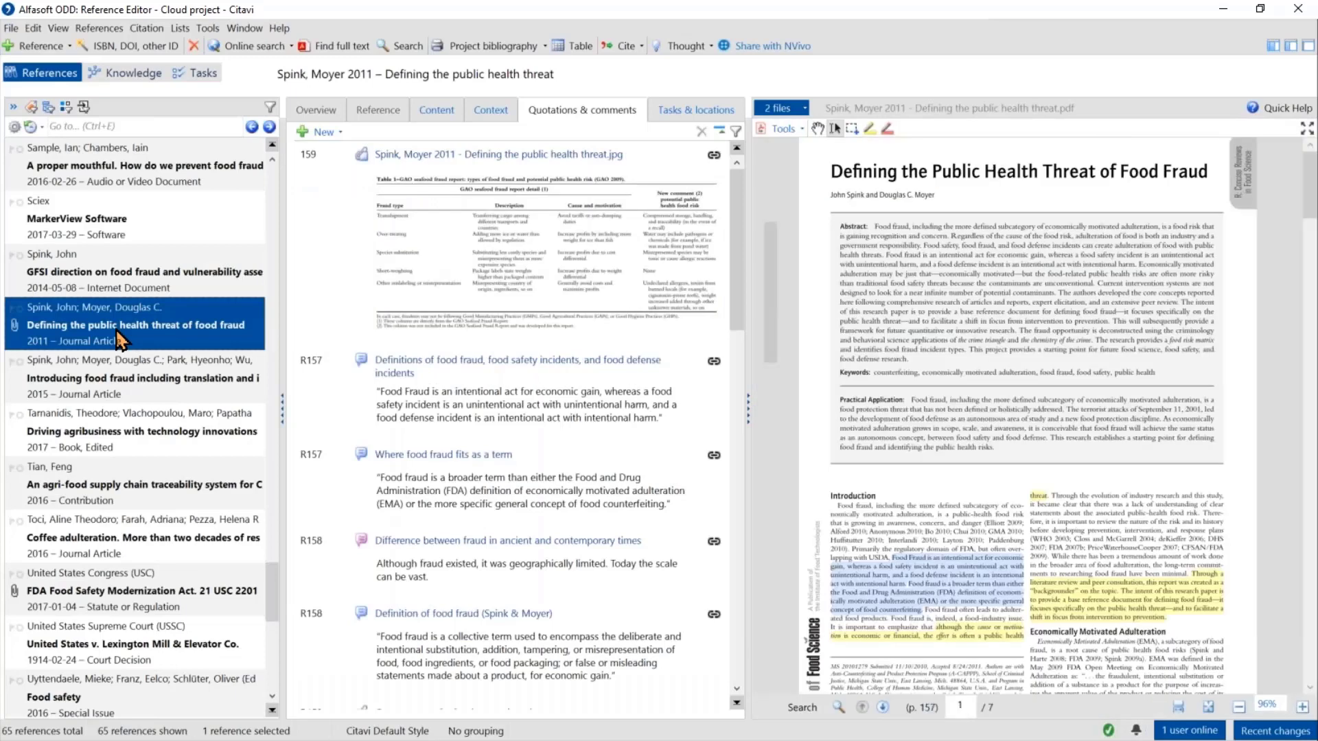
click(377, 113)
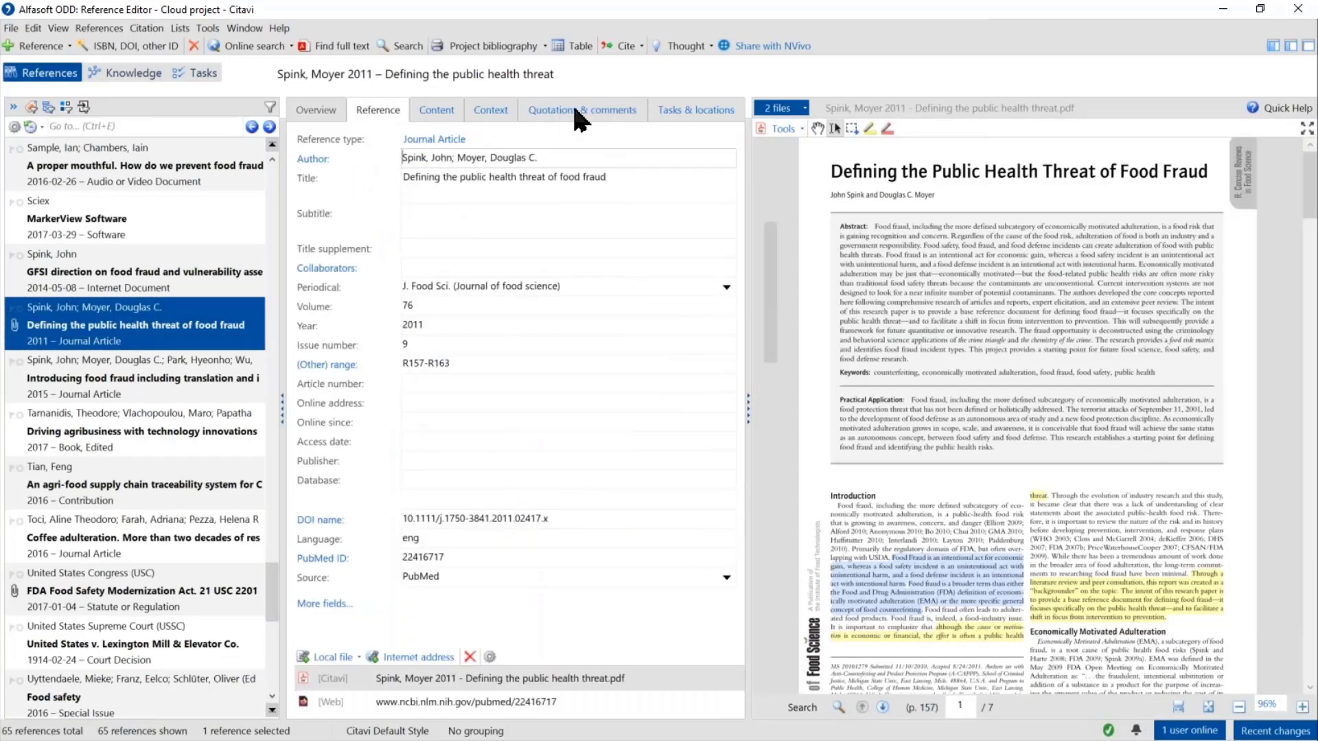
click(1307, 131)
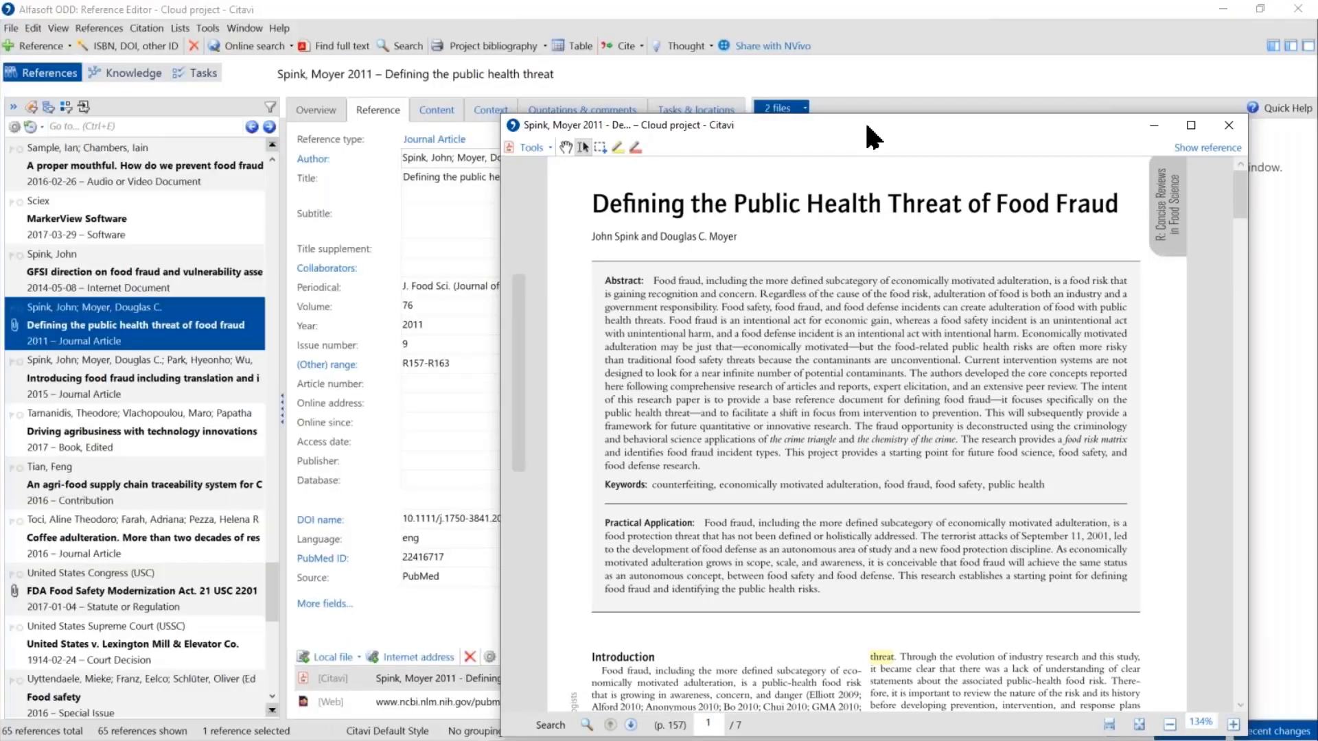
drag(867, 123, 888, 50)
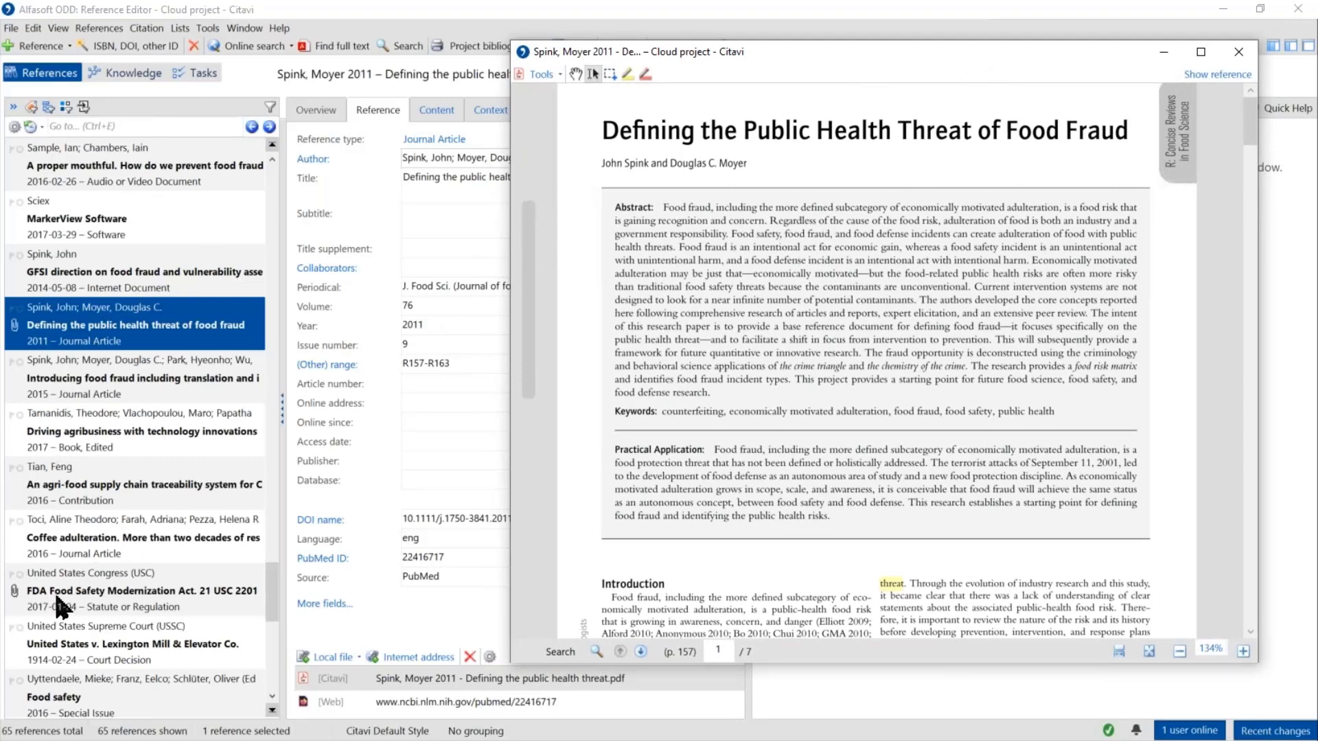
Open the DNA barcoding article's PDF in its own window as well and arrange it beside the food fraud PDF.
scroll(115, 536, down, 3)
scroll(115, 534, down, 1)
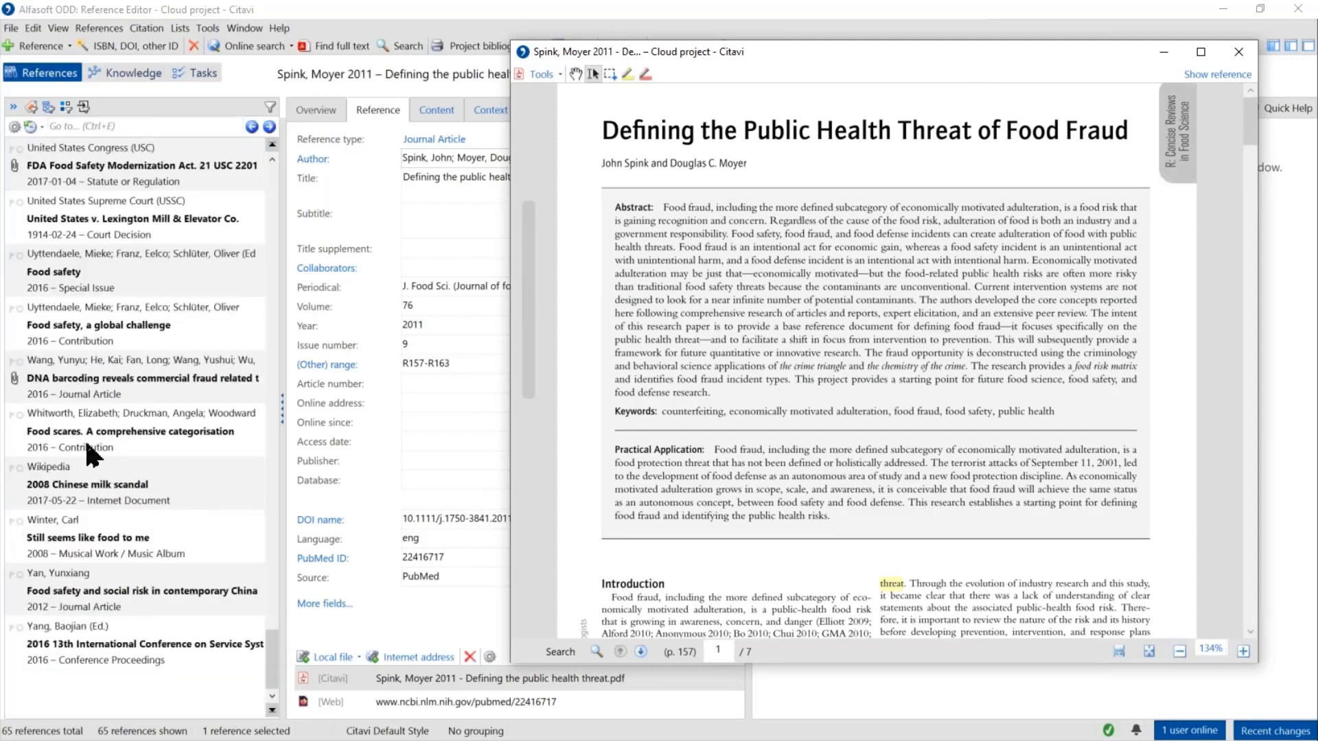
click(90, 387)
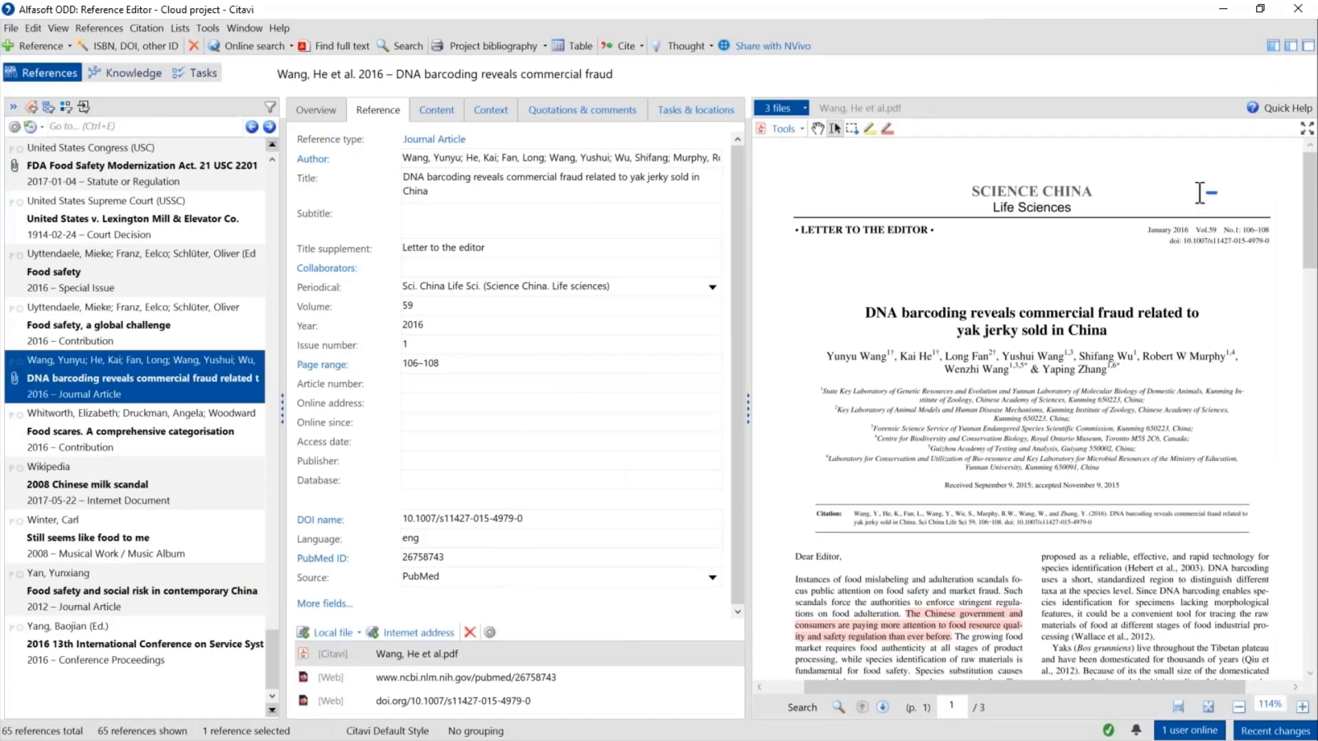
click(1308, 130)
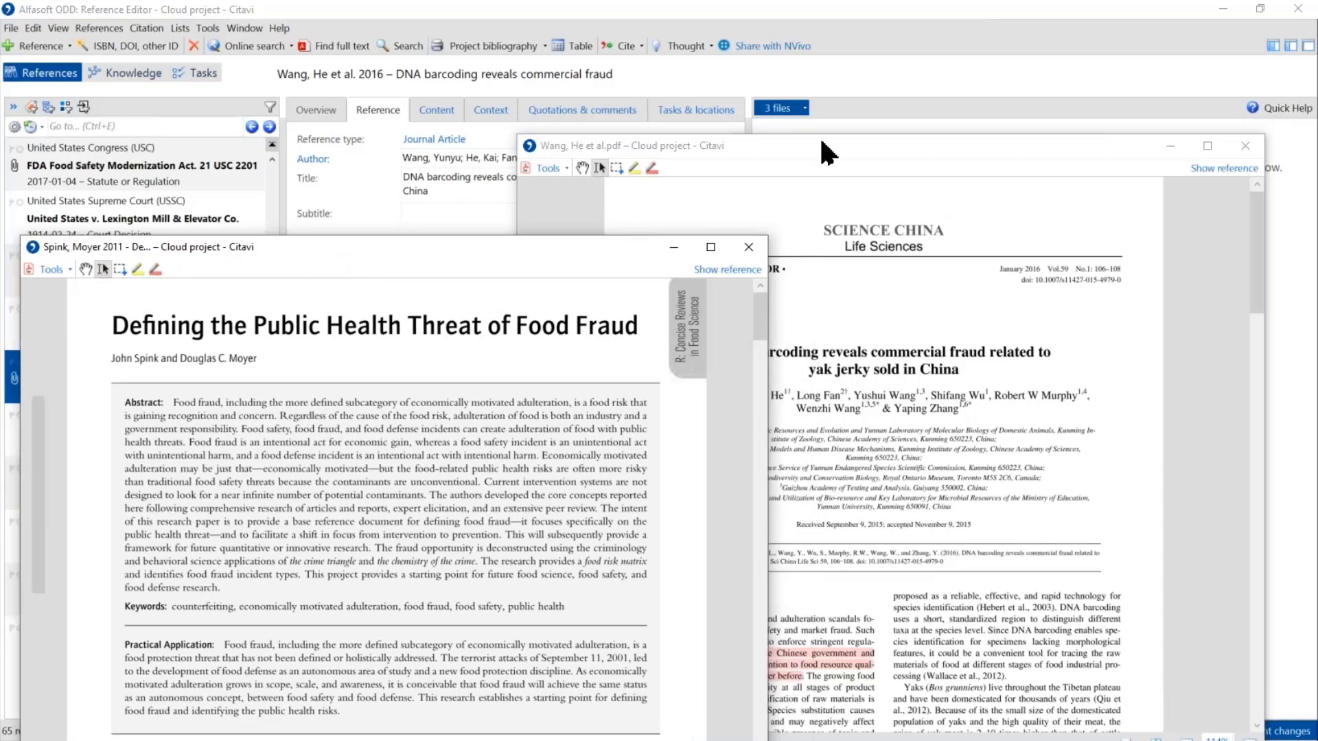
drag(828, 152, 876, 41)
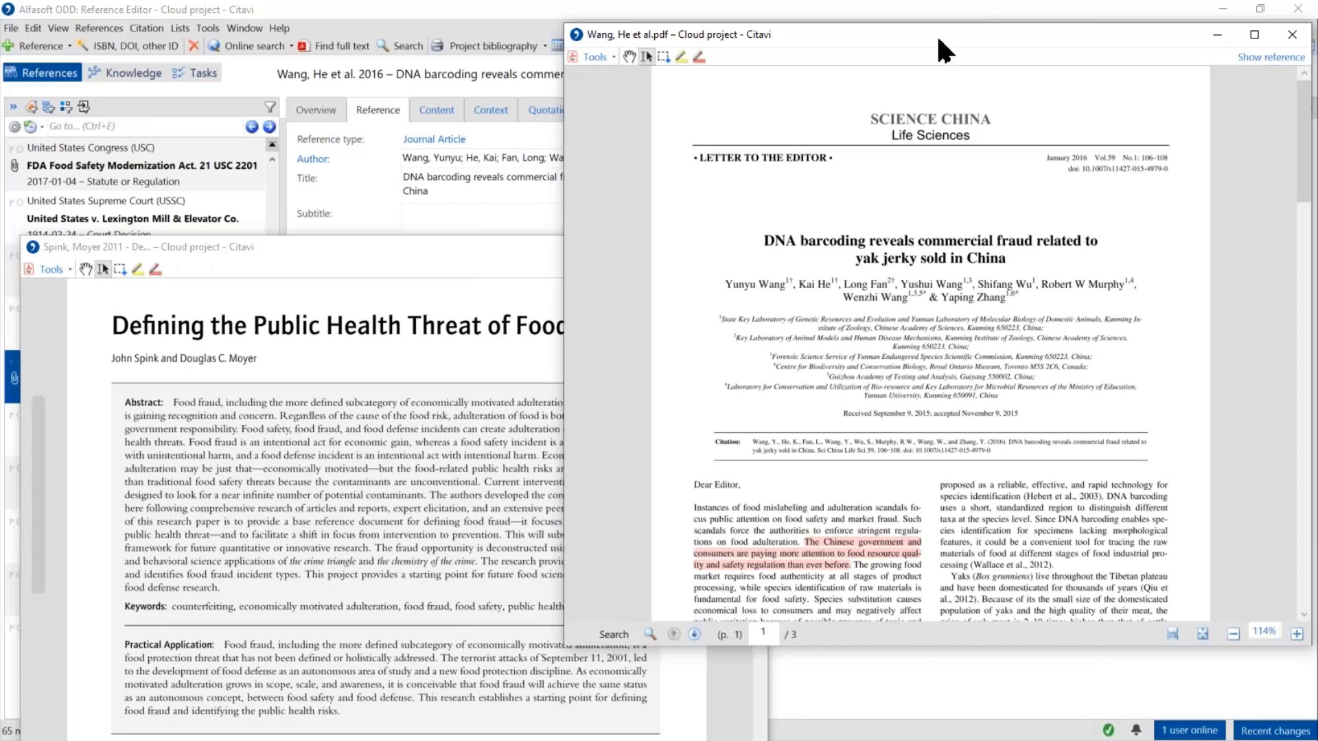
drag(935, 43, 862, 272)
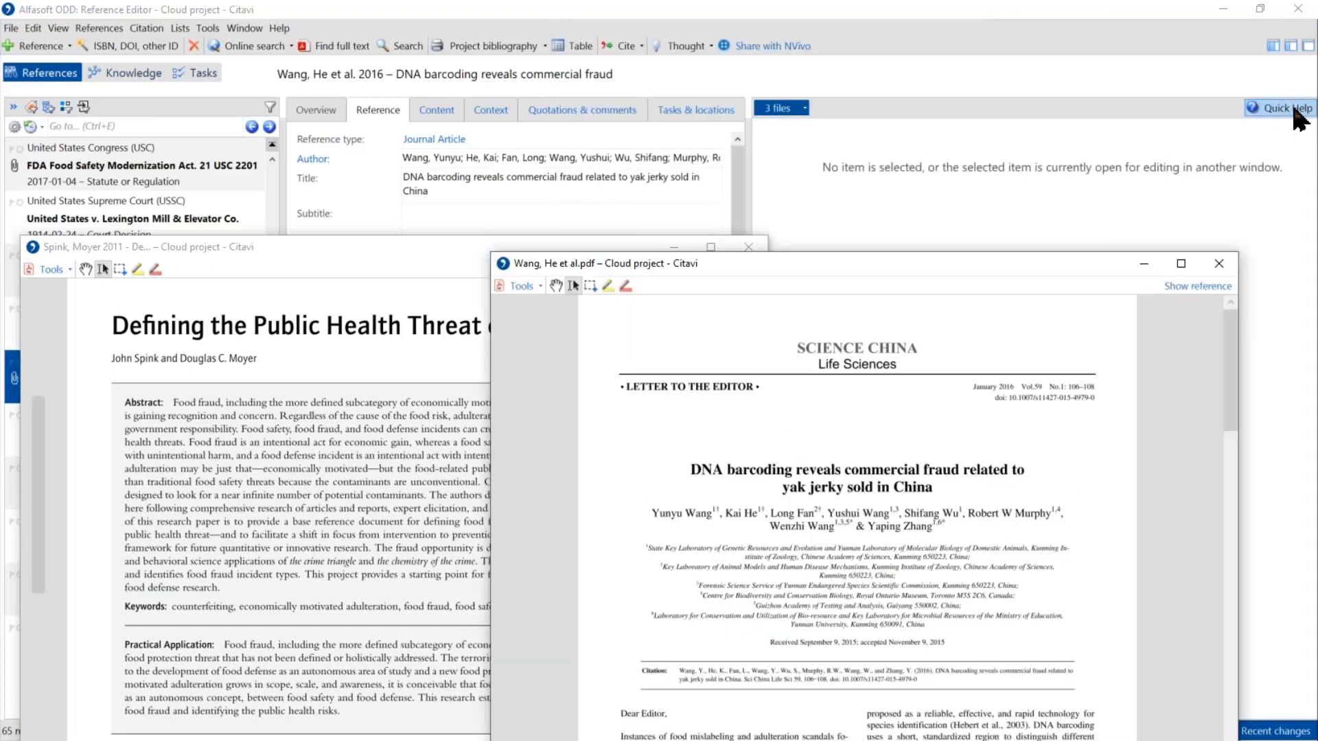
drag(881, 266, 919, 73)
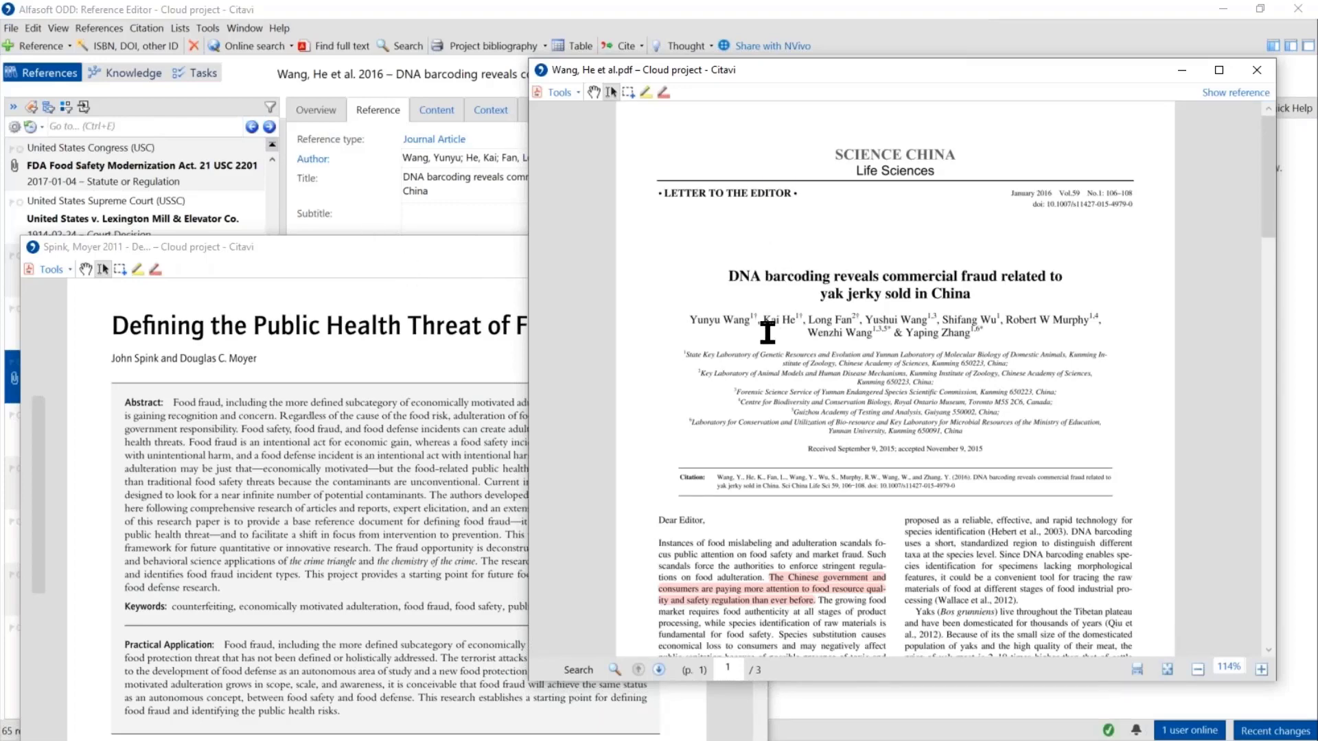
Save the passage from "Yaks (Bos grunniens) live" to "Supervision, 2010)" as a direct quotation, keeping the suggested core statement, and close that PDF window.
scroll(877, 358, down, 3)
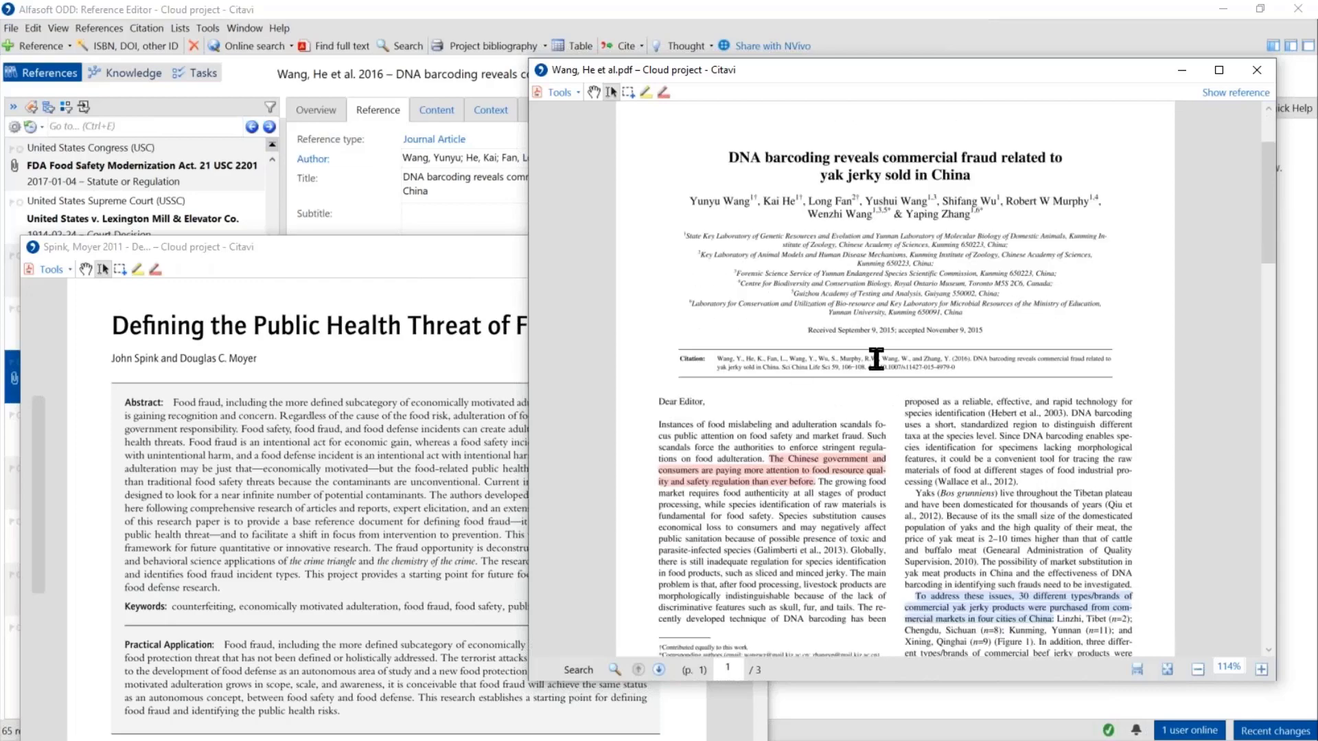
scroll(926, 416, down, 2)
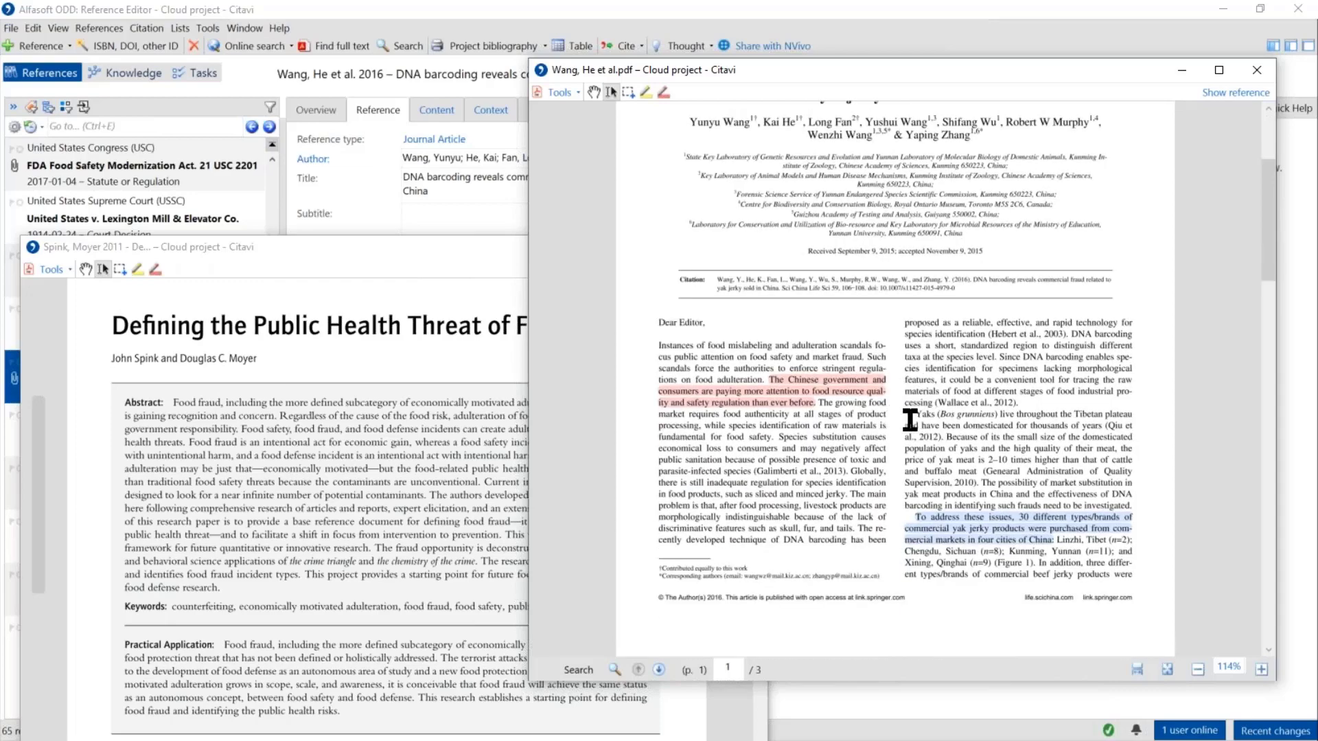
drag(910, 419, 978, 482)
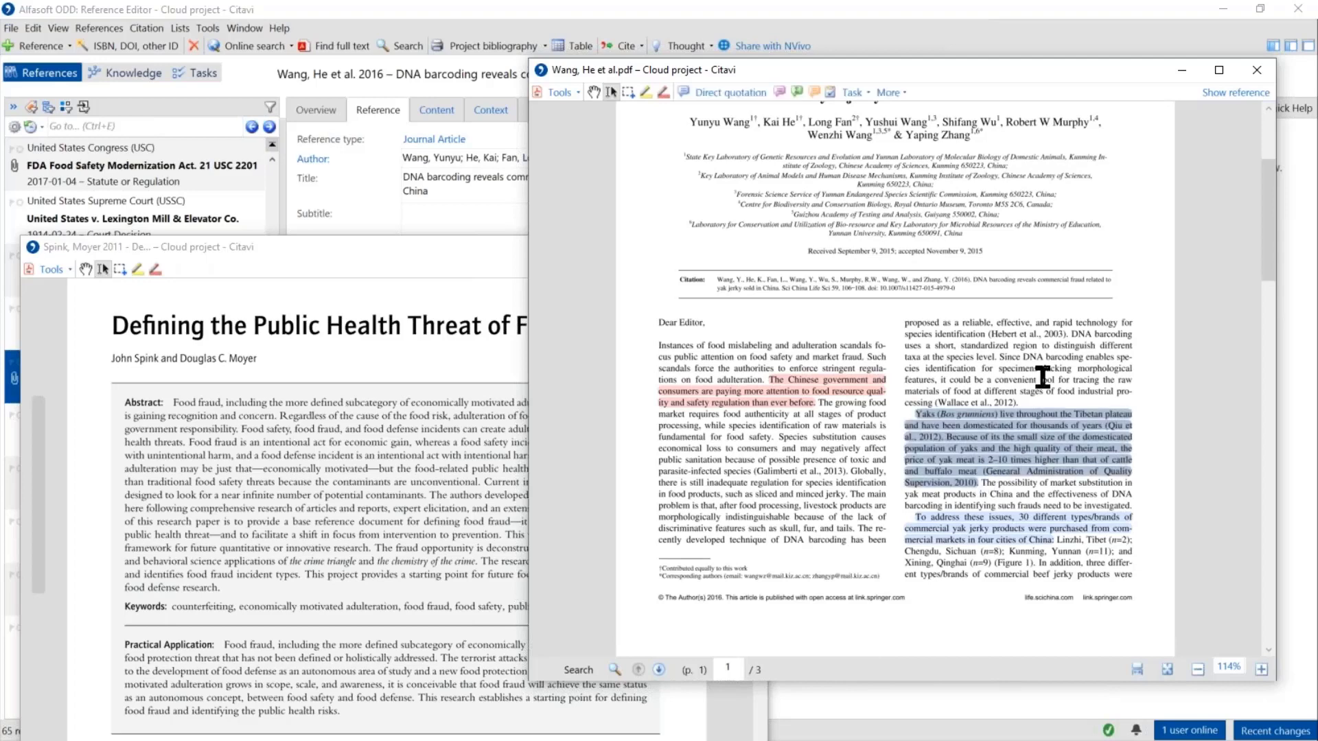
click(751, 94)
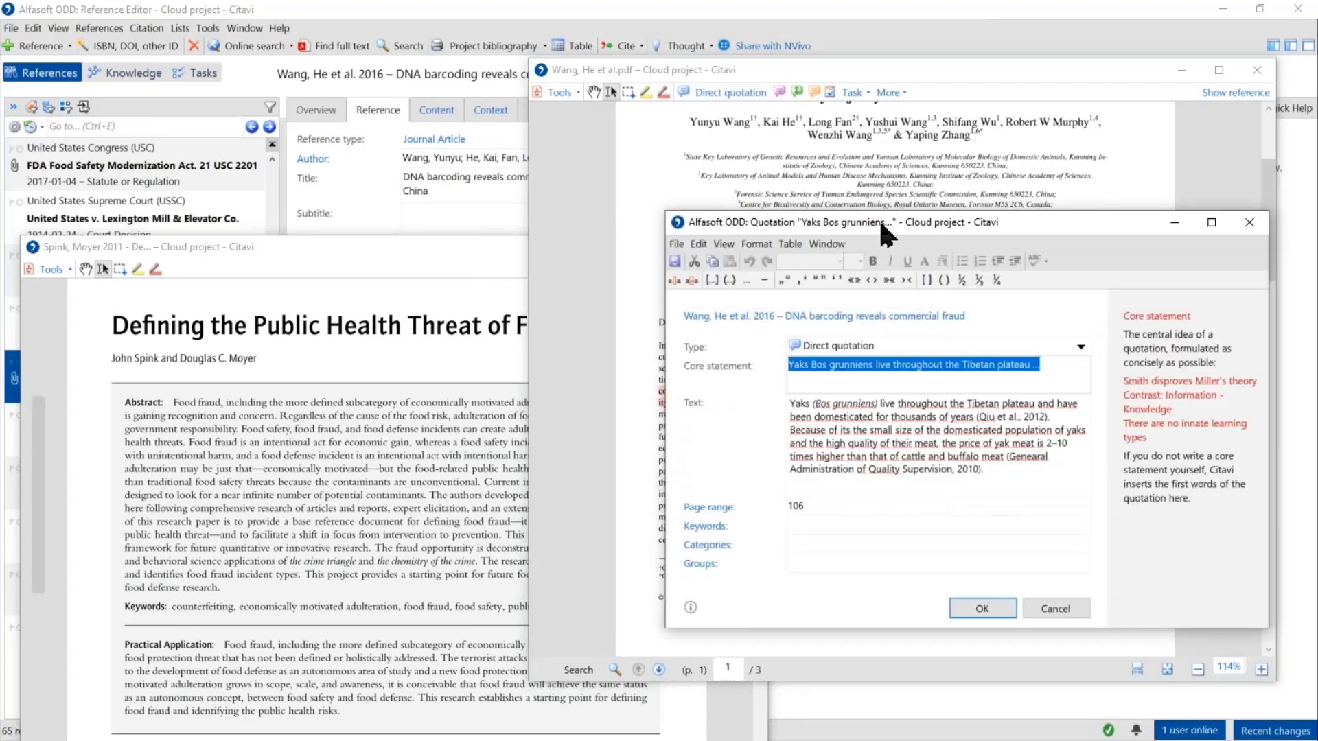
drag(882, 226, 569, 147)
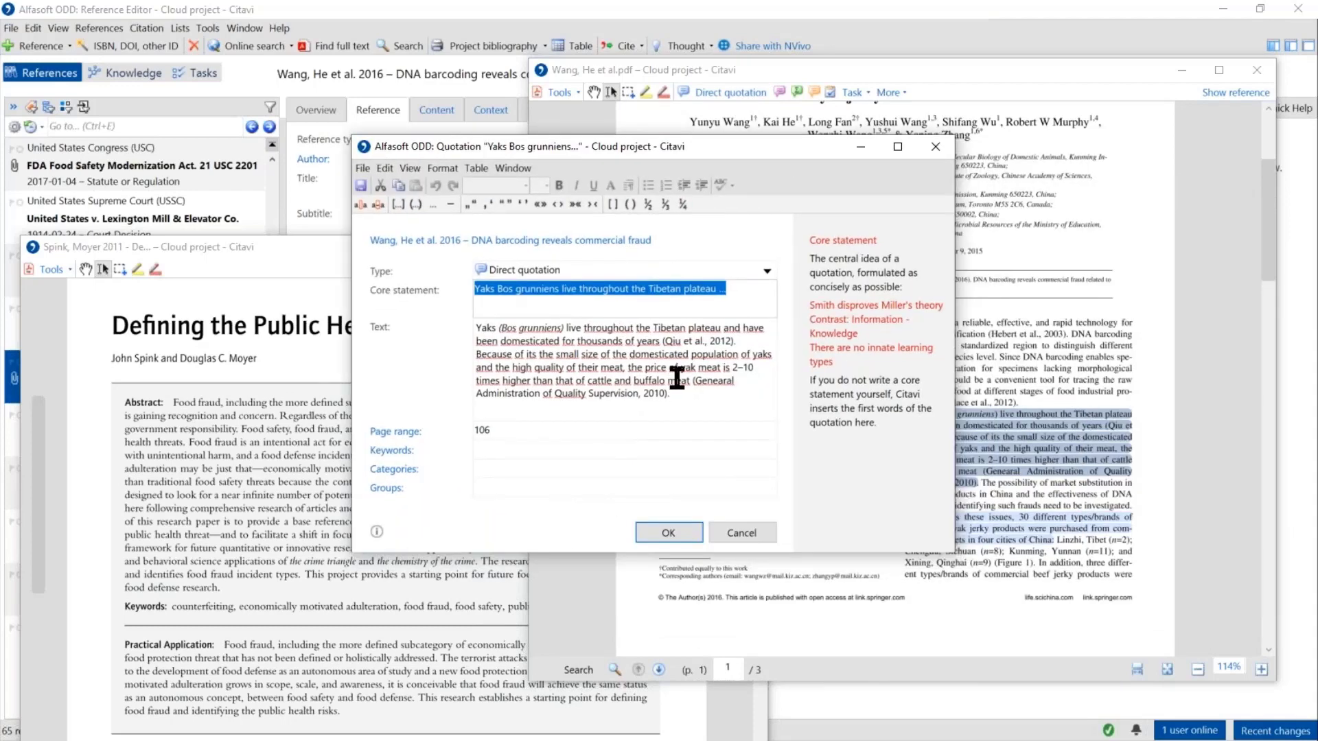
click(680, 534)
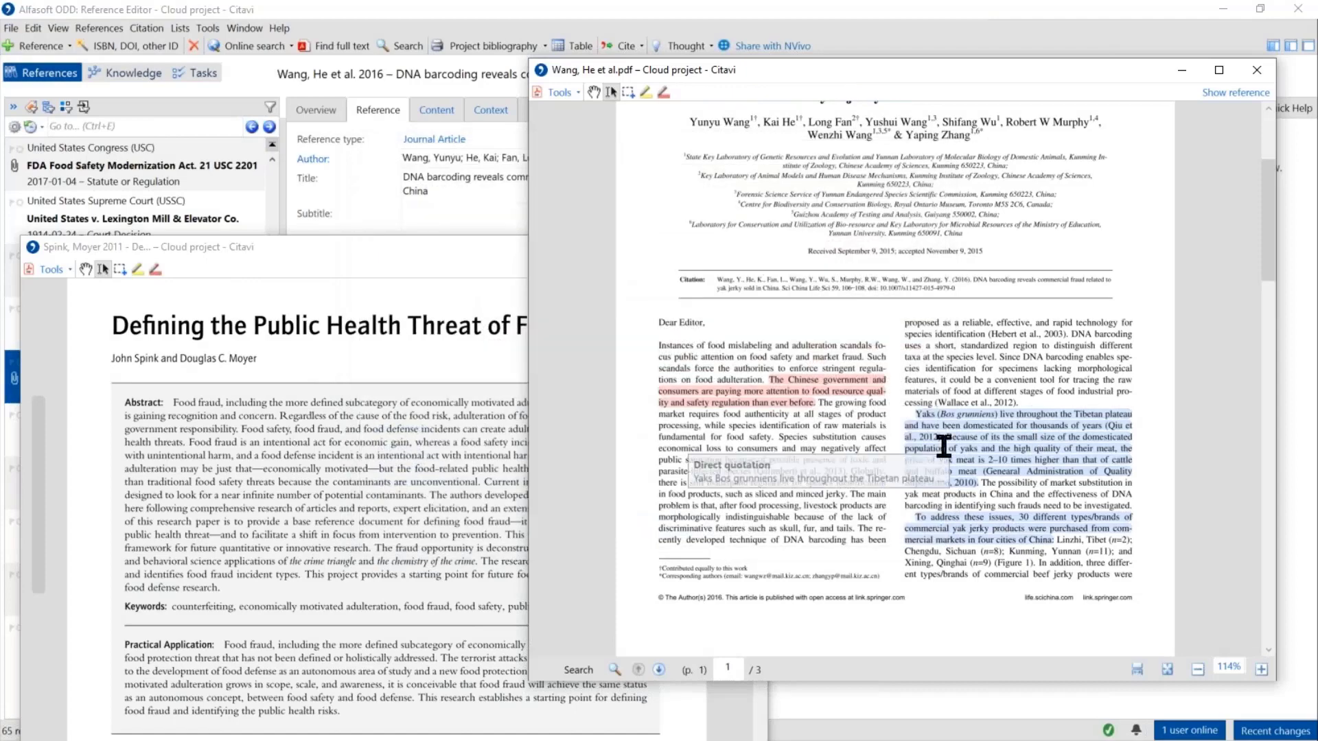
click(1257, 71)
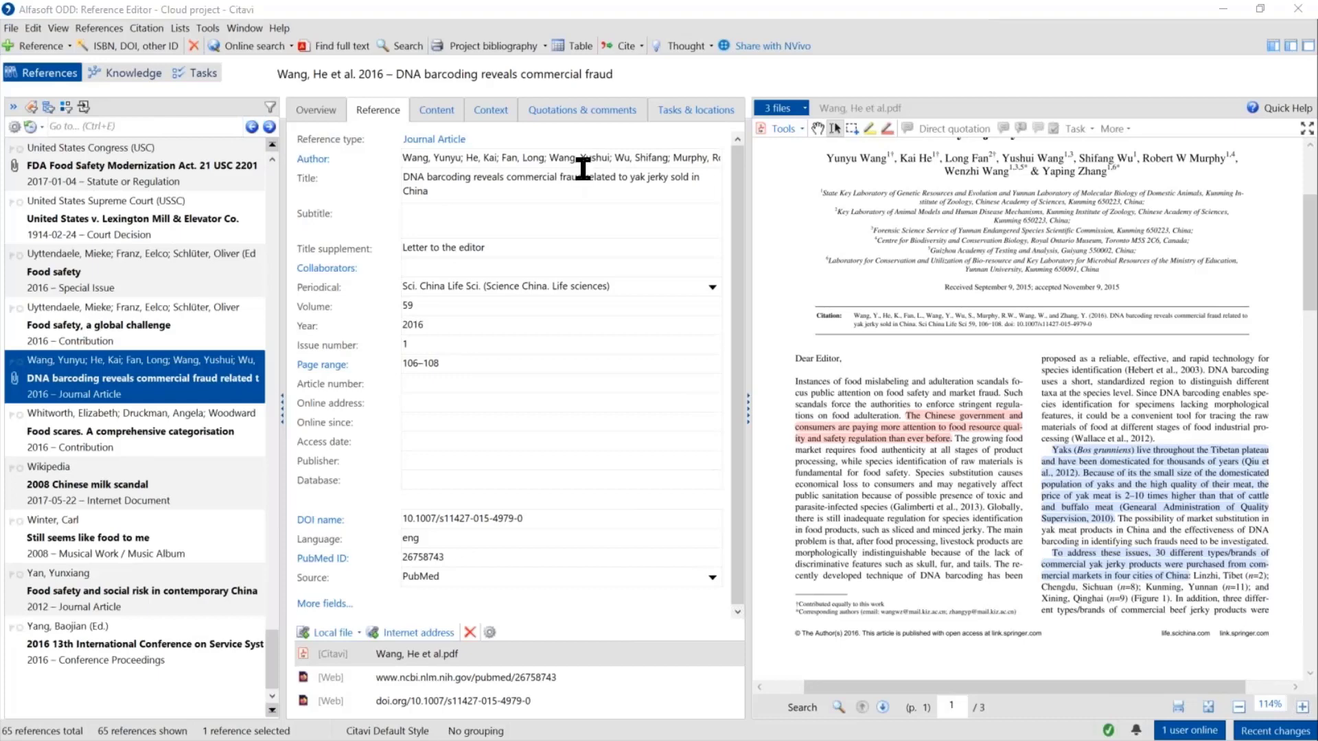
Open the direct quotation "To address these issues" in its own editing window and examine its keywords, categories and groups fields.
click(582, 110)
click(462, 207)
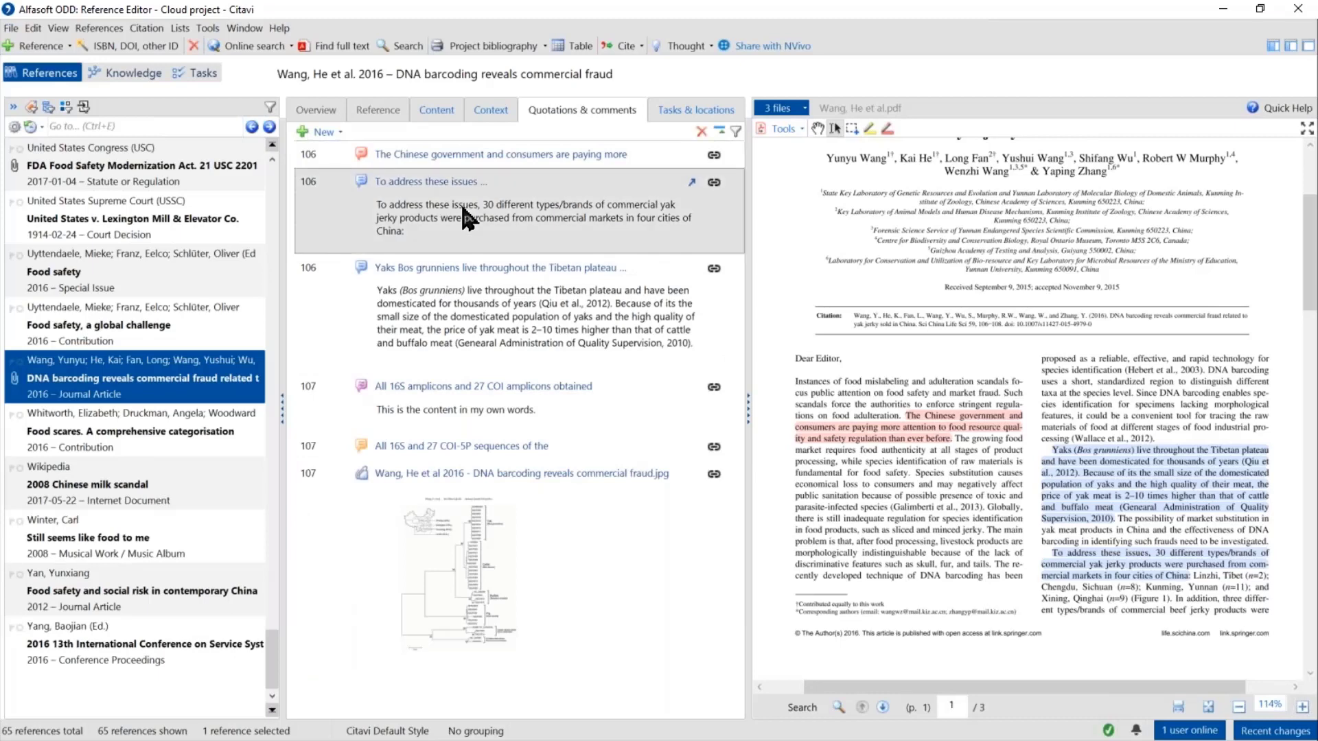
click(462, 208)
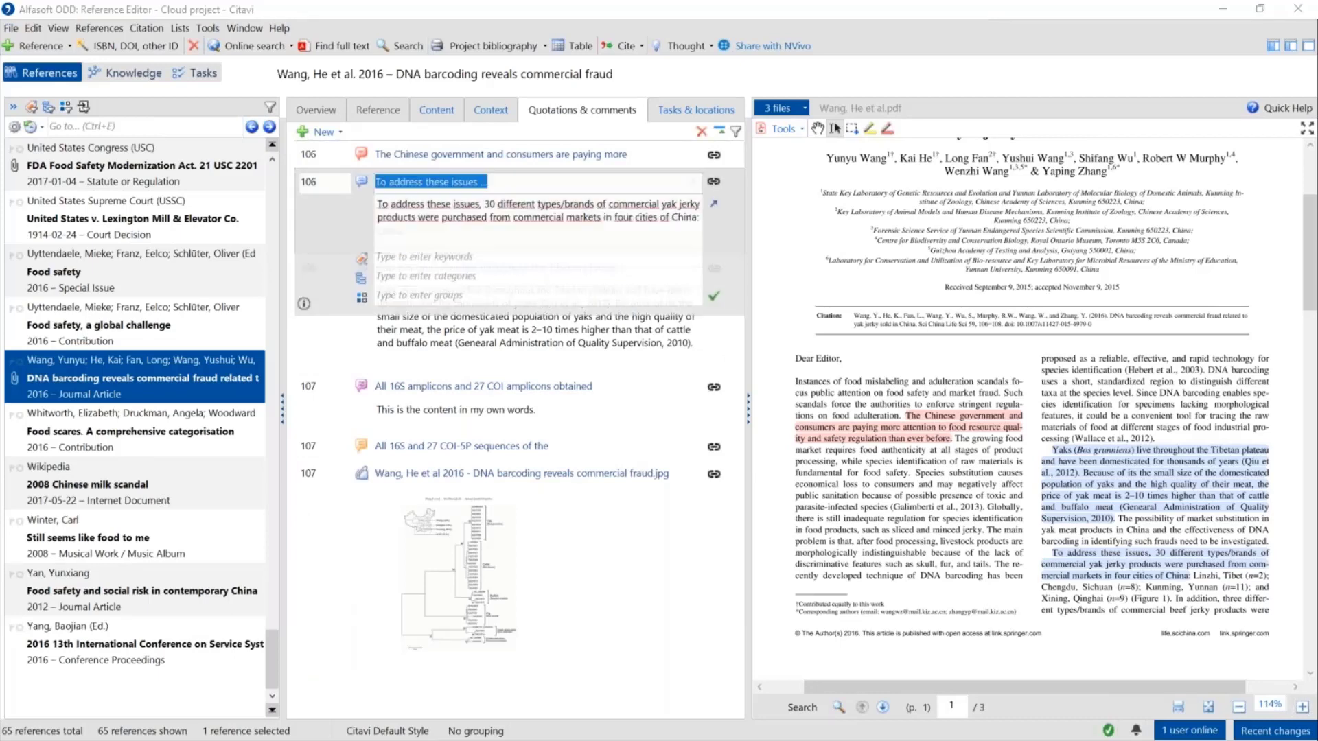
click(715, 205)
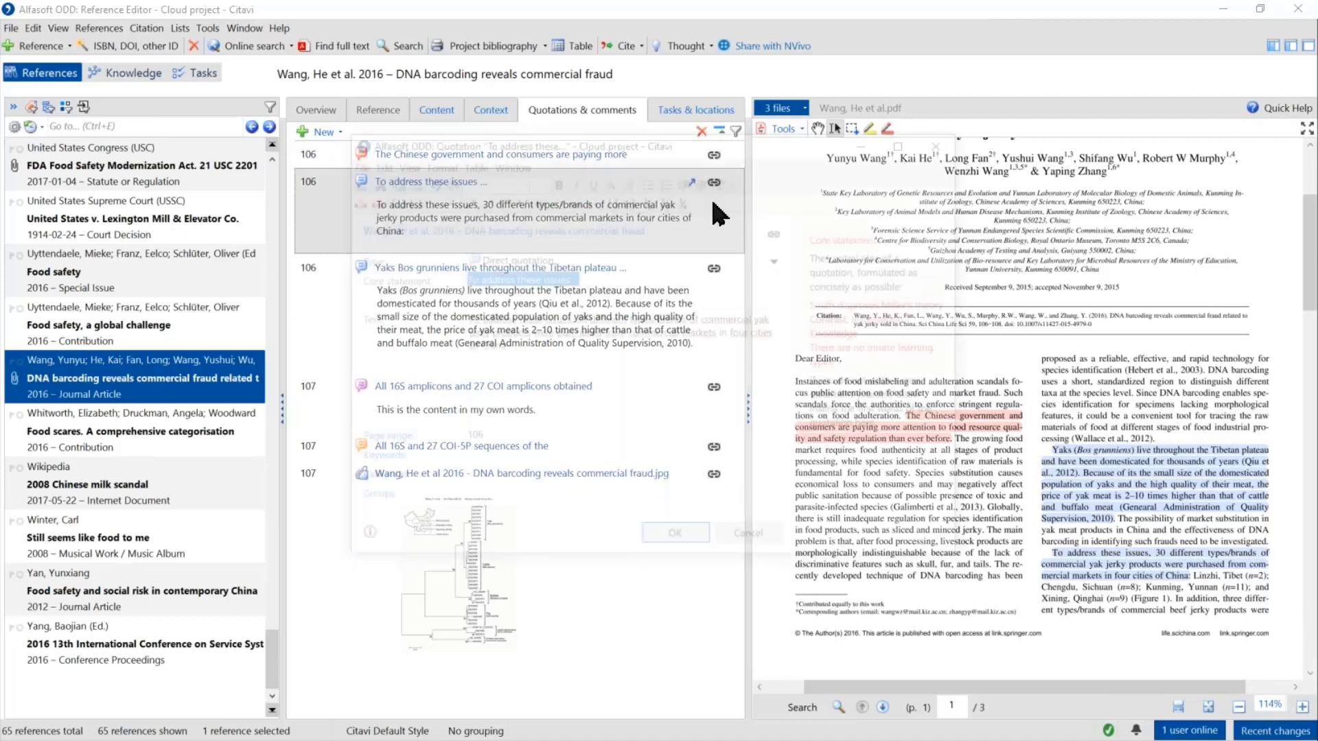
drag(613, 145, 841, 130)
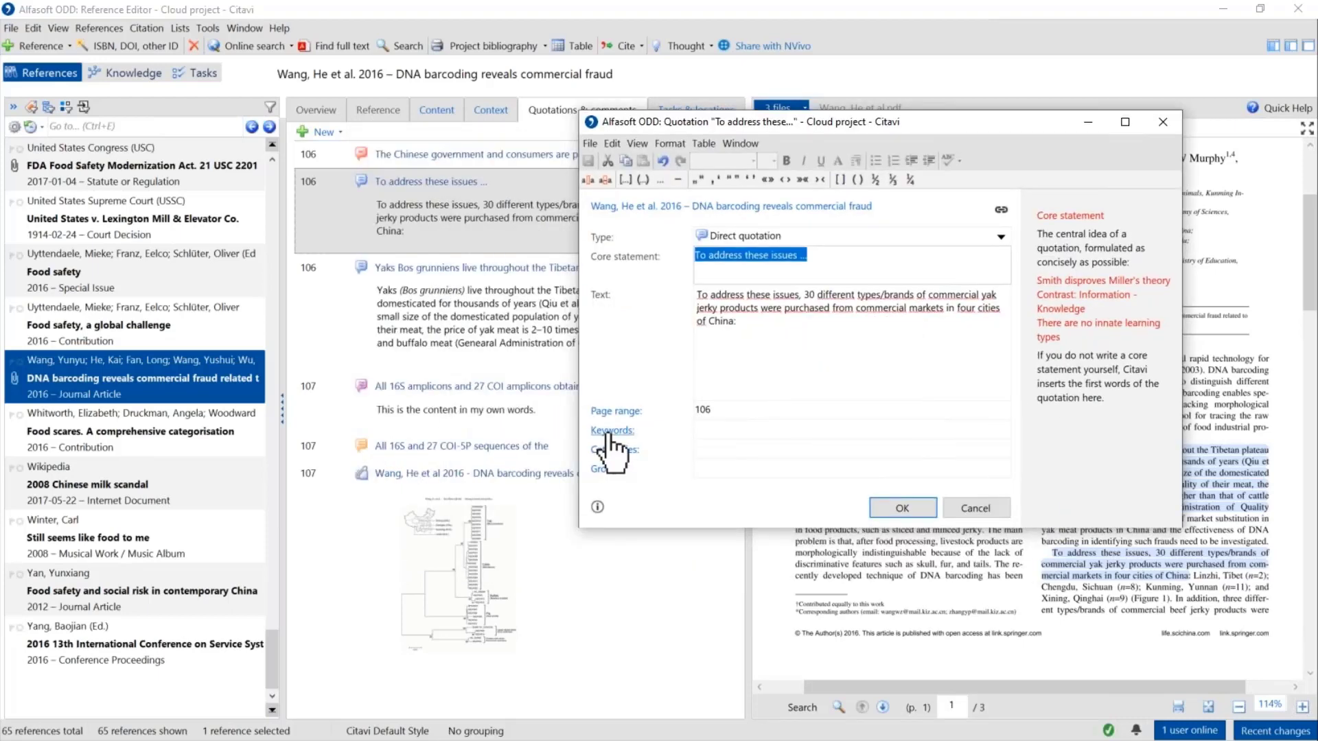
click(708, 430)
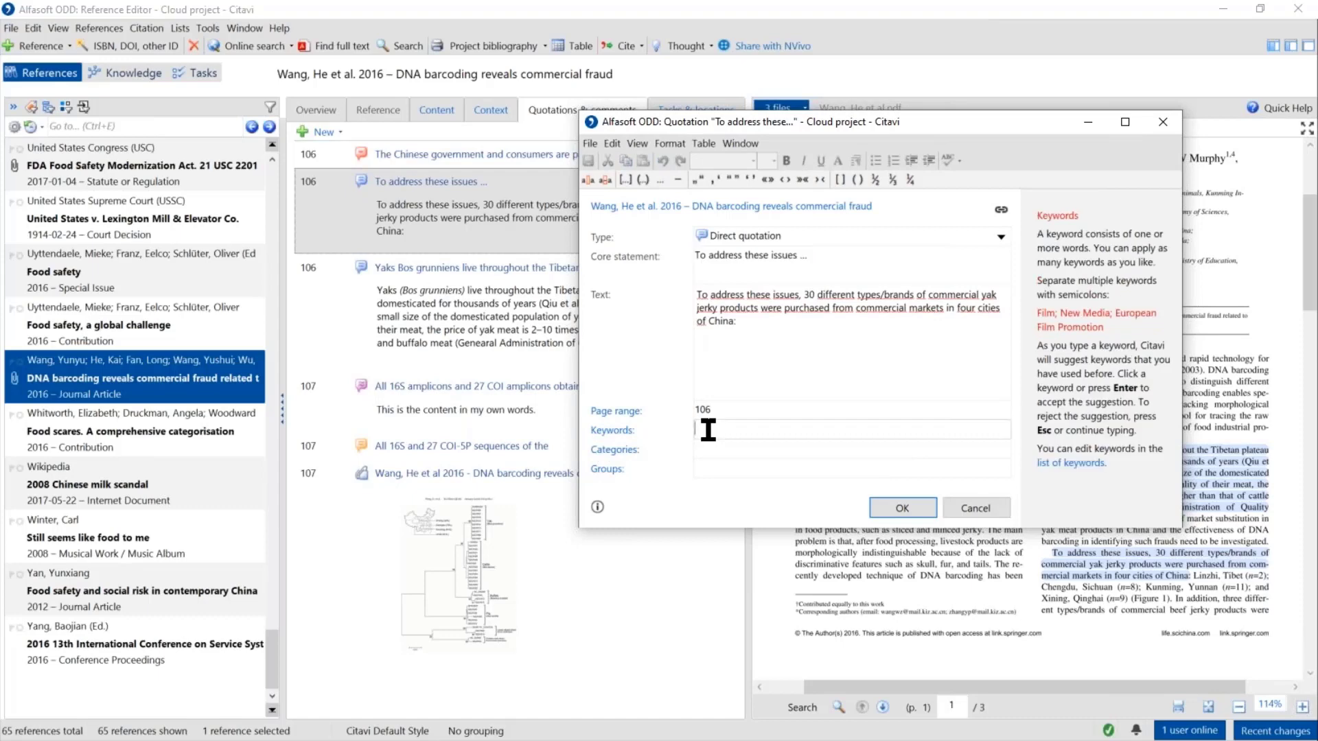
click(715, 449)
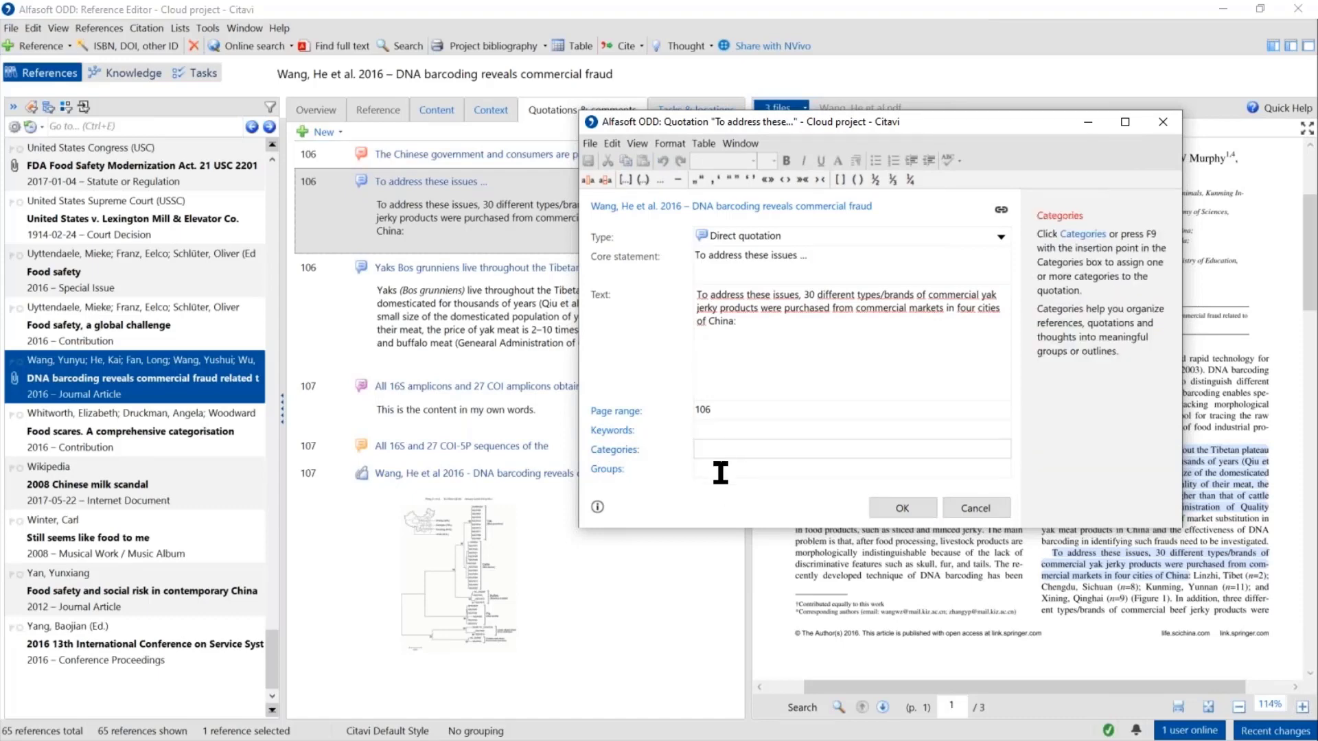
click(722, 469)
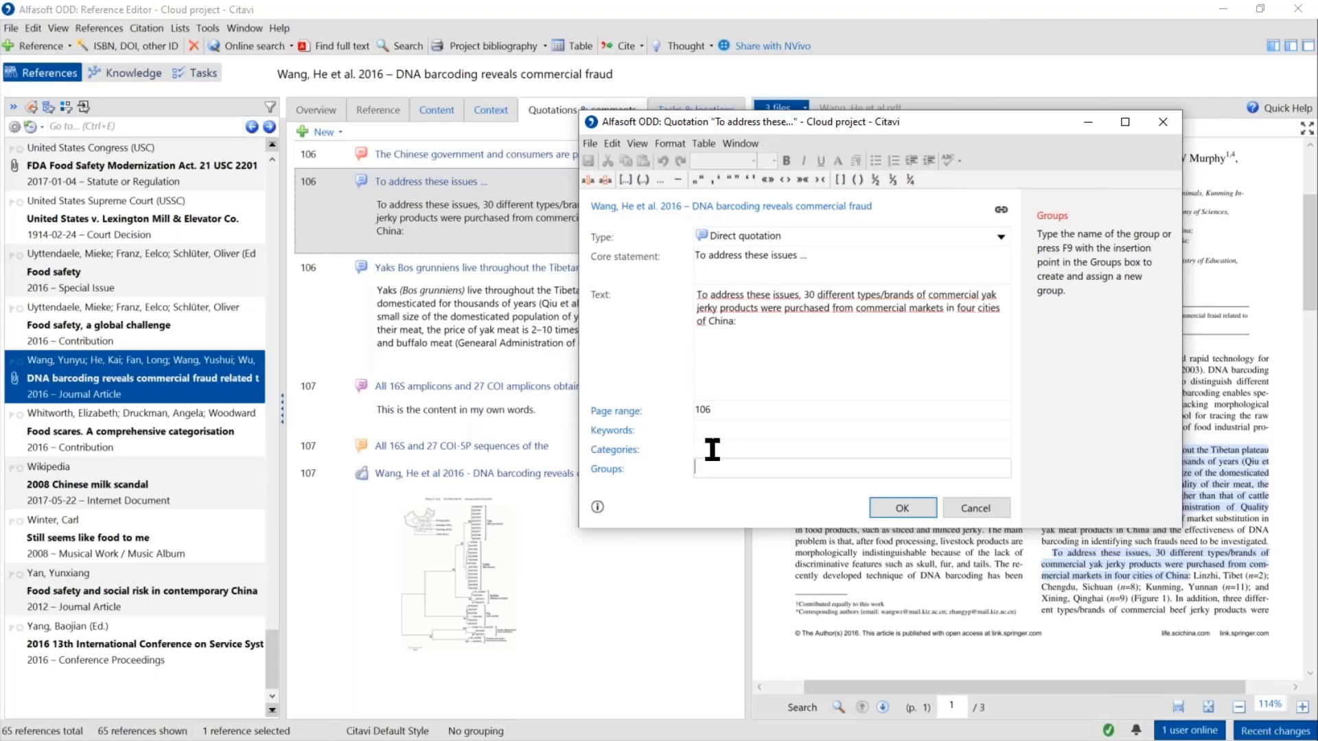
Open the category assignment for the quotation and look through the category outline from Introduction to Conclusion.
click(617, 456)
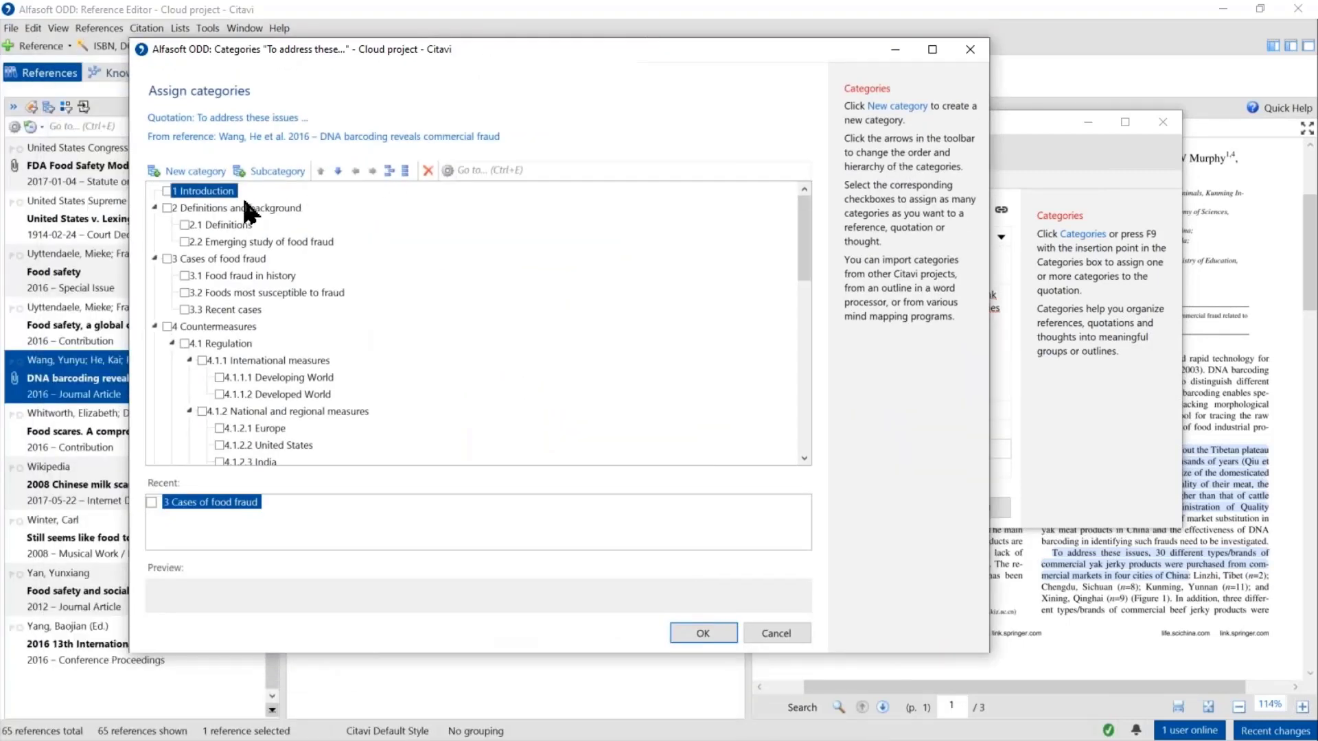
click(250, 209)
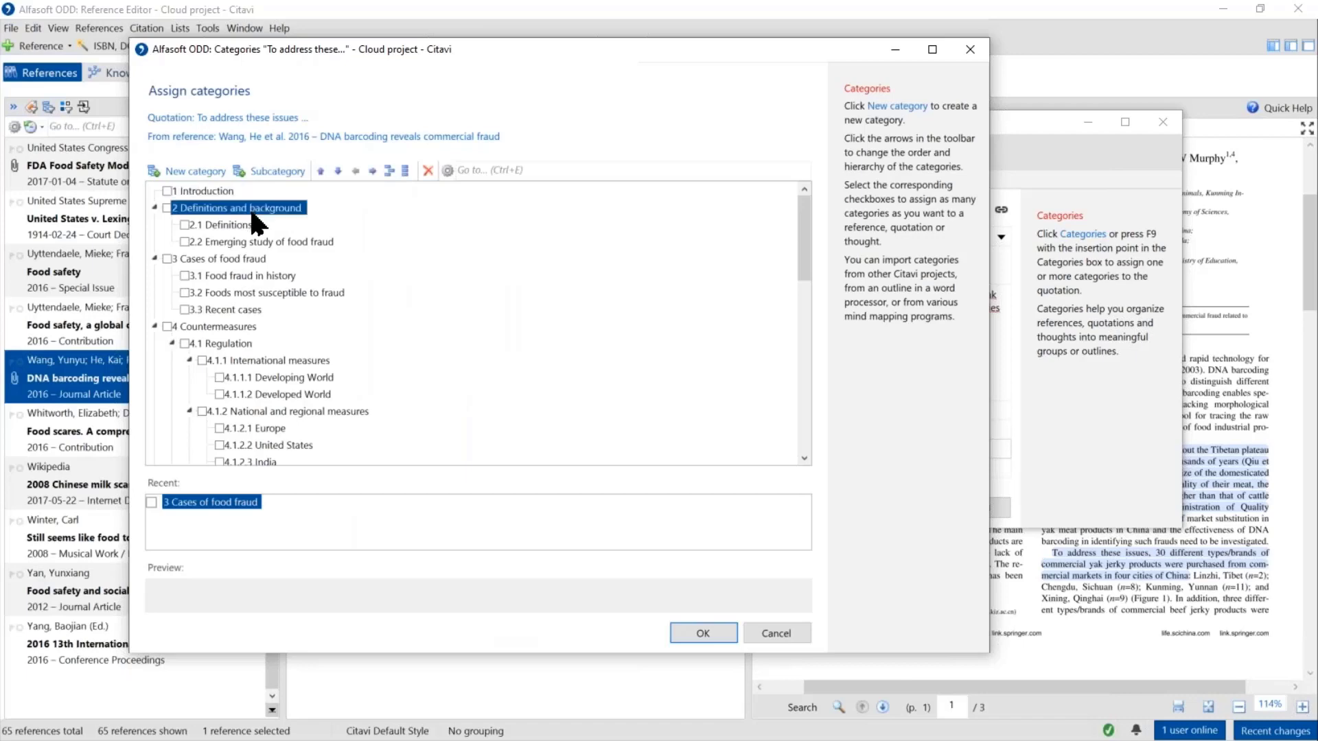
click(234, 259)
click(242, 327)
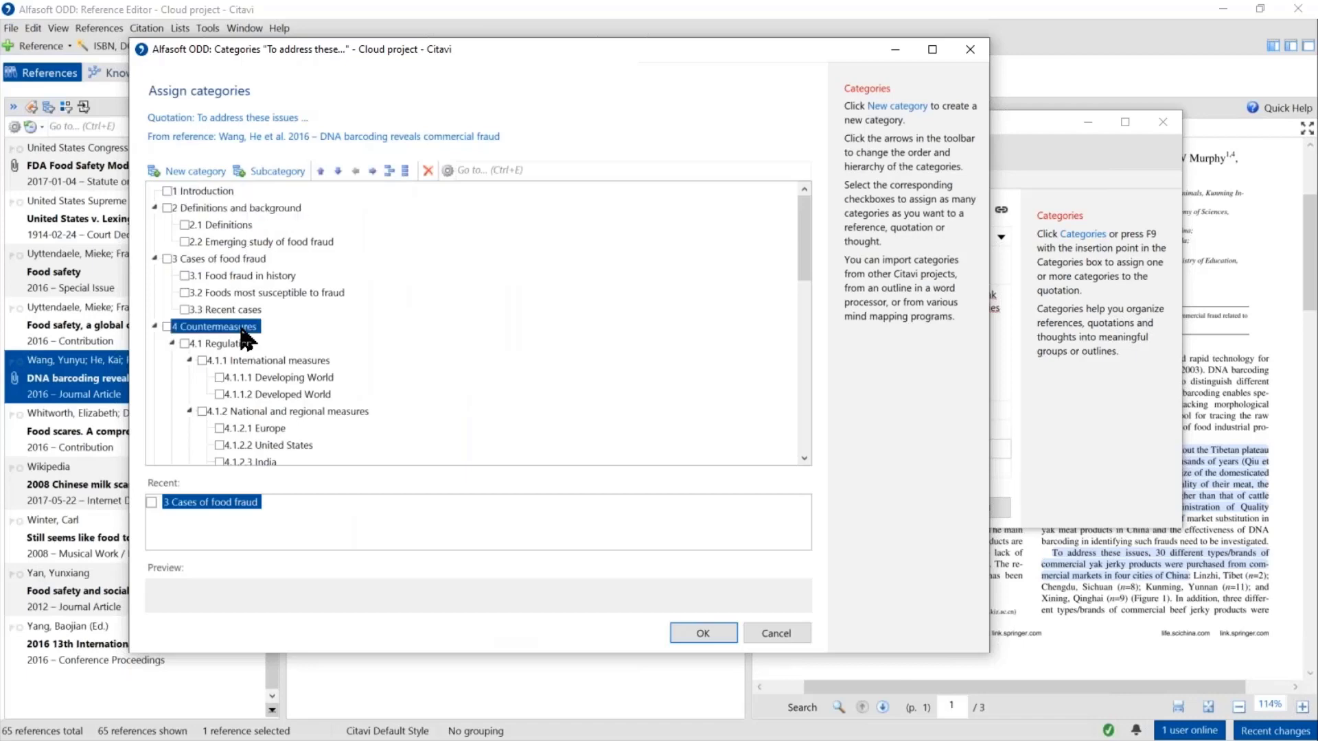
scroll(288, 364, down, 10)
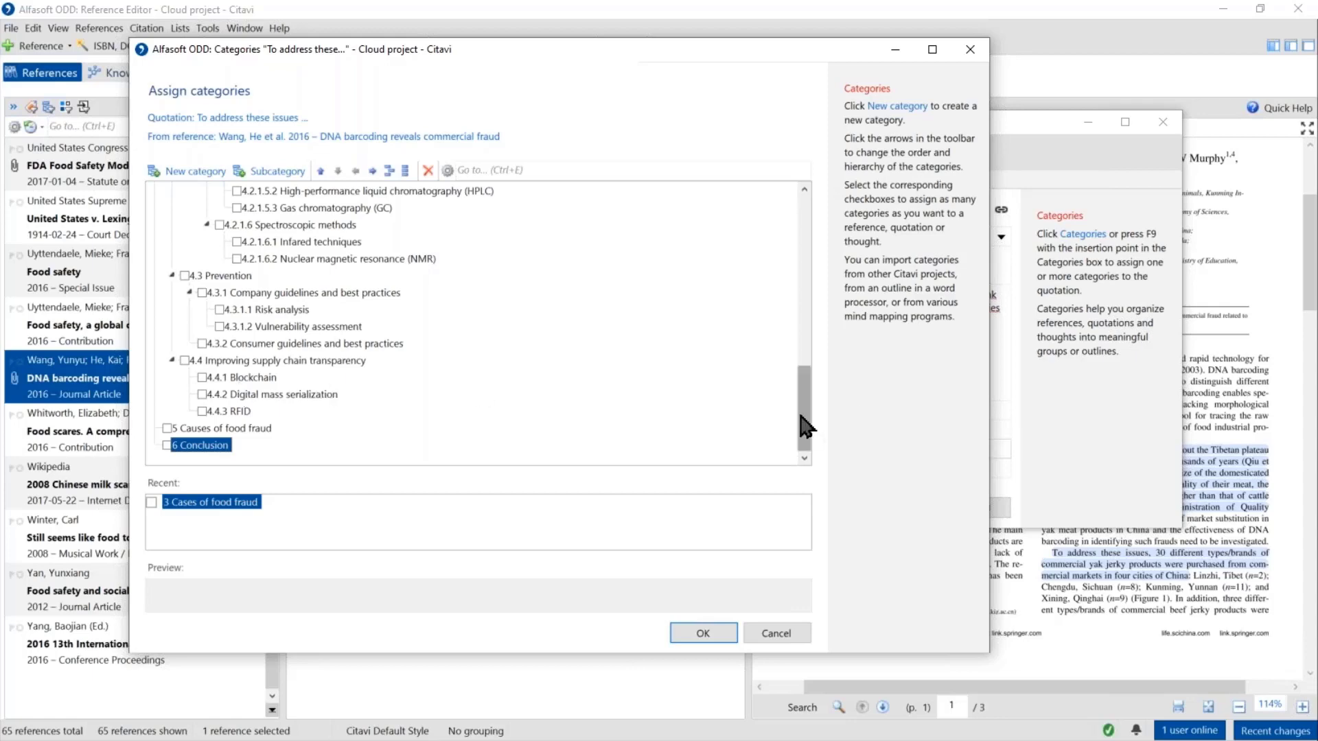
drag(808, 415, 804, 245)
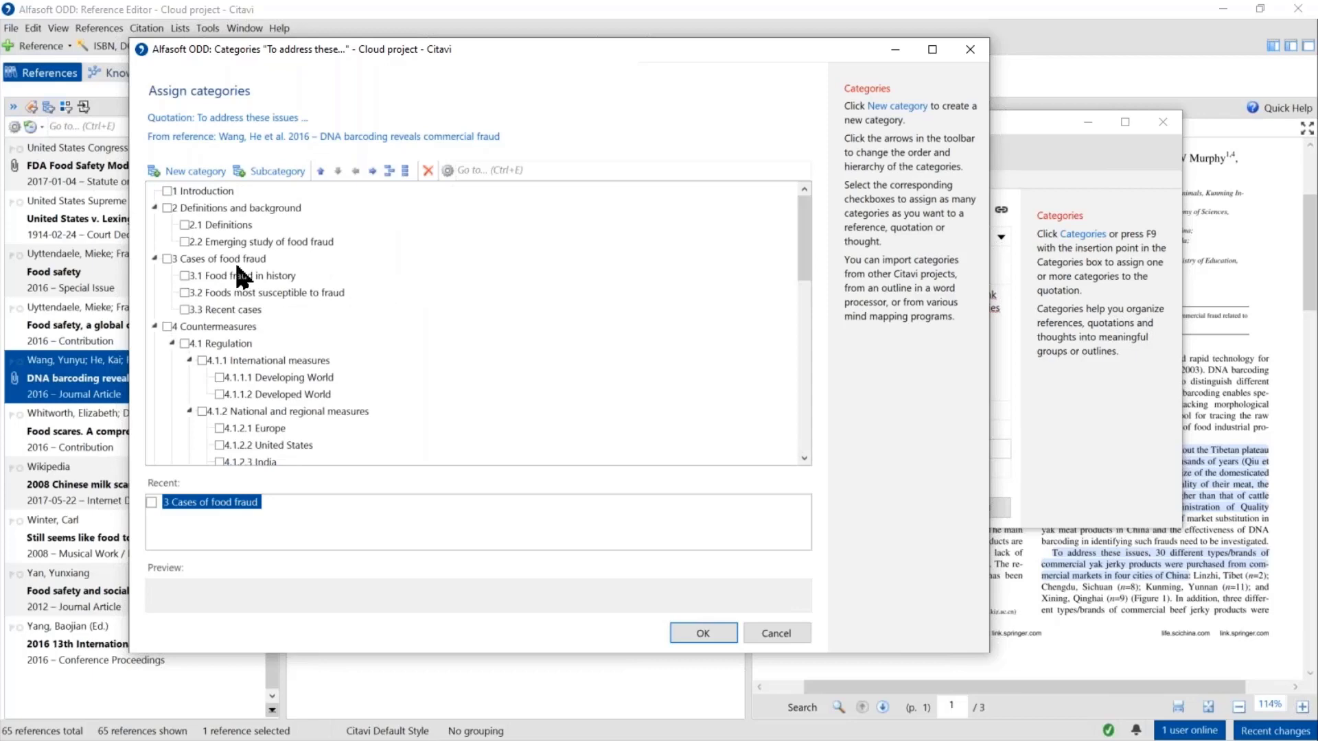
Move the category "Food fraud in history" one place down under "Cases of food fraud" and back up again.
click(227, 277)
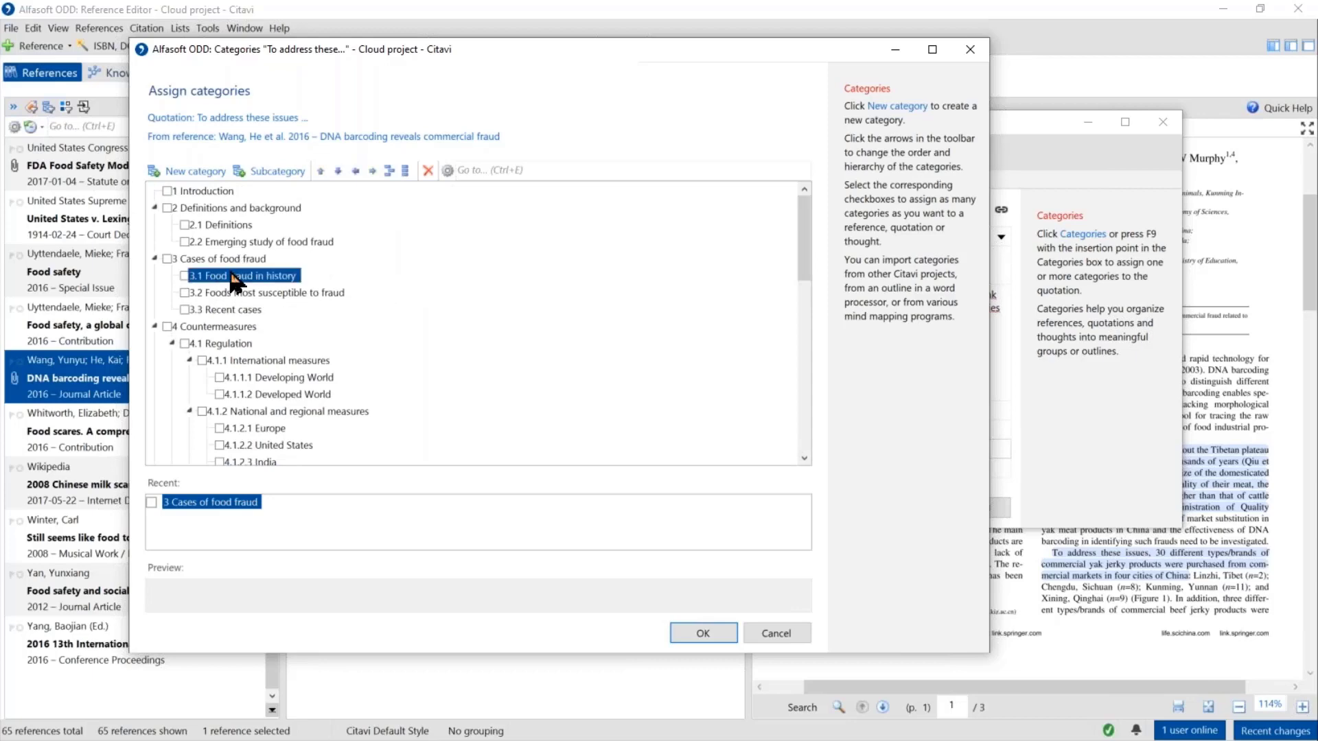
click(338, 170)
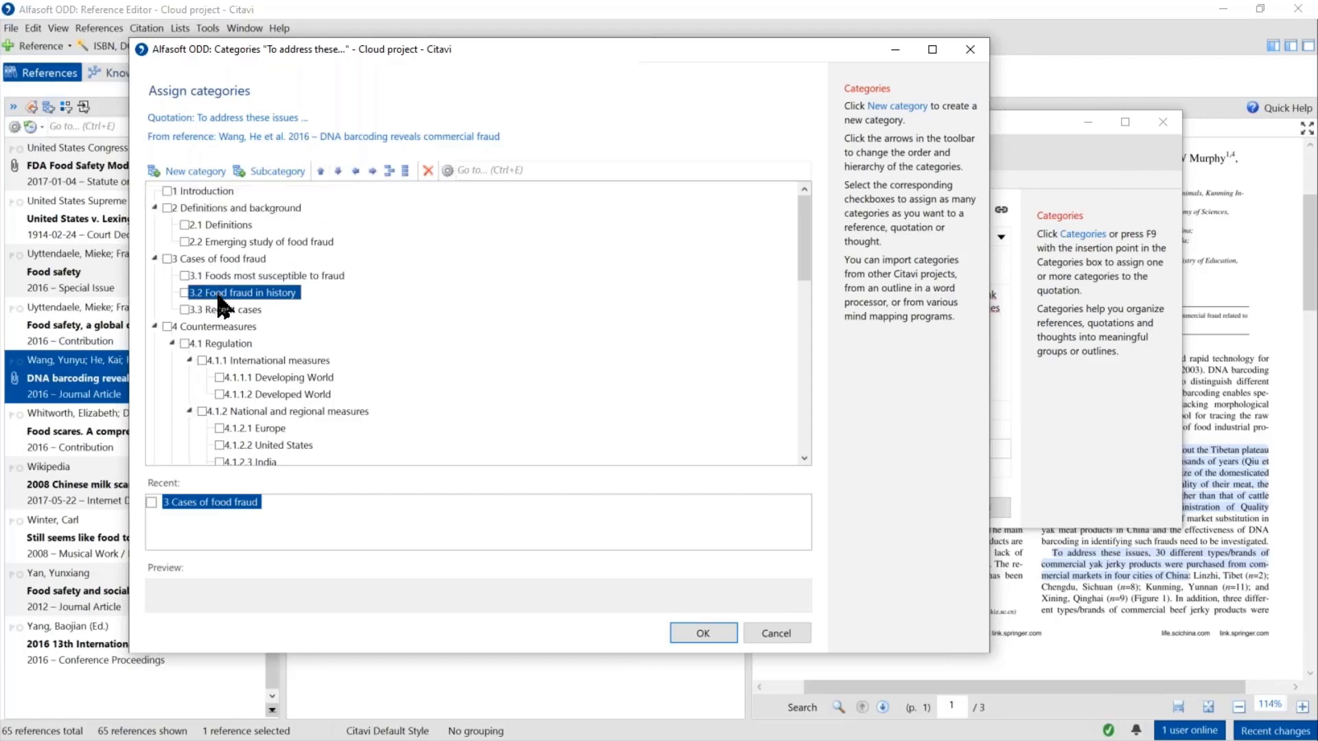
click(320, 171)
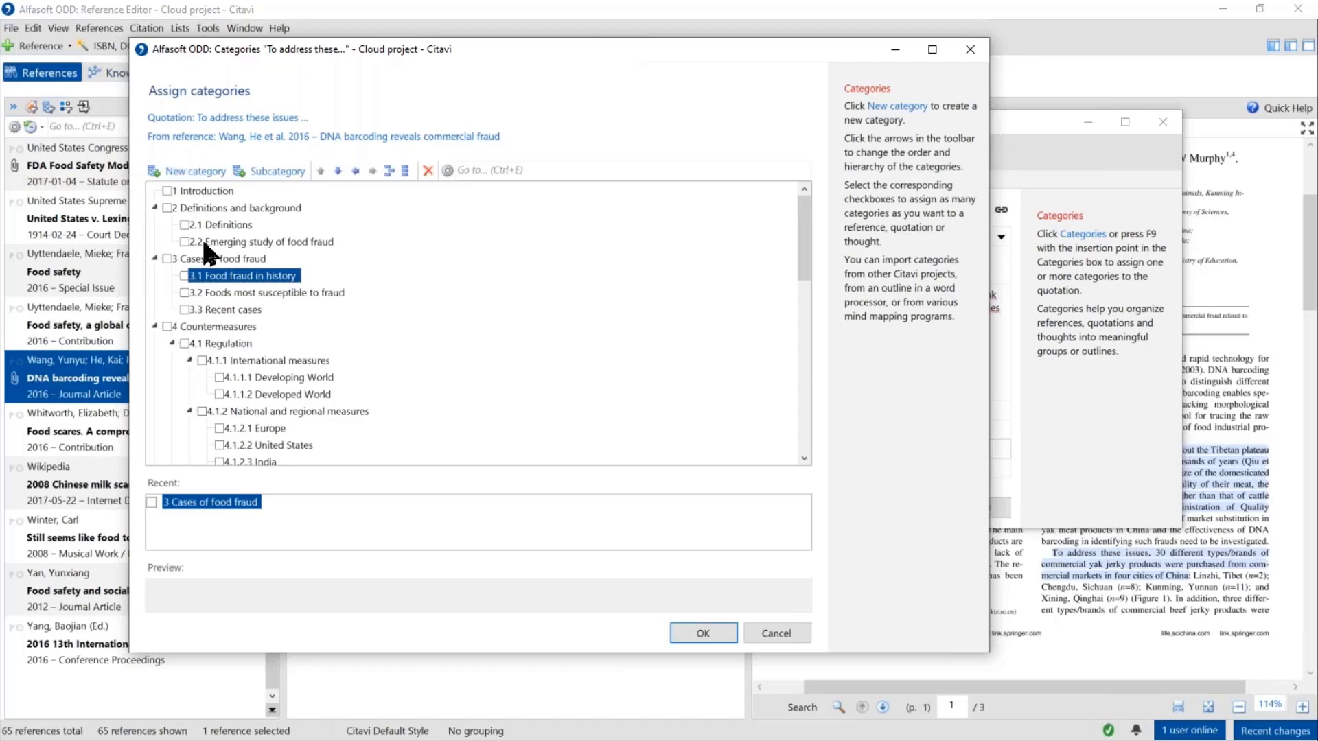
Add a new category with the default name after "Cases of food fraud" and delete it again.
click(197, 172)
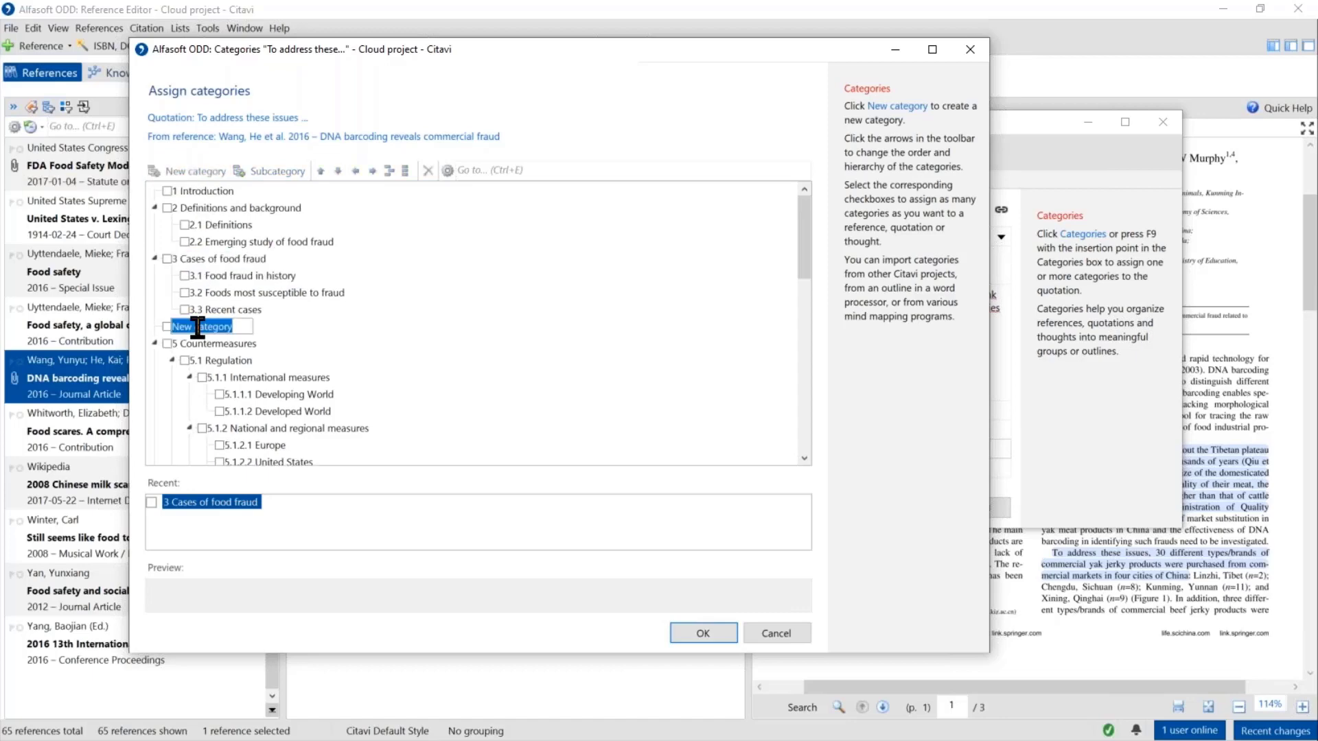
key(Return)
click(427, 169)
click(675, 432)
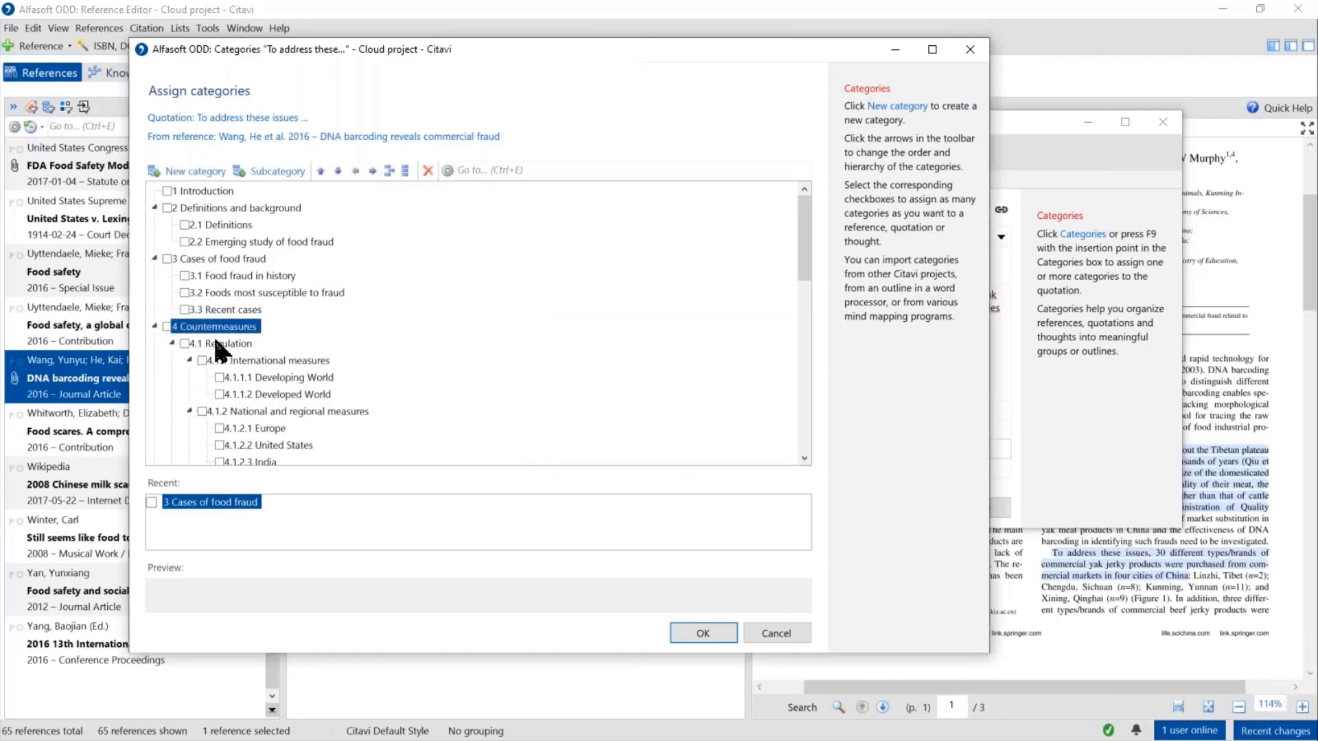
Move the category "Definitions and background" with its subcategories below "Cases of food fraud" and back up again.
click(219, 206)
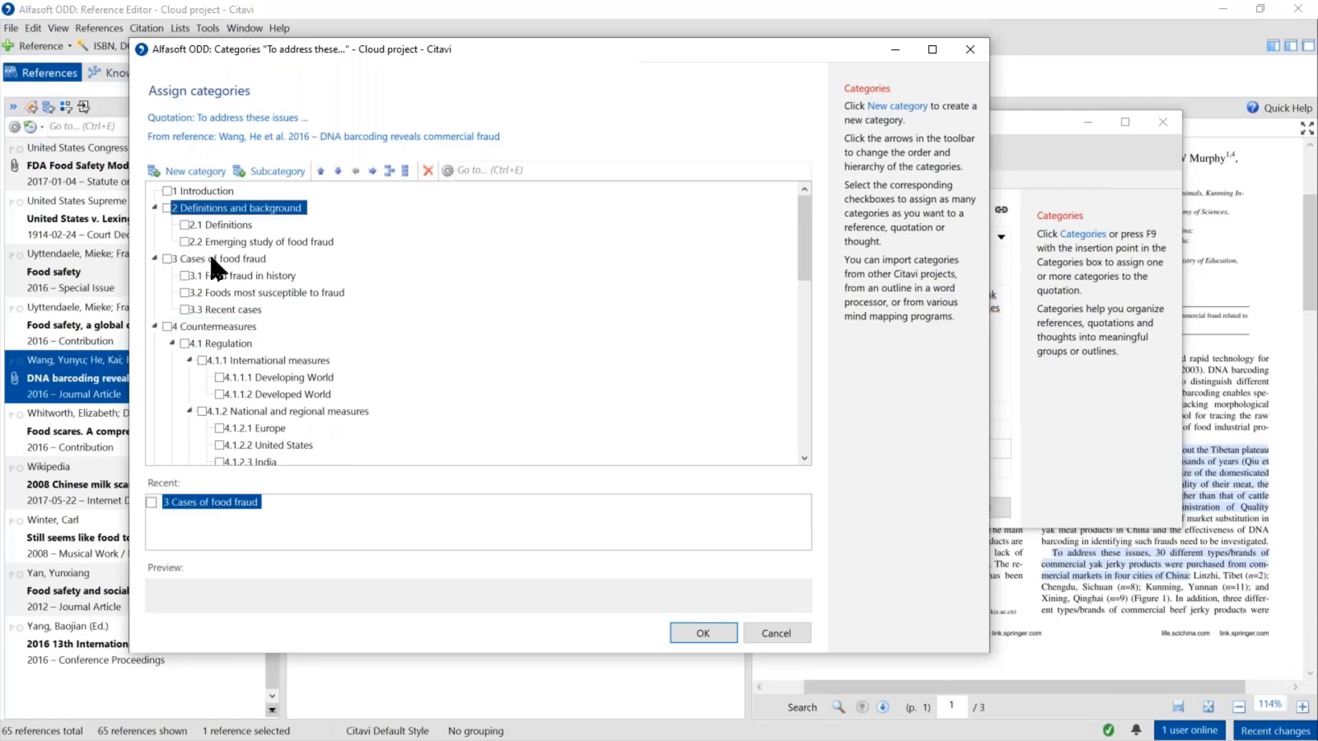
click(337, 171)
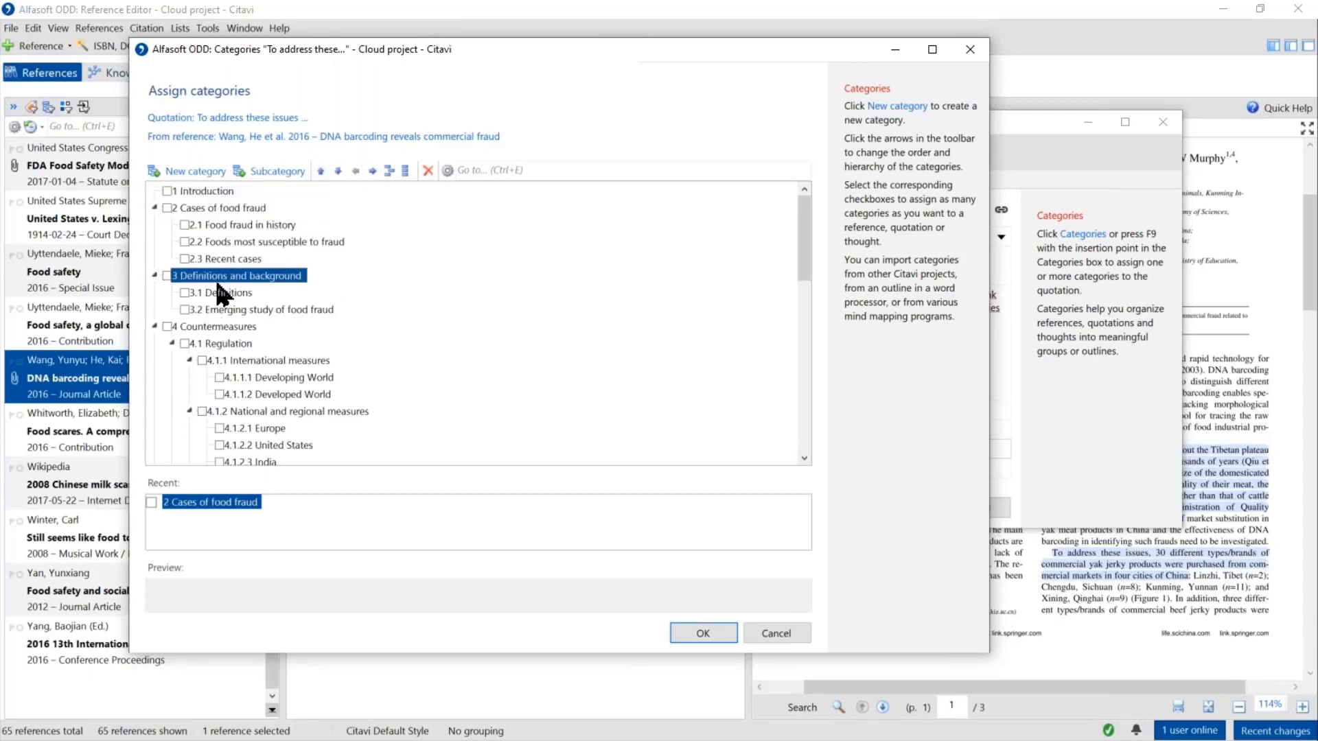
click(320, 170)
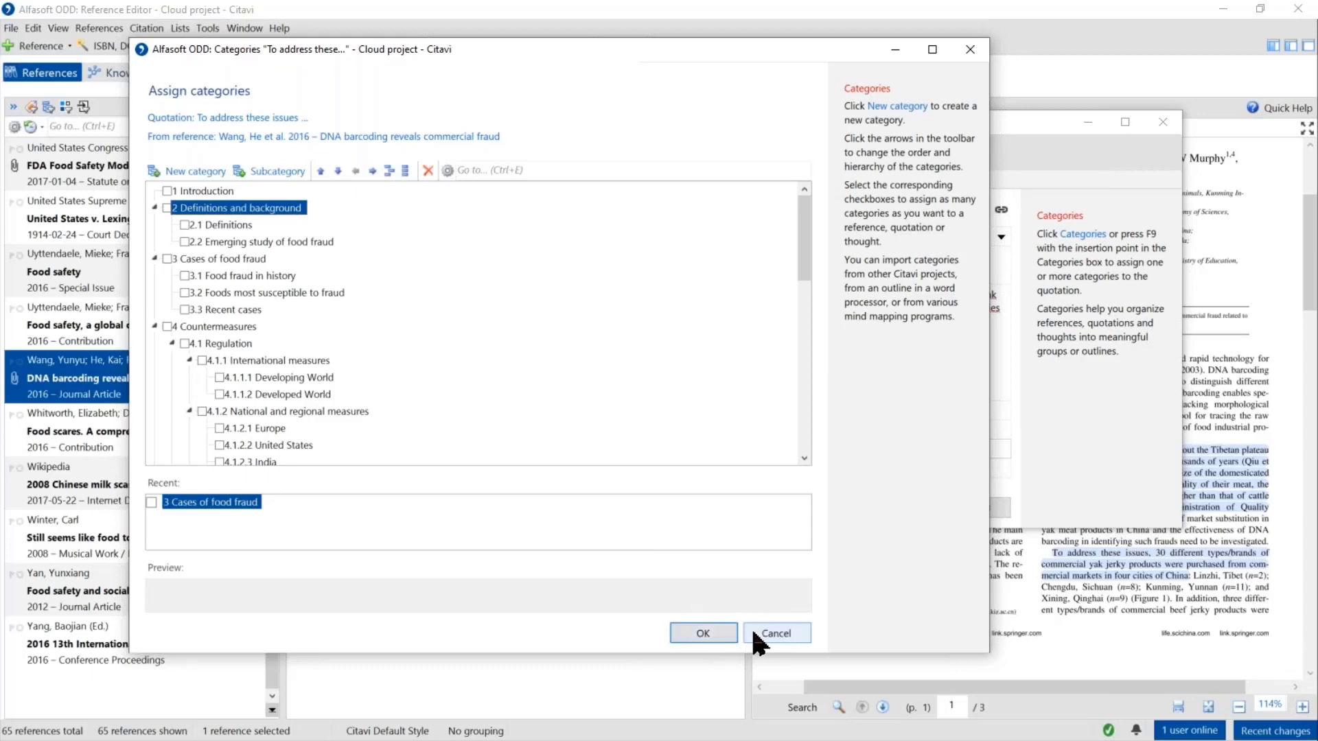
Assign the category "4 Countermeasures" to the quotation.
click(168, 327)
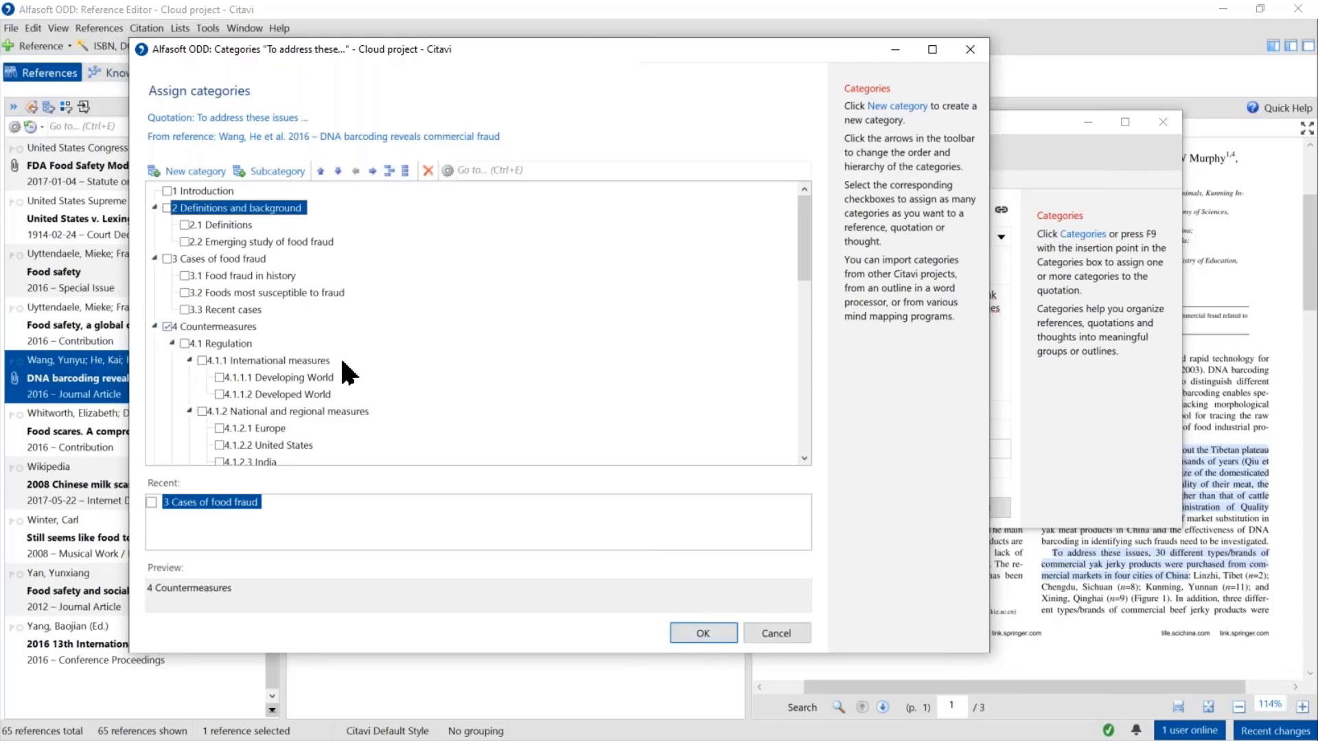
click(703, 632)
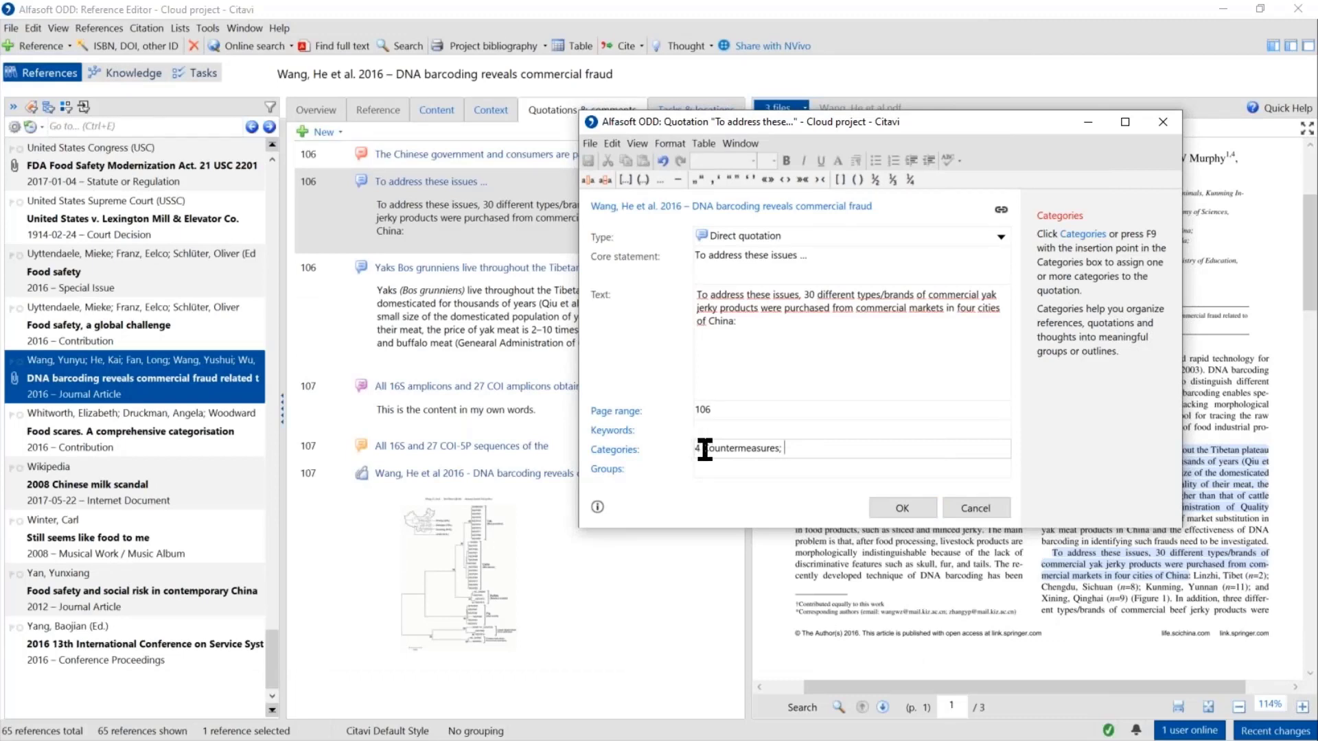
click(751, 306)
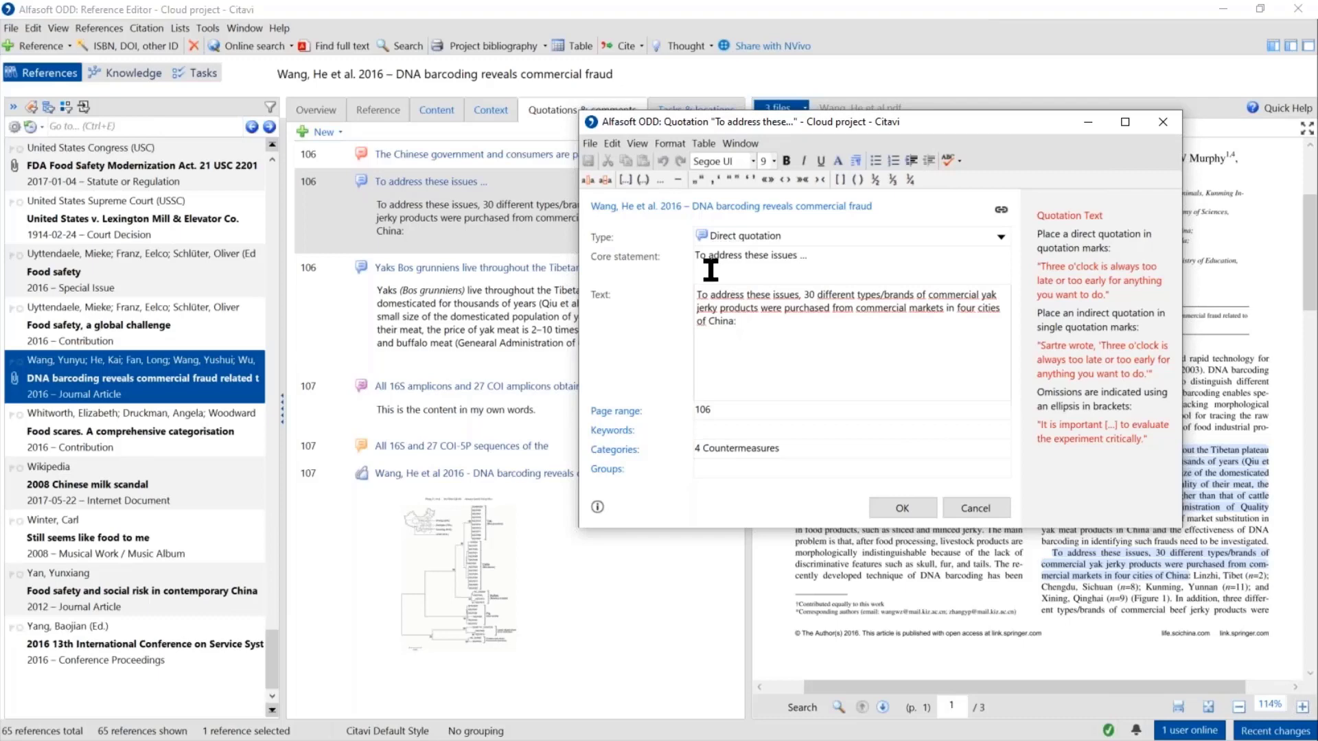
Look up the suggested categories for "4." in the quotation's categories without picking one, and cancel editing the quotation.
click(859, 447)
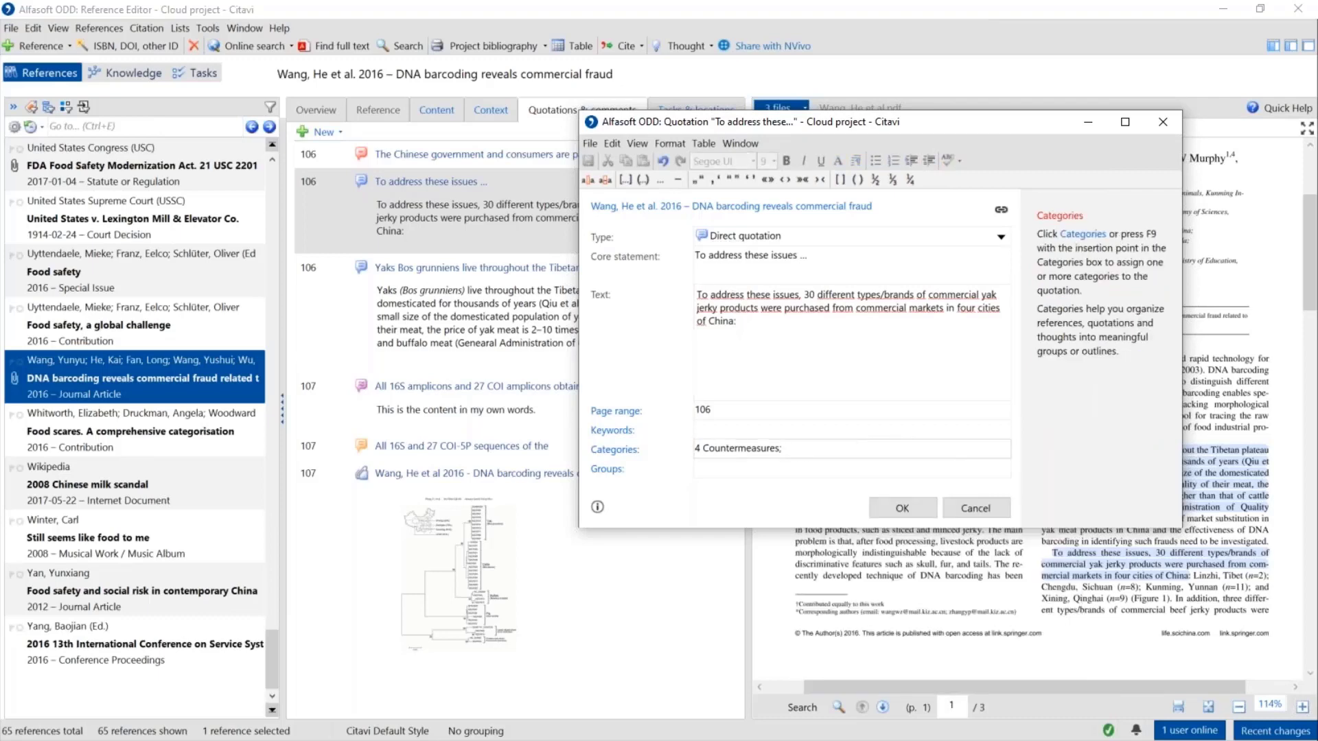
text(4.)
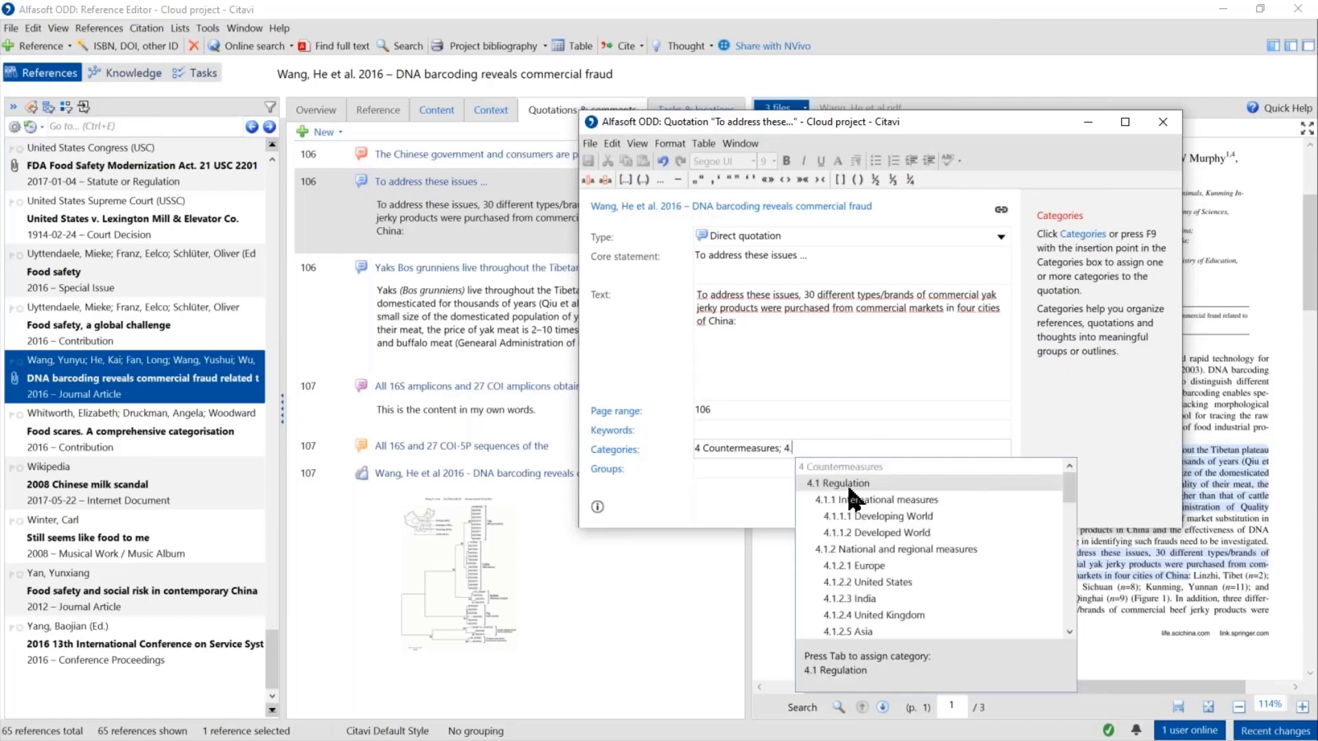
scroll(866, 574, down, 10)
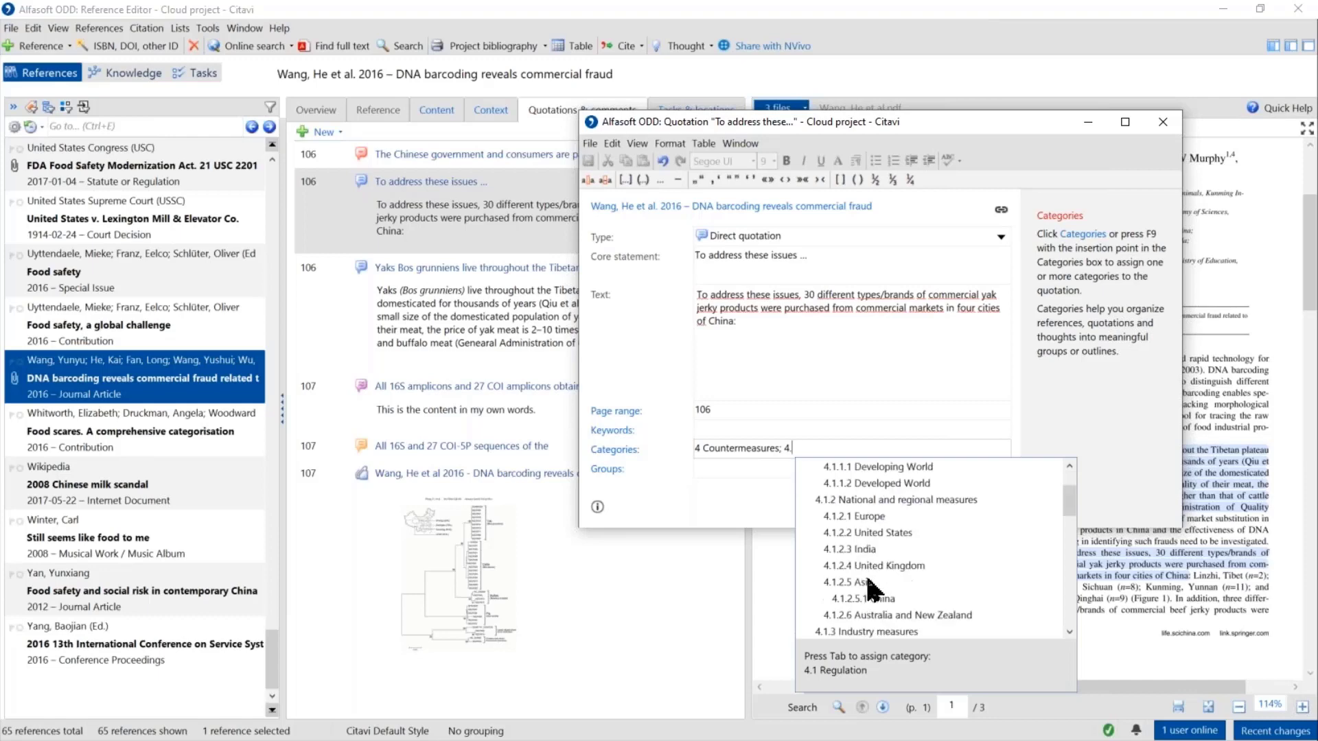
scroll(867, 574, up, 10)
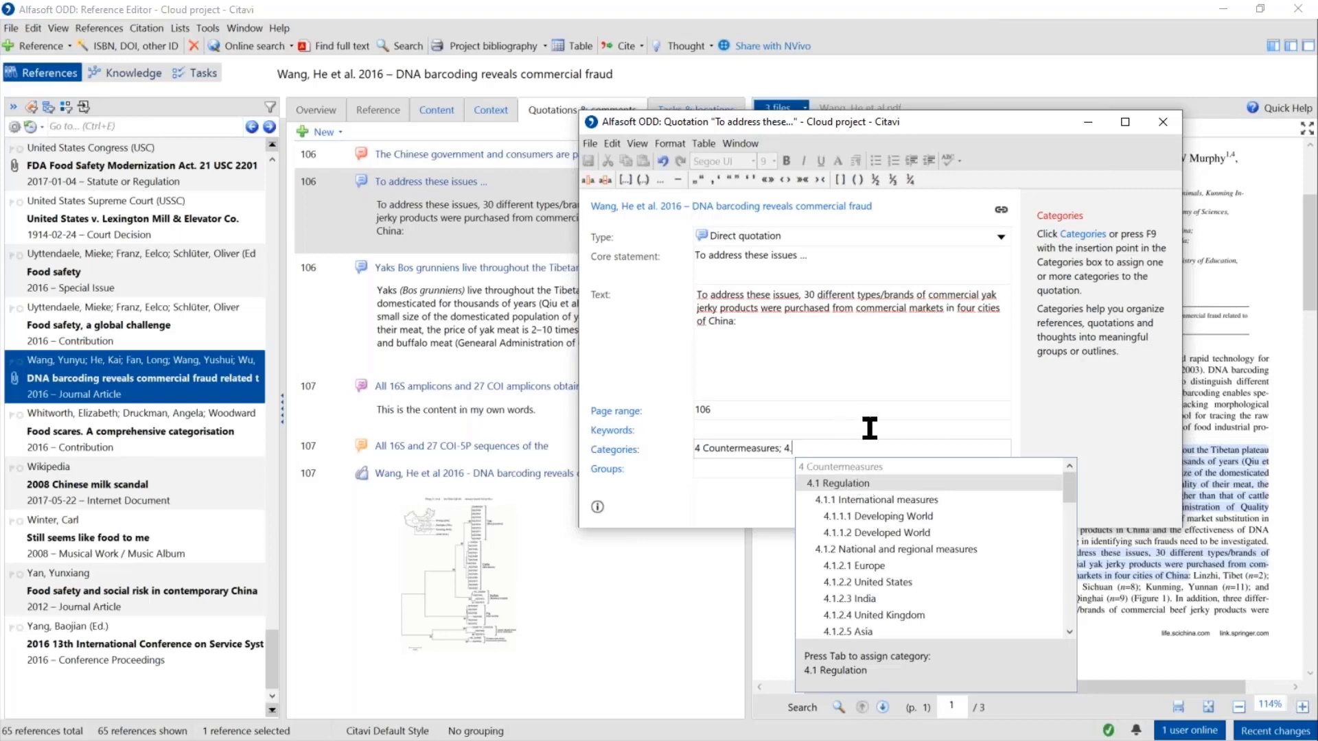
click(912, 431)
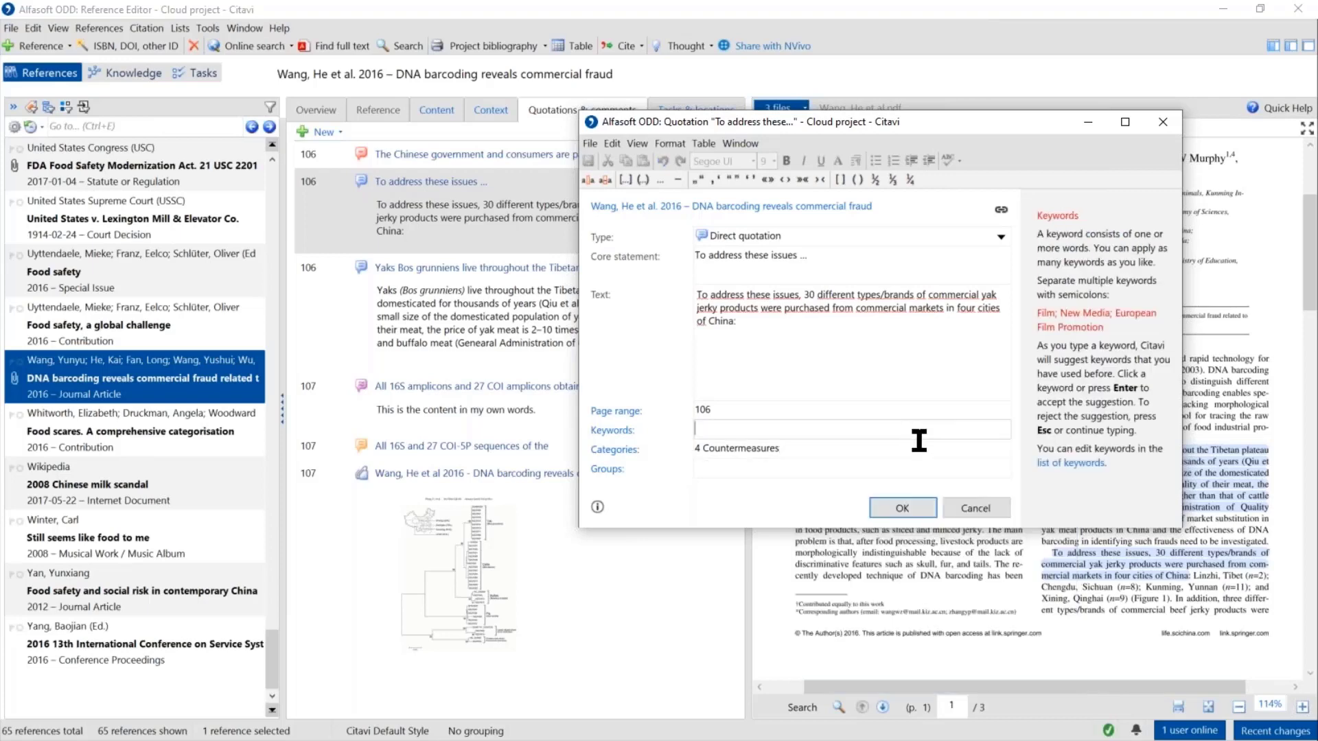
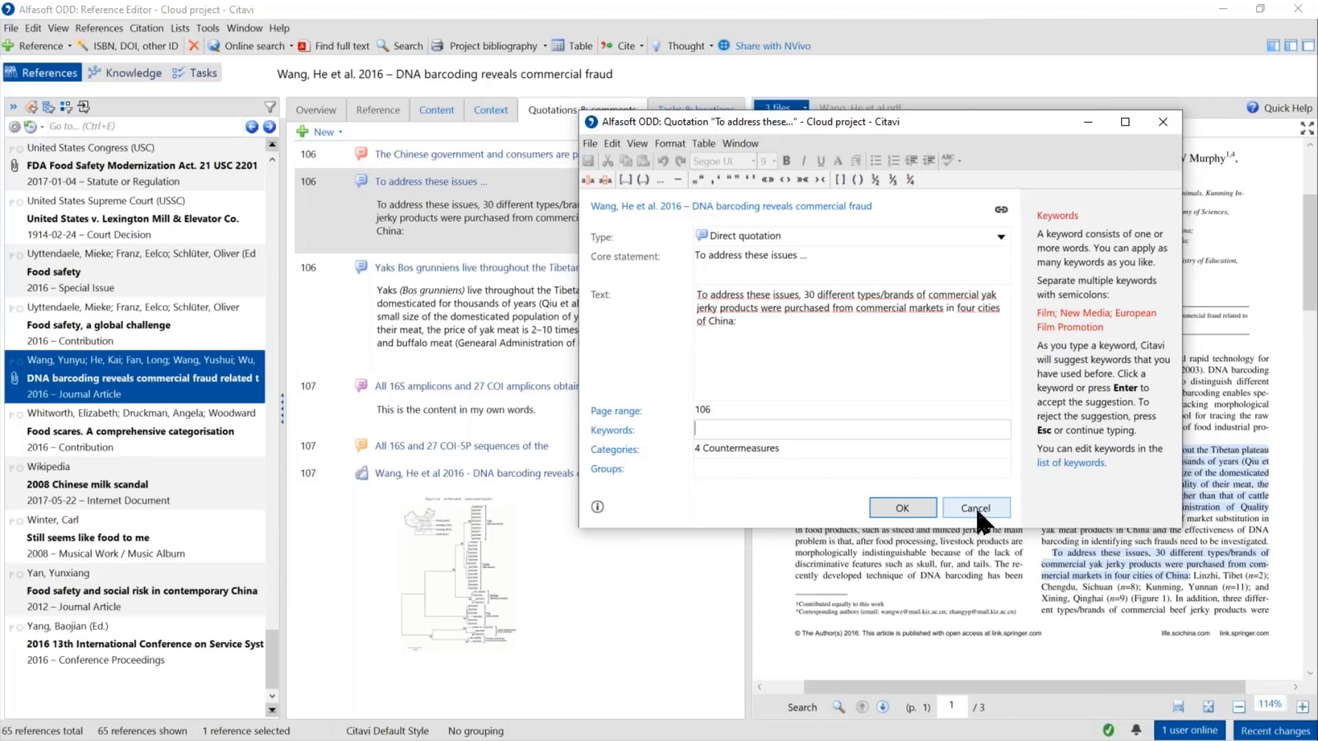
click(975, 508)
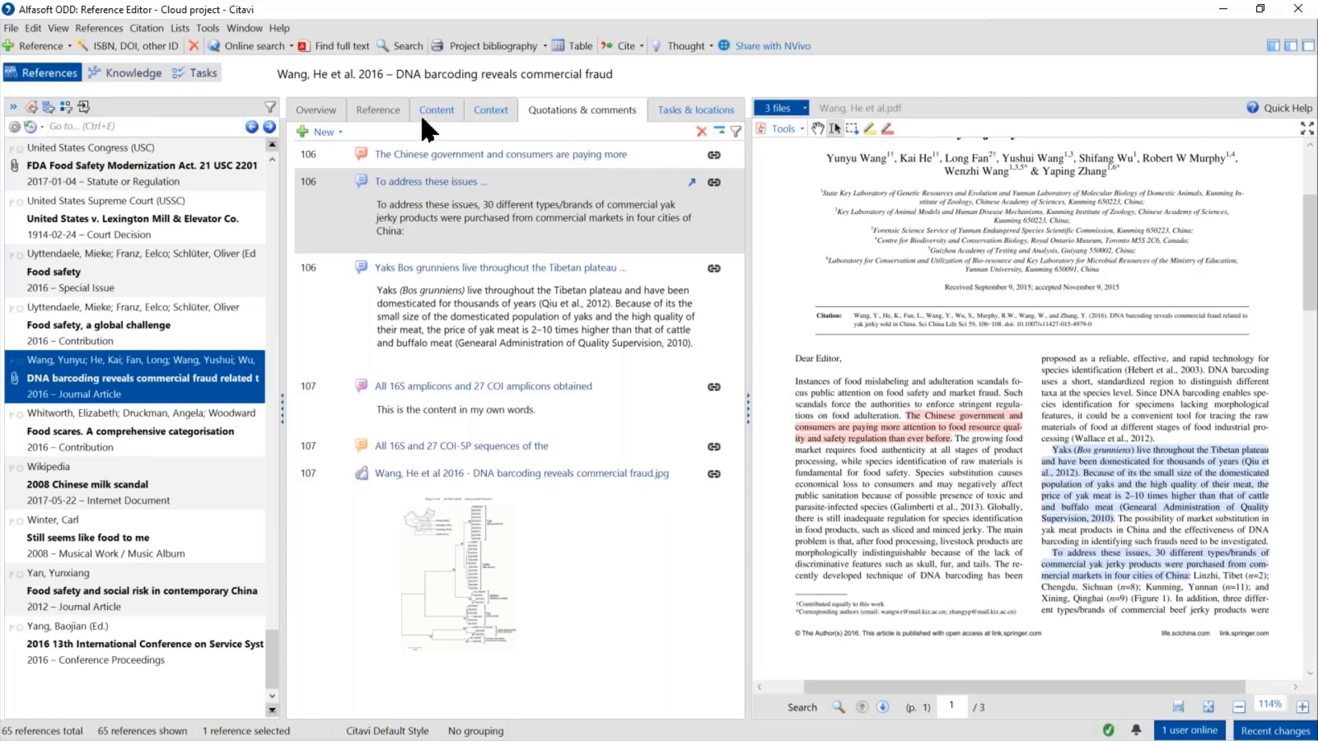
In the reference's category assignment, add a new category "Dissertation" and move it above "Introduction".
click(488, 114)
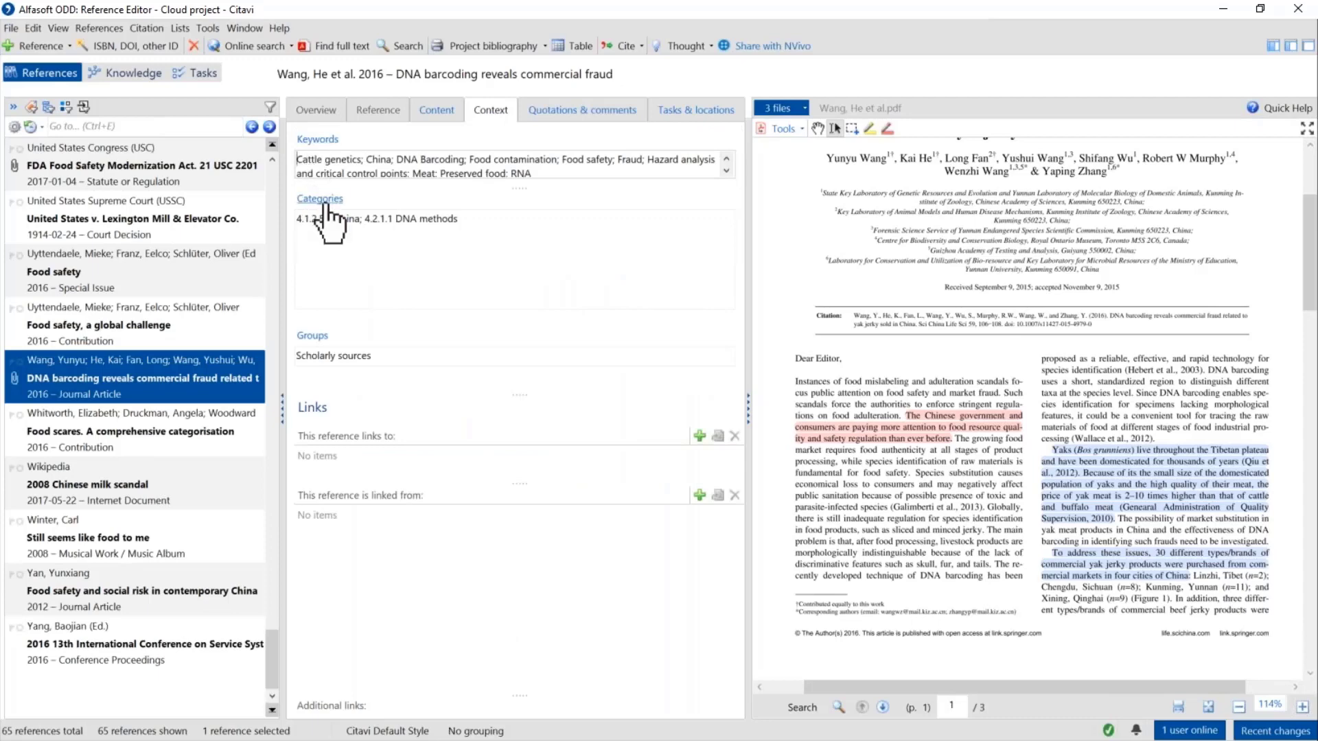
double_click(330, 220)
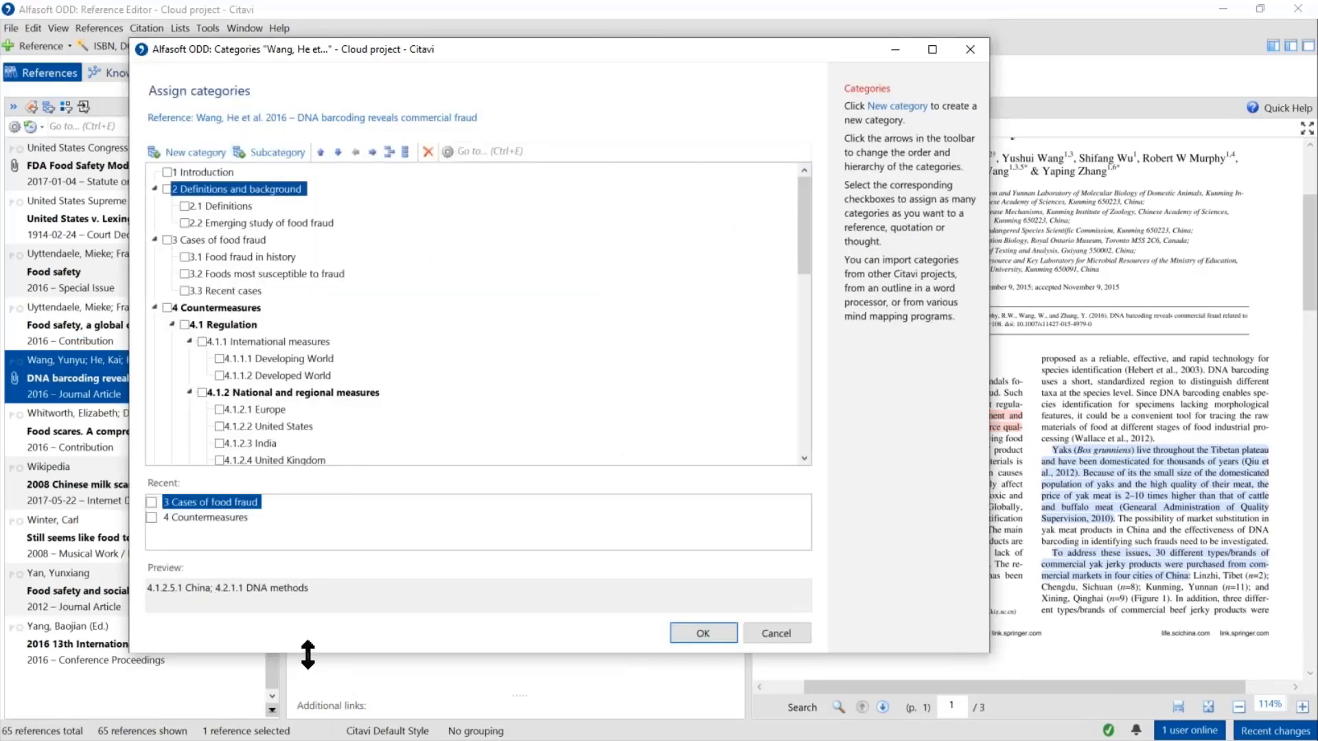
drag(307, 654, 307, 689)
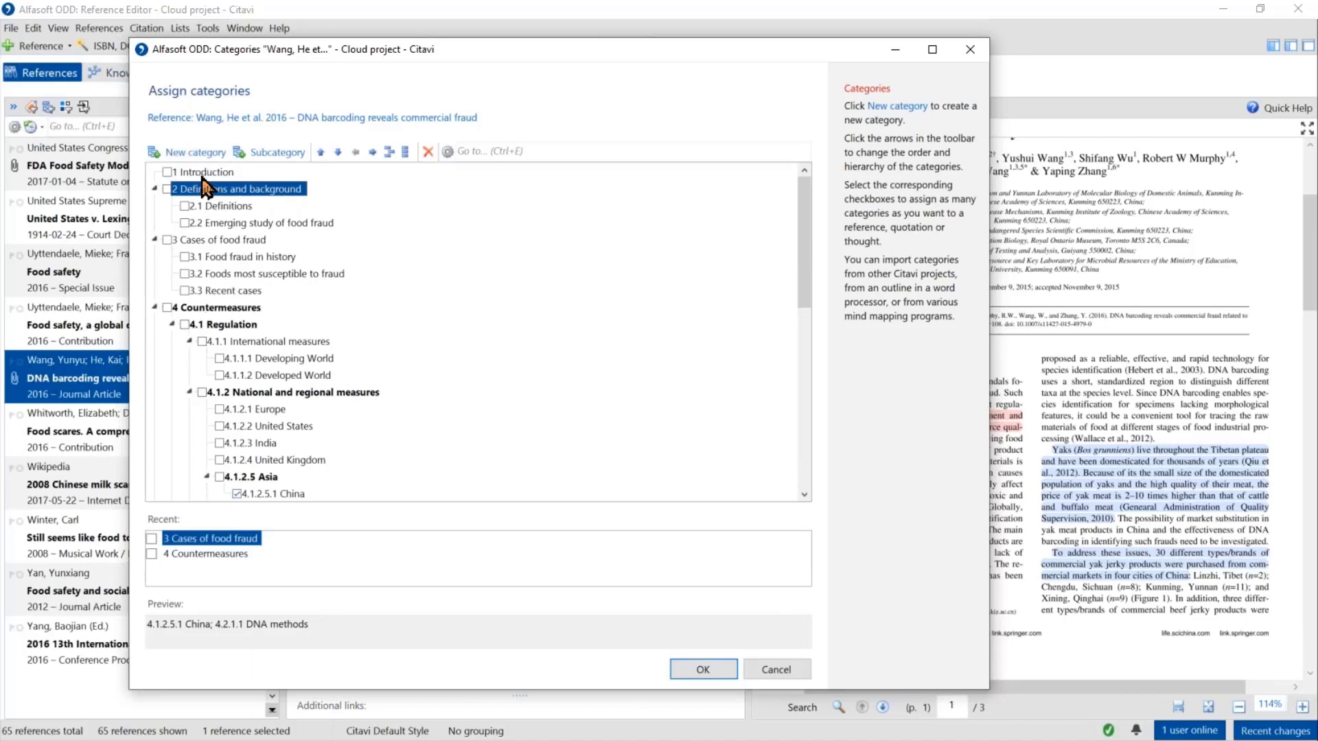
click(204, 152)
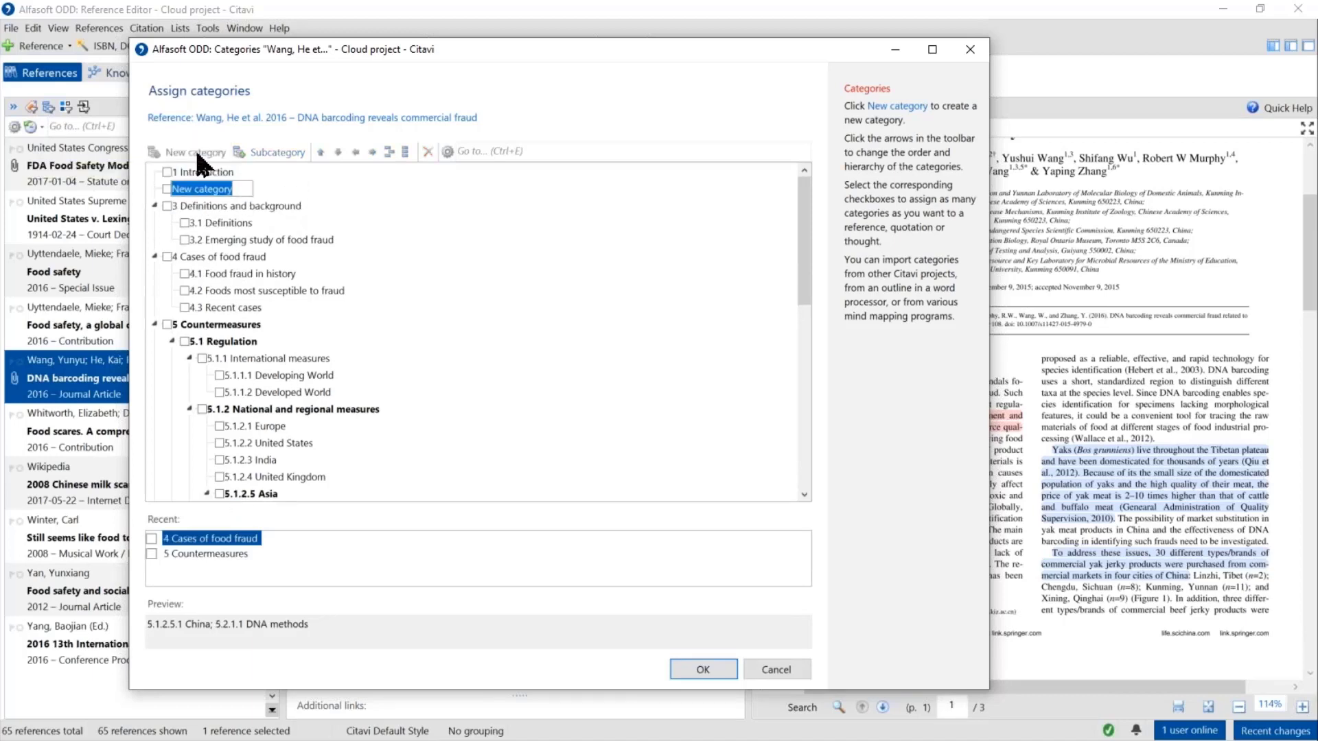
text(Dissertation)
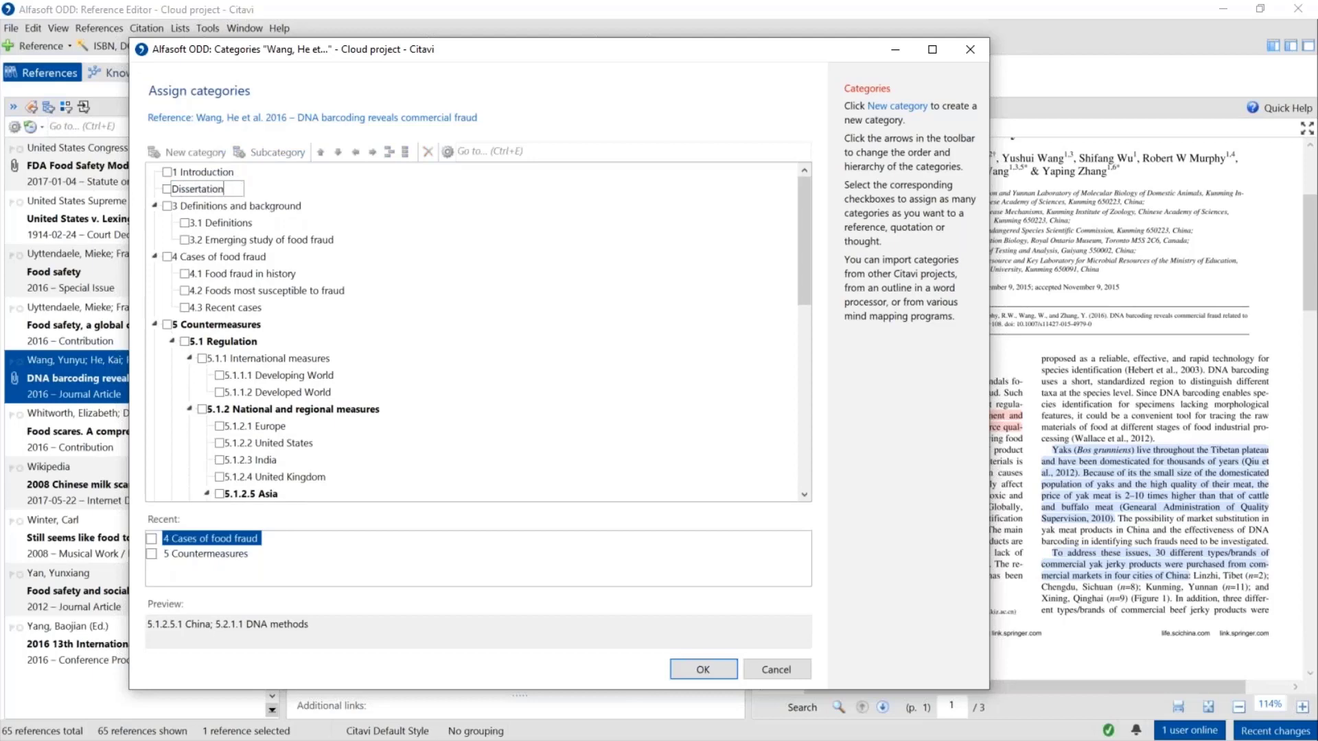
key(Return)
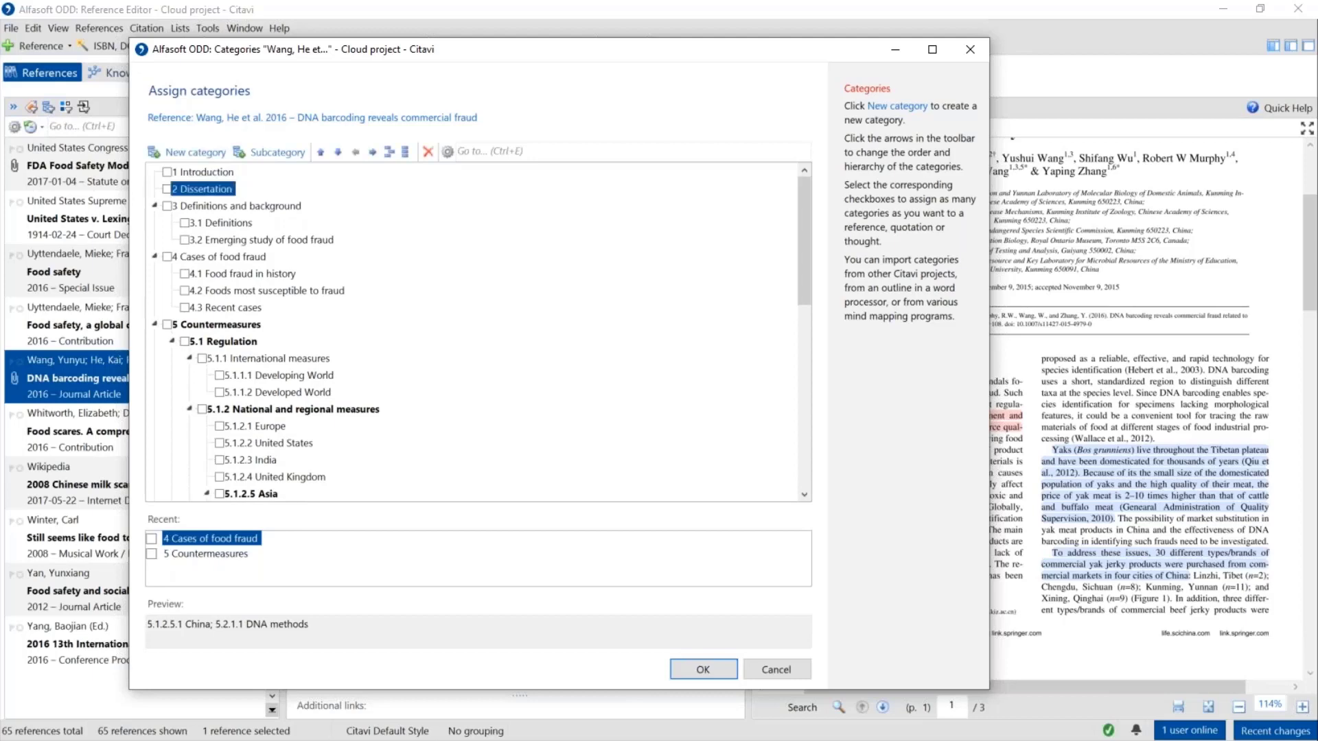
click(319, 153)
Make "Introduction", "Definitions and background", "Cases of food fraud" and "Countermeasures" subcategories of "Dissertation".
click(197, 185)
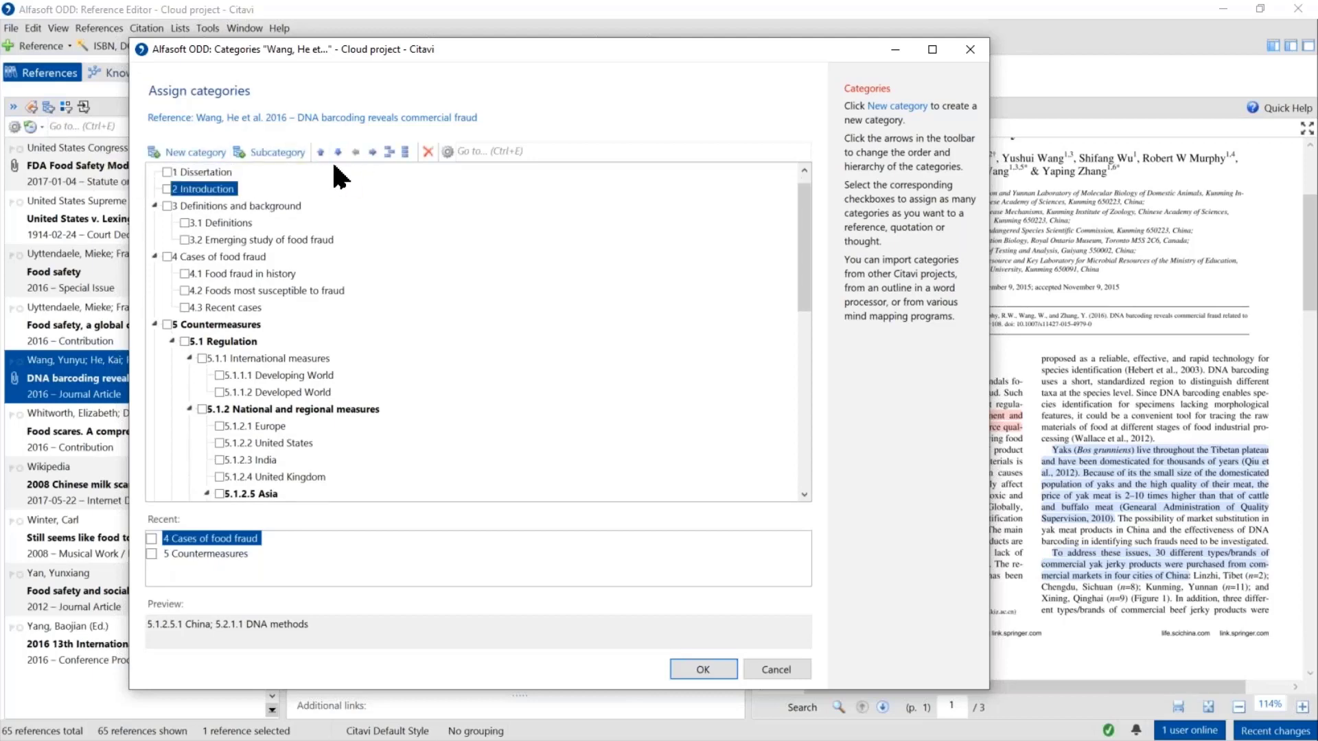
click(372, 150)
click(219, 206)
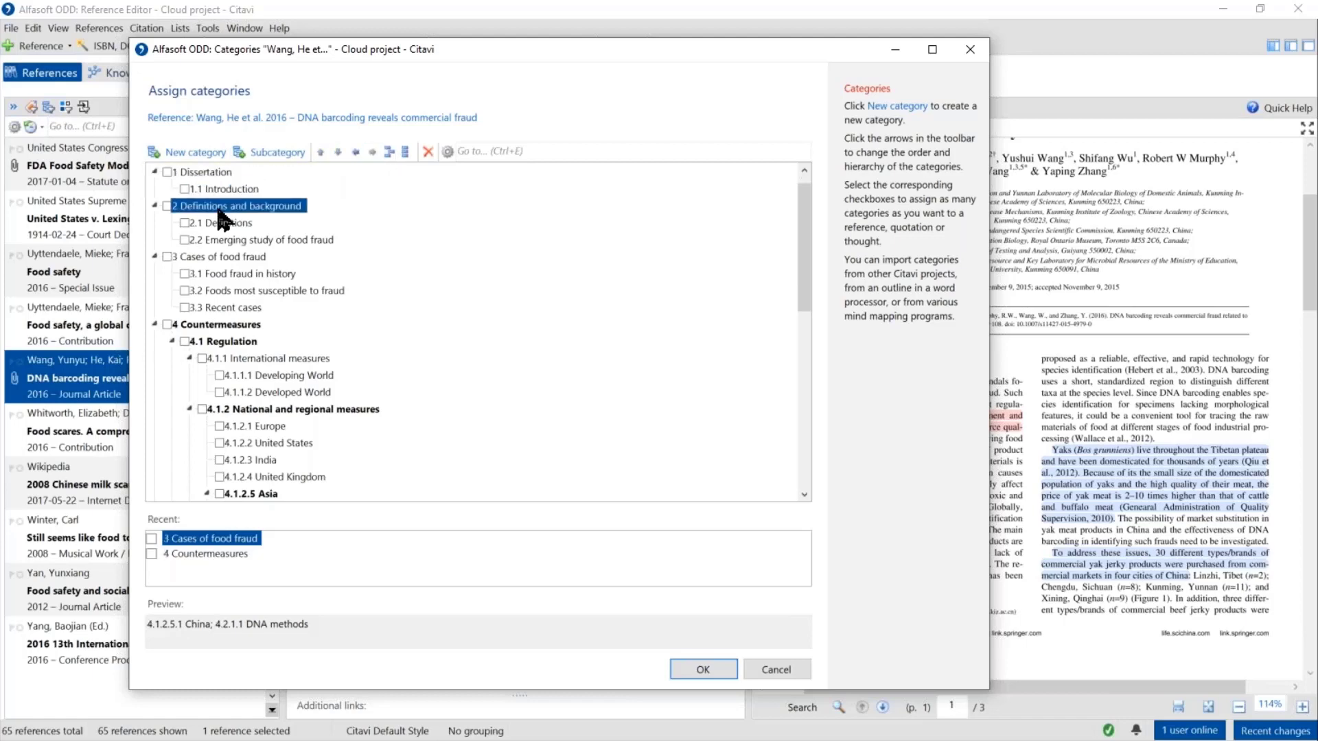
click(372, 151)
click(206, 258)
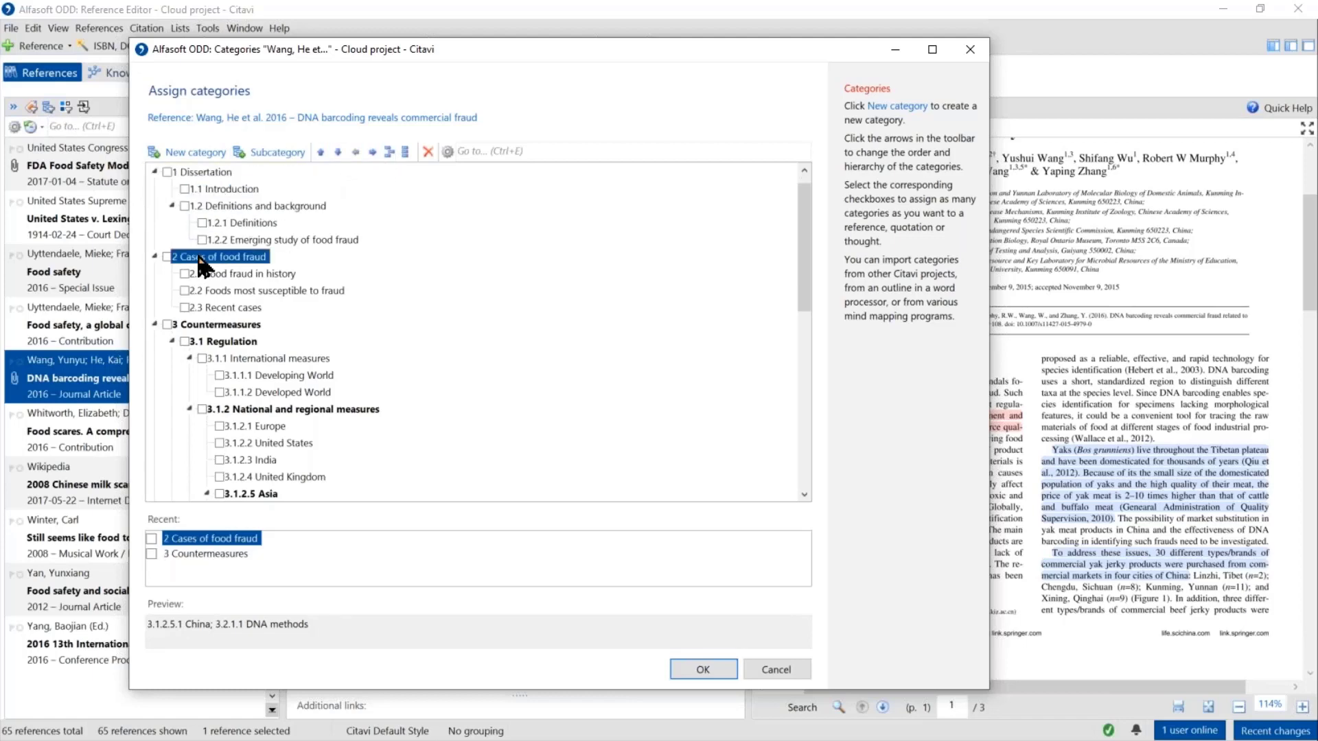
click(372, 150)
click(213, 325)
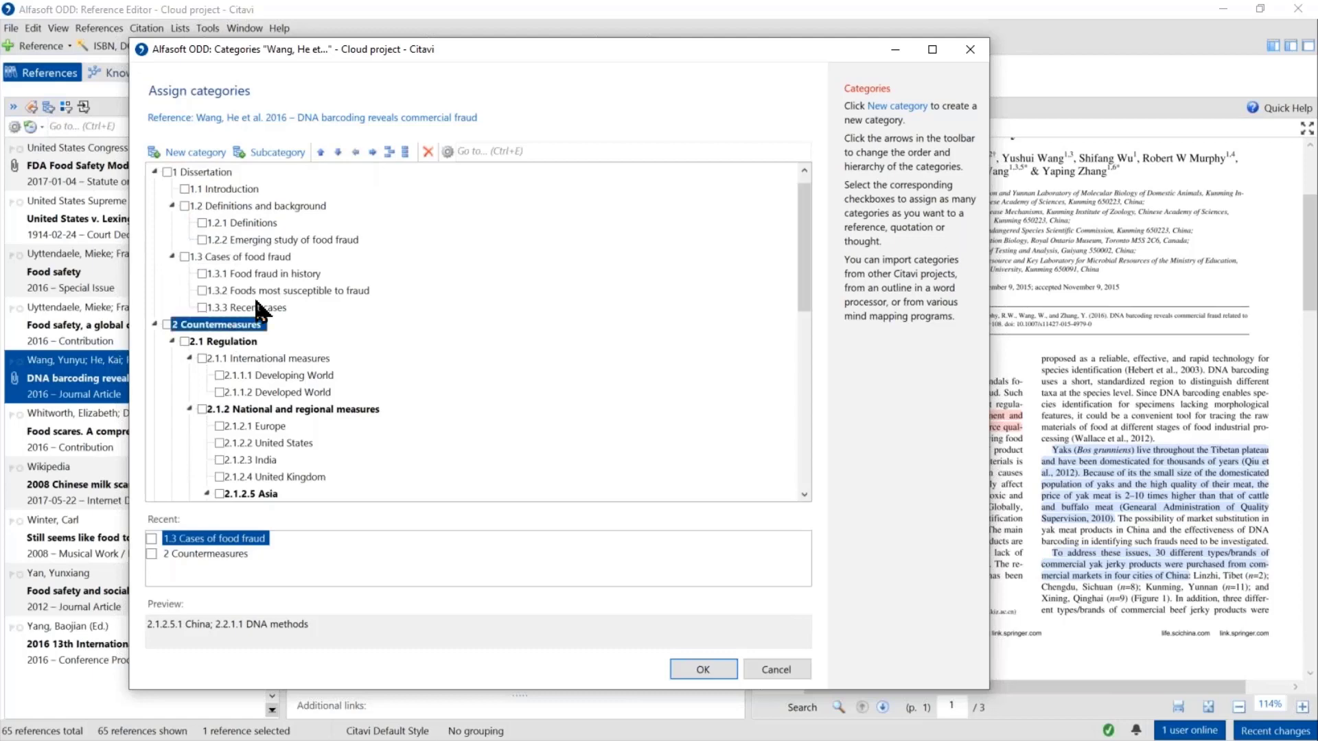
click(372, 151)
Demote the categories "Causes of food fraud" and "Conclusion" at the end of the outline to subcategories of "Dissertation".
scroll(262, 417, down, 5)
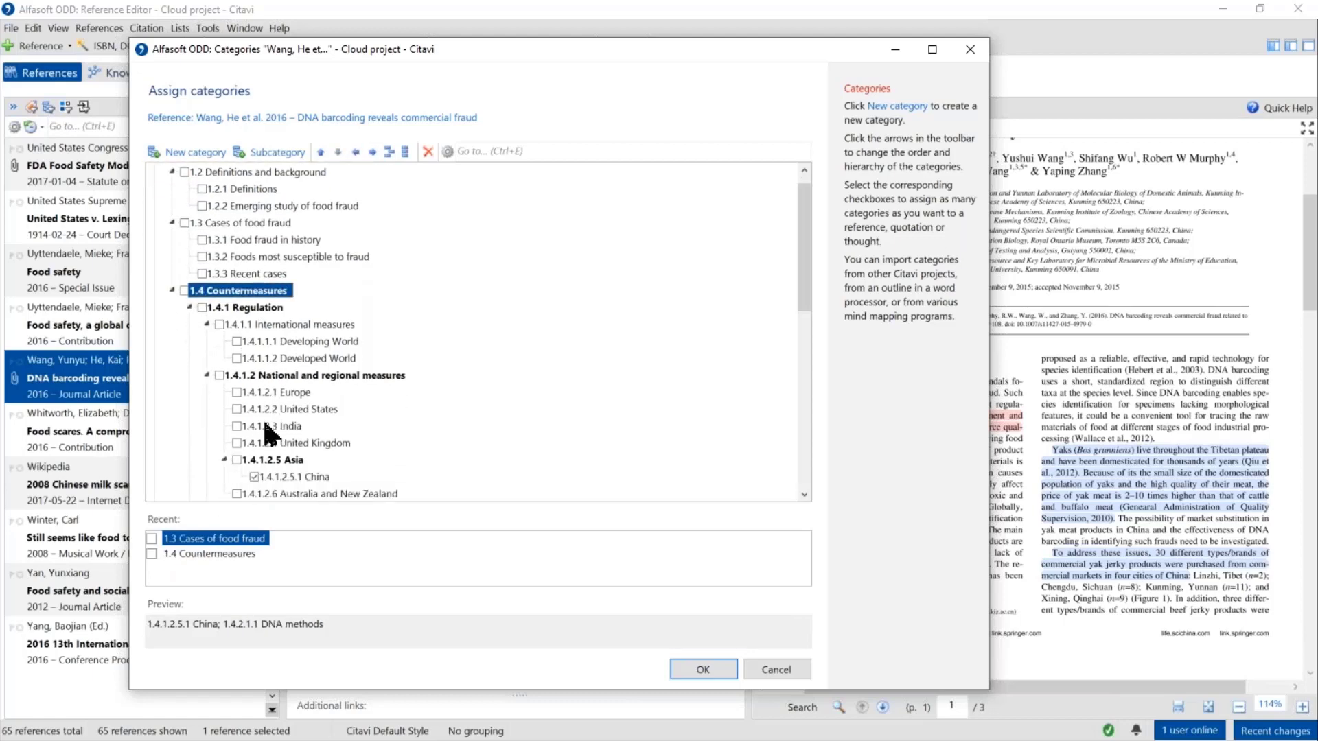
scroll(263, 434, down, 3)
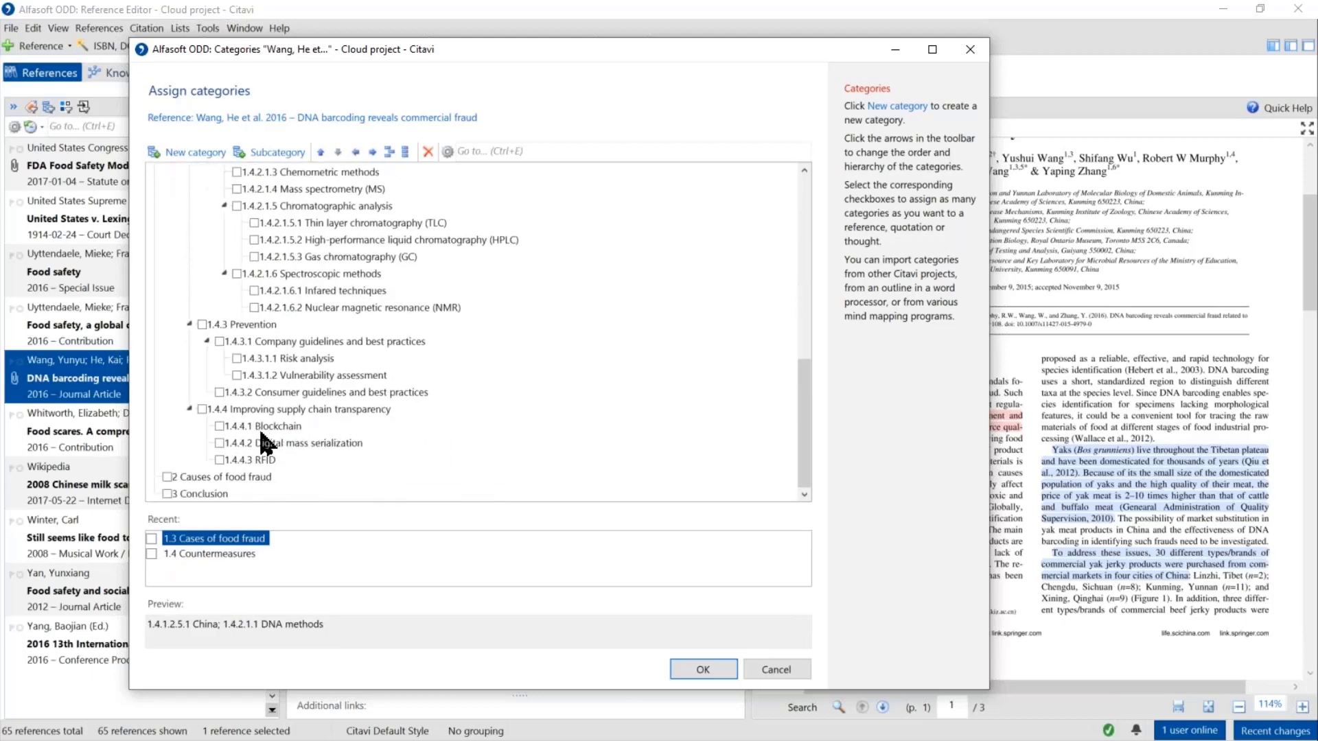
click(200, 475)
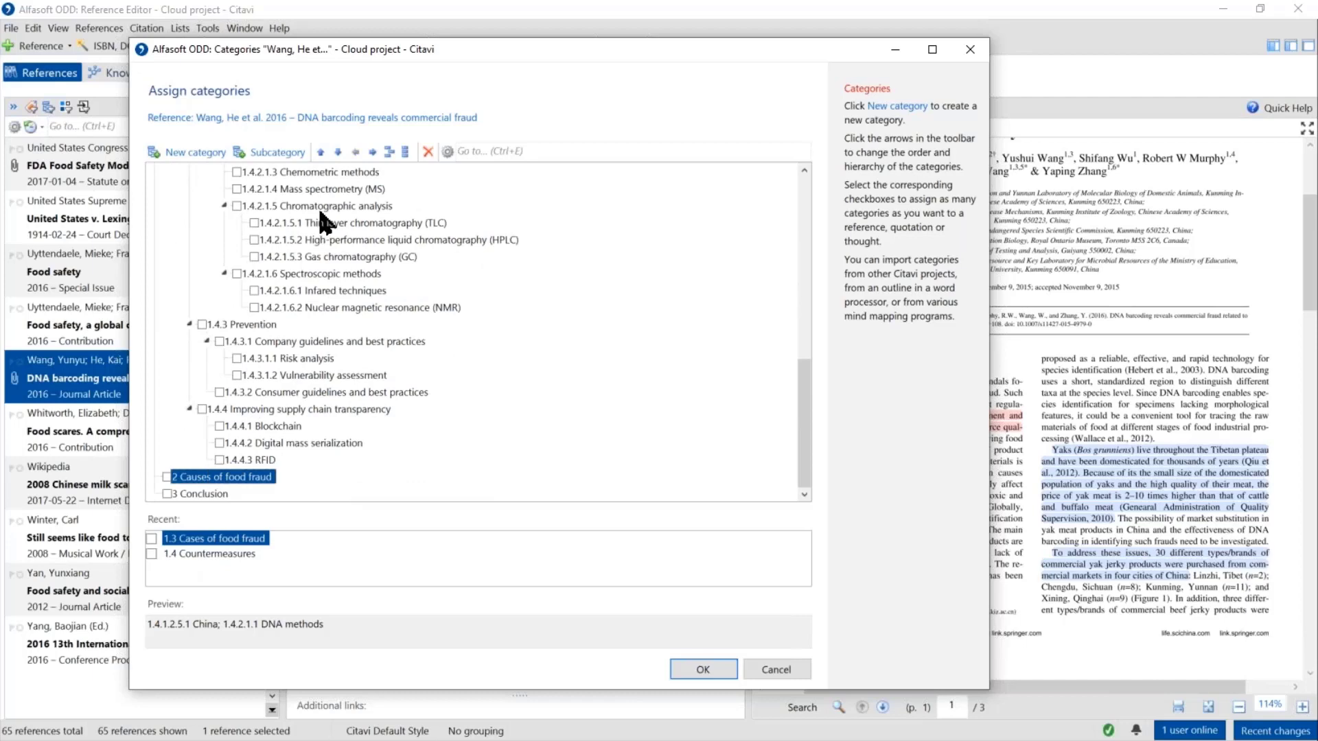
click(372, 151)
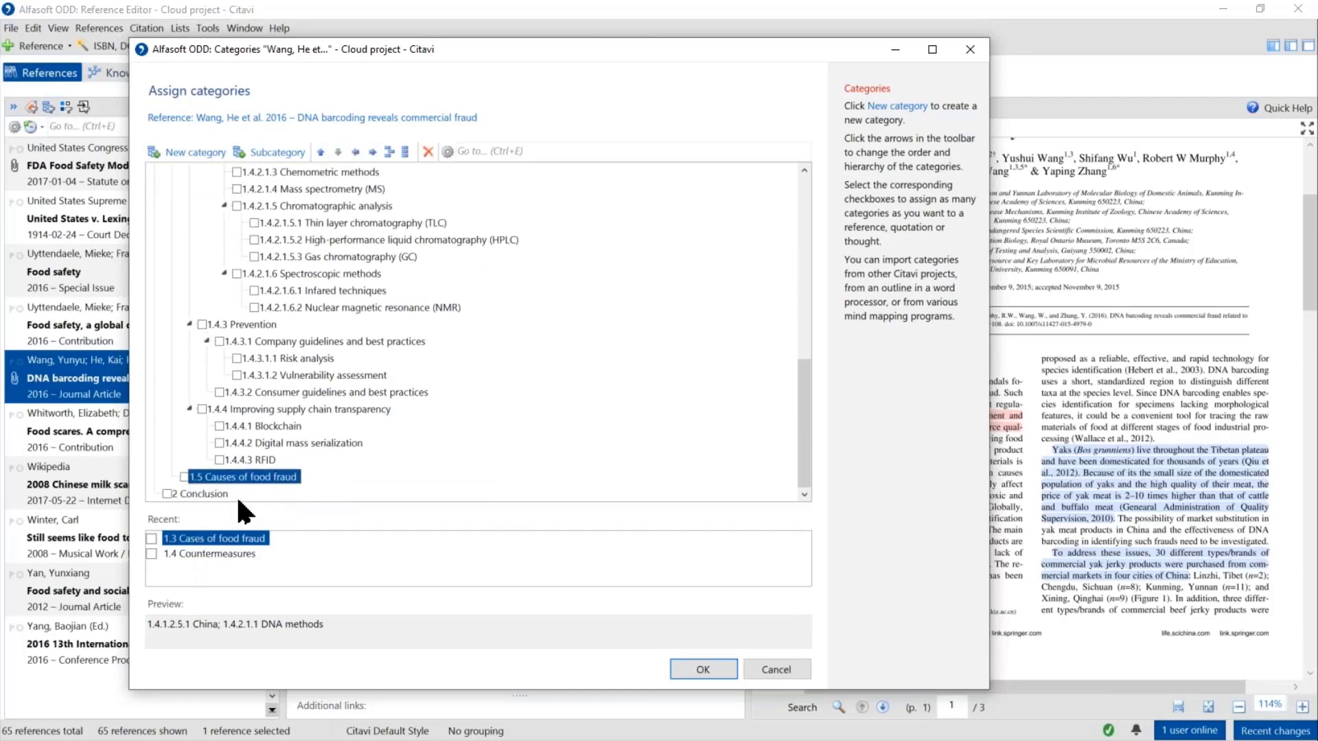
click(213, 493)
click(372, 151)
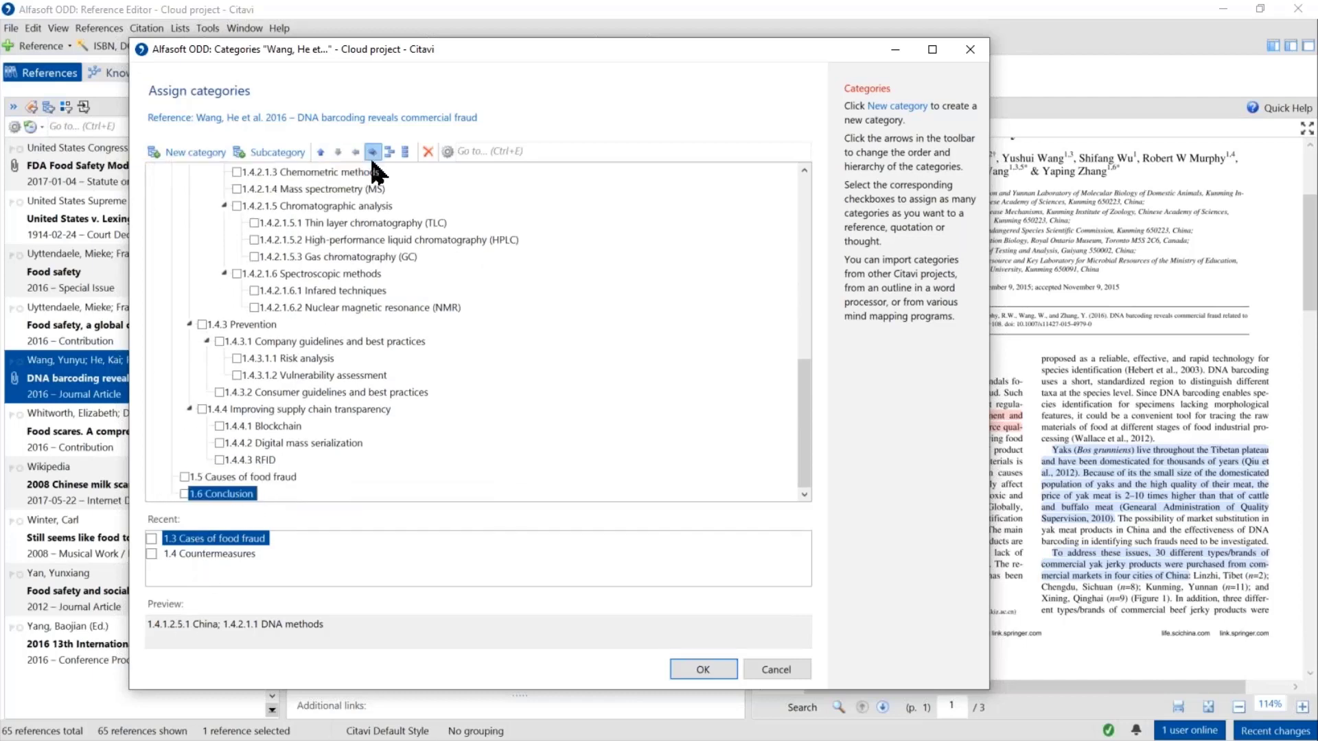
Collapse the "Dissertation" branch and add a second main category "Paper 1" with a subcategory "Introduction".
scroll(241, 433, up, 2)
scroll(239, 433, up, 7)
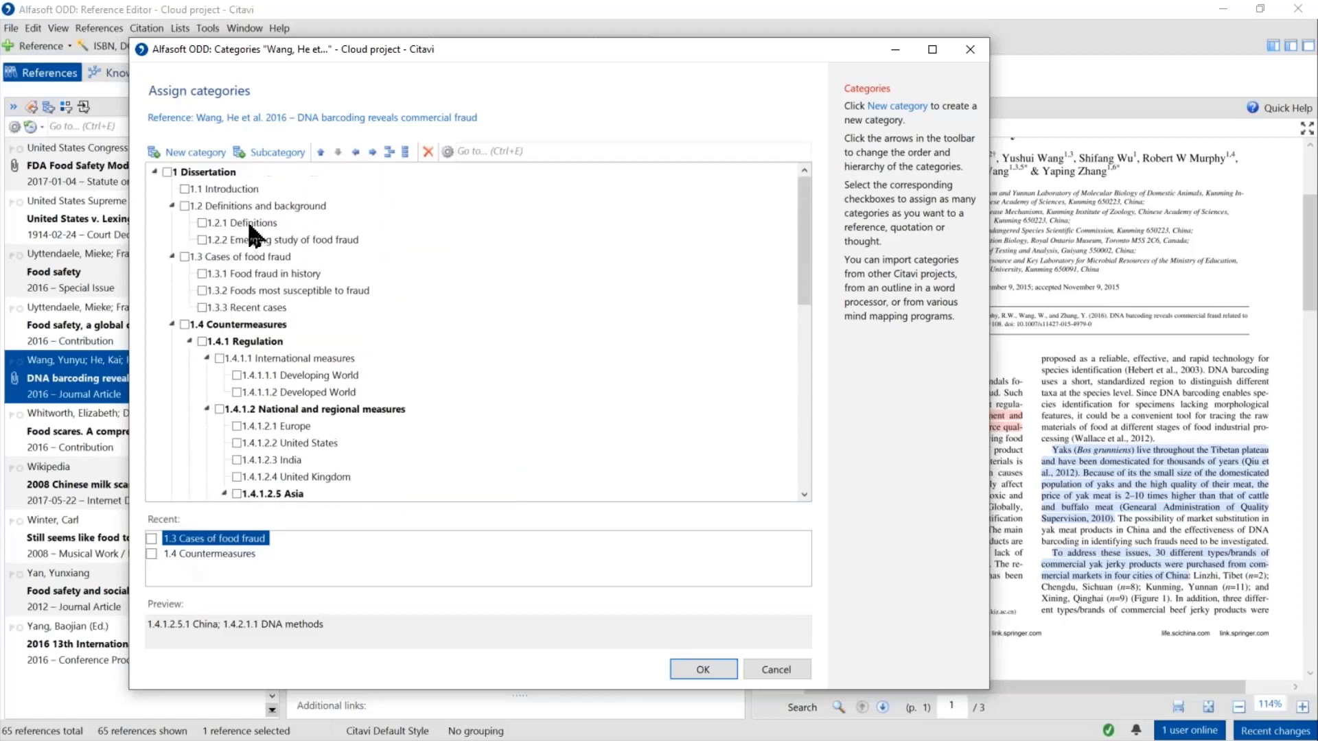
click(155, 171)
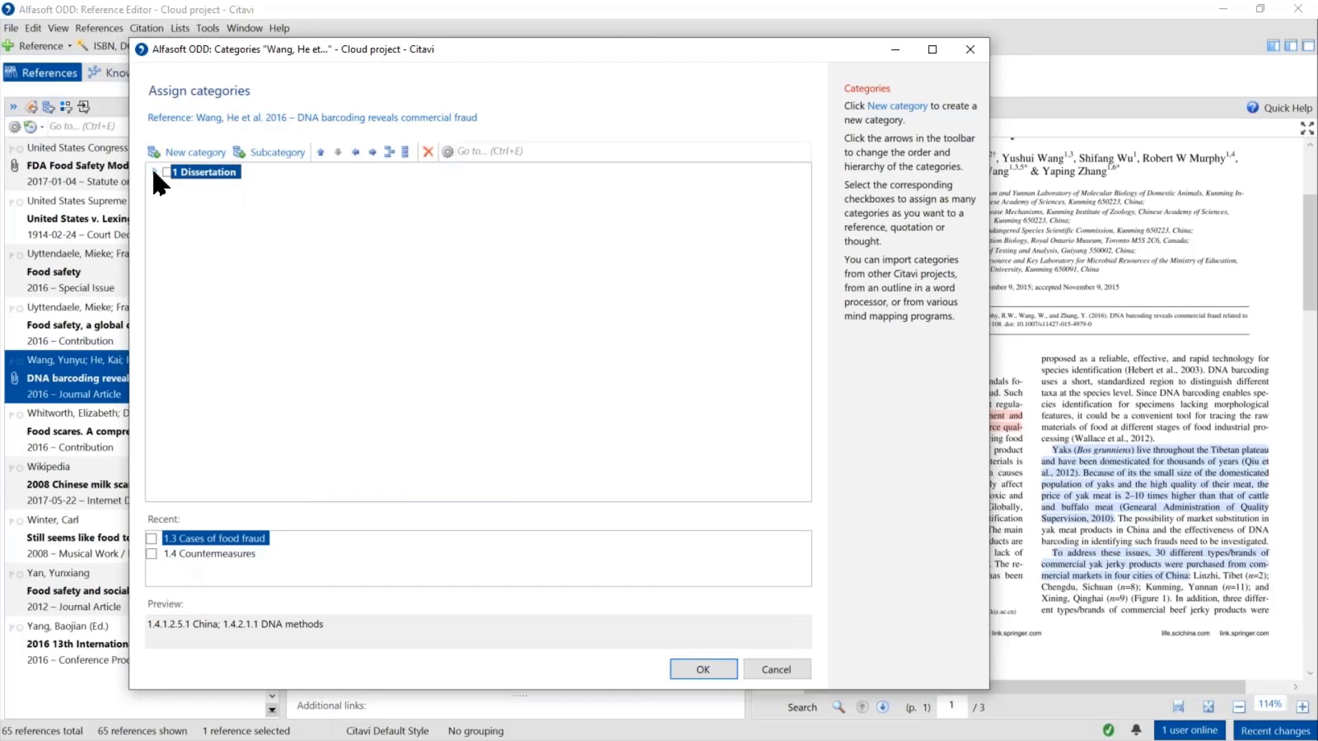
click(164, 152)
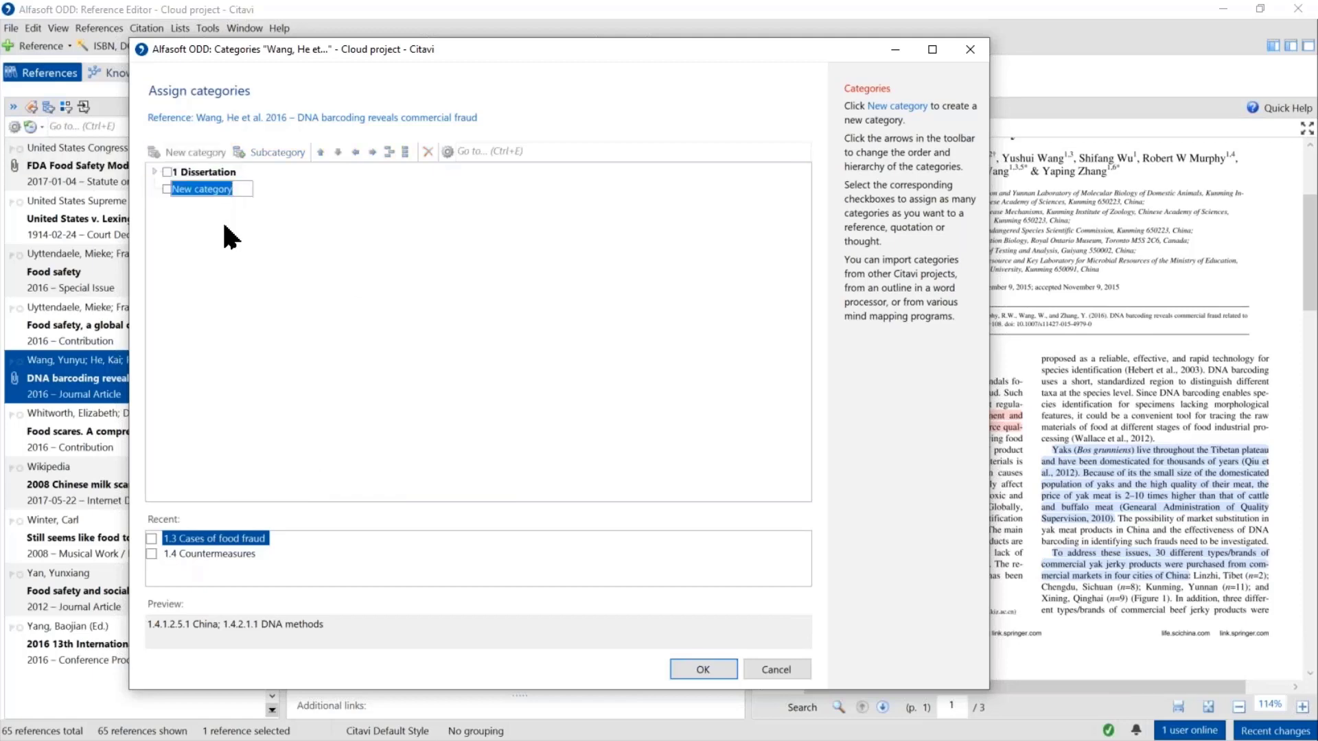
text(Paper 1)
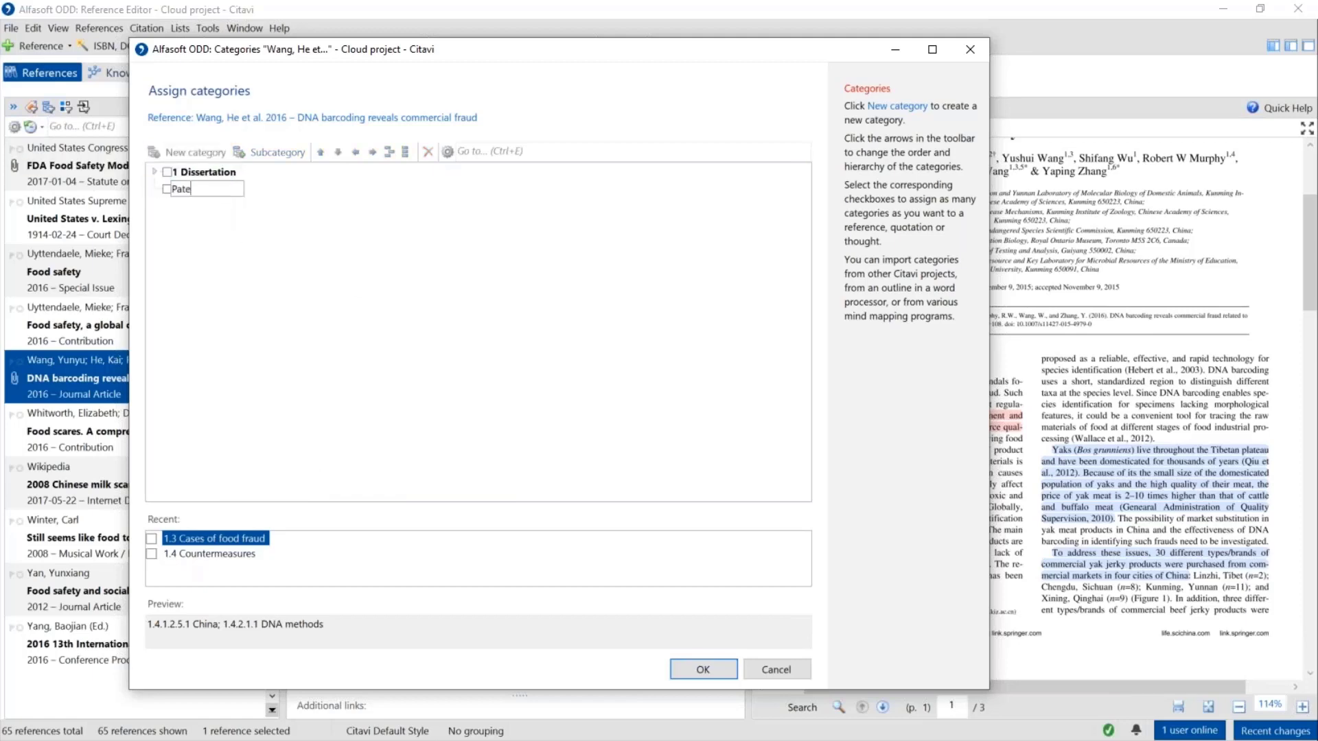
key(Return)
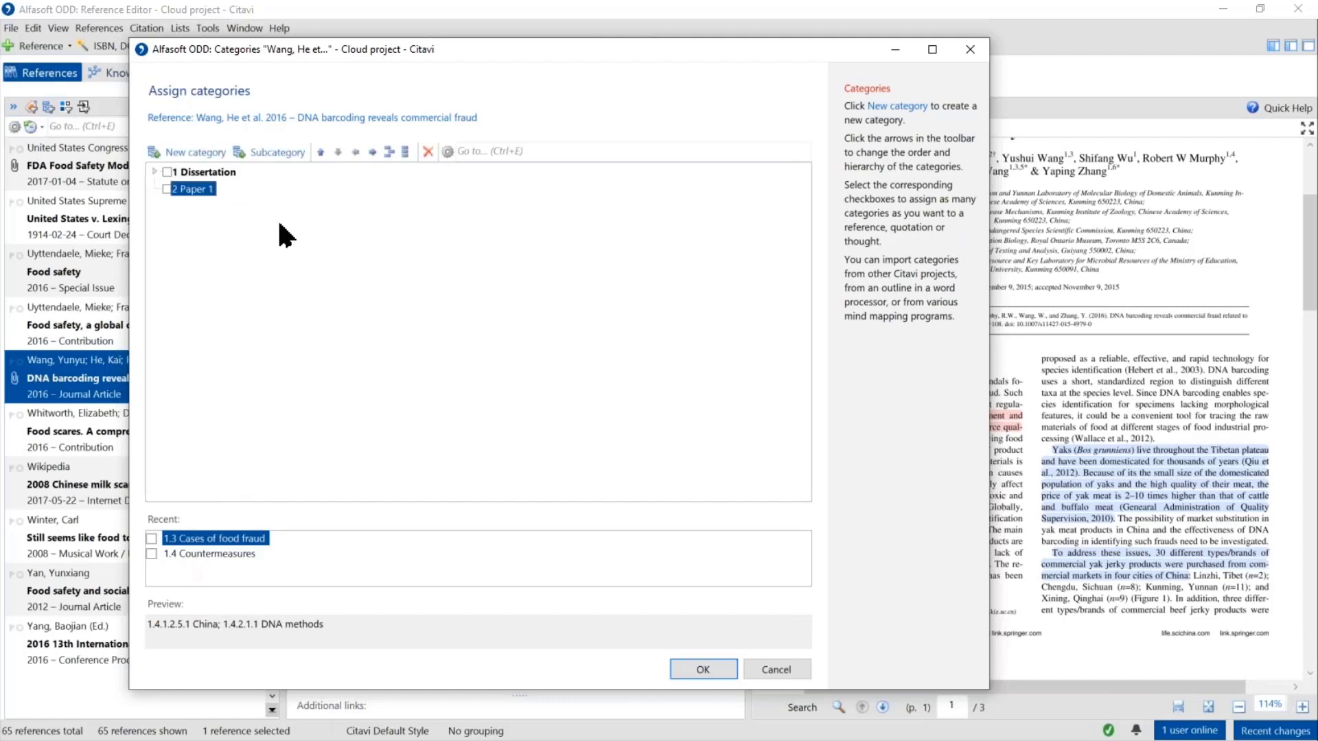
click(273, 151)
text(Introduction)
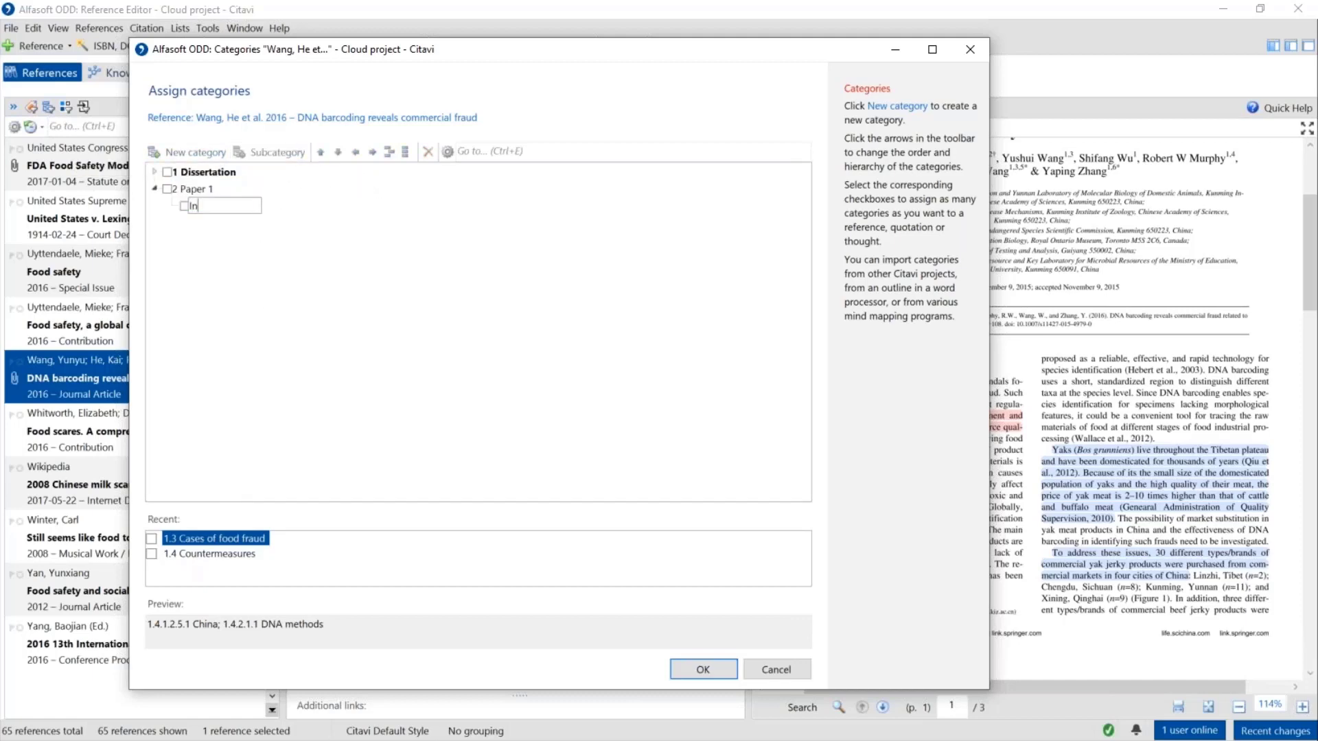
key(Return)
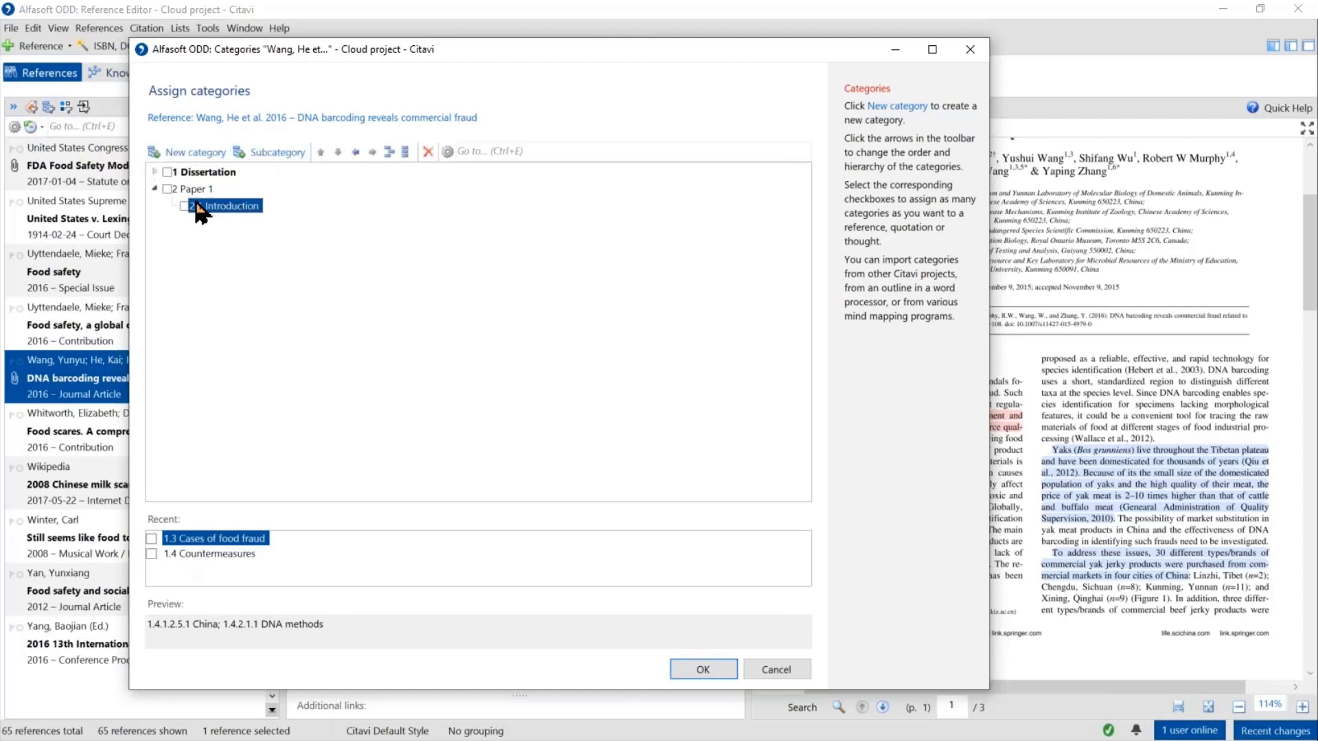
Expand the "Dissertation" branch again and accept the restructured category outline for the reference.
click(154, 172)
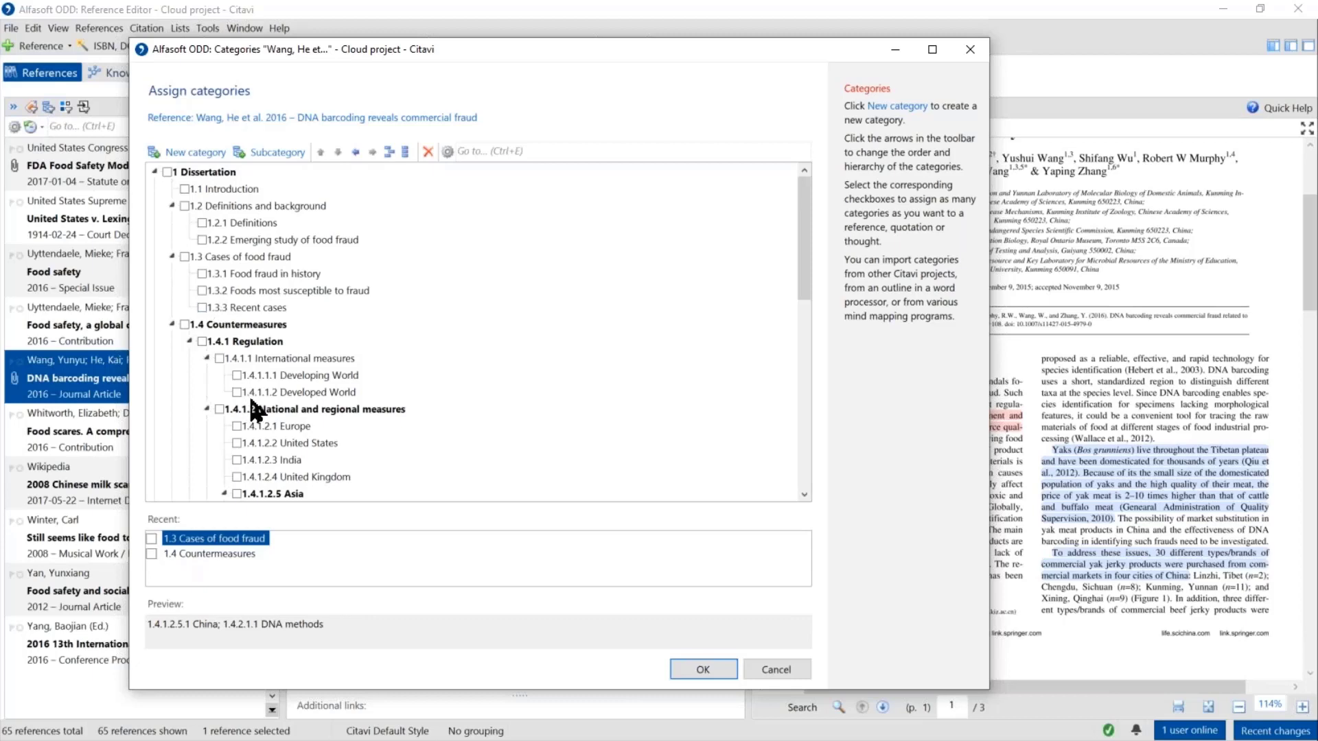
scroll(254, 390, down, 2)
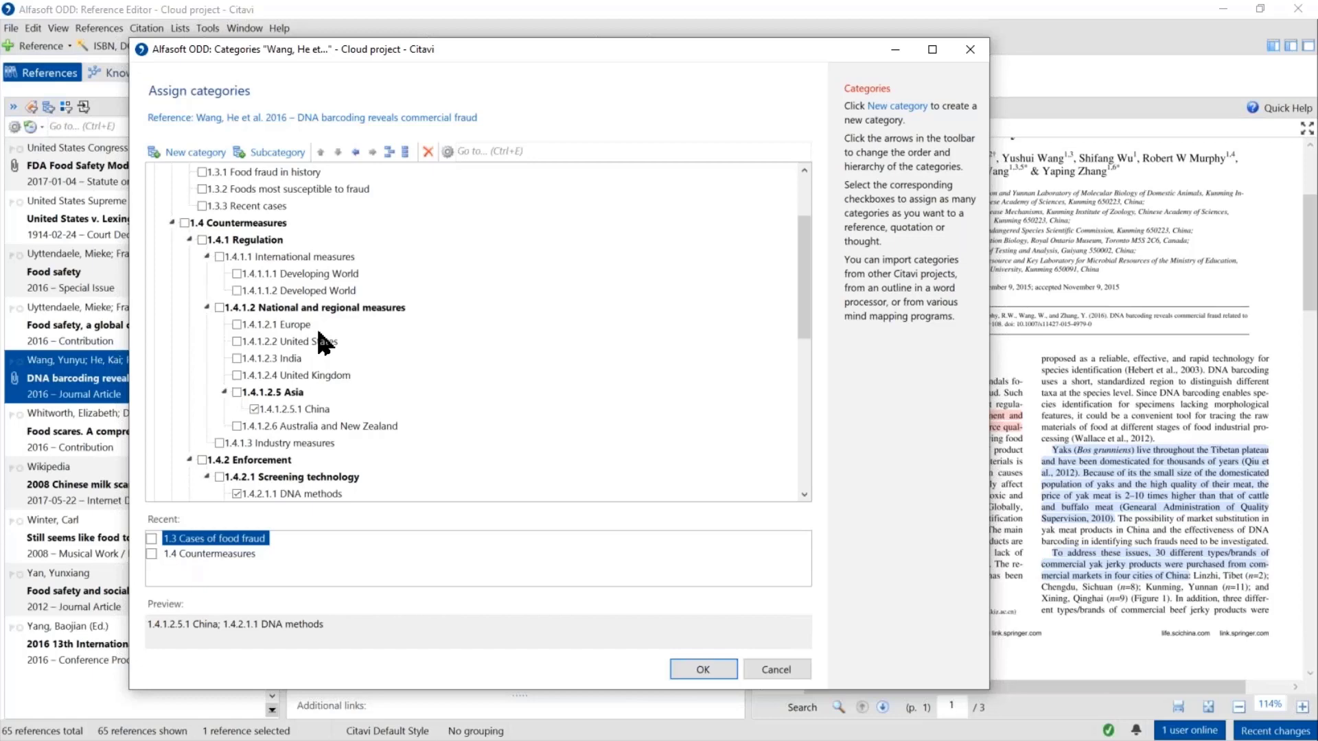
click(703, 668)
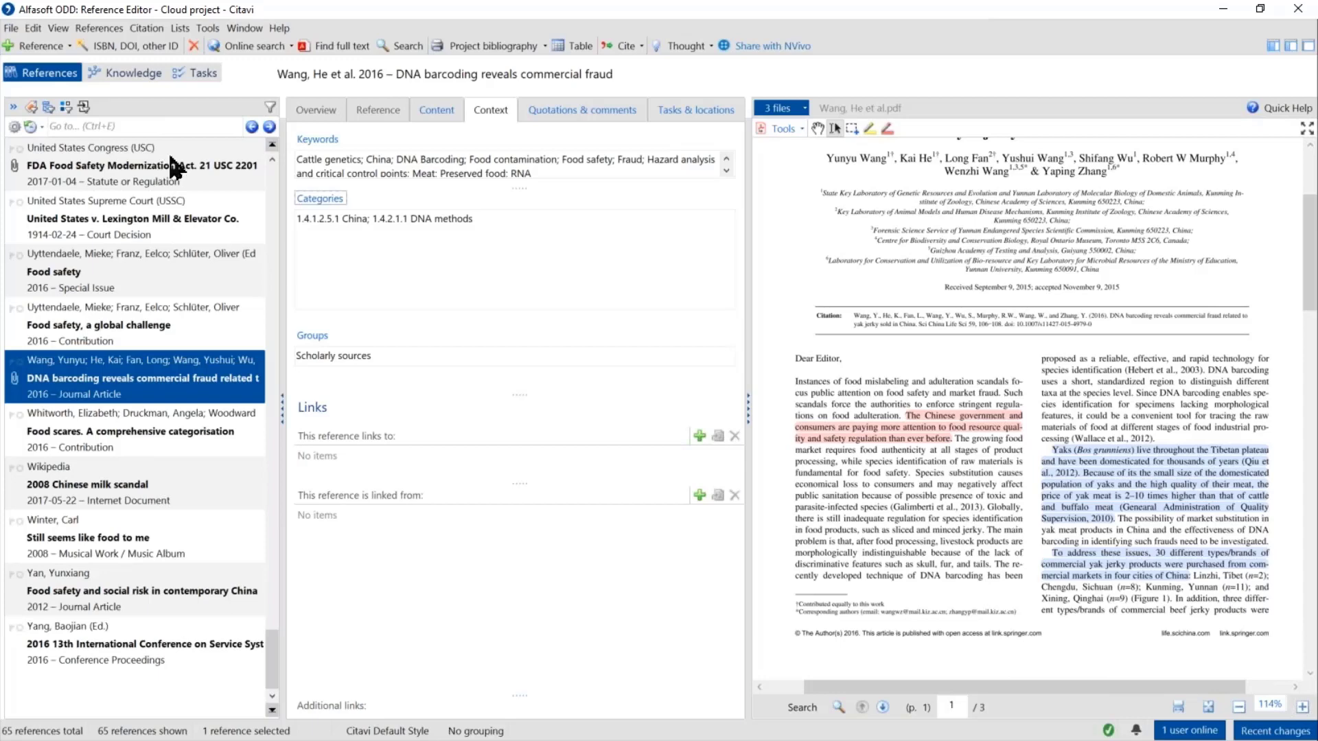
Switch to the Knowledge Organizer and look through the list of all knowledge items.
click(121, 77)
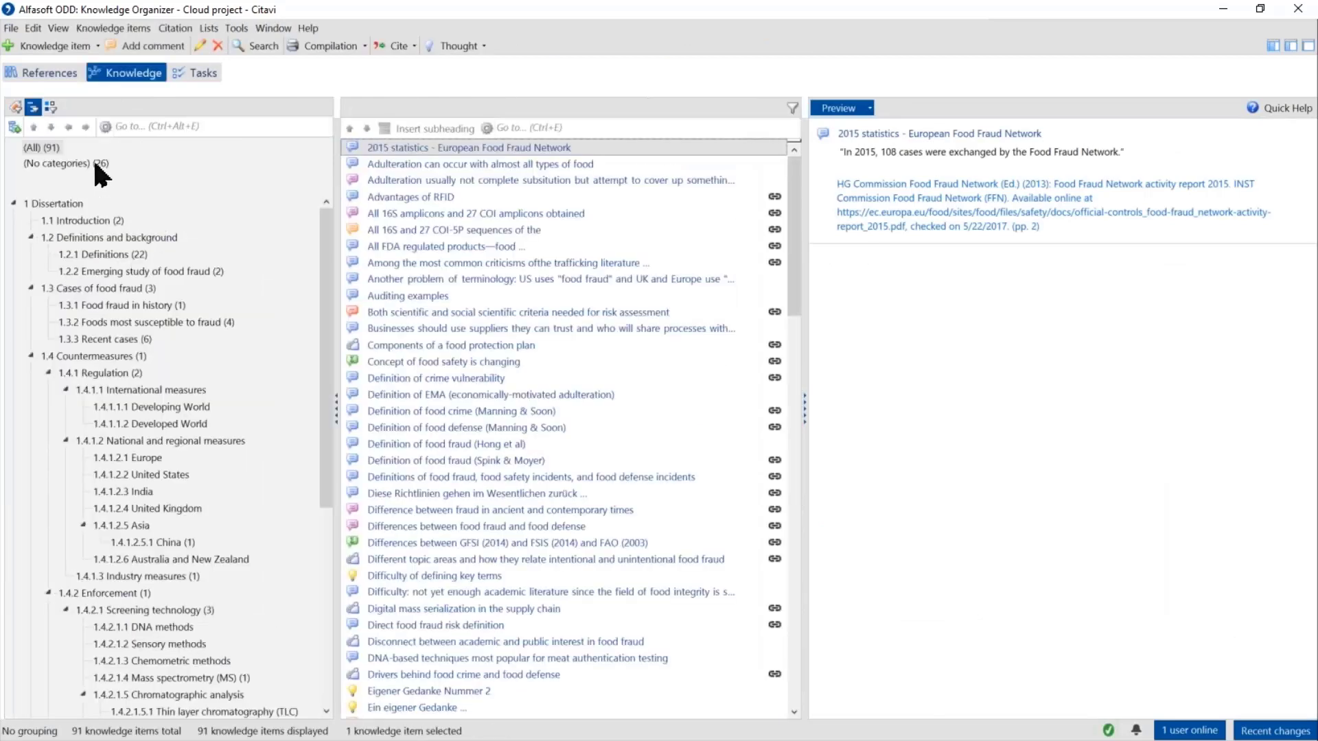
scroll(518, 232, down, 4)
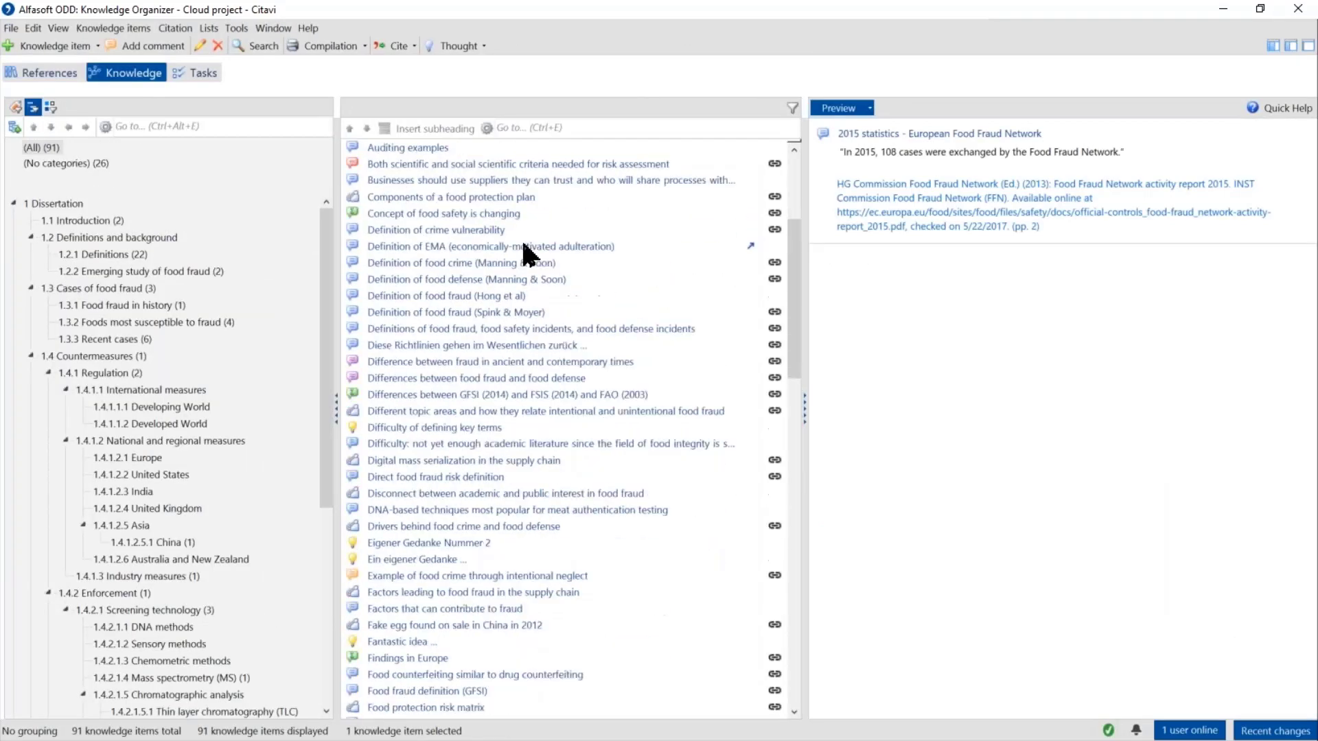
scroll(524, 247, down, 3)
click(39, 149)
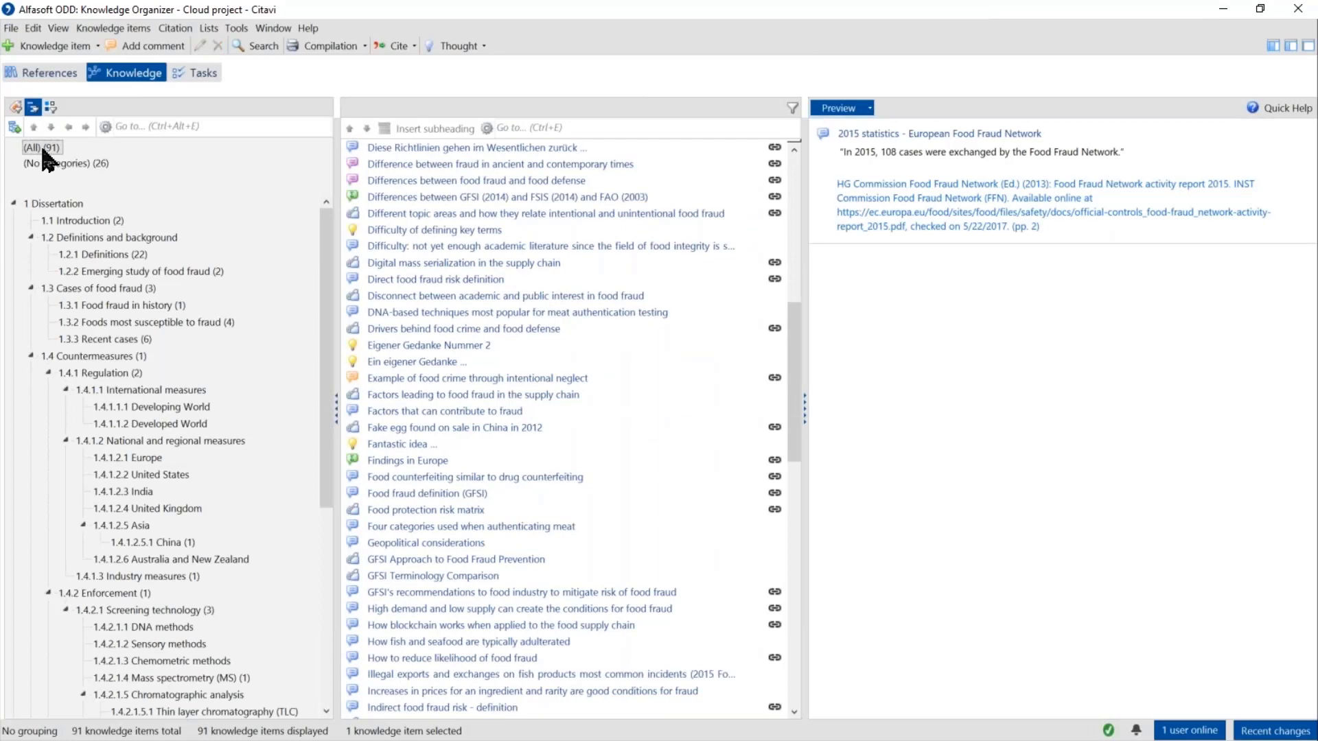
drag(794, 374, 799, 226)
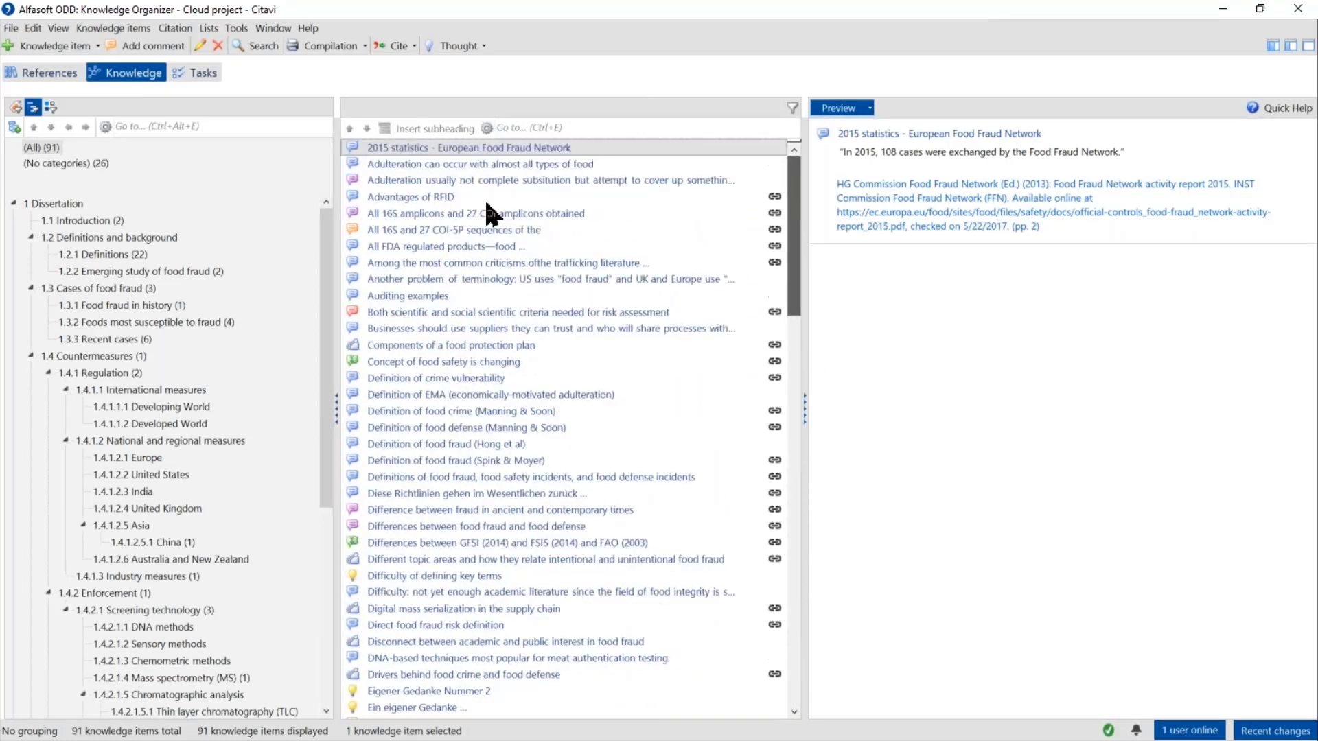
Show the knowledge items without categories and assign "Fantastic idea" and "All 16S amplicons and 27 COI amplicons obtained" to "1.4 Countermeasures".
click(66, 164)
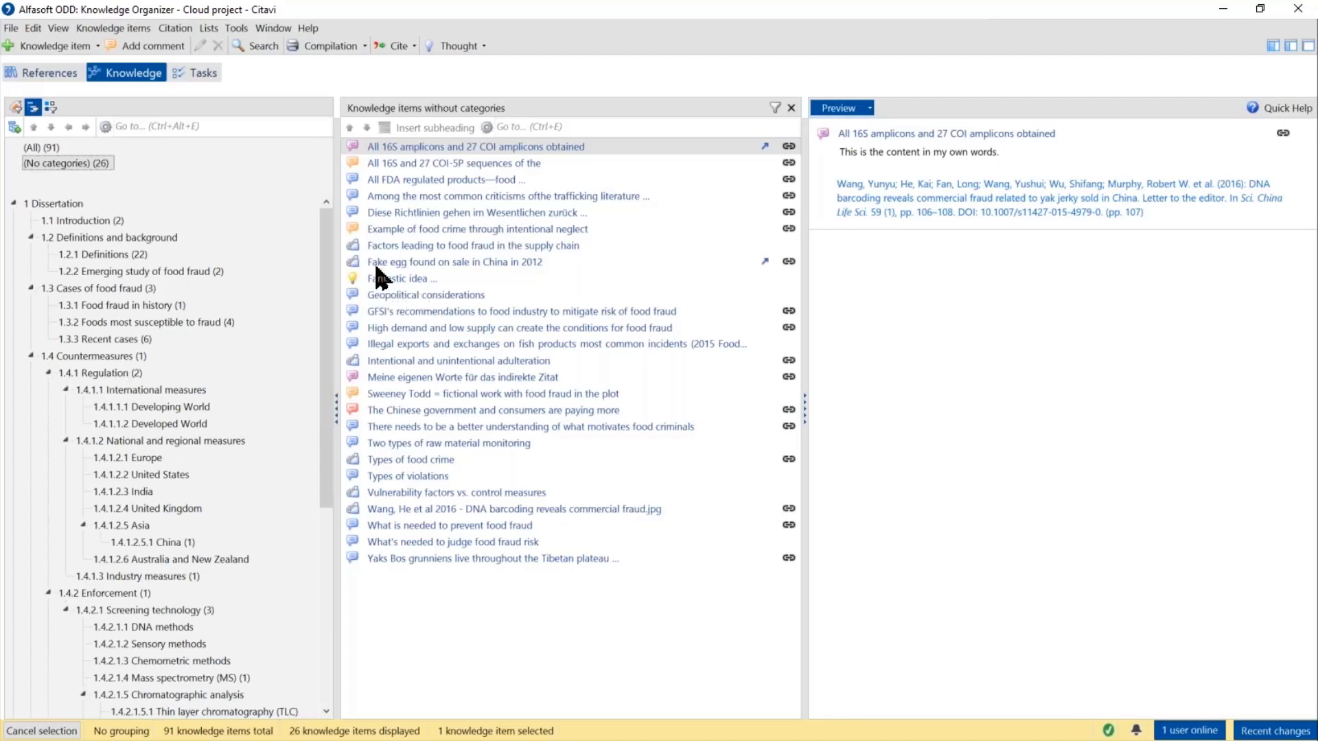
click(362, 278)
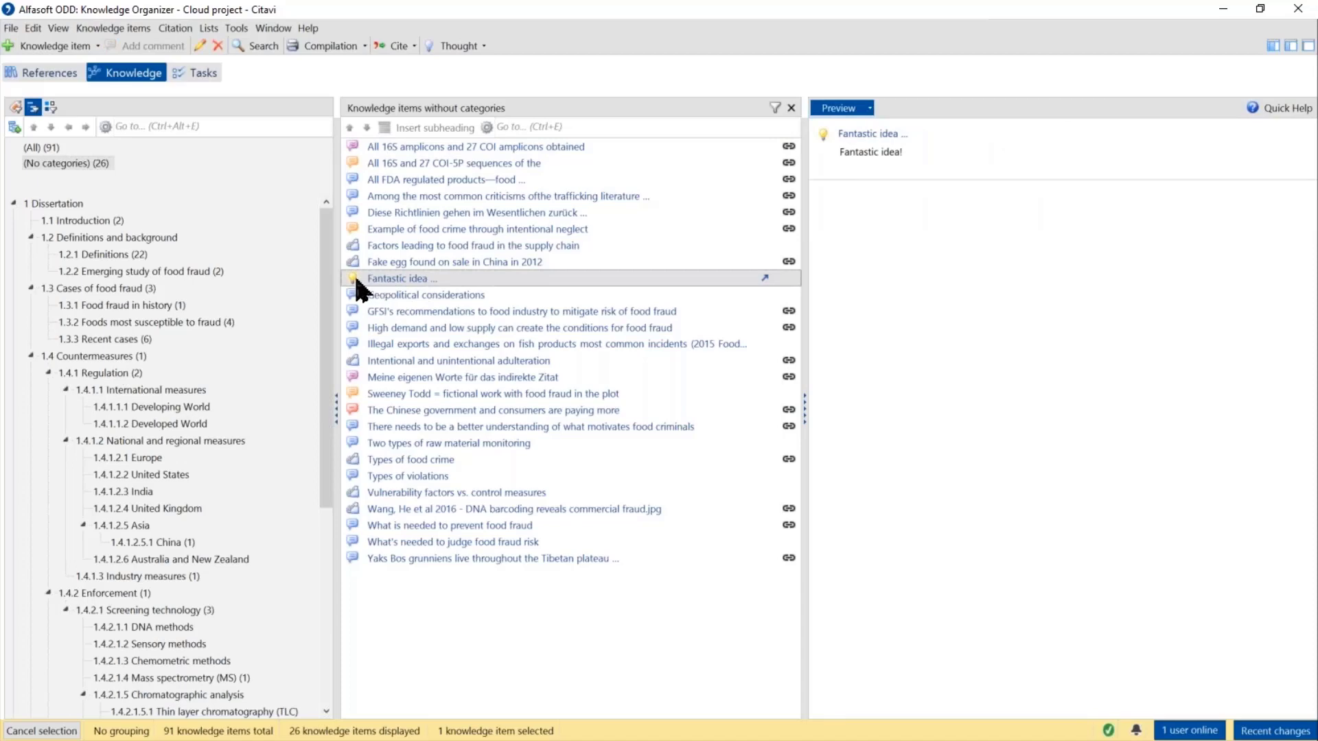
drag(361, 278, 160, 333)
drag(372, 142, 136, 359)
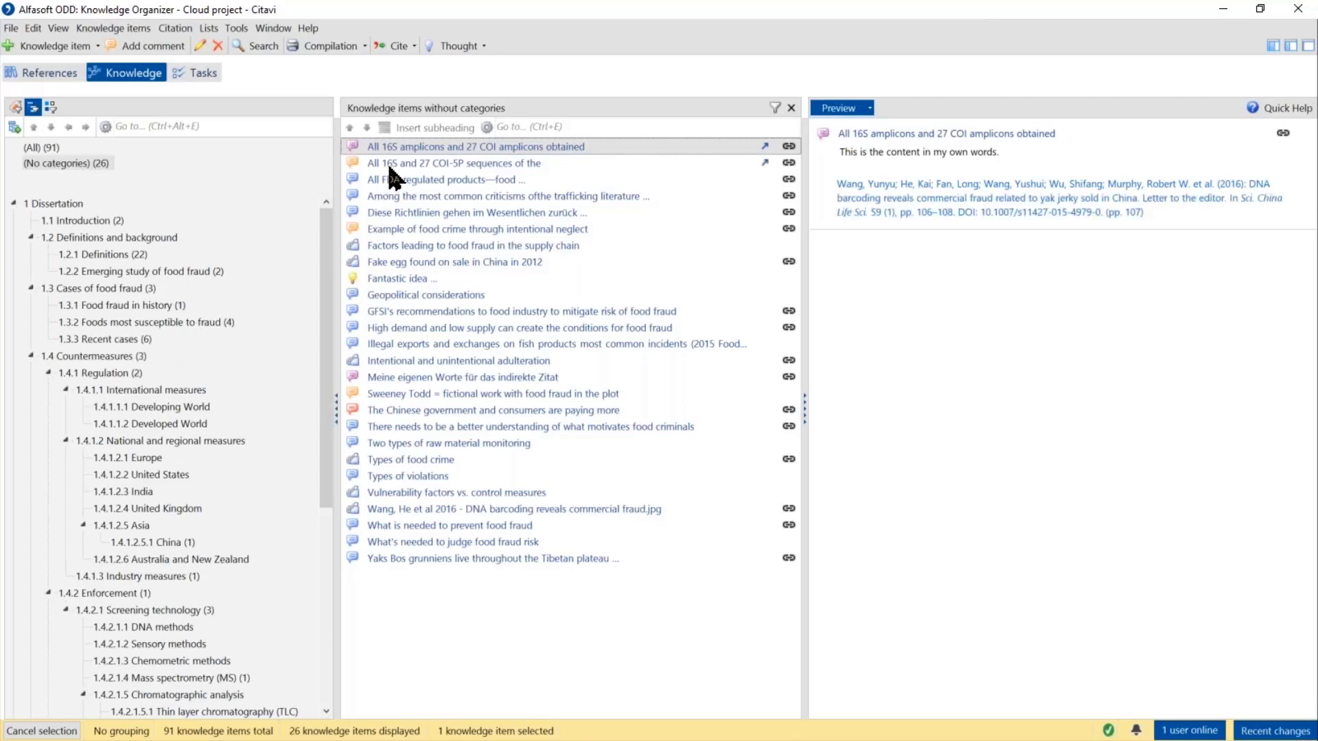
Enter "My comment" as the text of the knowledge item "All 16S and 27 COI-5P sequences of the" and finish editing it.
click(366, 163)
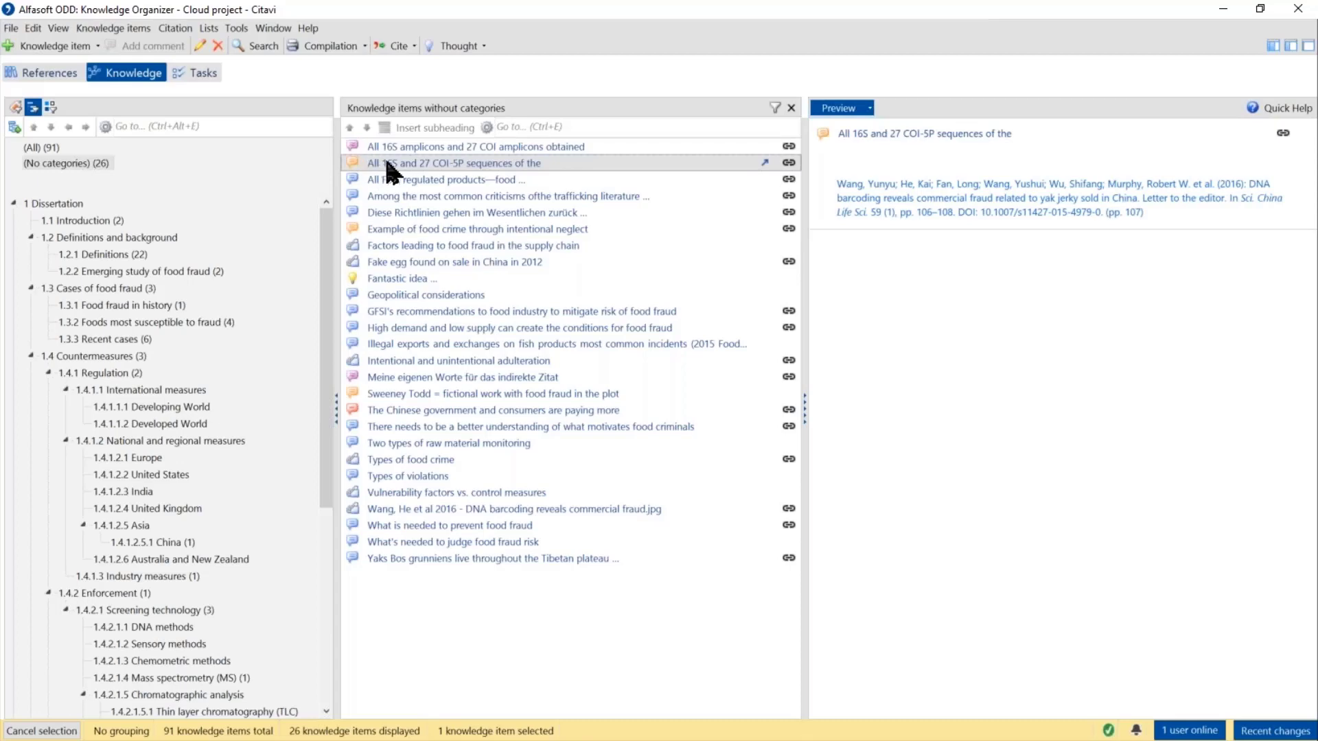
double_click(387, 162)
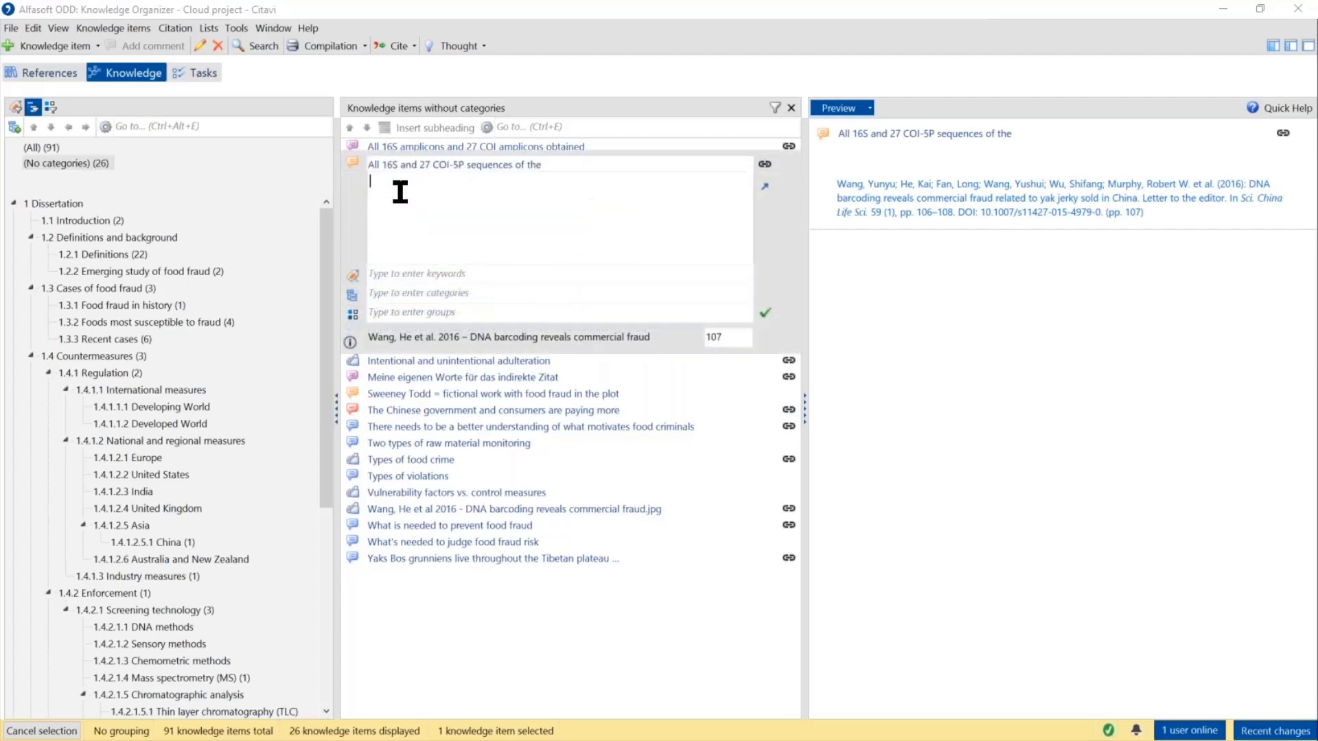
text(My comment)
click(672, 374)
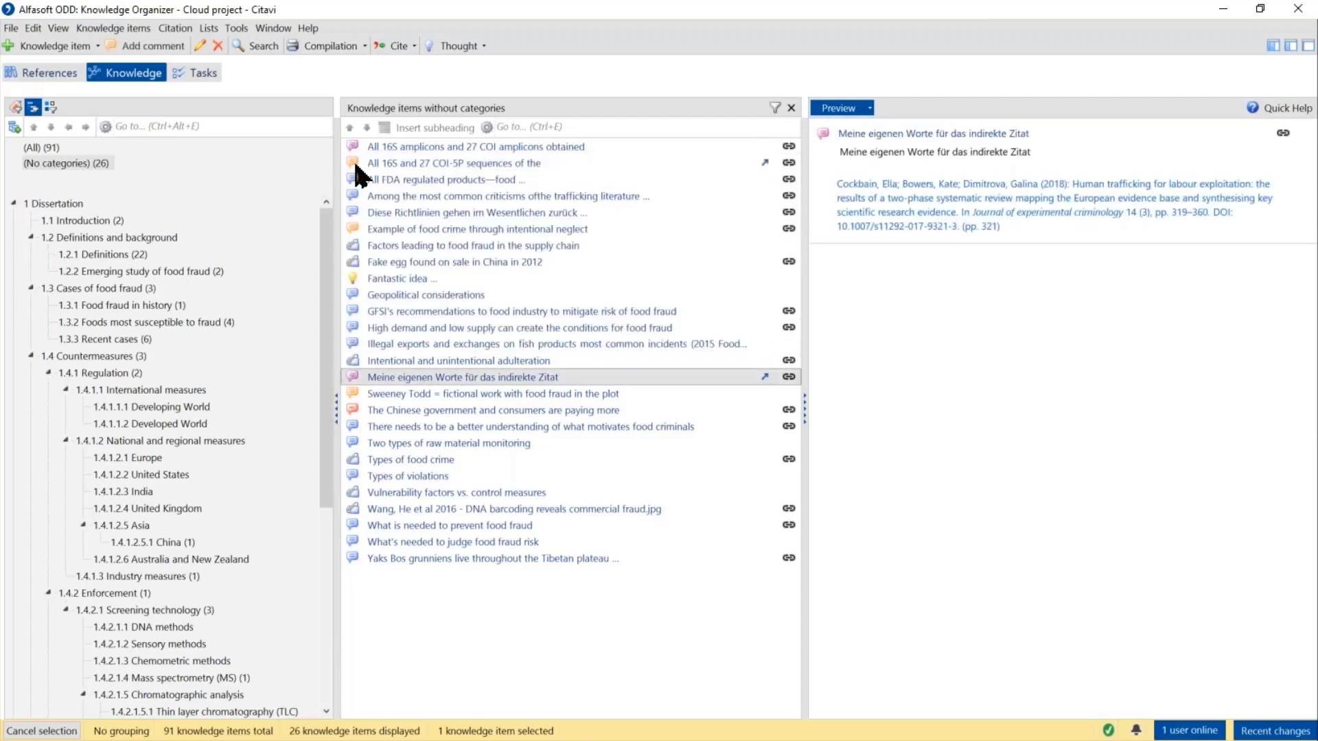
Assign "All 16S and 27 COI-5P sequences of the" and the image "DNA barcoding reveals commercial fraud.jpg" to the category "1.4 Countermeasures".
drag(352, 159, 118, 356)
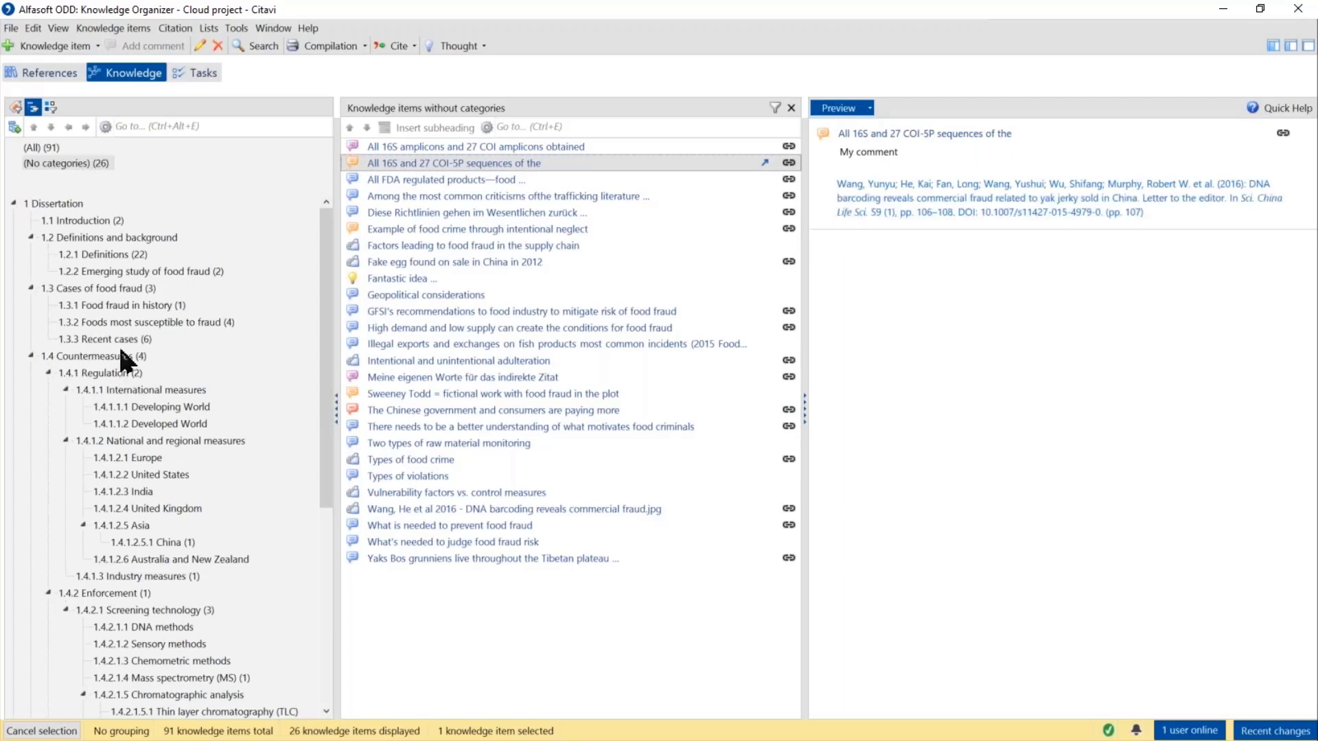
click(381, 245)
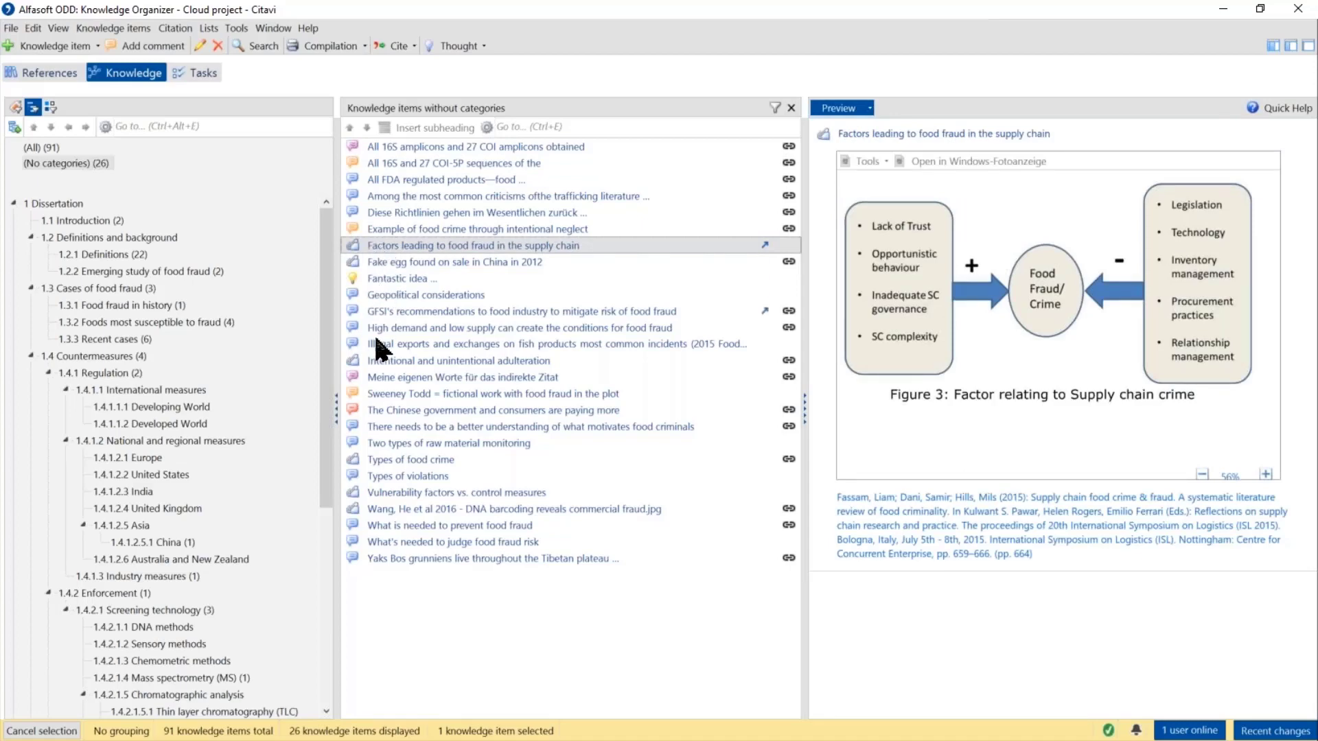
click(368, 509)
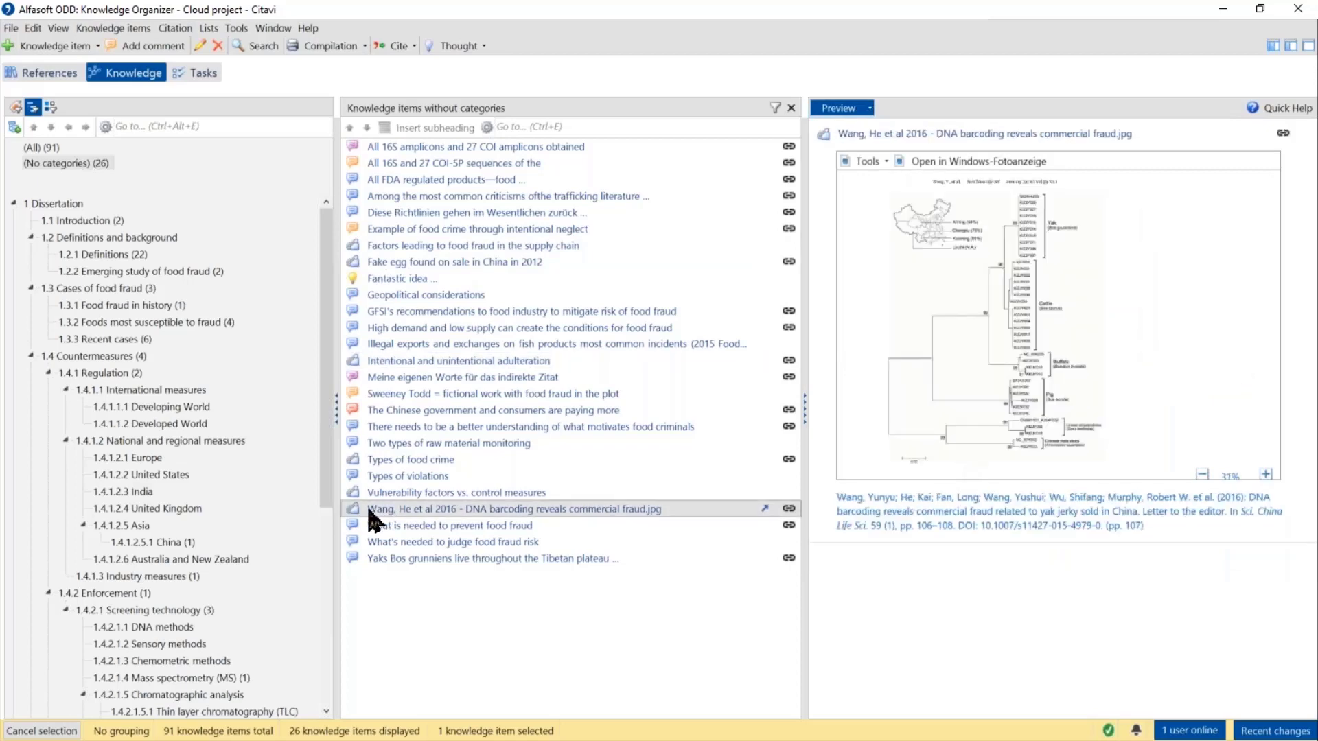
drag(357, 511, 136, 357)
In "1.4 Countermeasures", order "Fantastic idea" first, "All 16S amplicons and 27 COI amplicons obtained" second and the DNA barcoding image third.
click(114, 357)
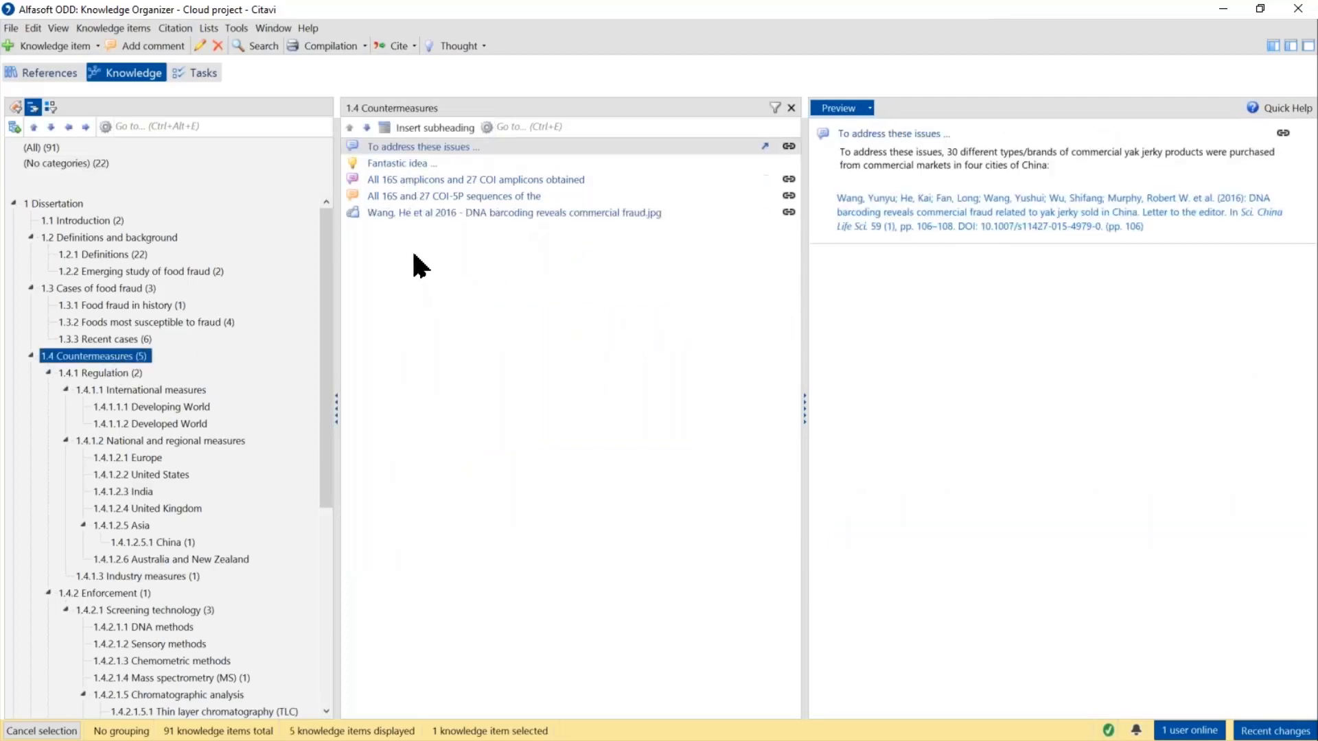
click(385, 168)
click(349, 128)
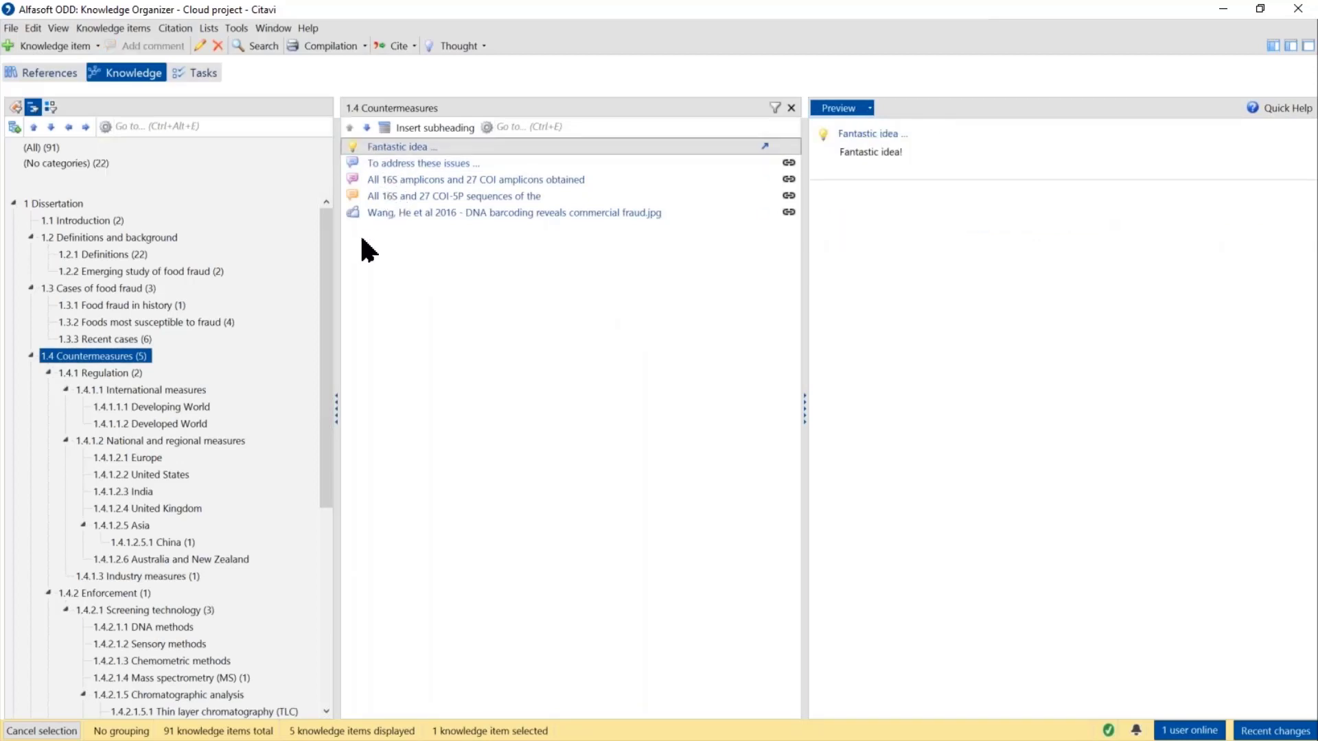
click(375, 180)
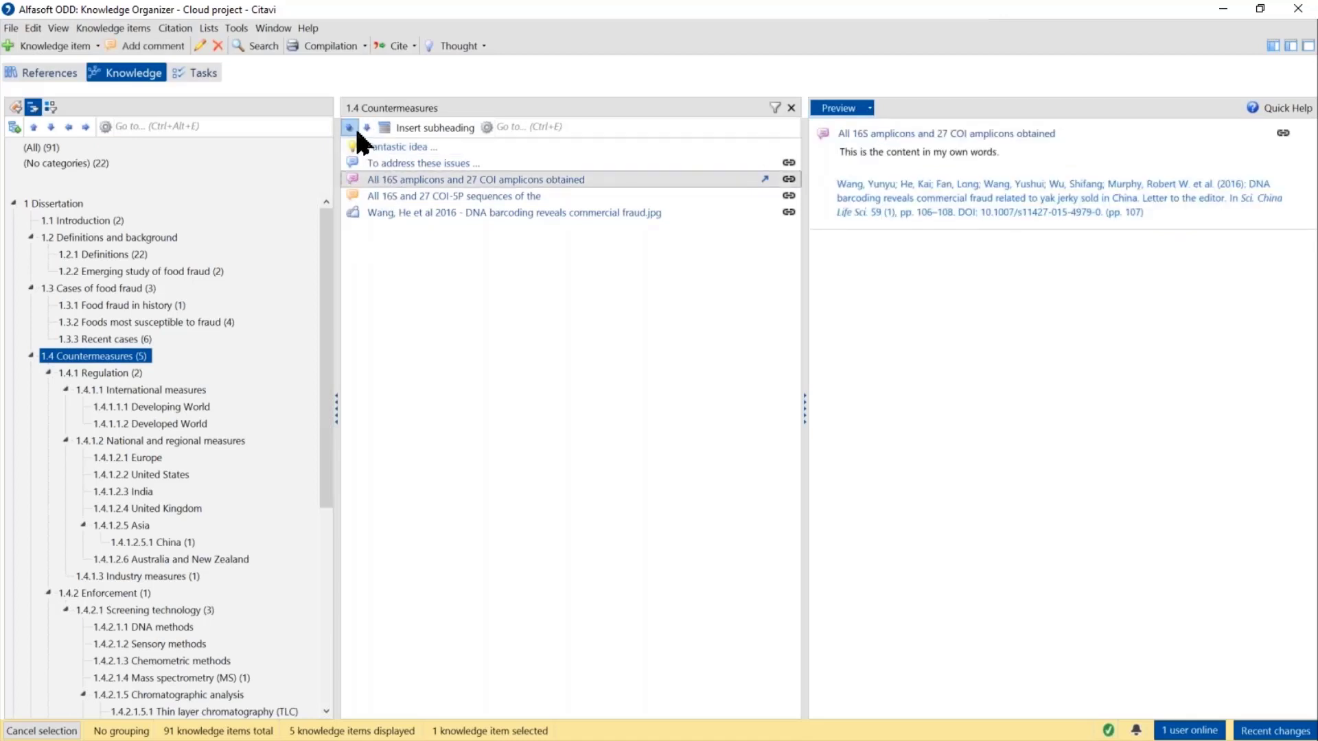
click(350, 127)
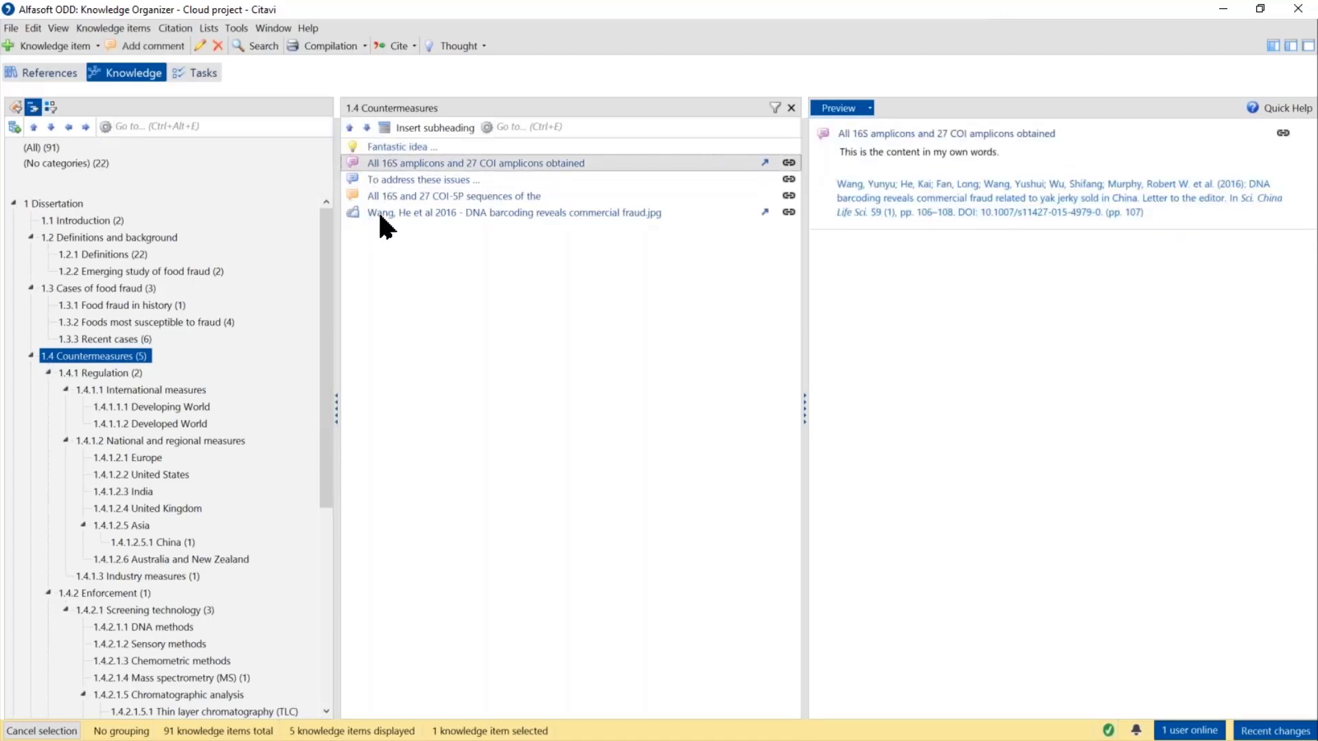
click(377, 210)
click(350, 127)
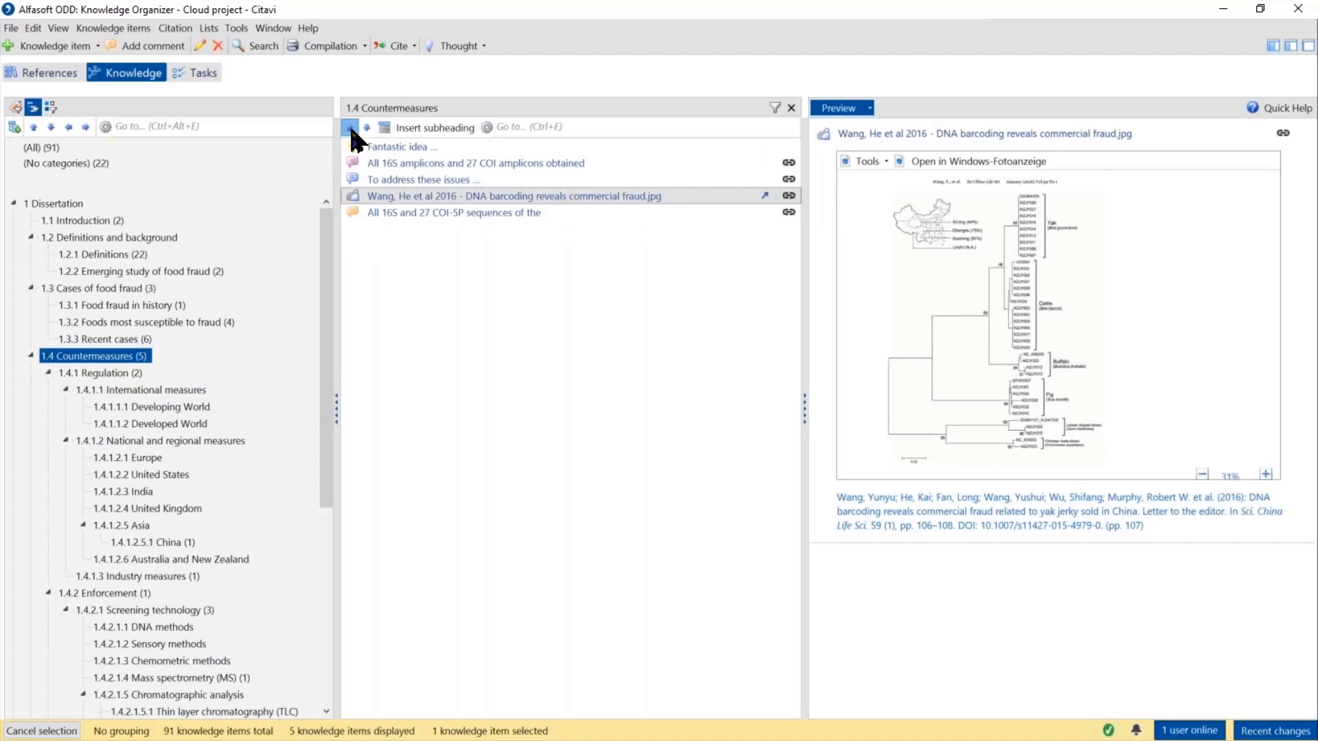
click(350, 127)
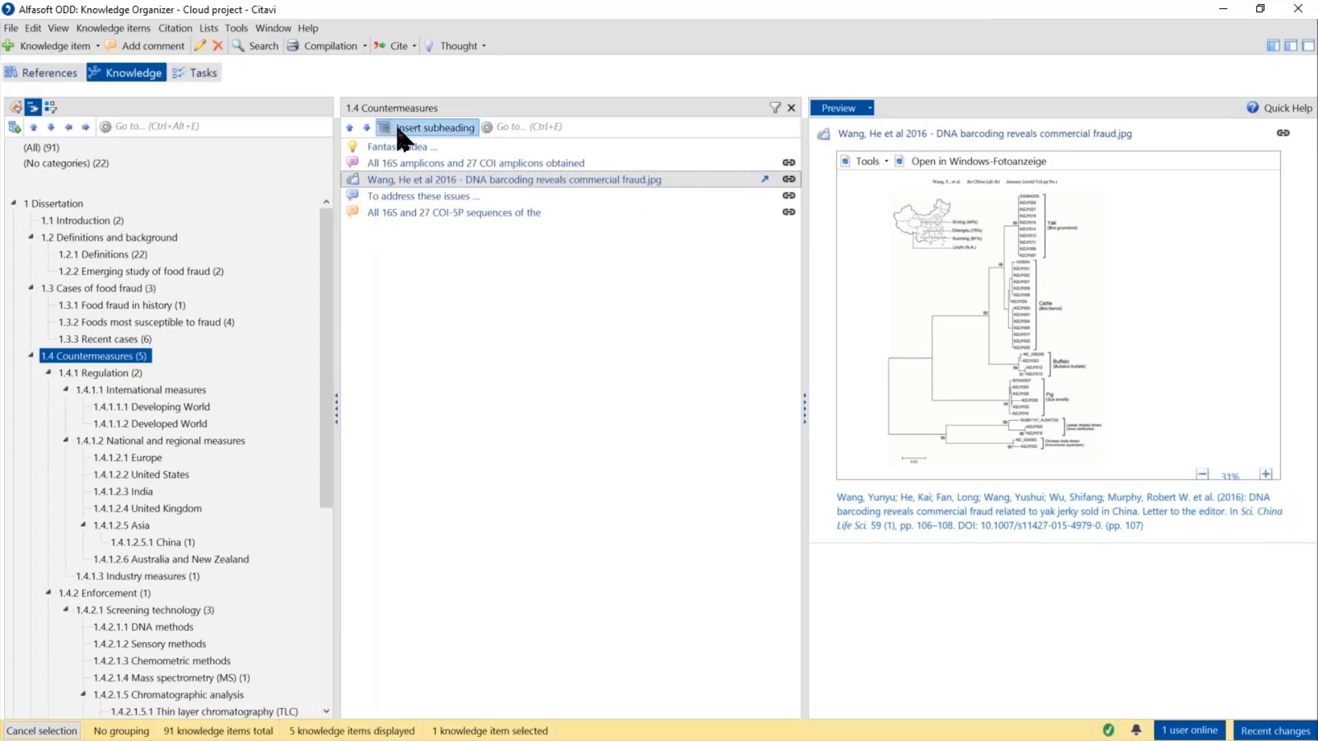
Select the first four knowledge items in "1.4 Countermeasures" together and read them in sequence in the preview.
click(393, 143)
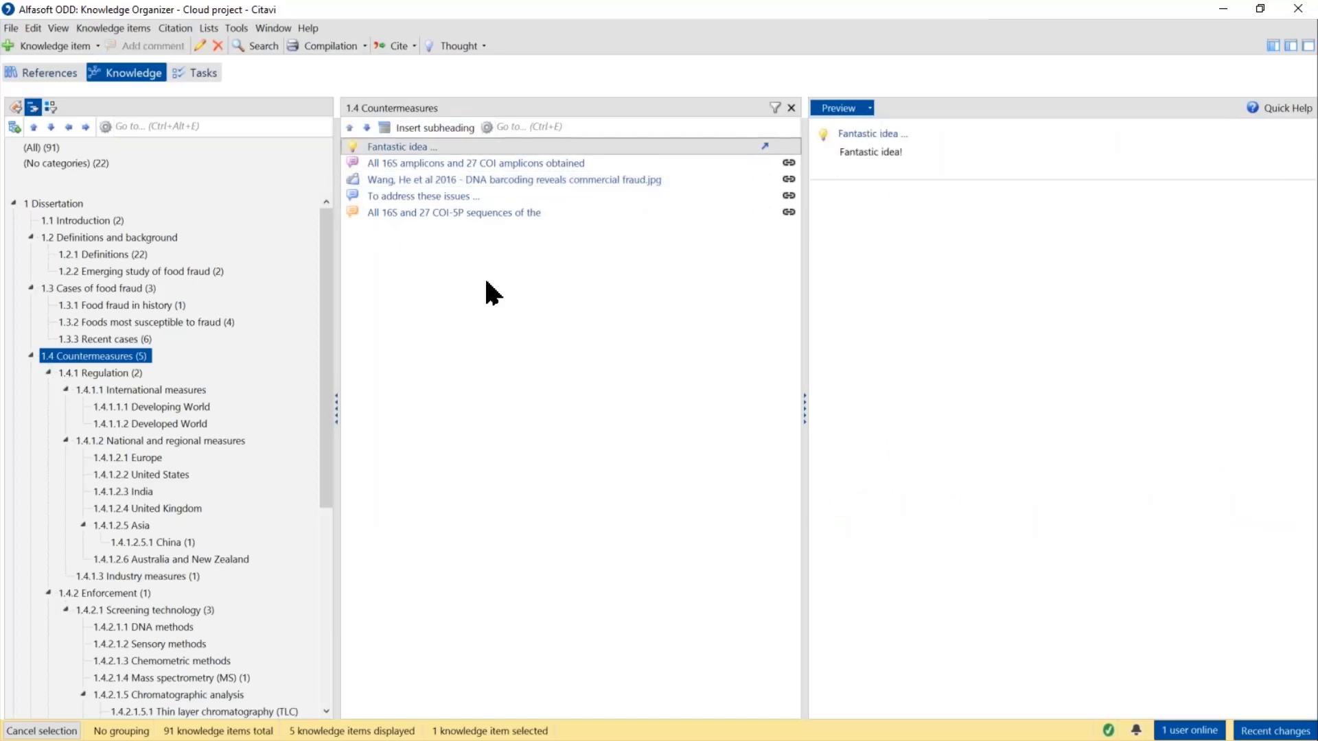
key(shift+Down)
key(shift+Down)
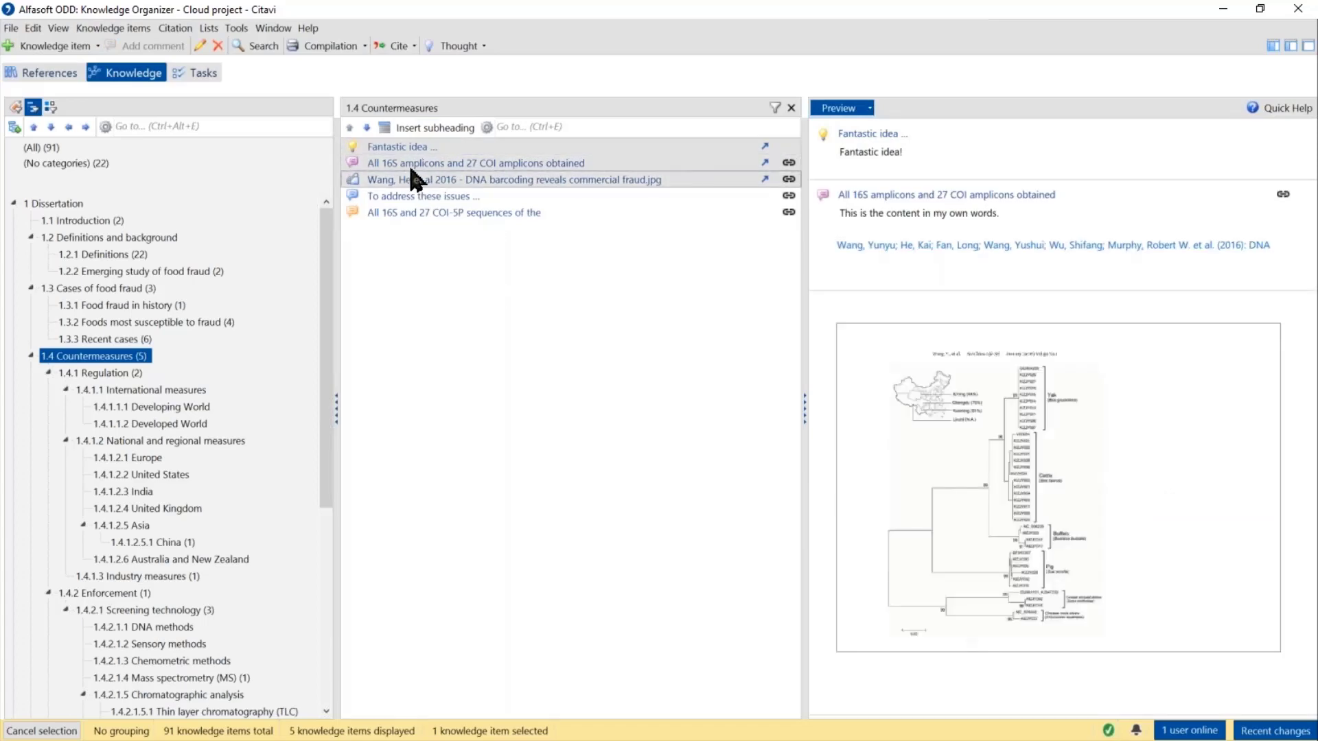
key(shift+Down)
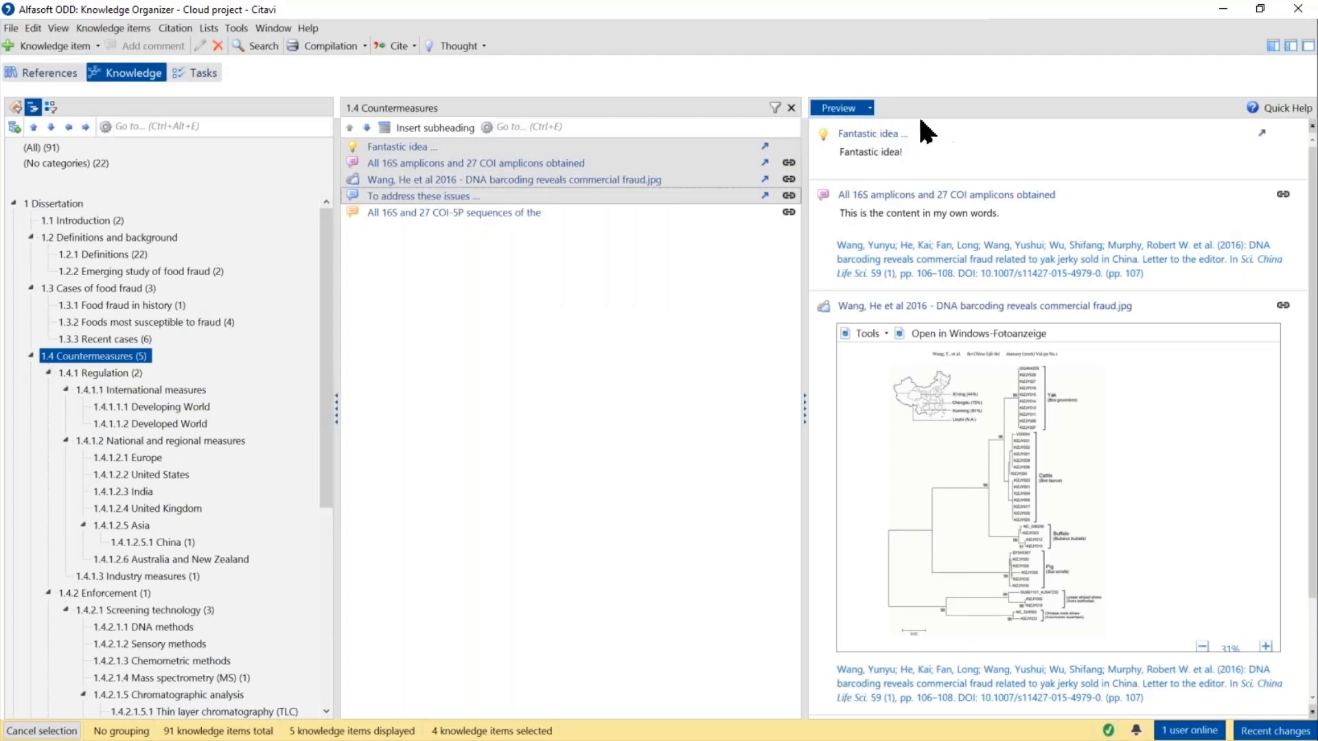
click(406, 163)
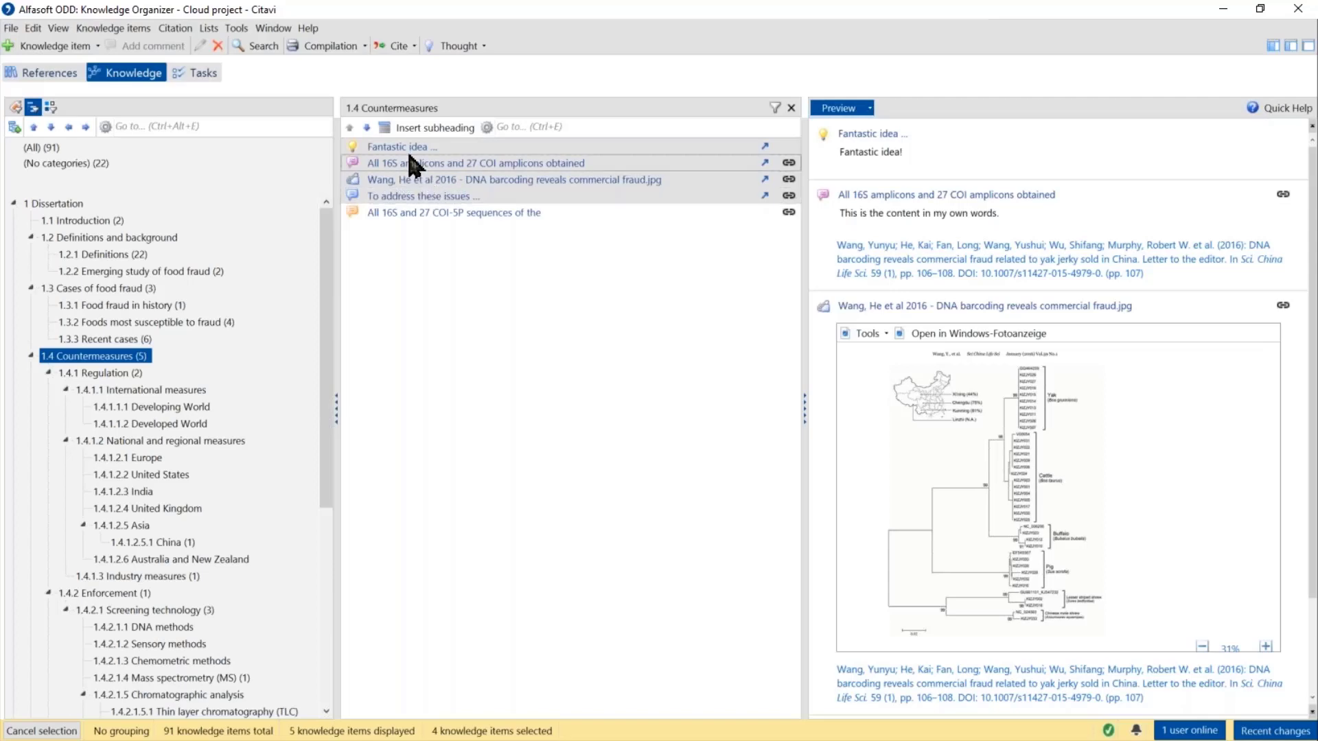
click(399, 147)
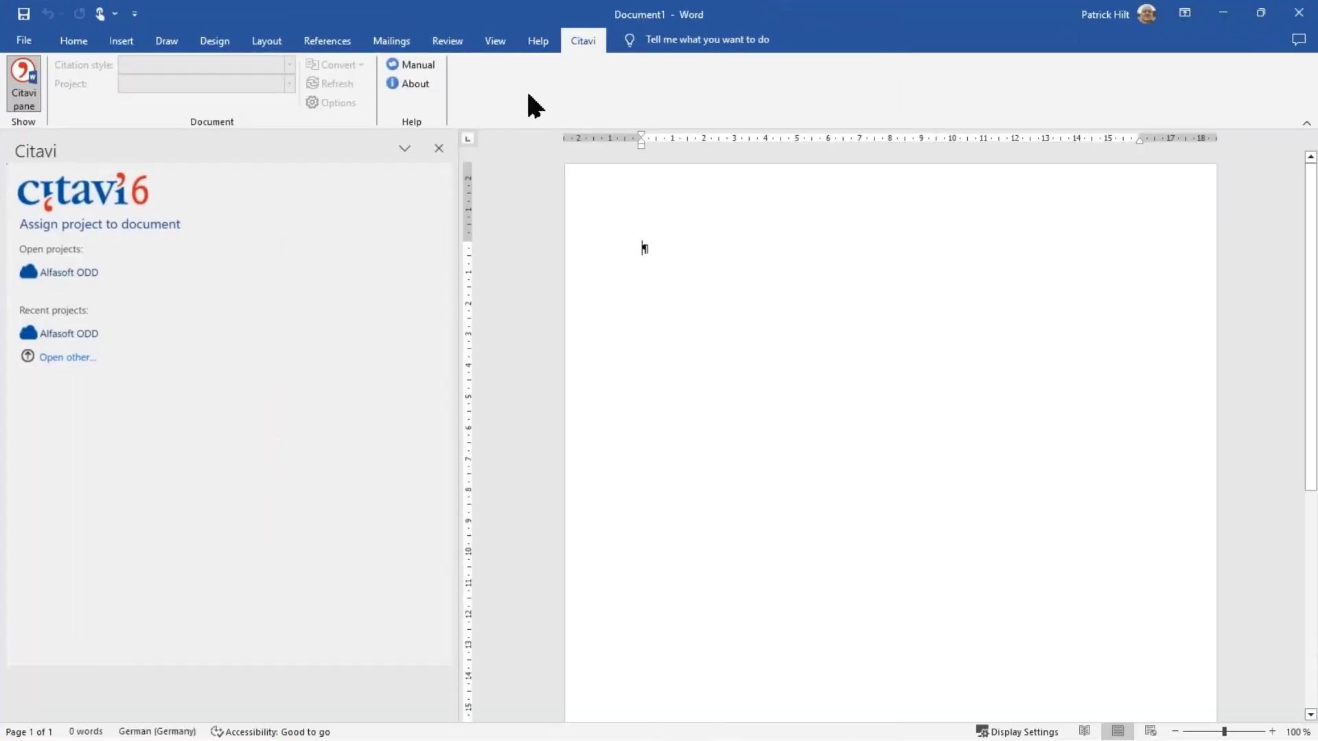
Switch to Word, assign the Alfasoft ODD project to the document, and look through its references, knowledge items, chapters and citations.
click(66, 275)
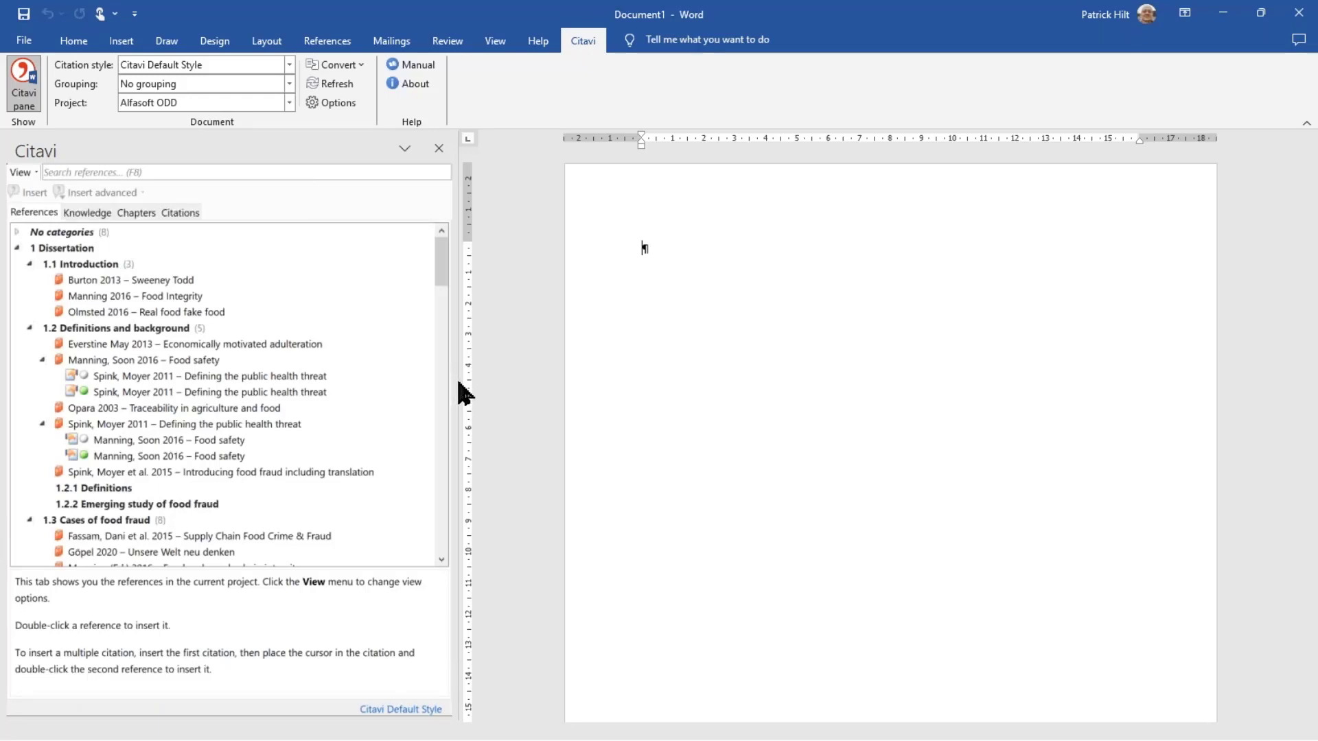
drag(453, 382, 378, 386)
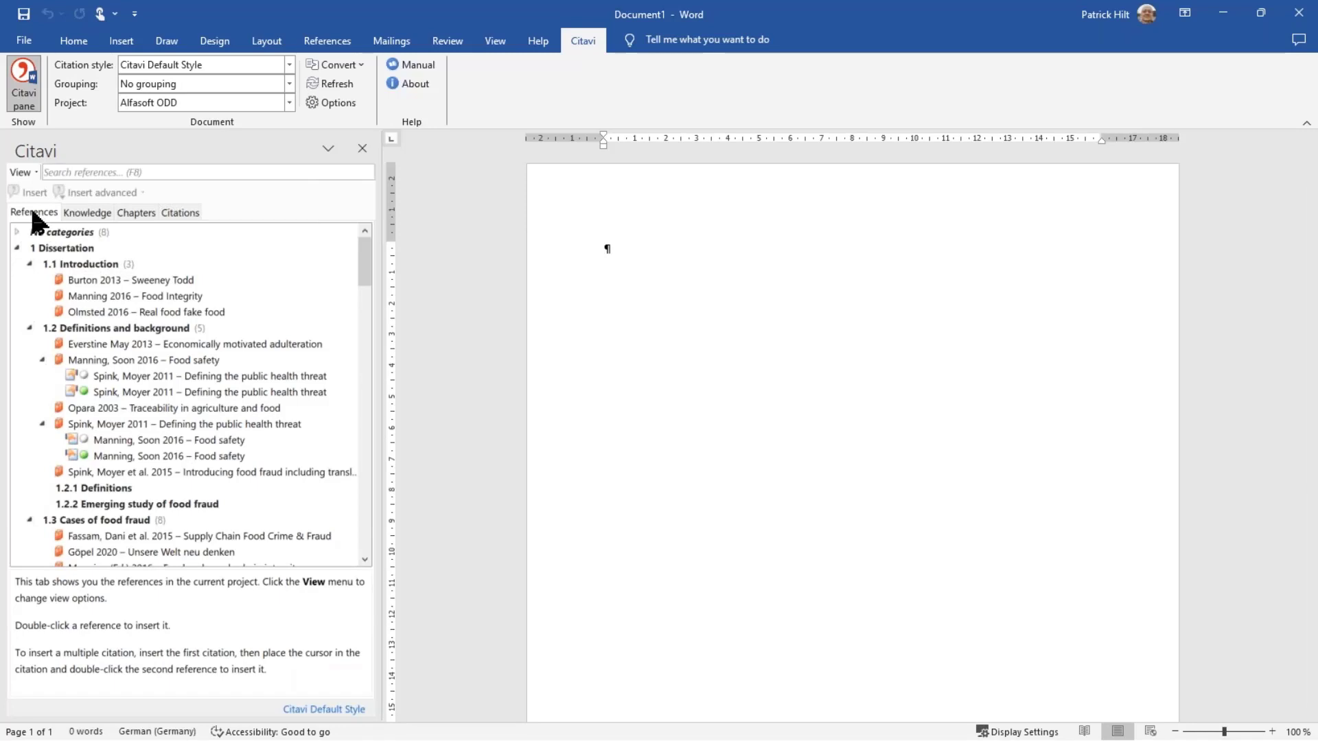
click(82, 213)
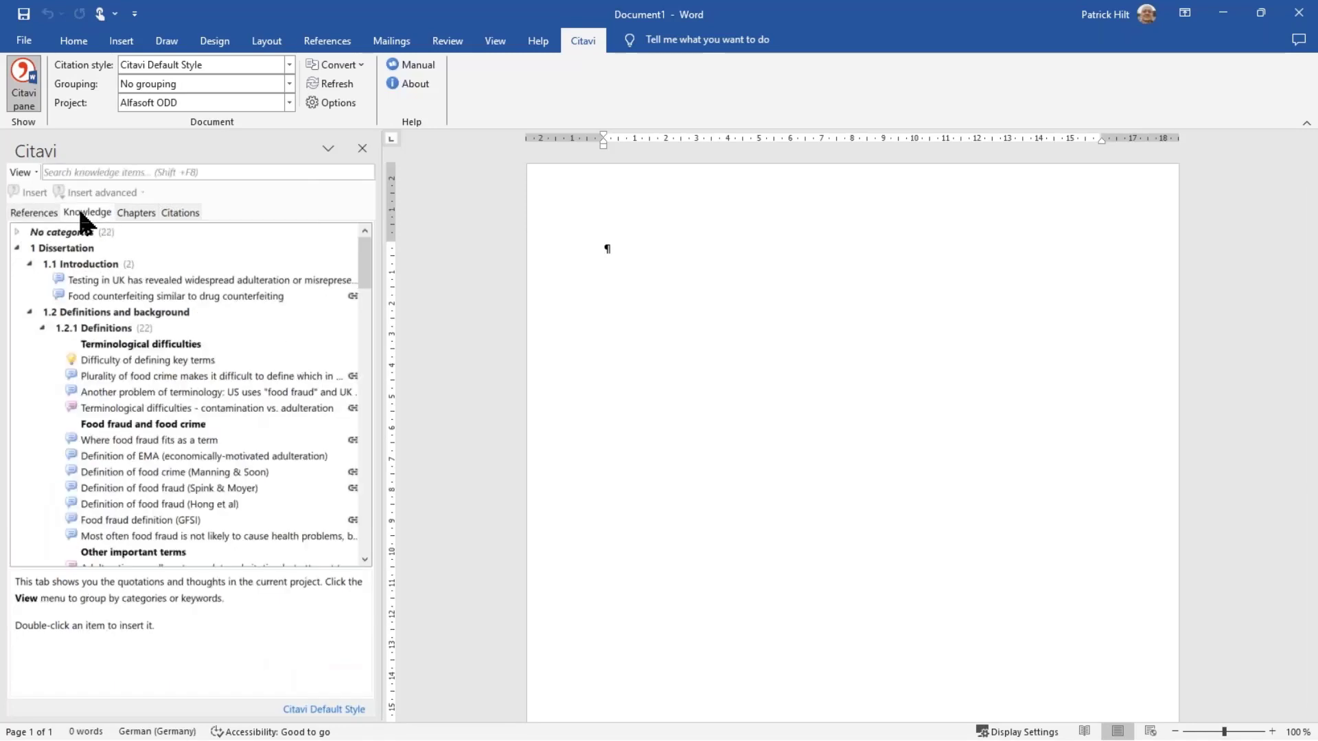
click(134, 212)
click(180, 213)
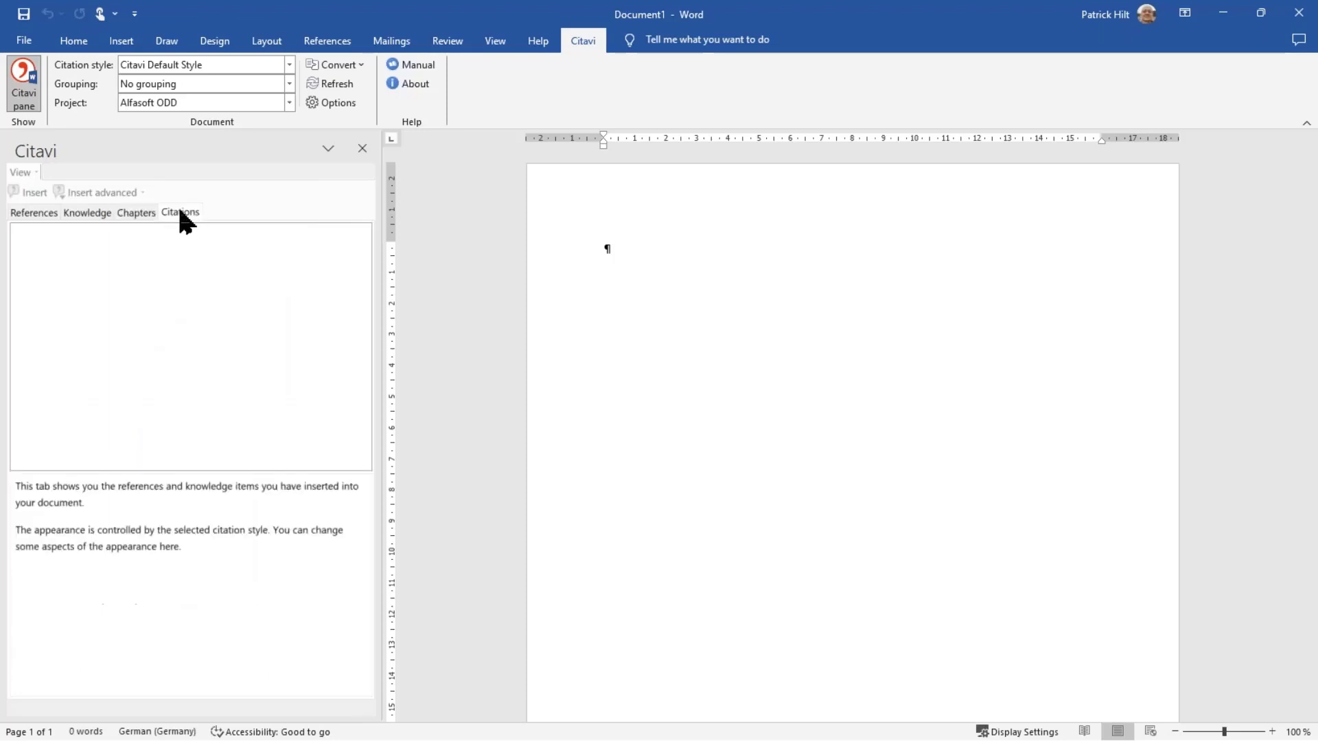
click(135, 213)
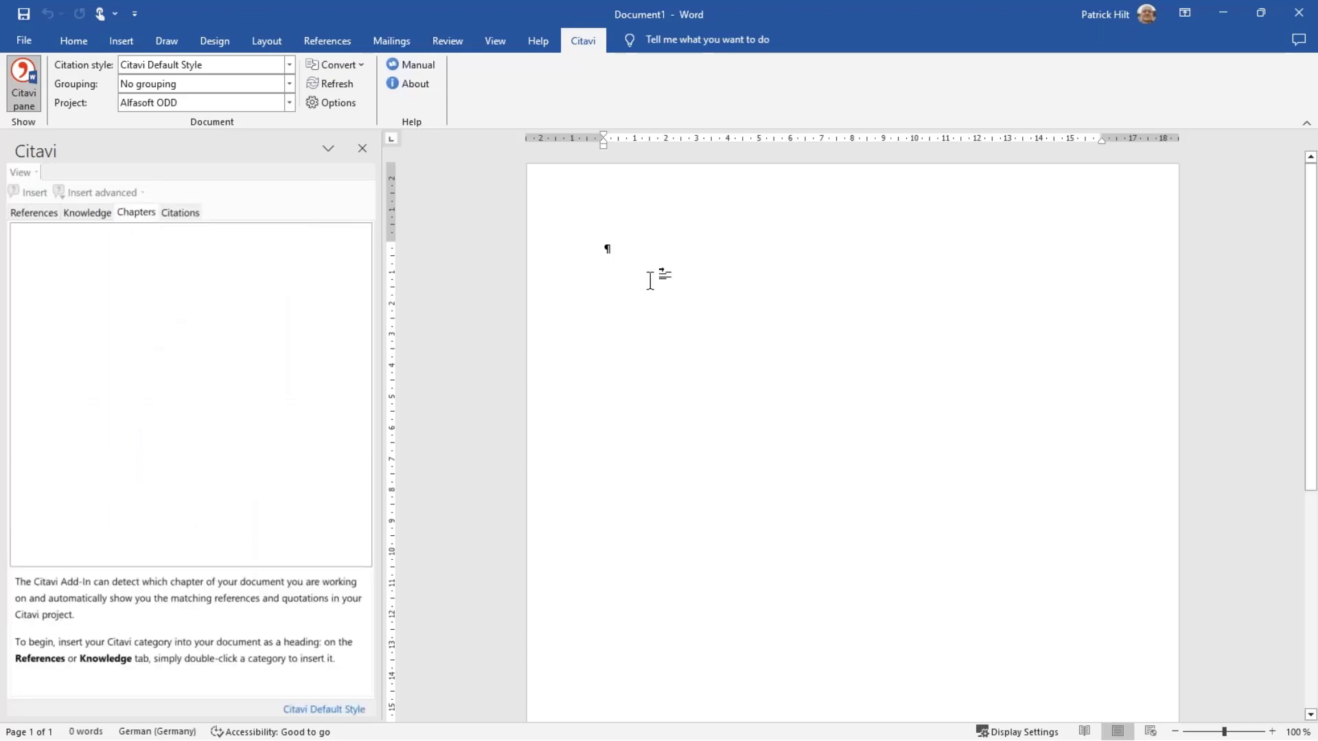
click(31, 215)
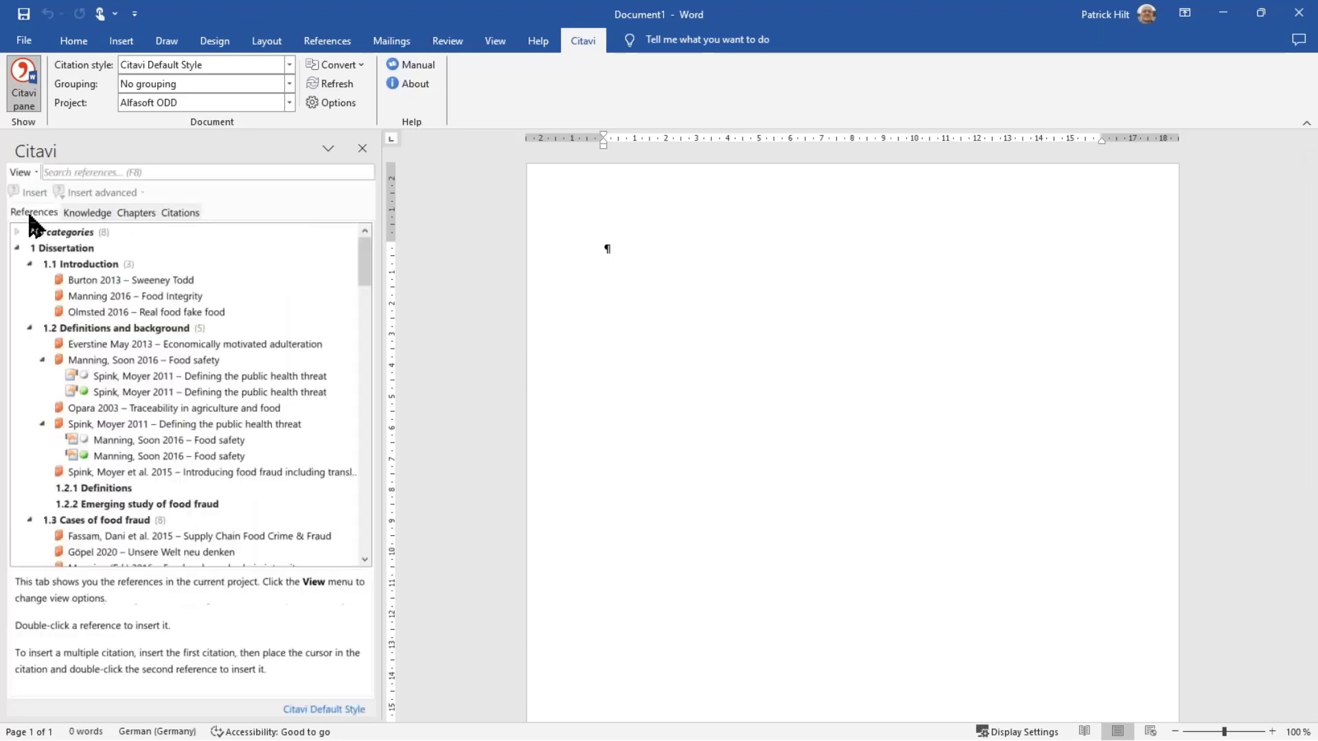
Insert only the subcategories of "1 Dissertation" into the document as headings and review the resulting chapter structure.
click(65, 249)
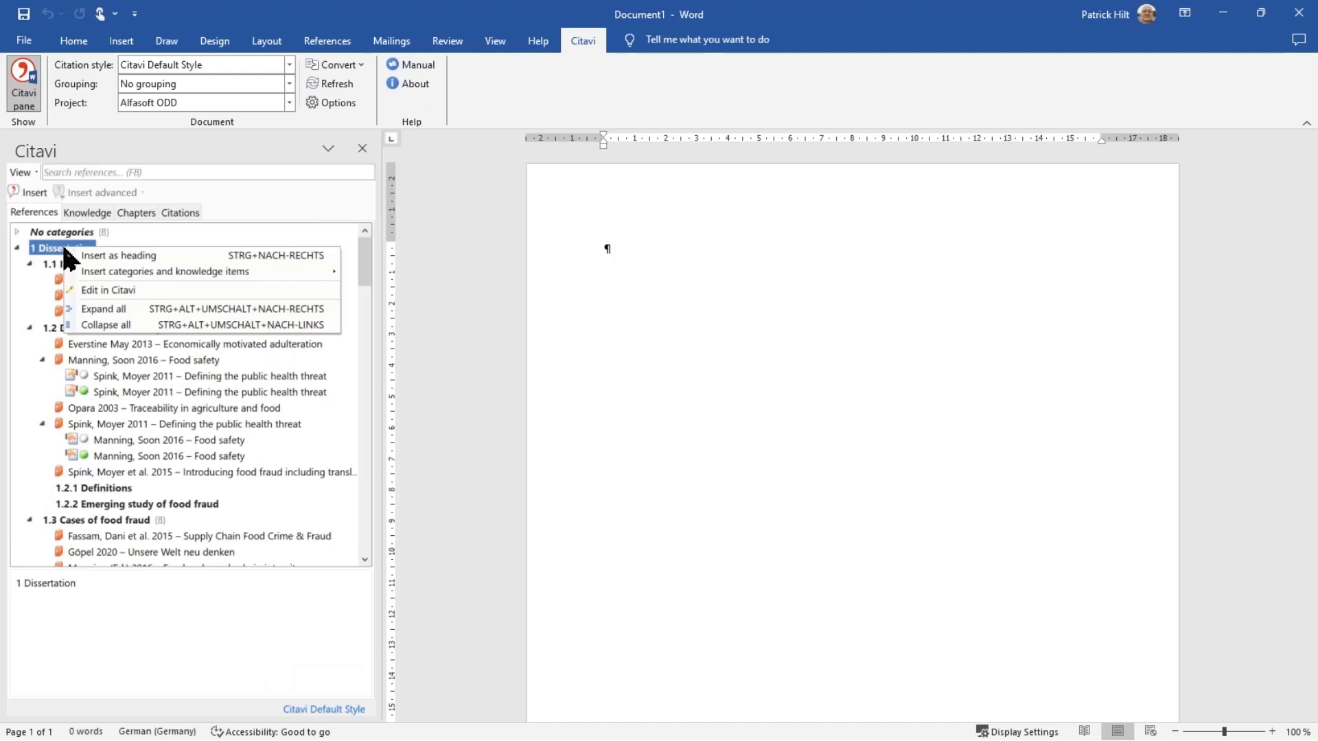
mouse_move(102, 271)
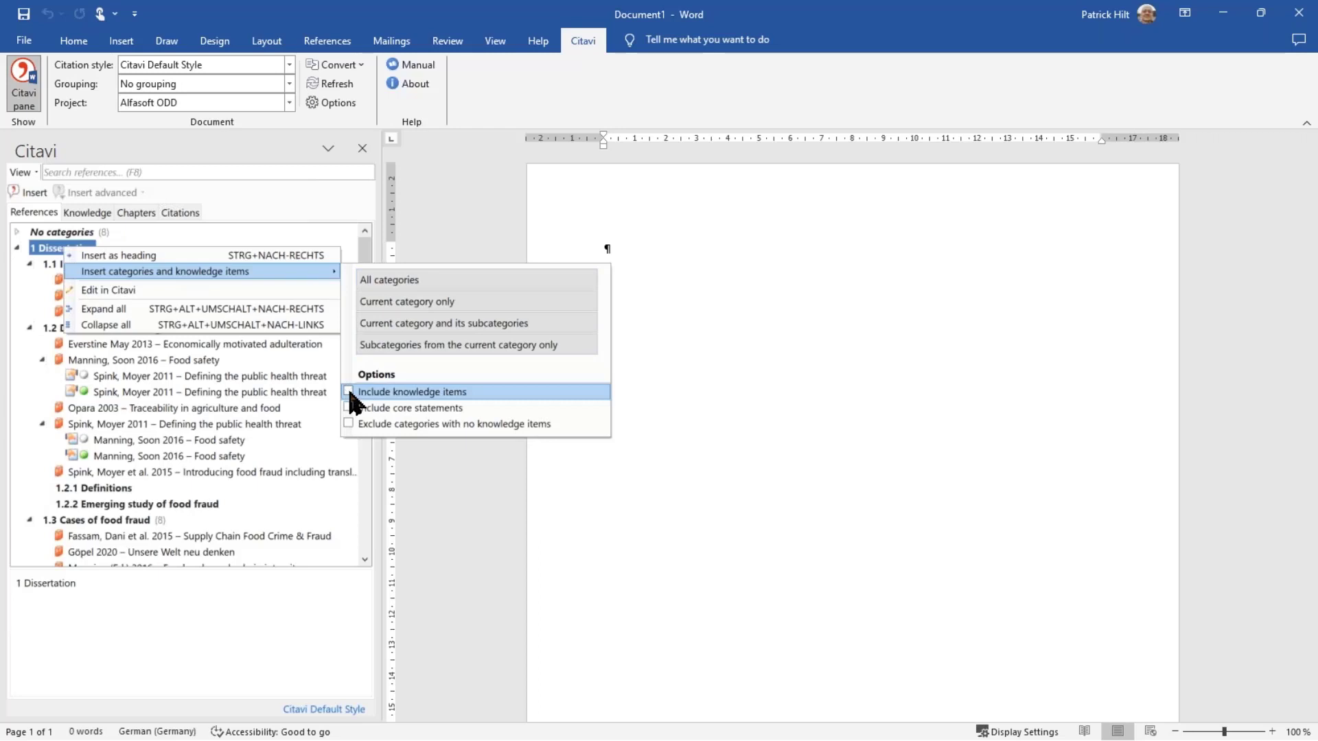
click(393, 345)
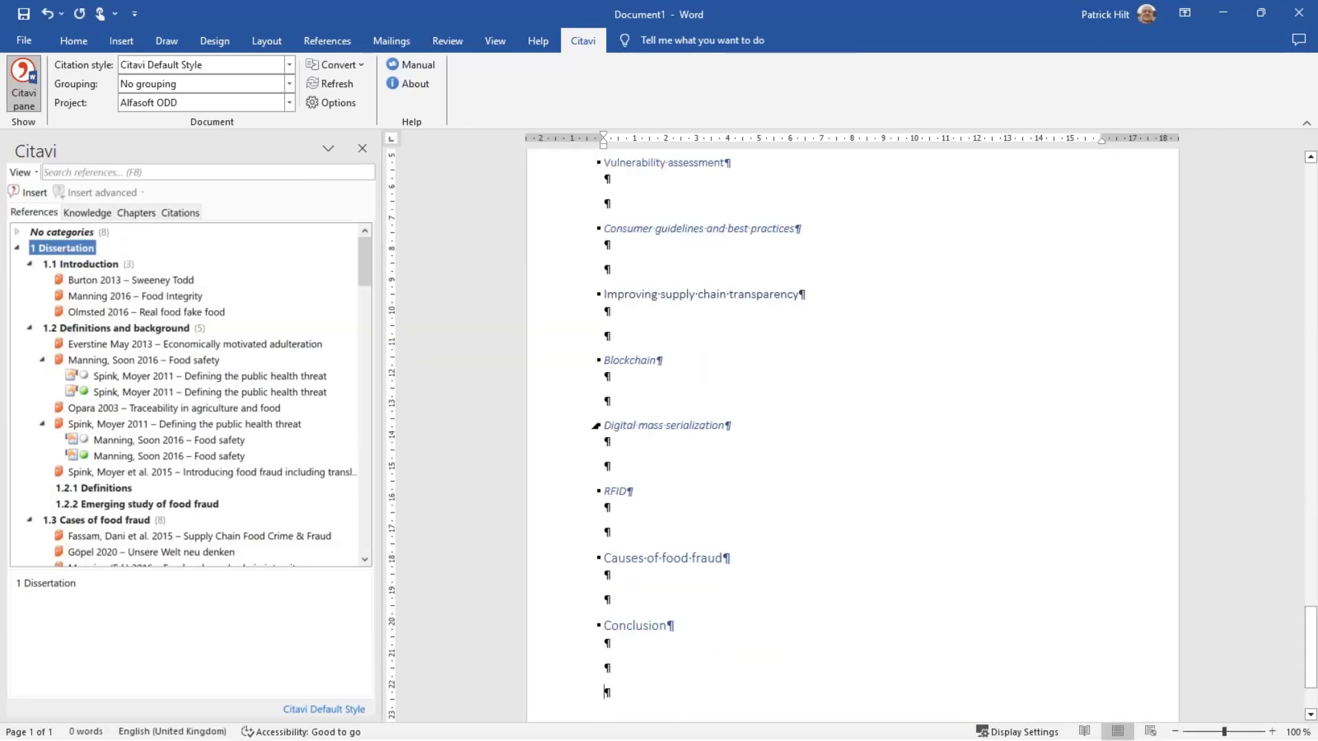
scroll(659, 526, down, 2)
scroll(658, 526, up, 10)
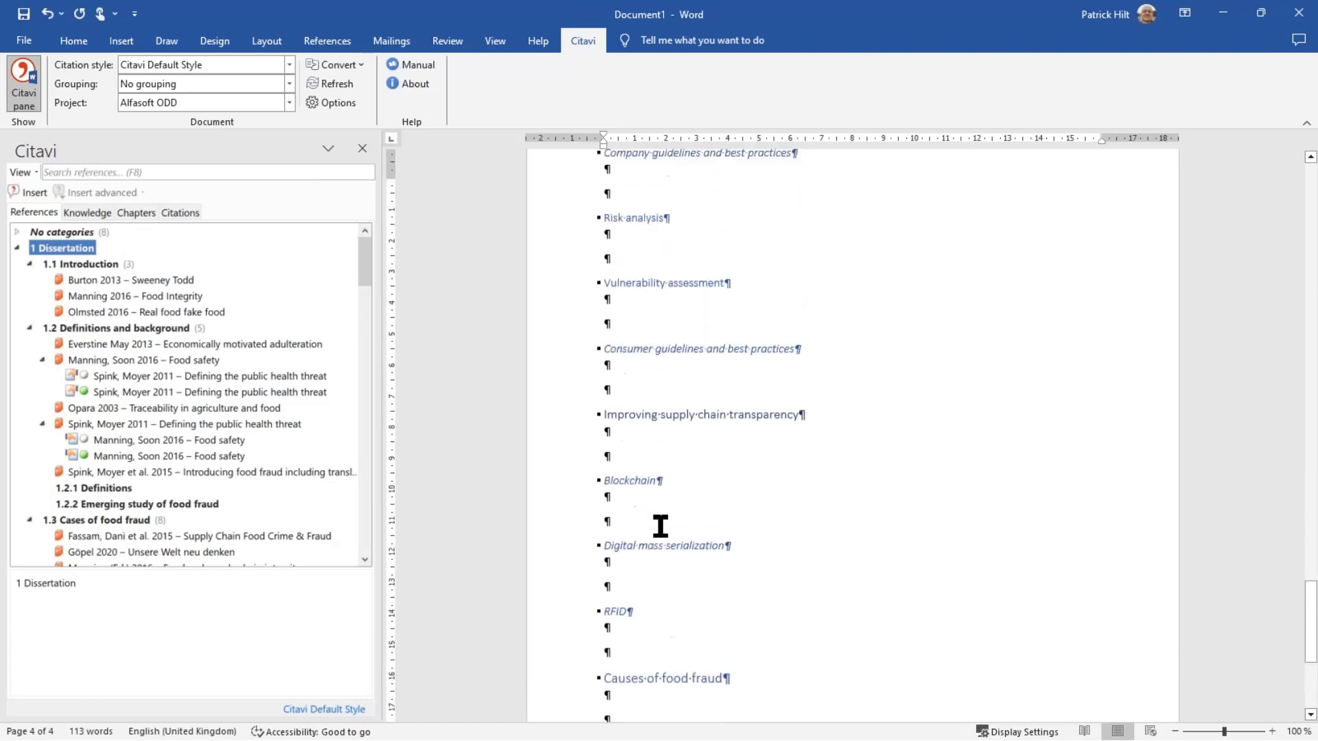
scroll(658, 526, up, 15)
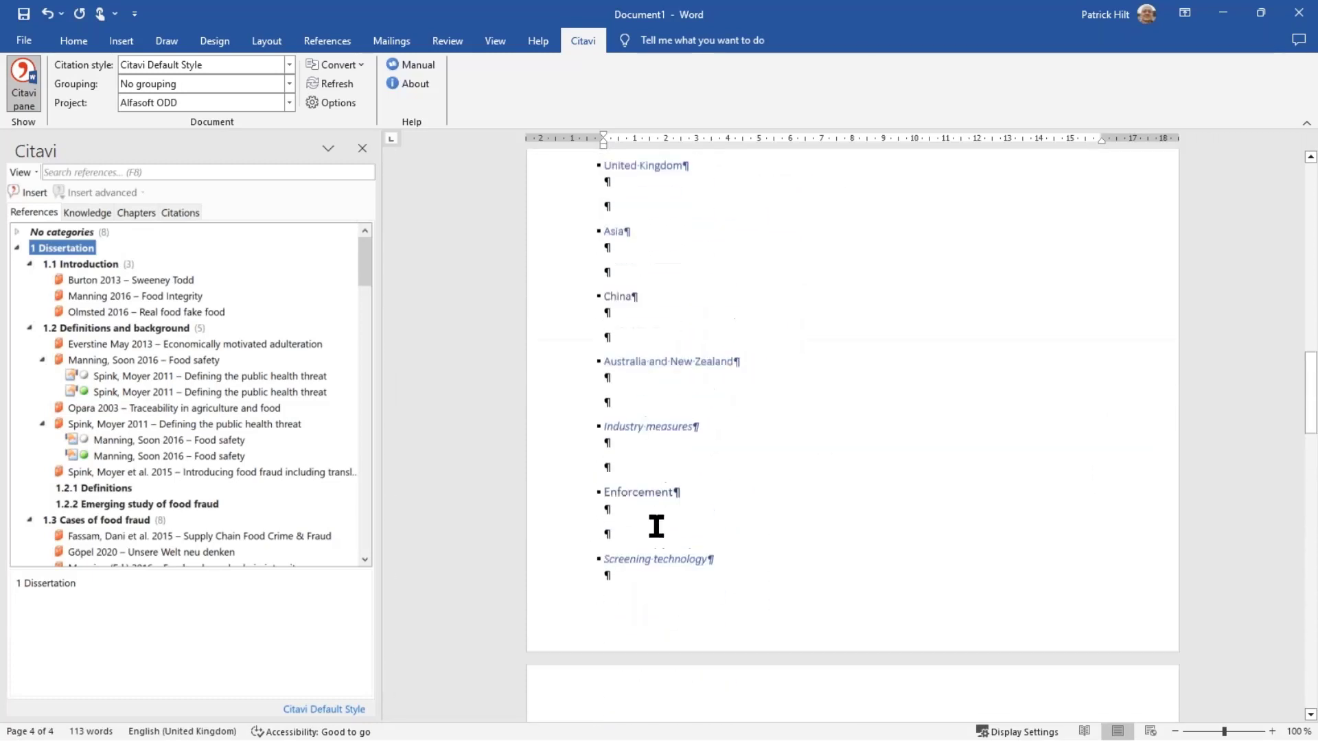
scroll(655, 526, up, 10)
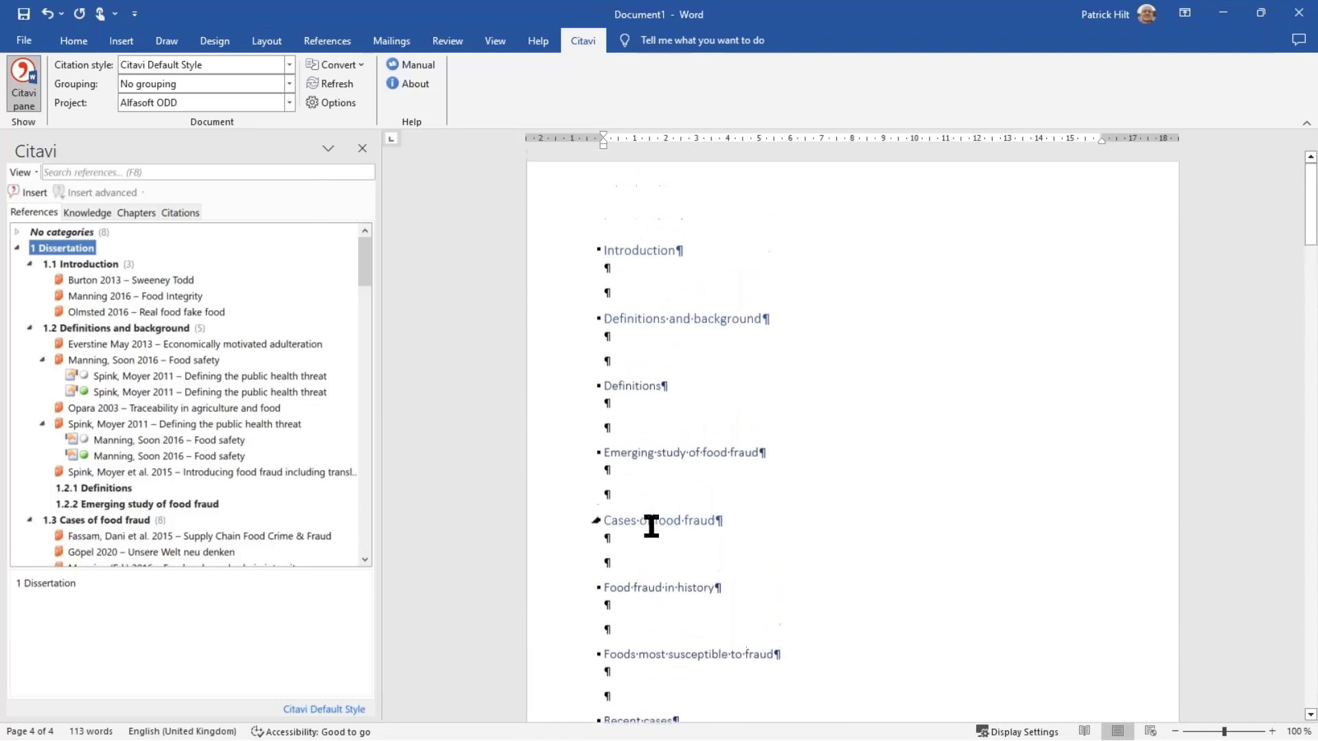
Promote all headings in the document by one level in Outline view, then return to the normal page layout.
click(640, 253)
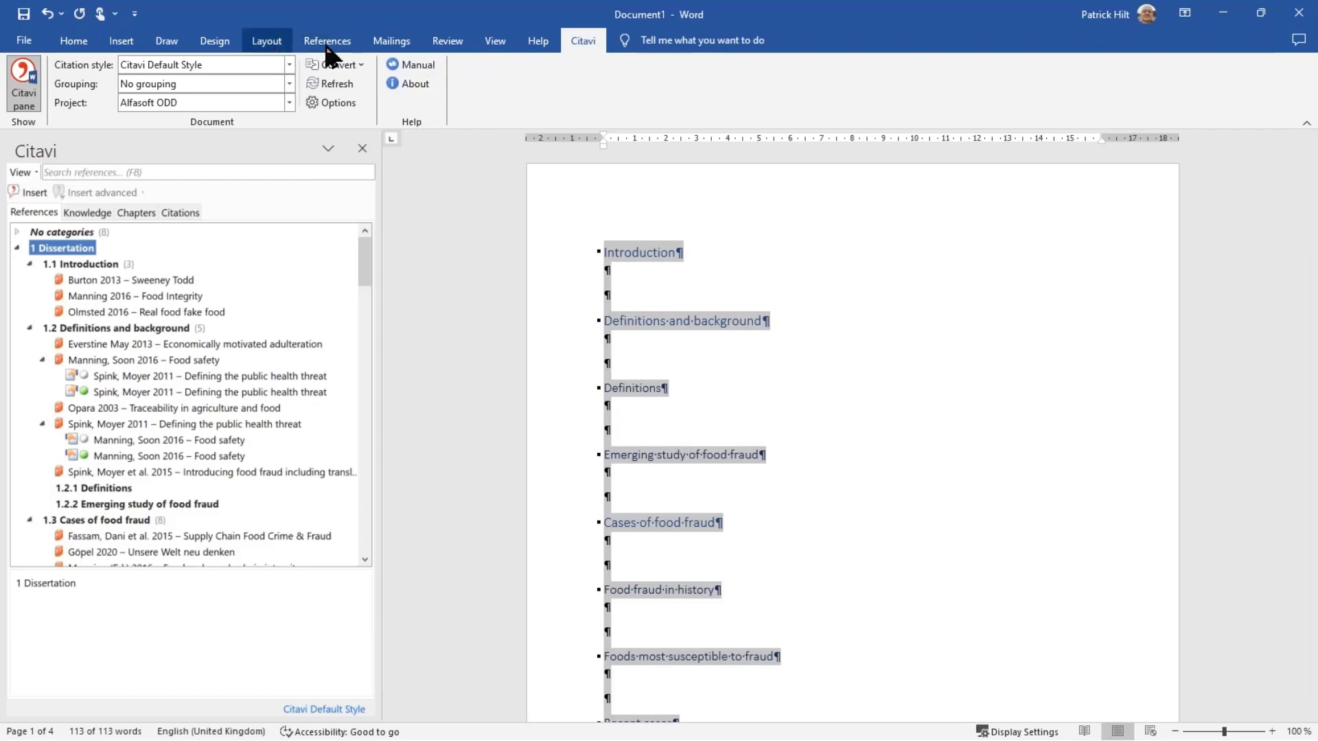
click(493, 33)
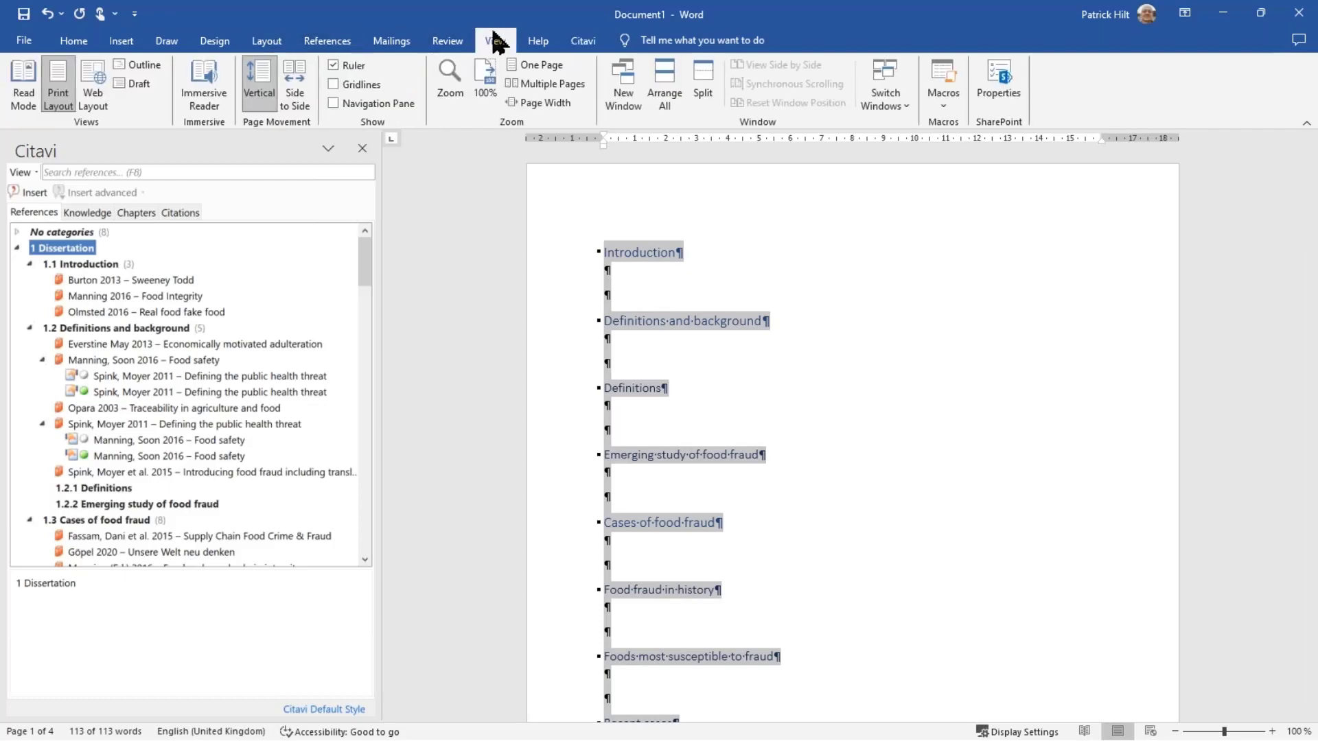
click(137, 65)
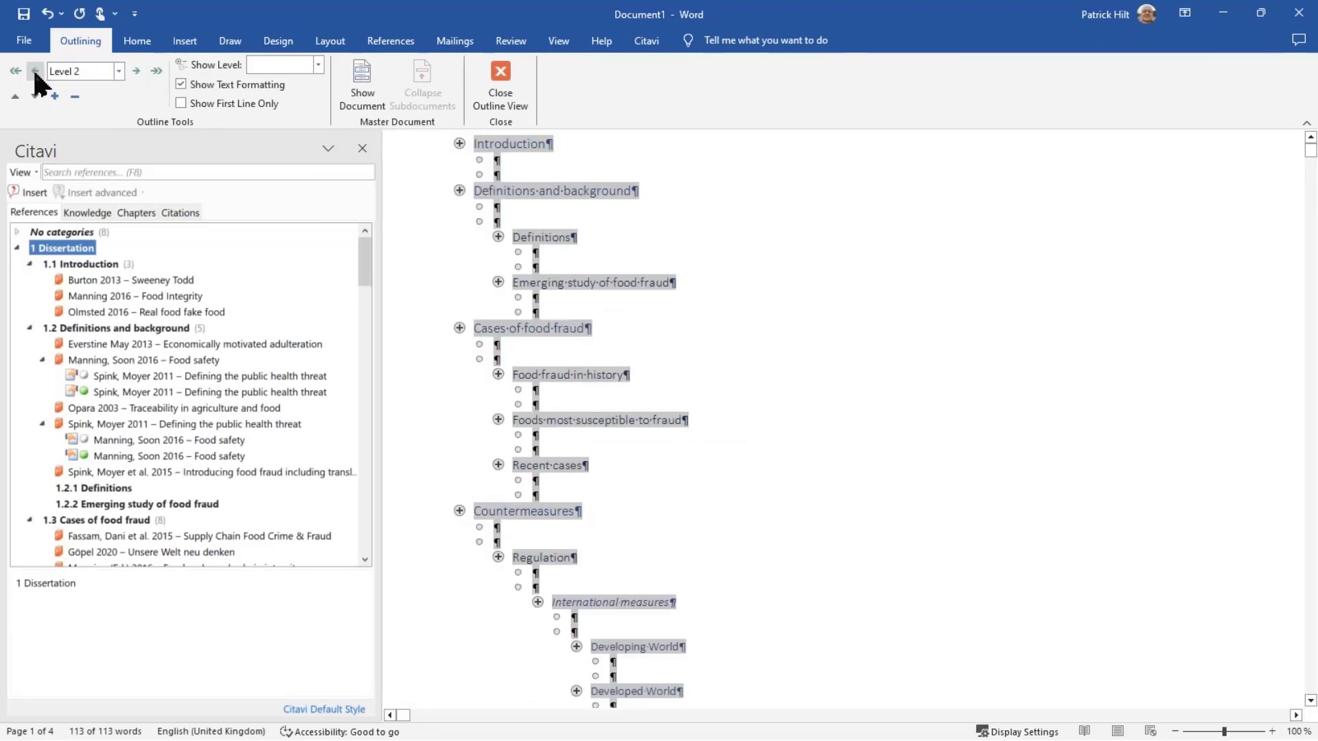
click(32, 71)
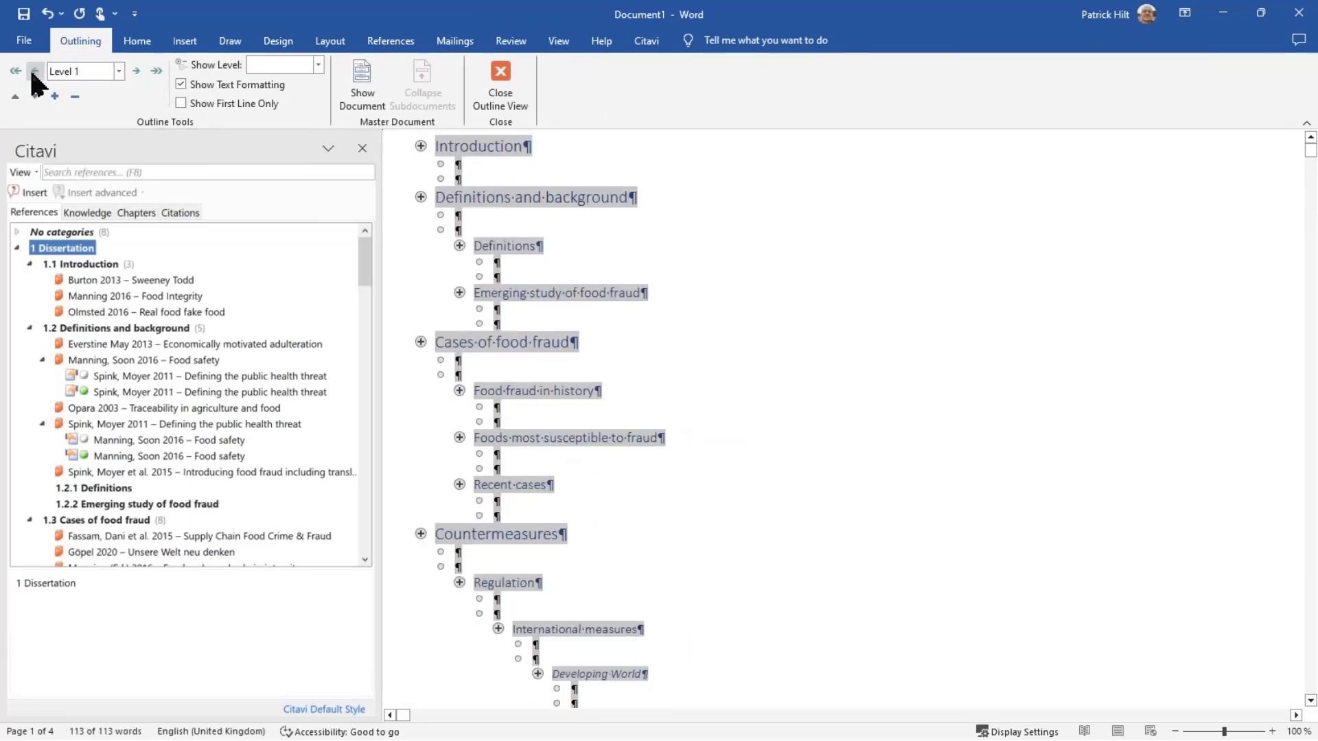
click(501, 77)
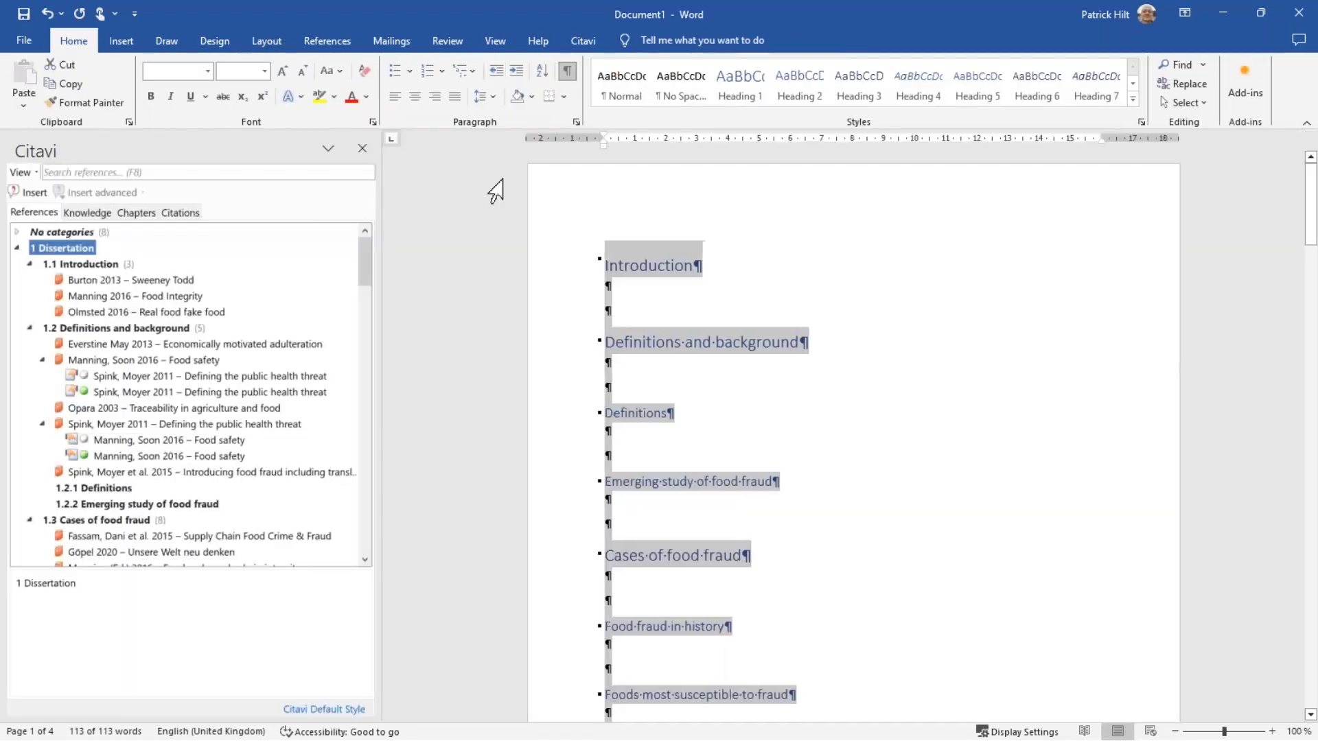
Apply the multilevel heading numbering in the format 1, 1.1, 1.1.1 to the whole document.
click(637, 264)
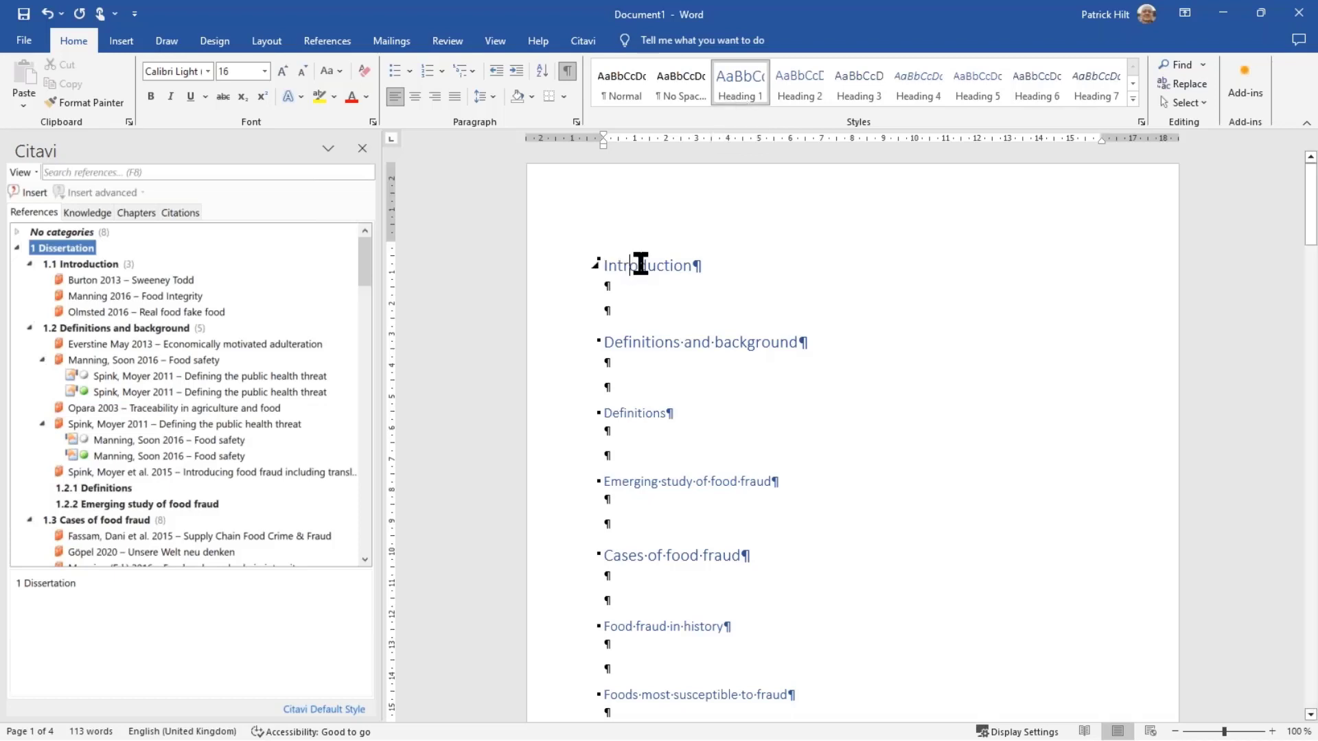
key(ctrl+a)
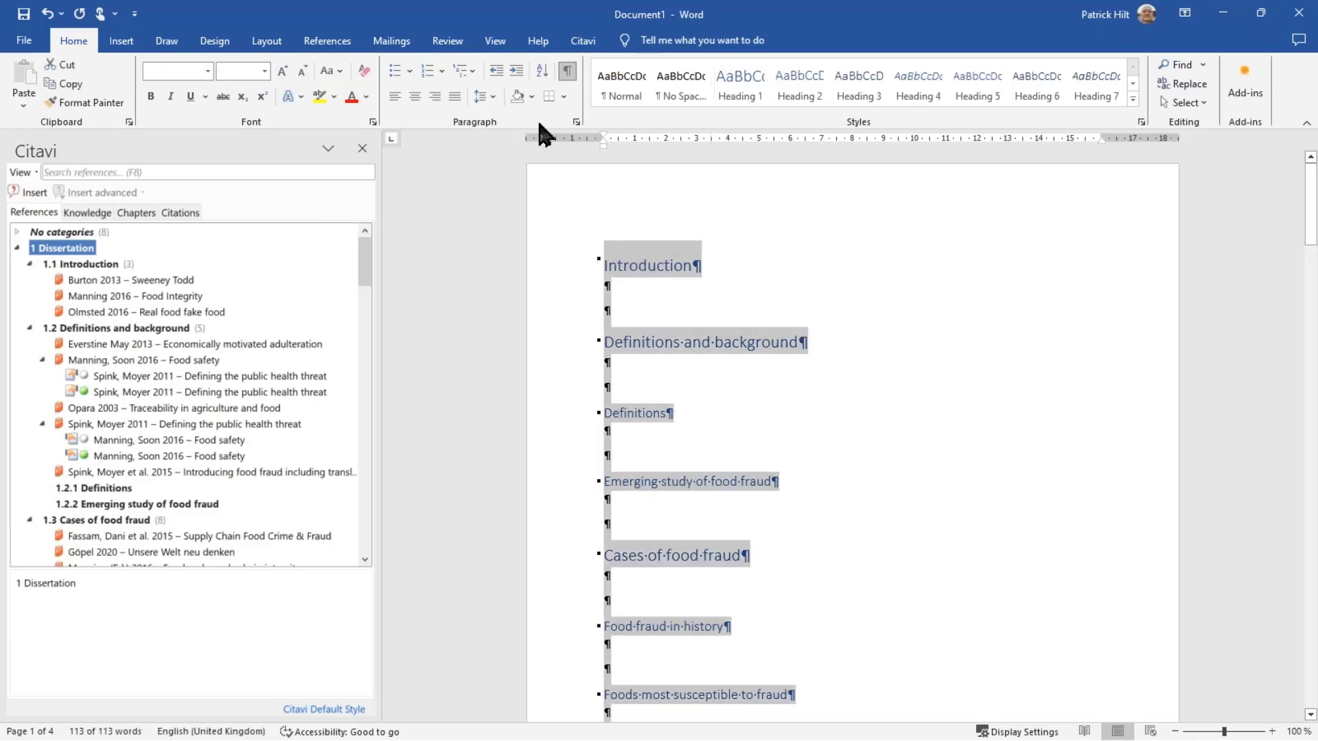
click(474, 72)
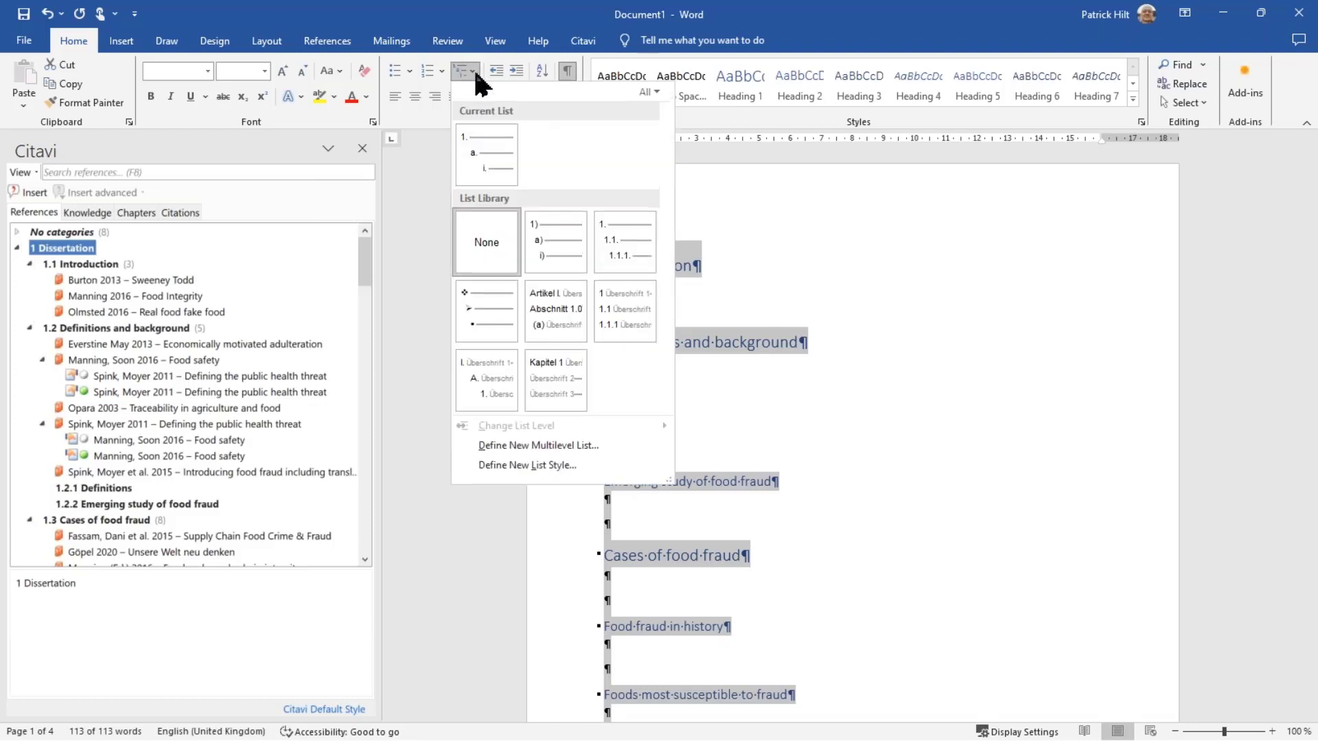
click(629, 314)
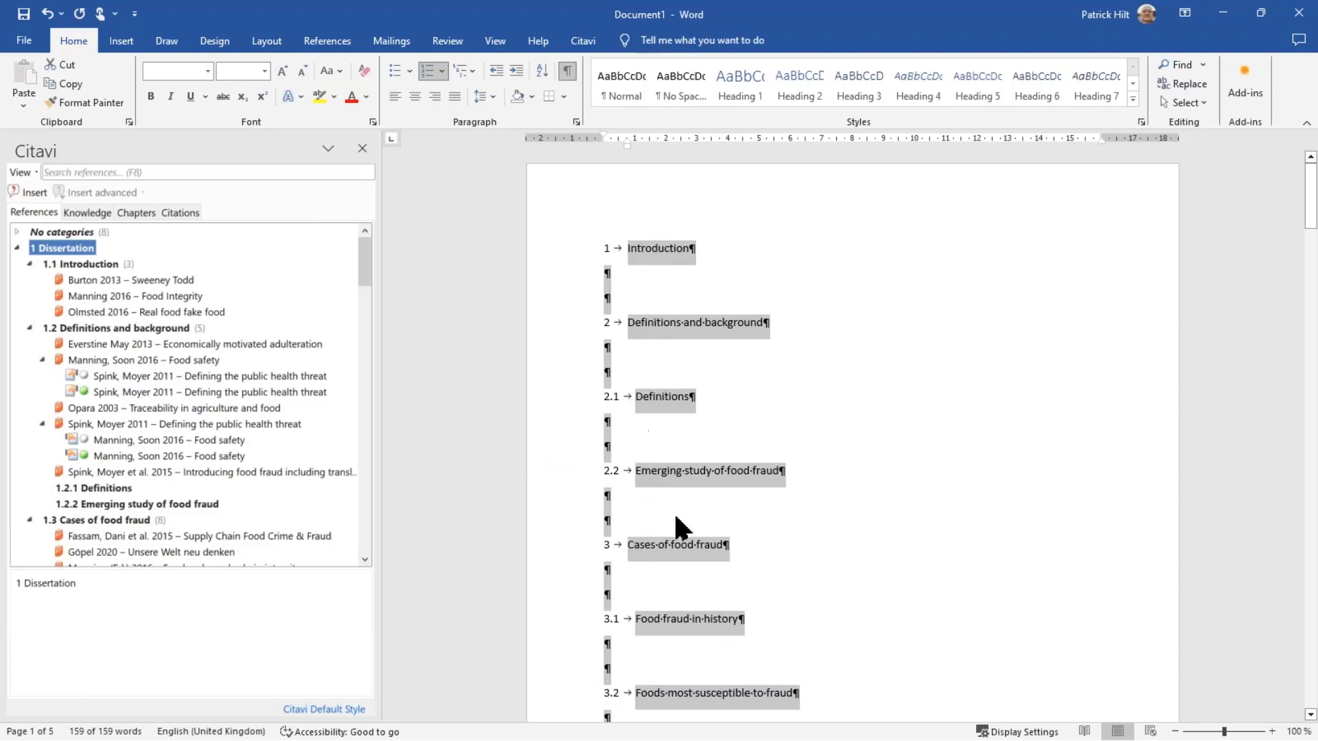
Place the cursor below the Introduction heading and view the references and knowledge items matching that chapter.
scroll(678, 514, down, 5)
scroll(677, 516, up, 6)
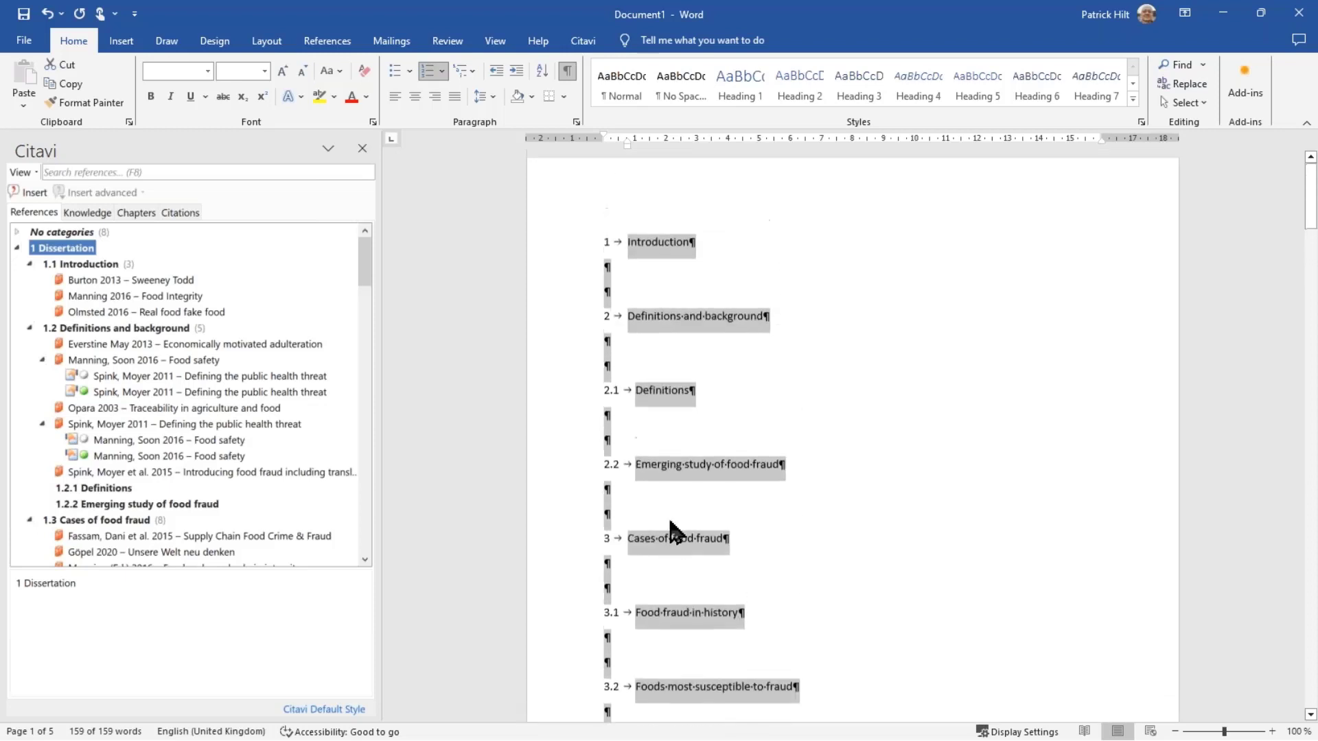
click(628, 276)
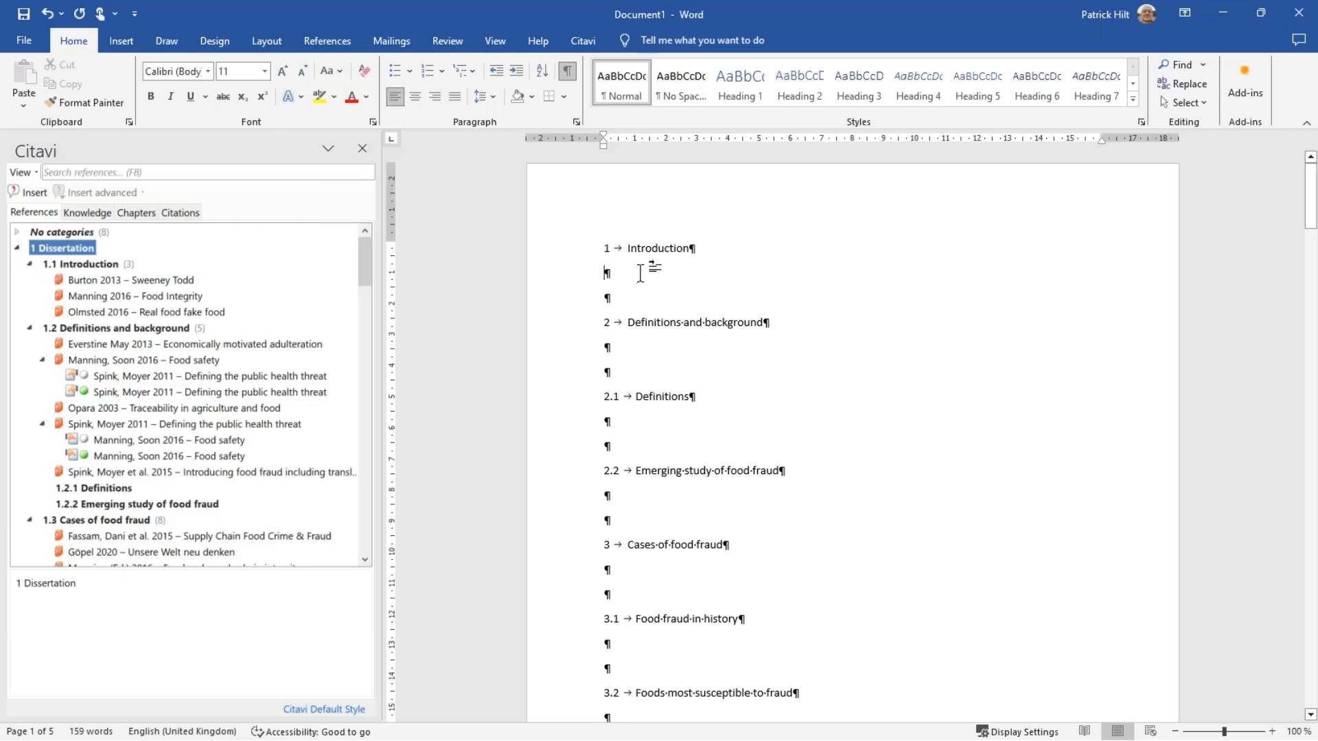
click(135, 212)
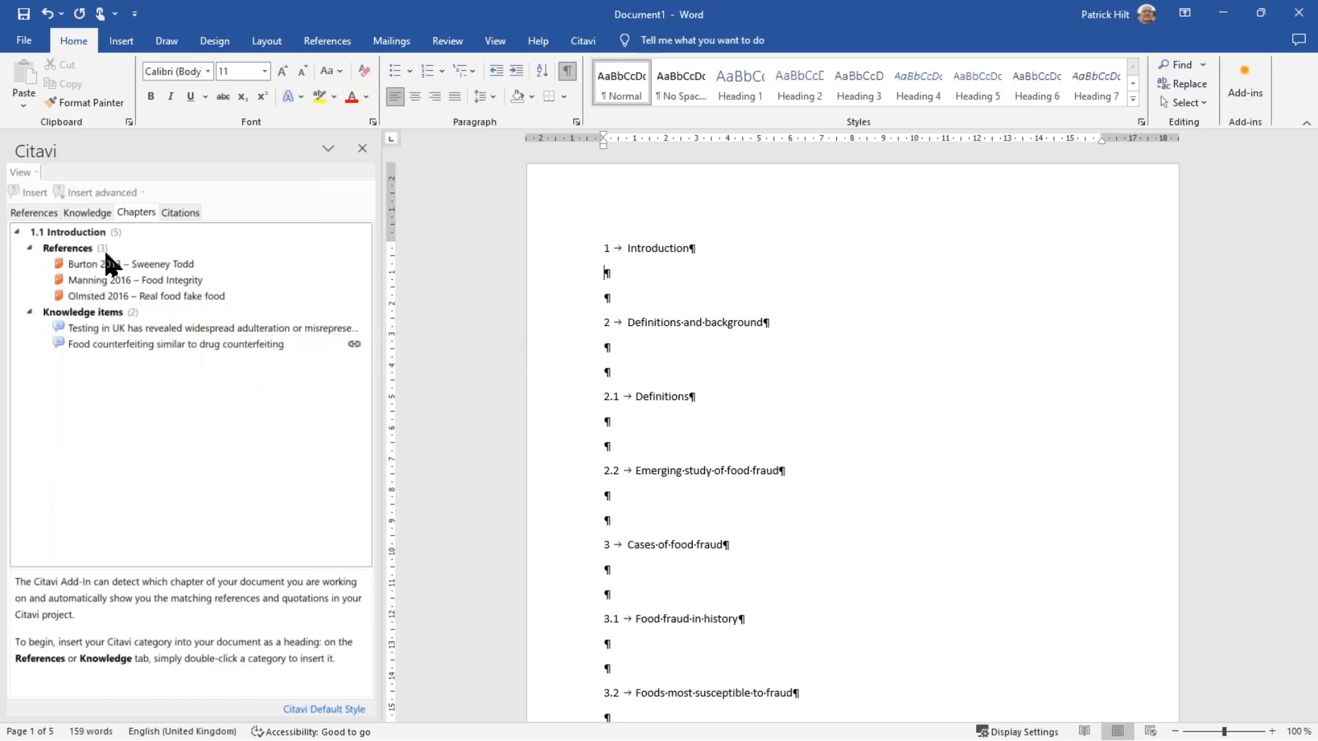
mouse_move(101, 335)
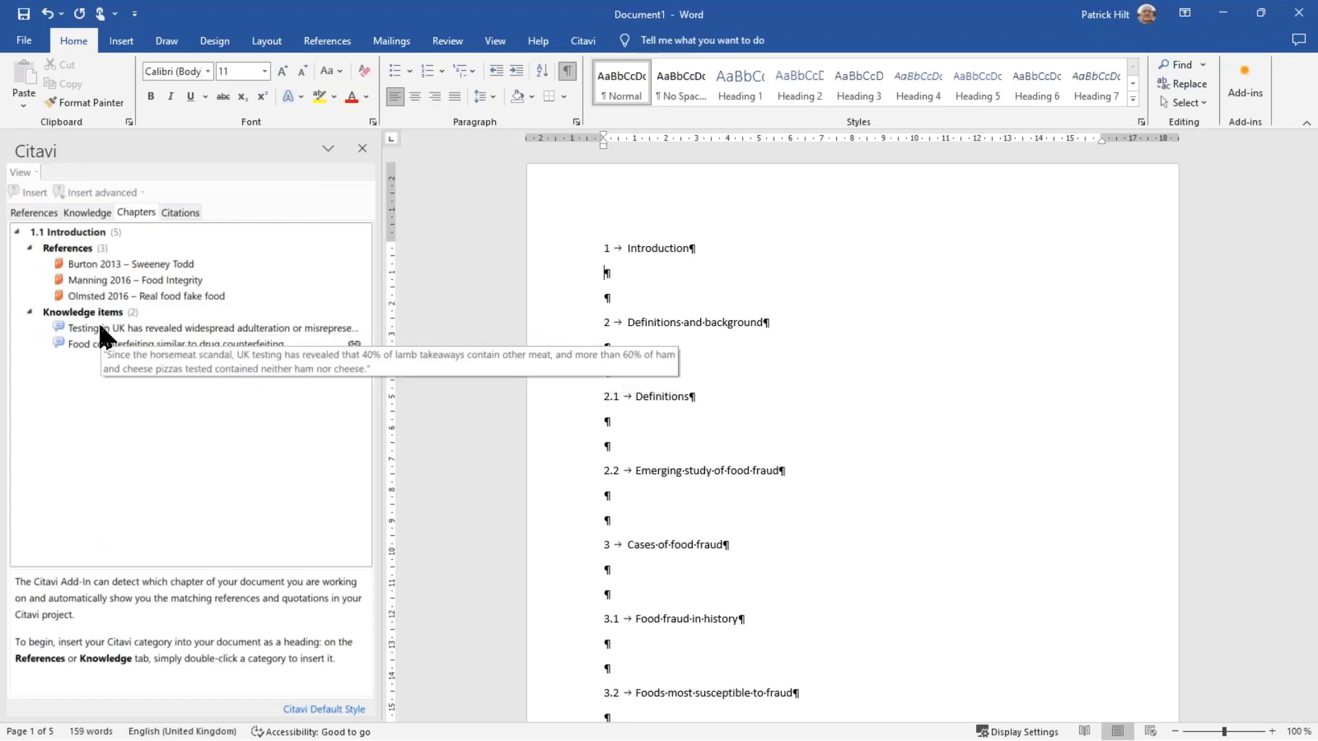
Insert the thought "Fantastic idea" from the chapter's knowledge items below the Countermeasures heading.
scroll(700, 400, down, 5)
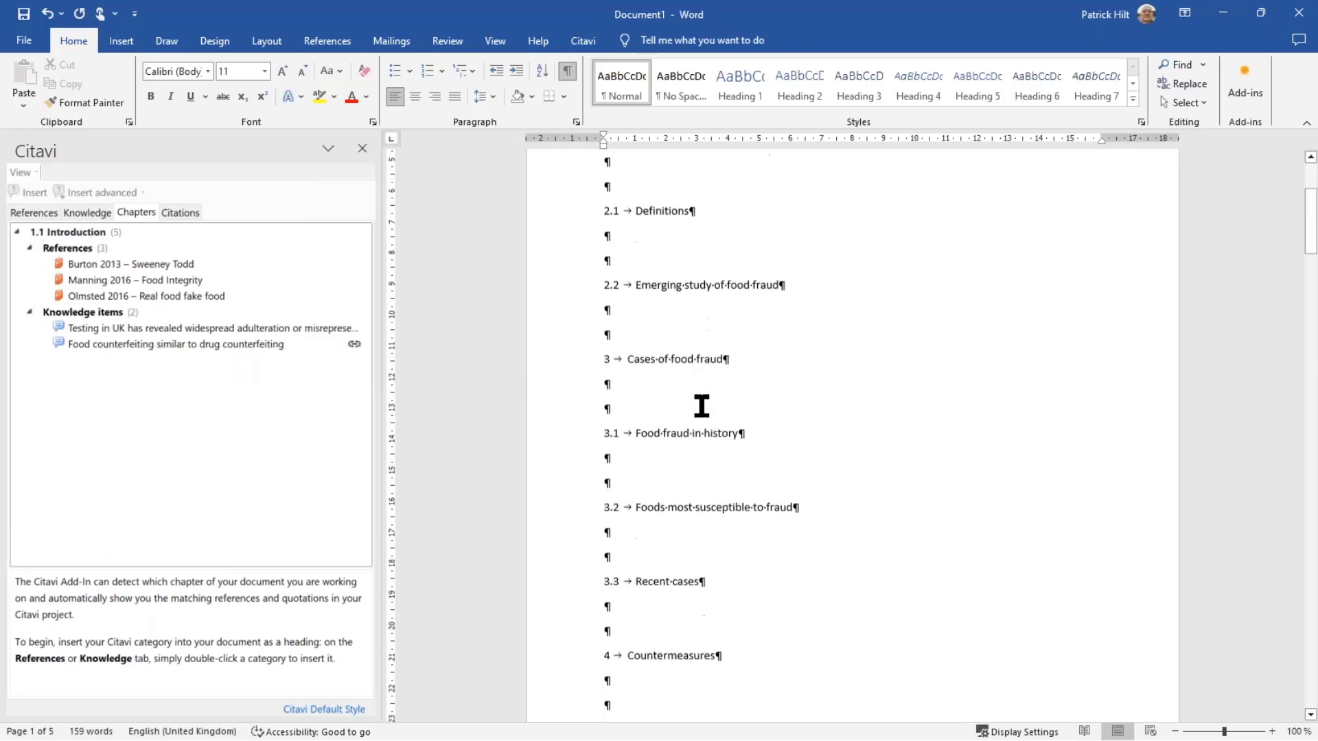
scroll(697, 406, down, 4)
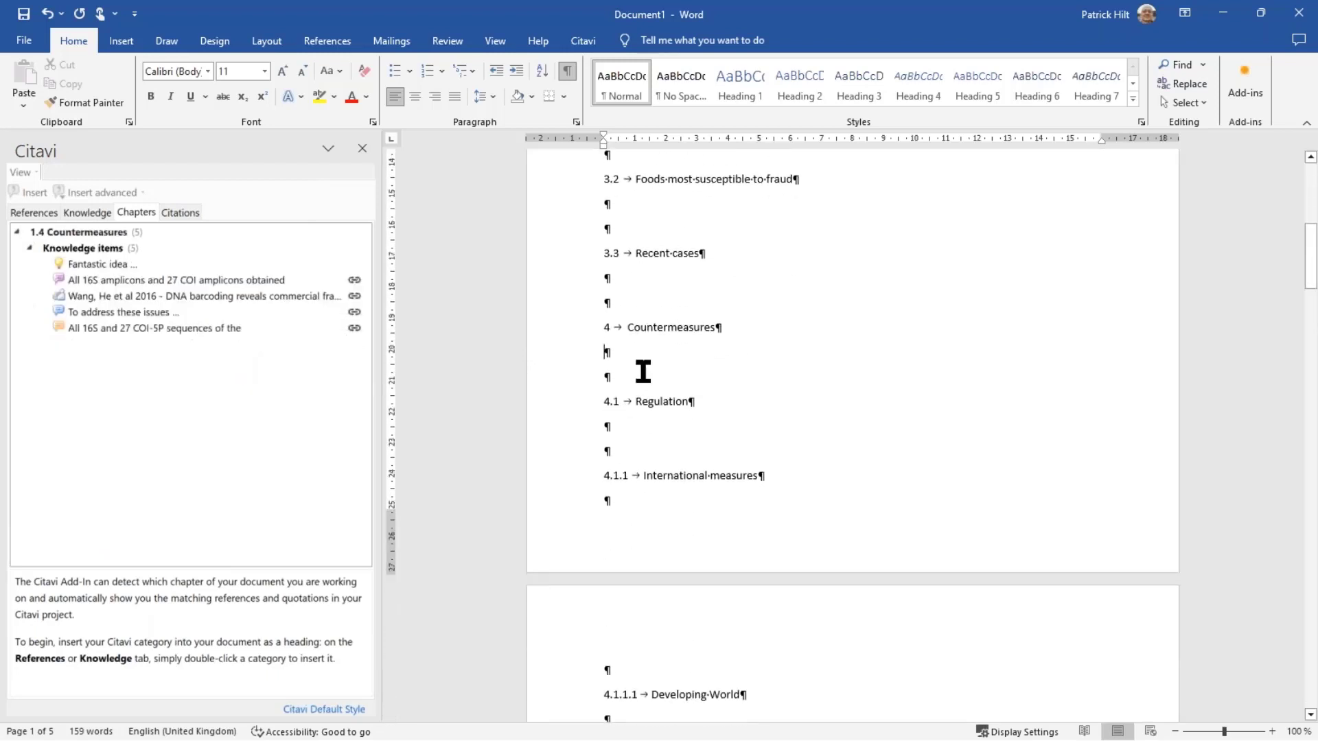
click(629, 353)
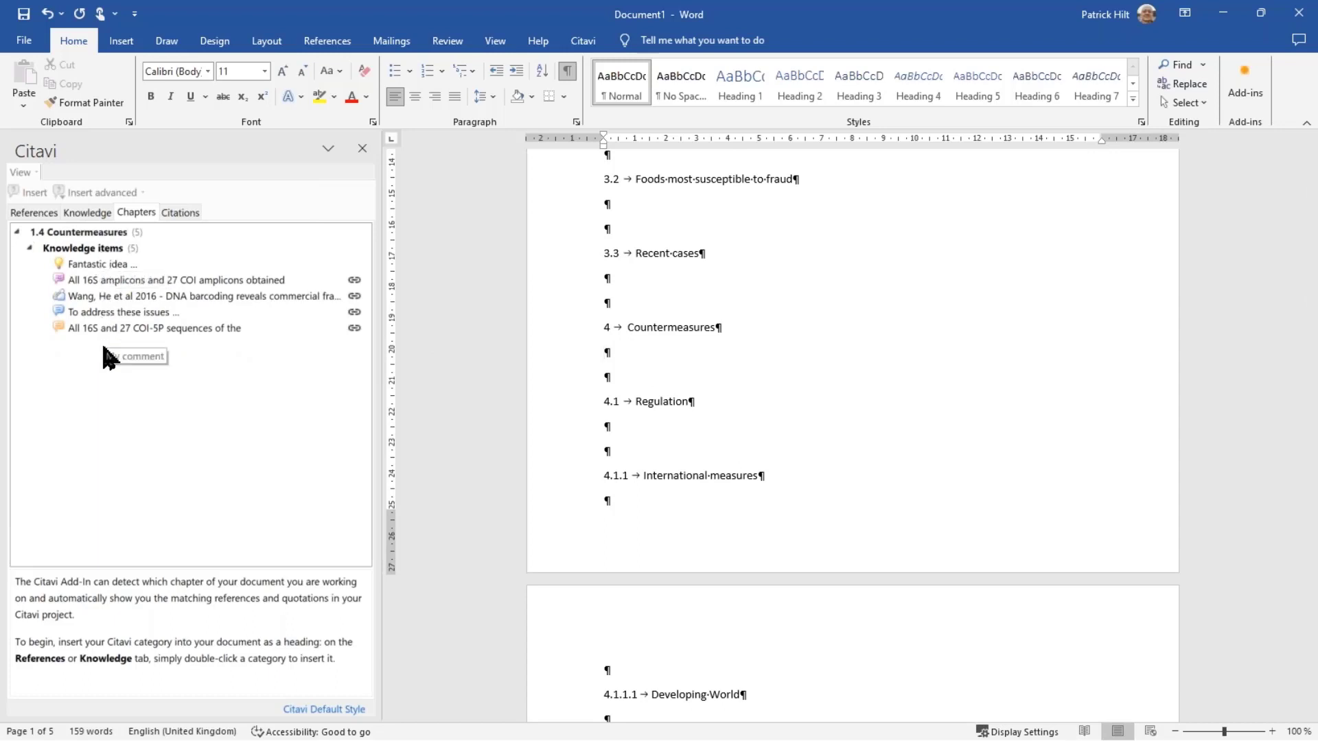
click(101, 265)
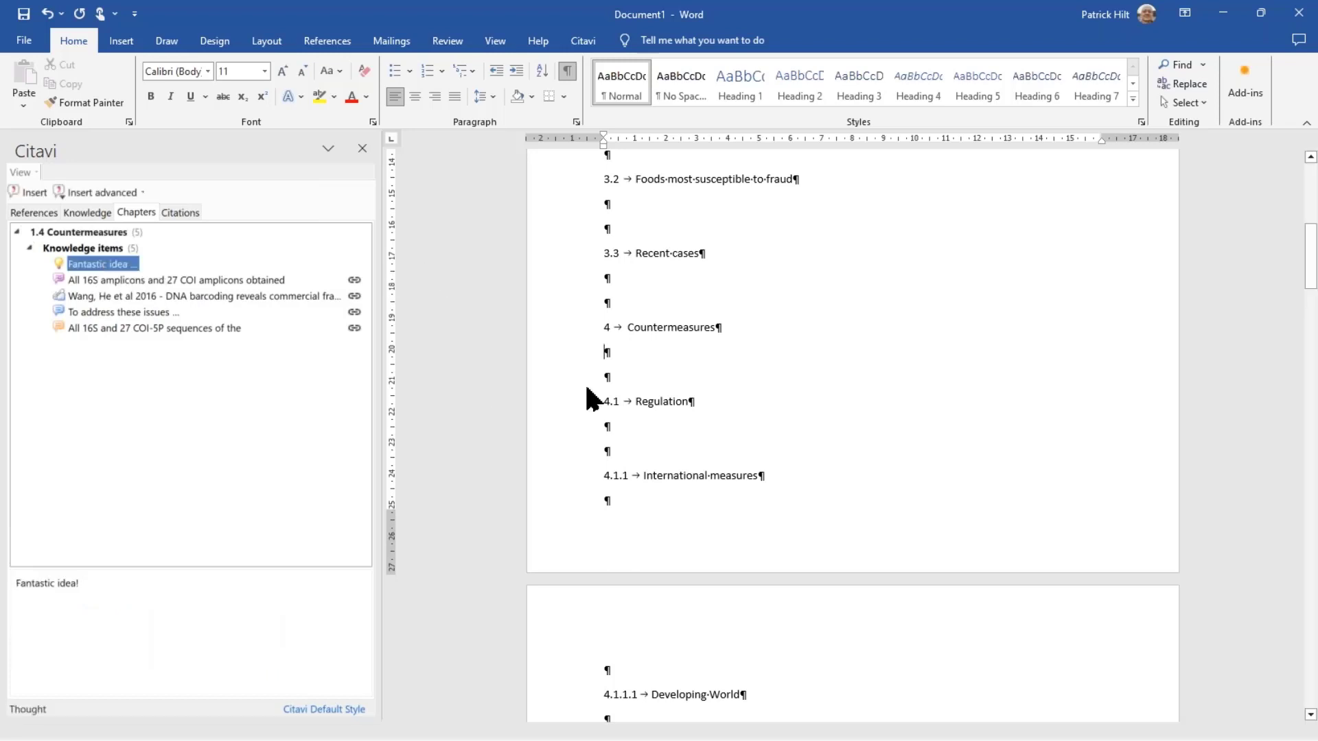
click(635, 363)
drag(635, 363, 638, 359)
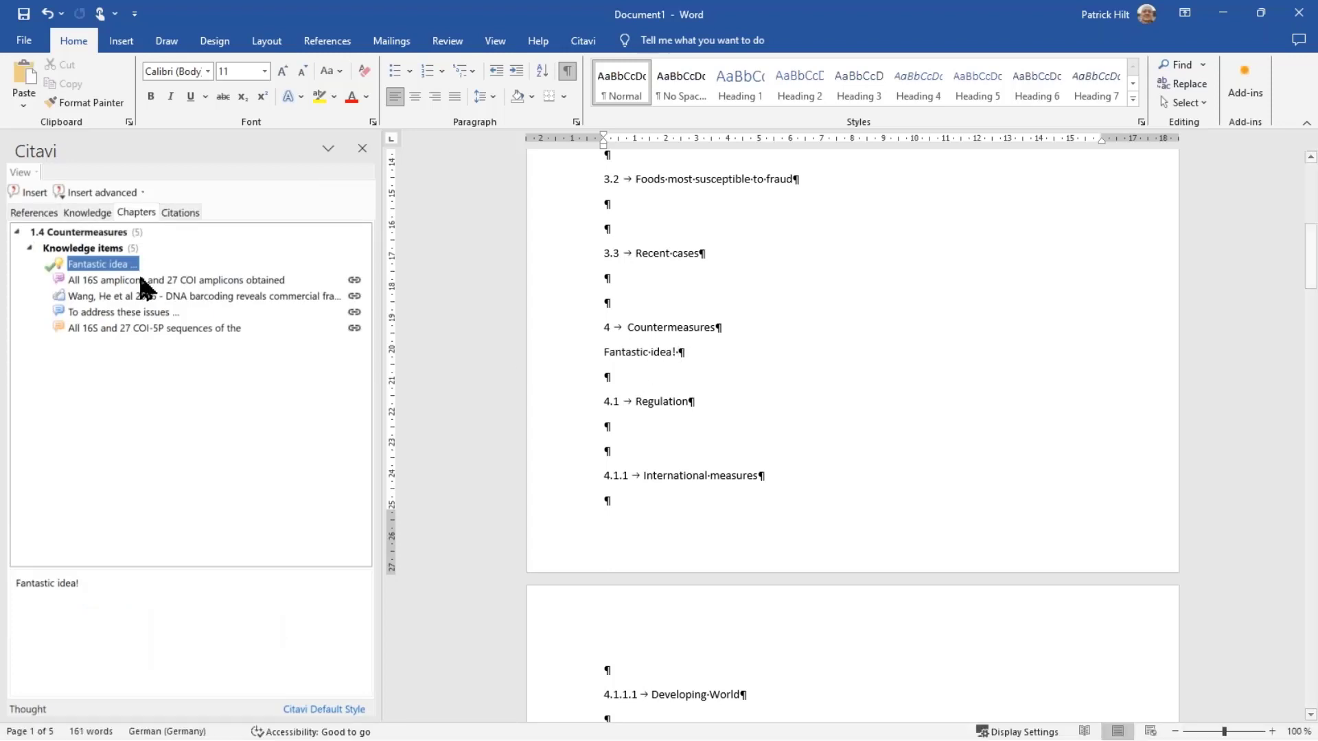
Append the indirect quotation "All 16S amplicons and 27 COI amplicons obtained" with a closing period and the direct quotation "To address these issues", then preview the image quotation.
click(118, 281)
drag(118, 281, 680, 354)
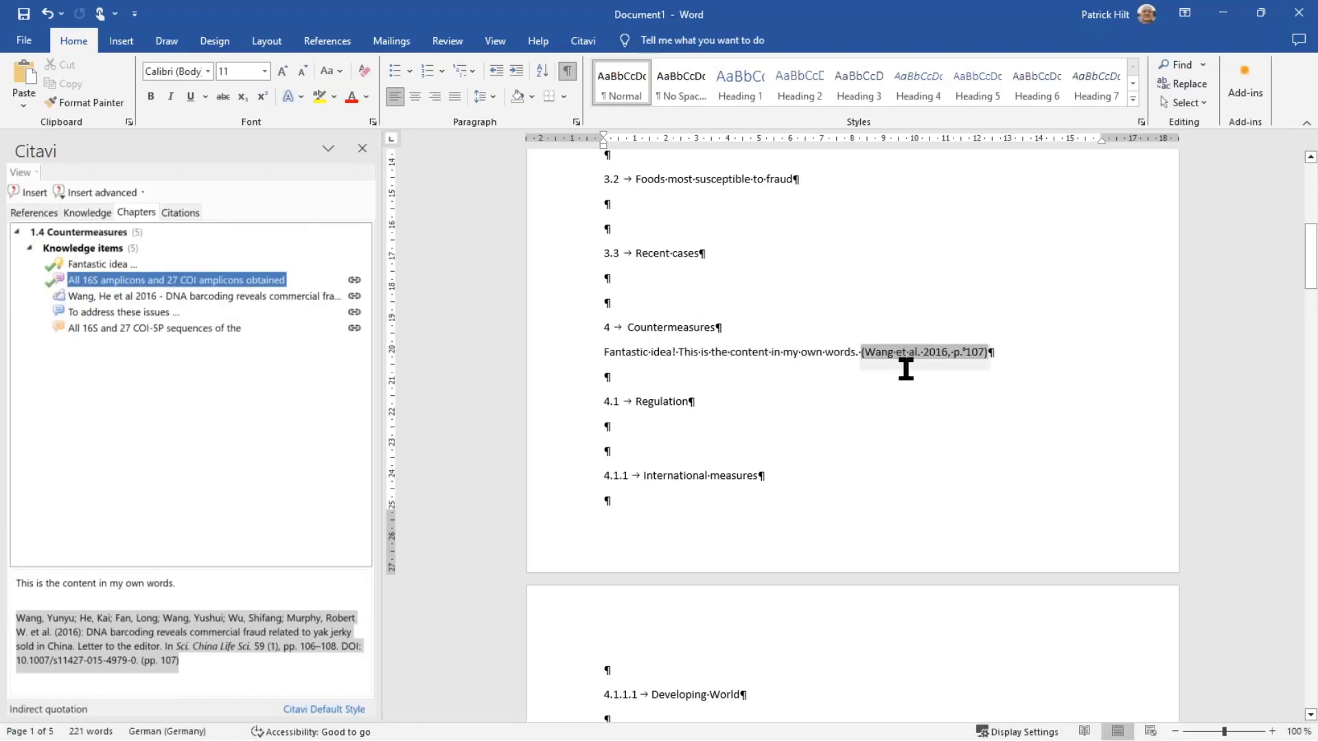
text(.)
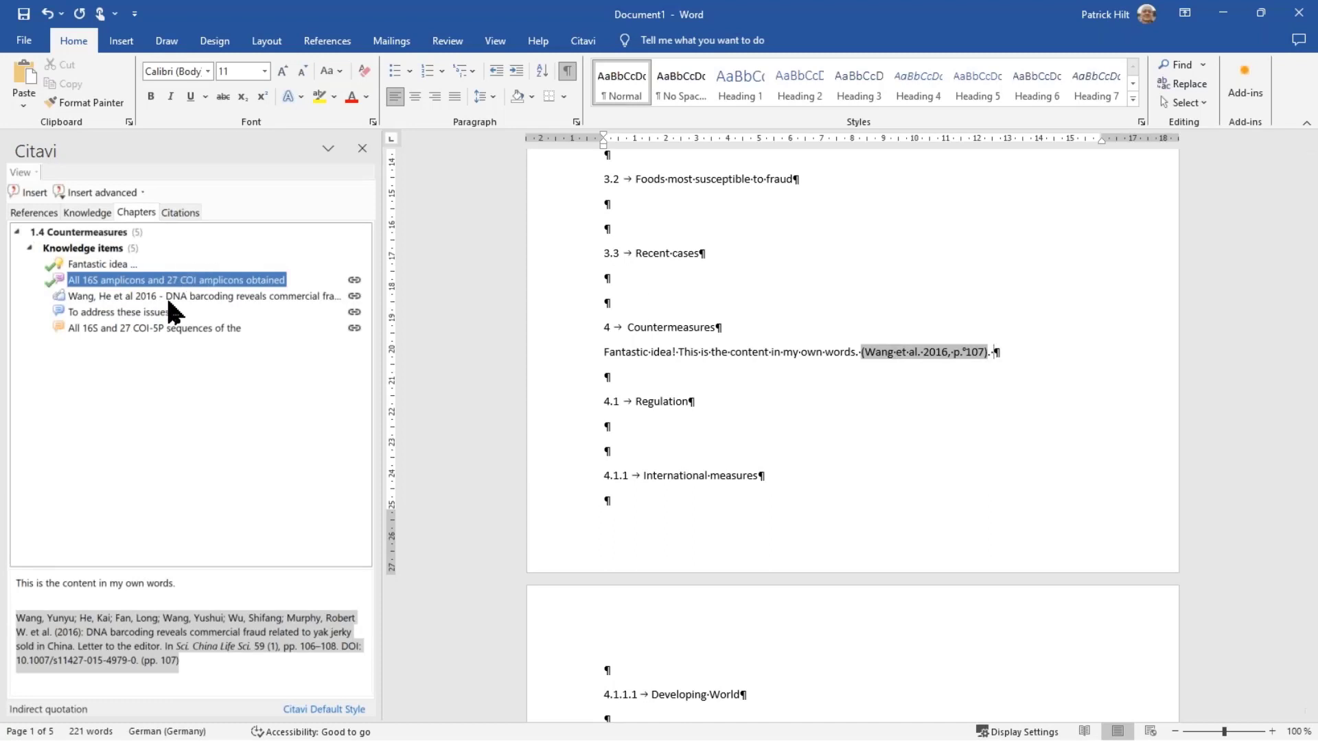
double_click(137, 313)
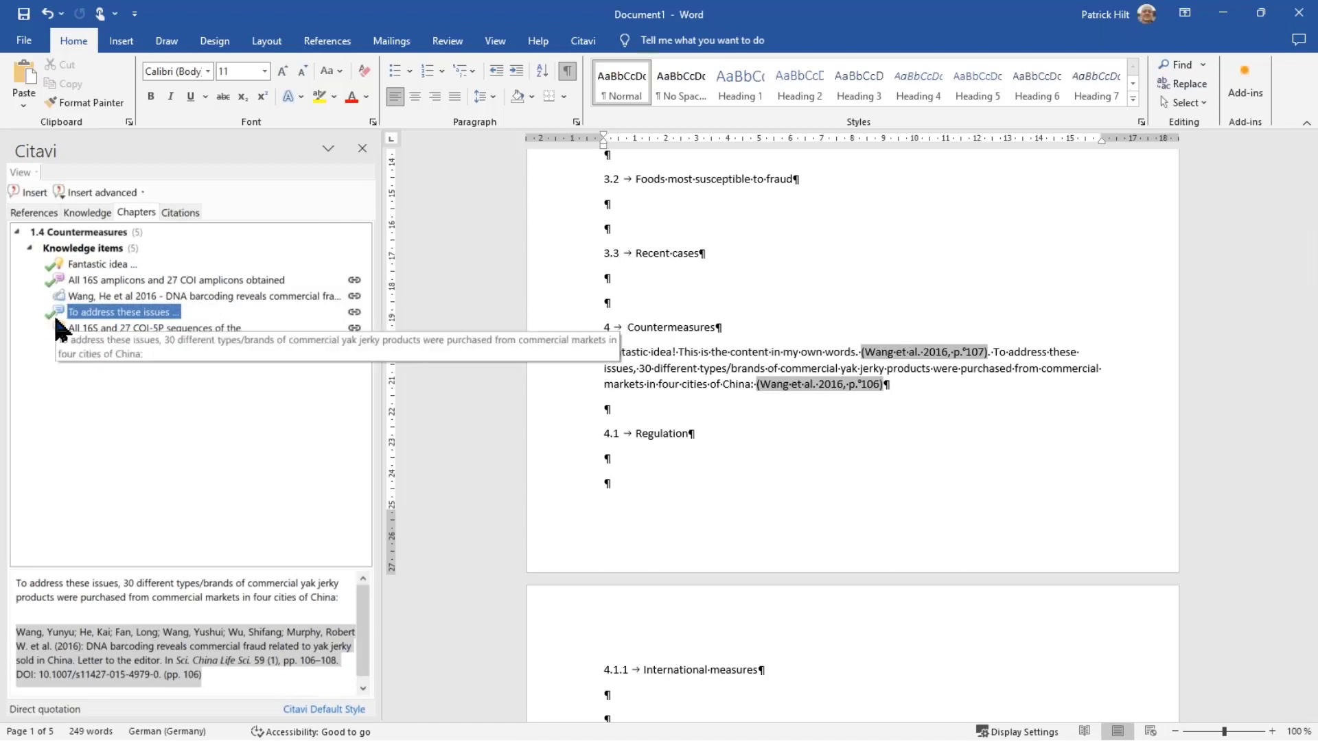
click(75, 298)
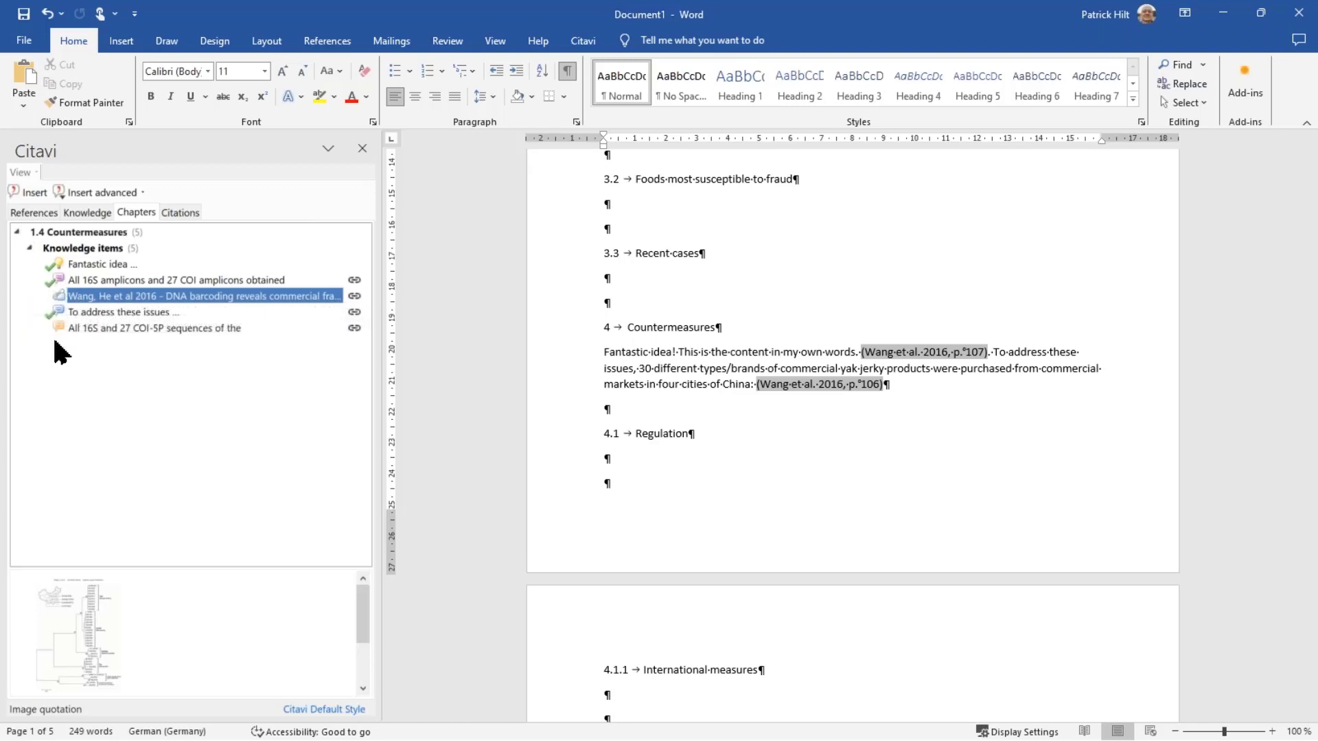
Delete the entire content of the document.
click(739, 377)
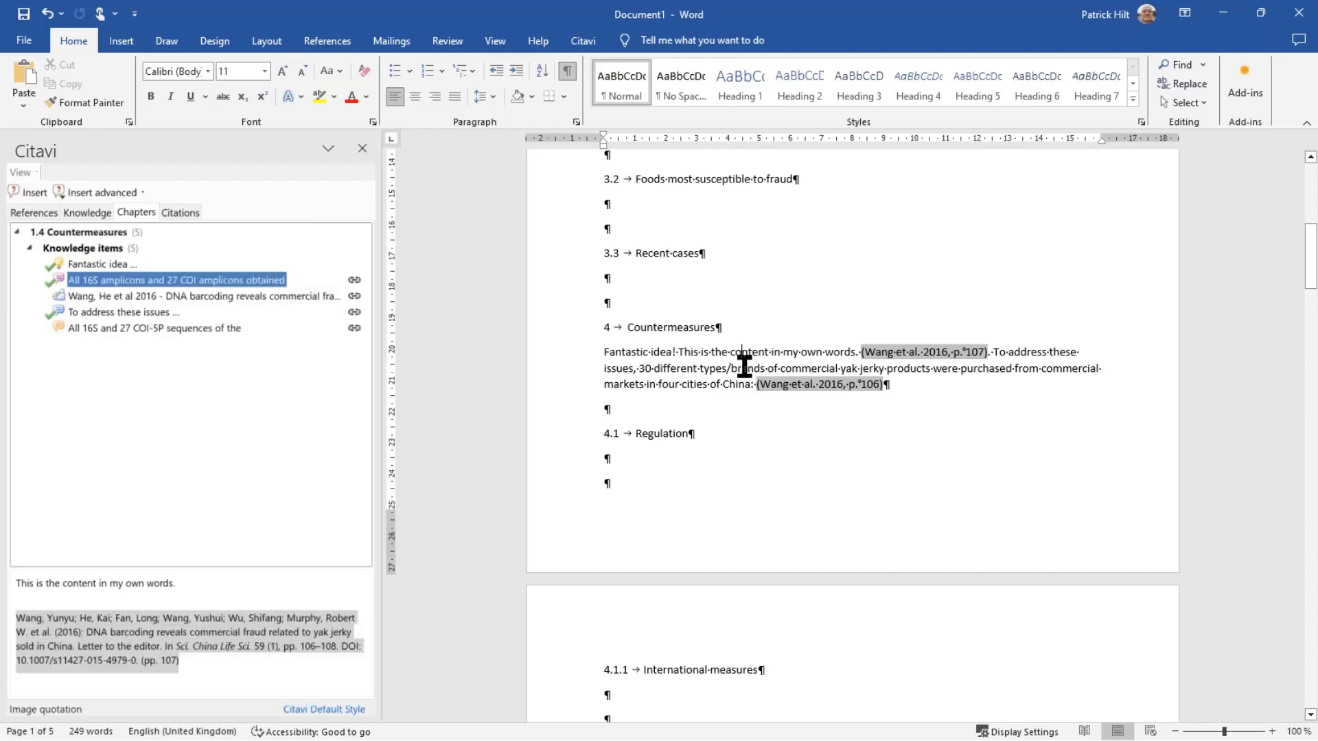
key(ctrl+a)
key(Delete)
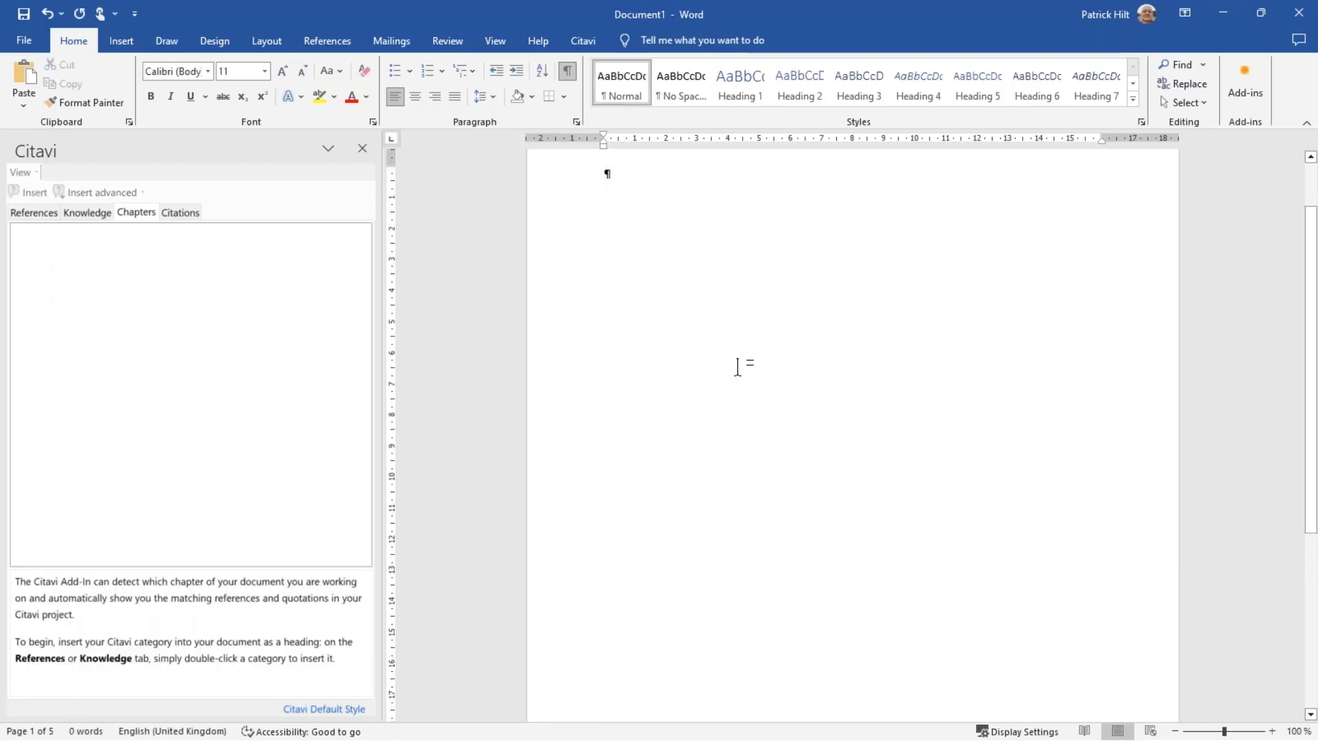
Insert only the subcategories of "1 Dissertation" into the empty document, with the knowledge items included.
click(33, 213)
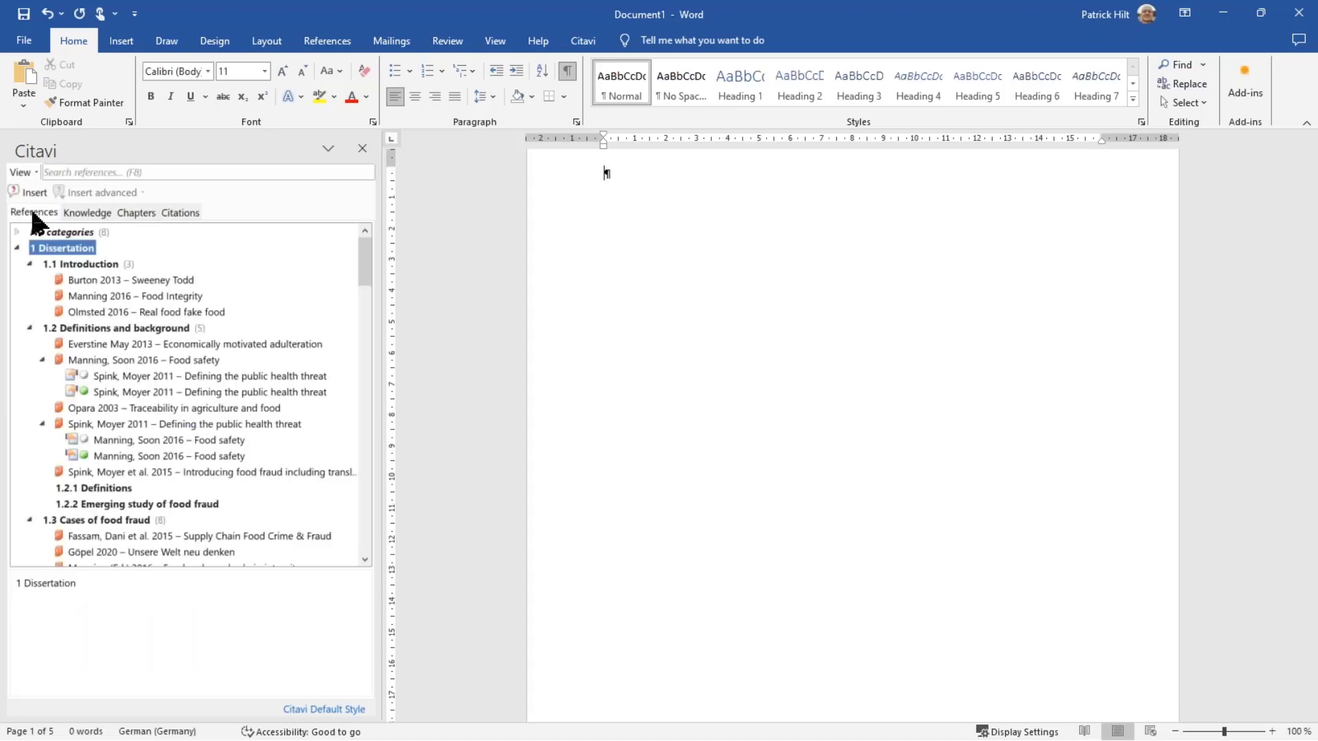
right_click(59, 242)
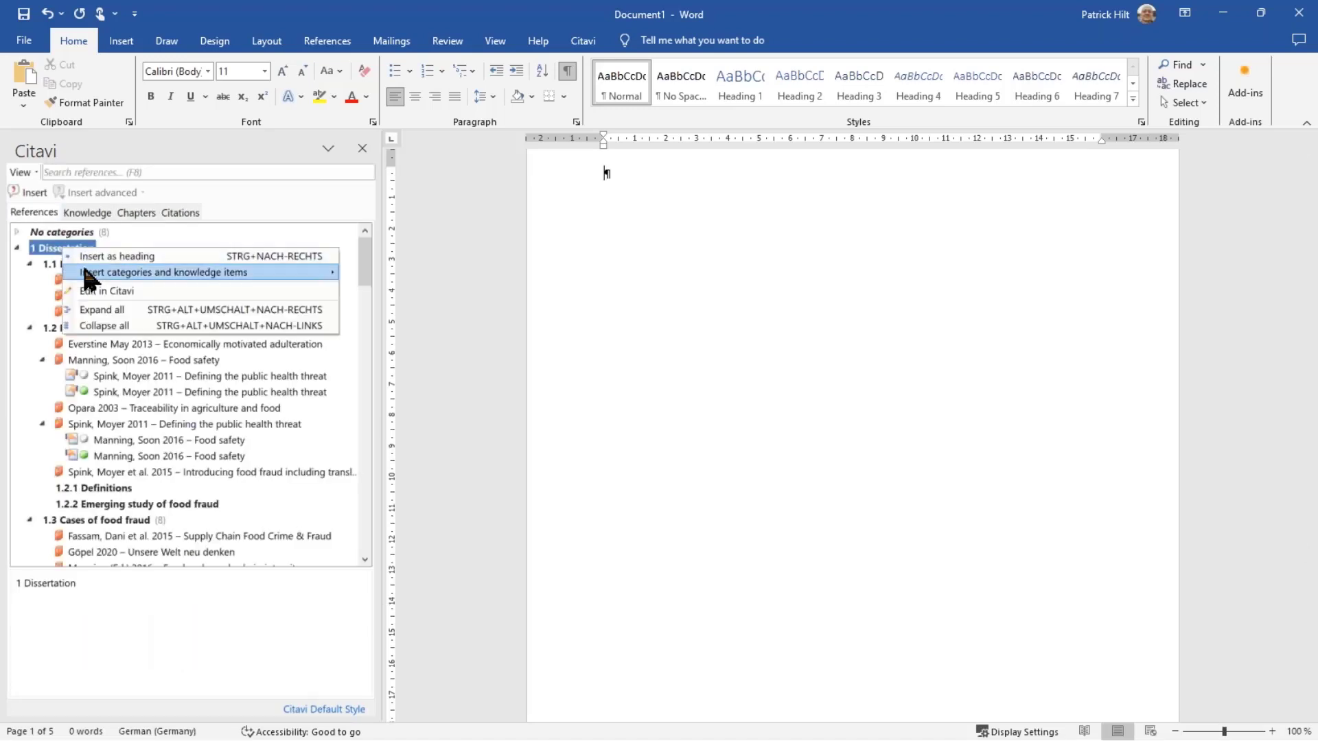
mouse_move(100, 273)
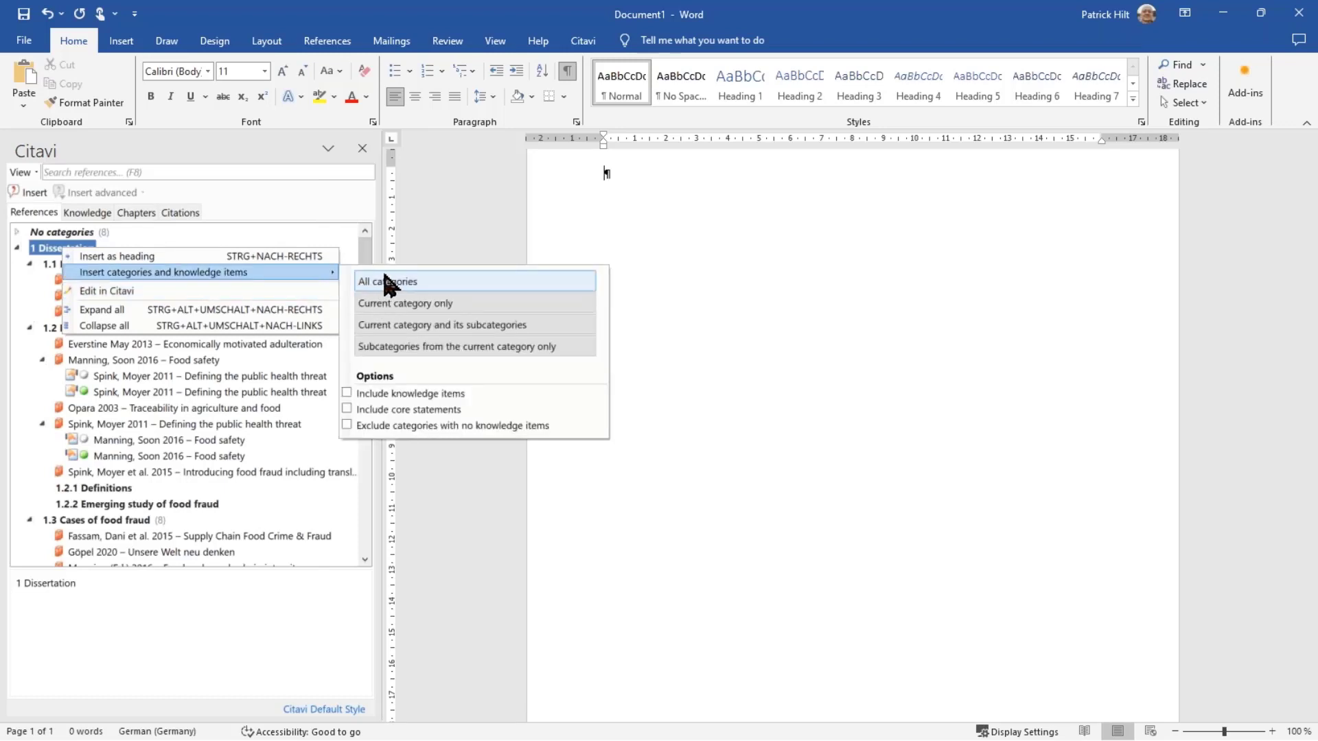
click(347, 394)
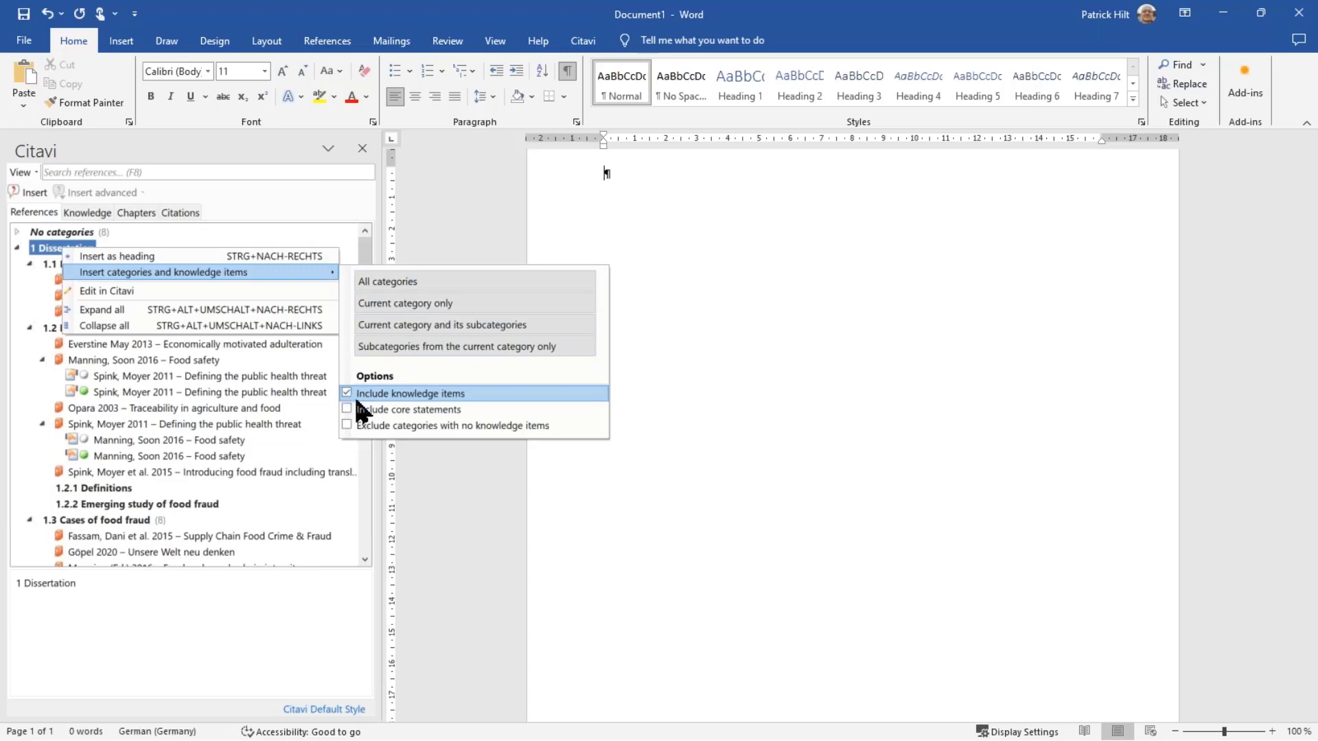
click(421, 346)
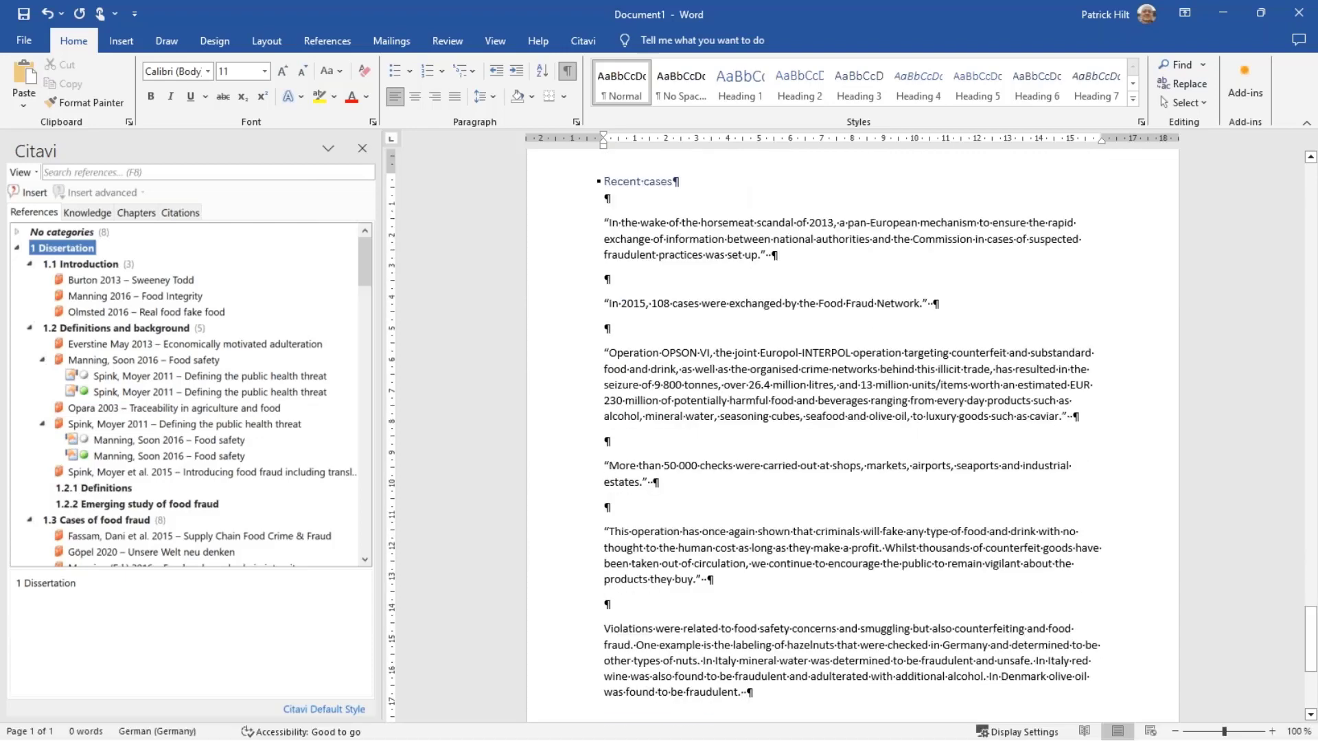
Look through the inserted headings, quotations and in-text citations down to the publication bibliography.
scroll(643, 697, down, 15)
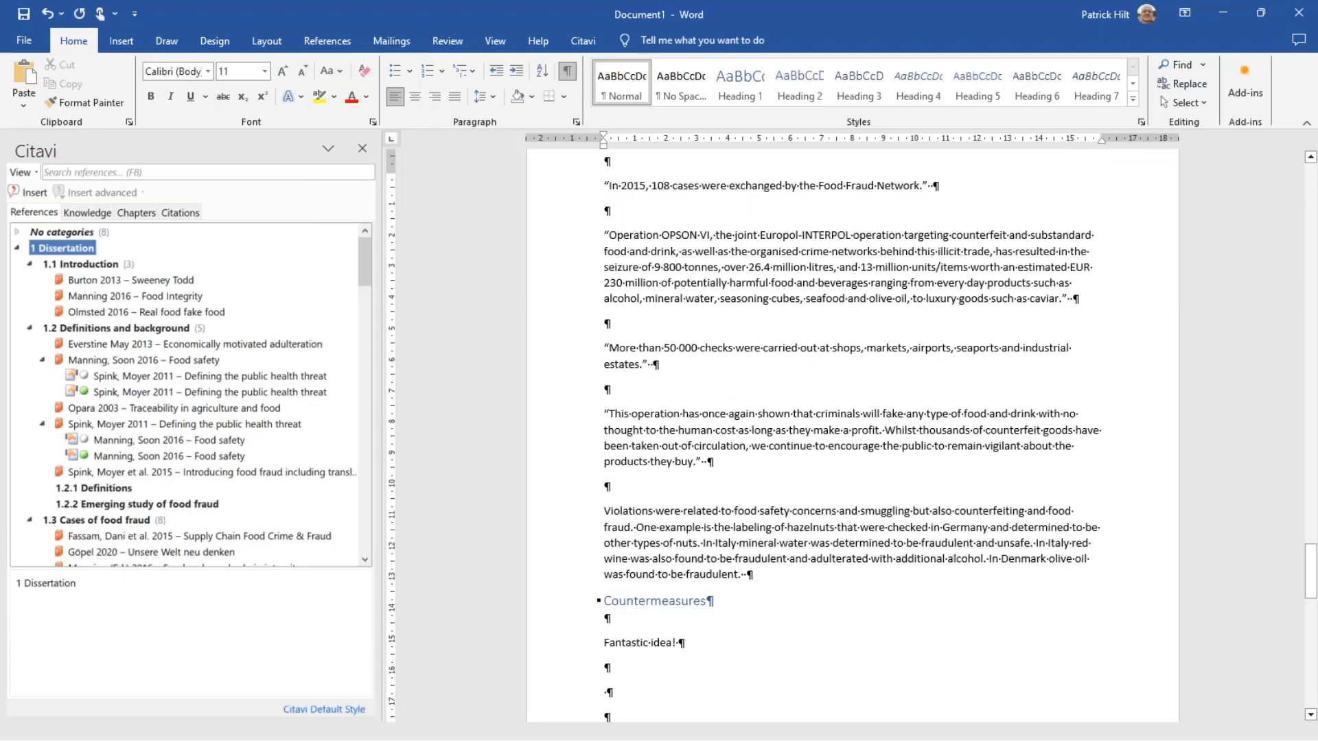
scroll(644, 696, down, 10)
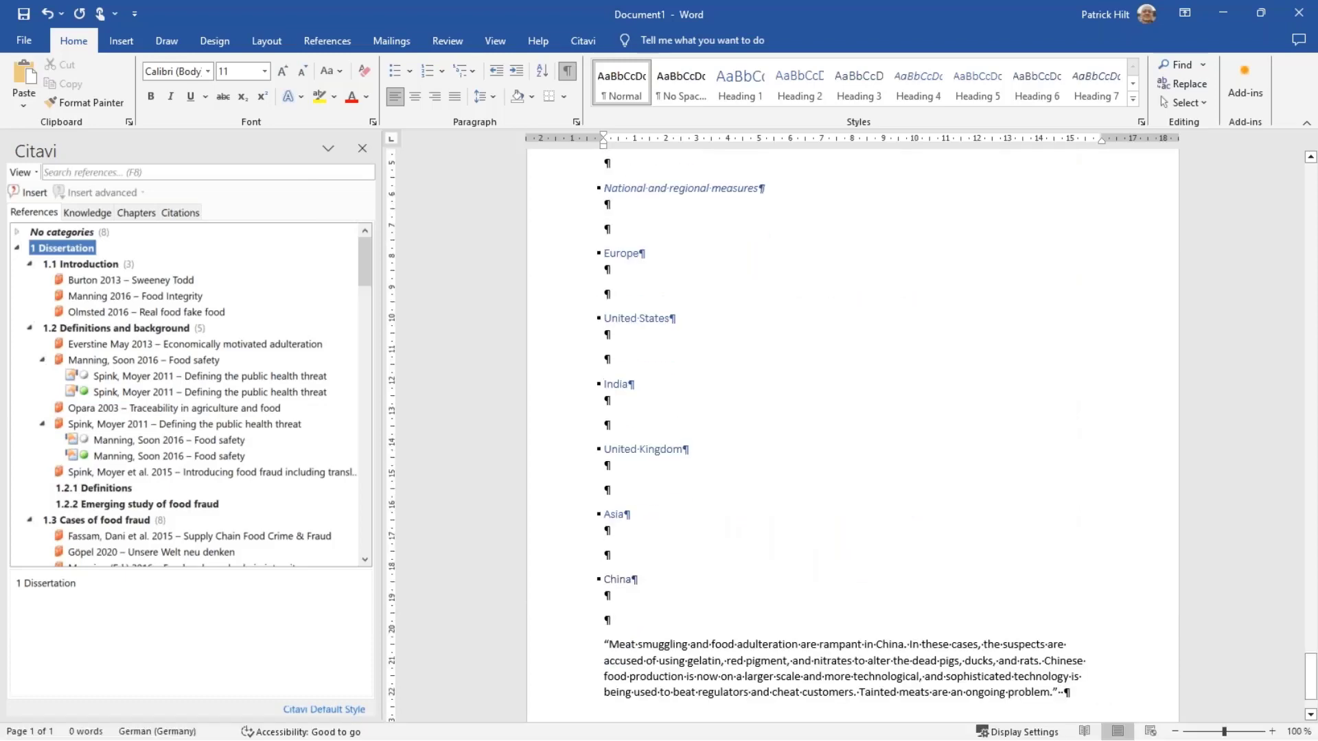
scroll(644, 697, down, 6)
scroll(644, 696, down, 6)
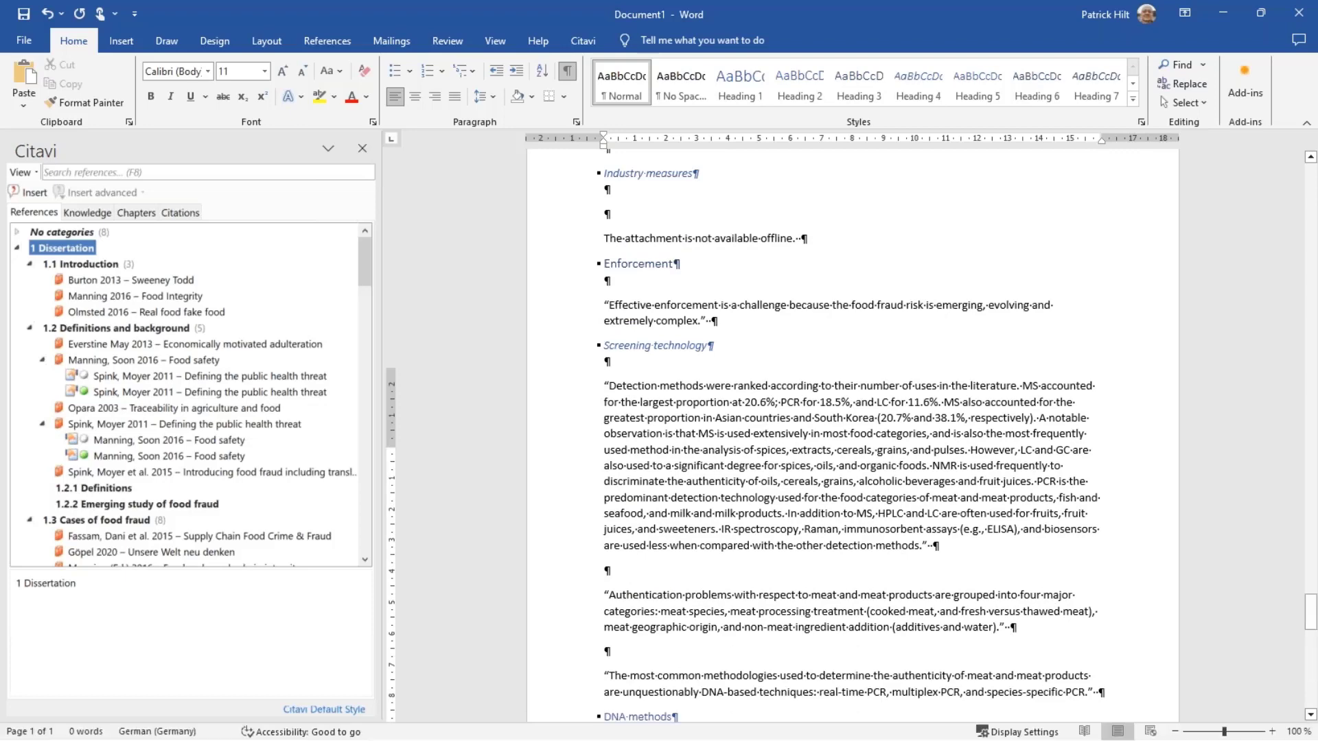
scroll(644, 697, down, 6)
scroll(644, 696, down, 6)
scroll(607, 693, down, 12)
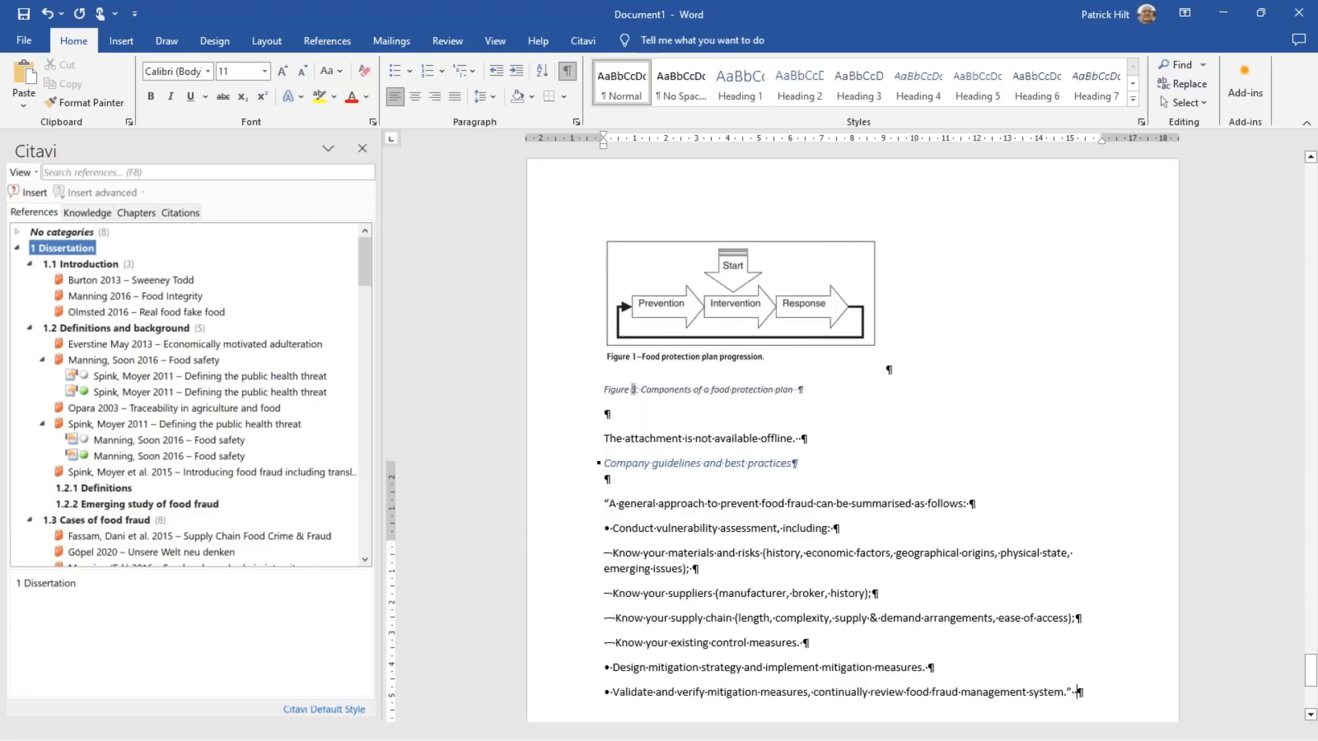
scroll(1073, 696, down, 4)
scroll(735, 698, down, 12)
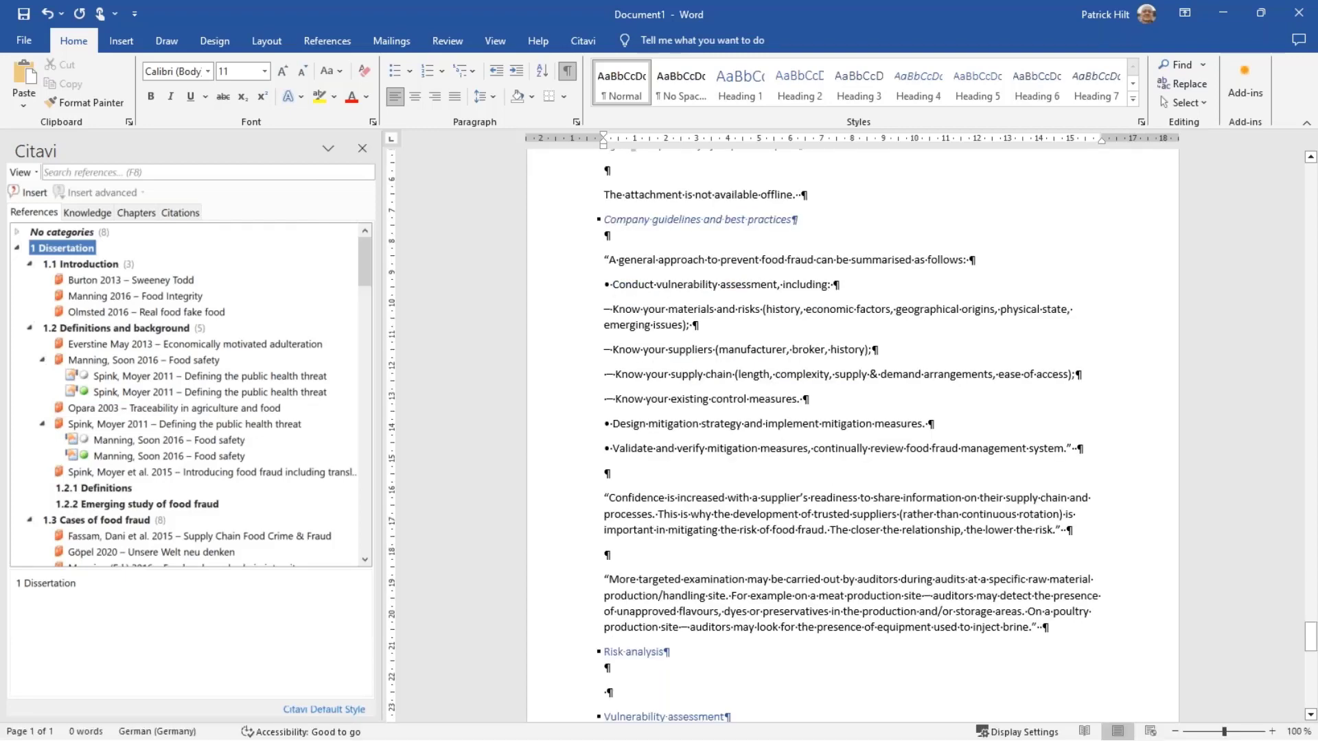
scroll(736, 699, down, 5)
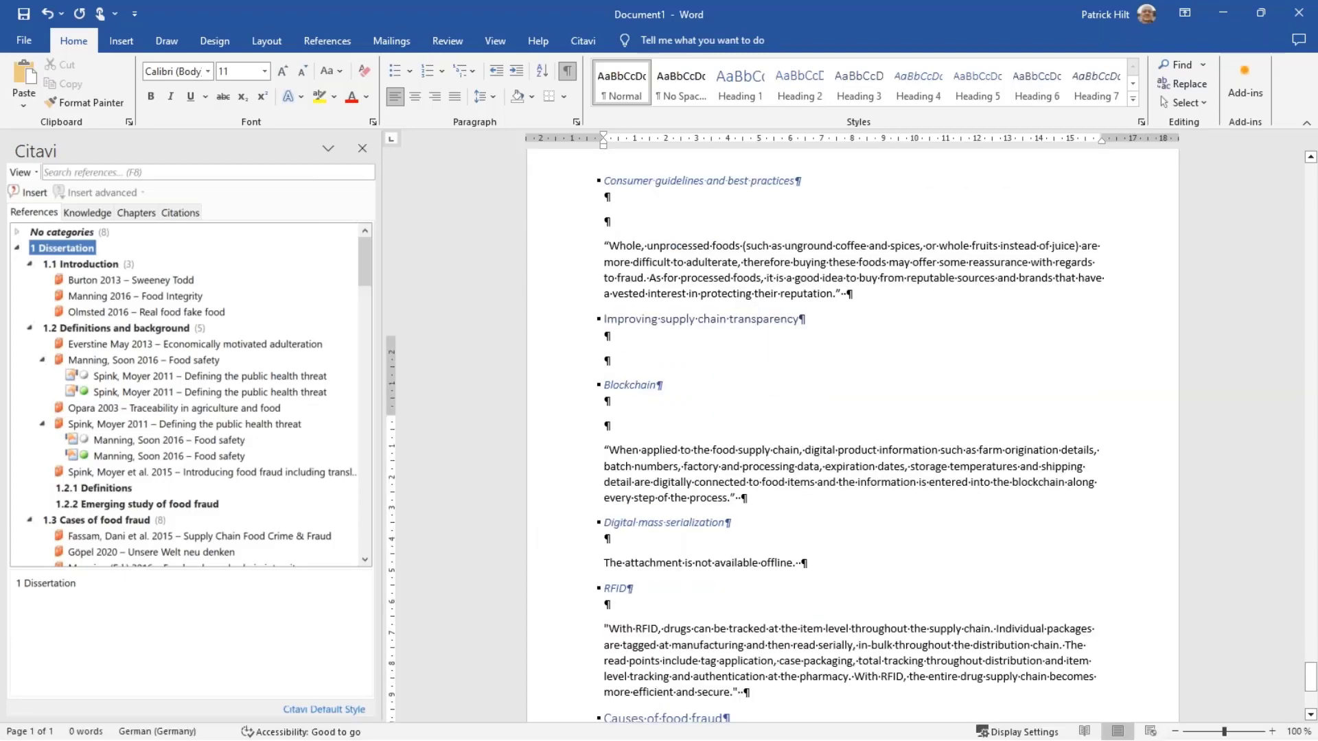
scroll(738, 699, down, 6)
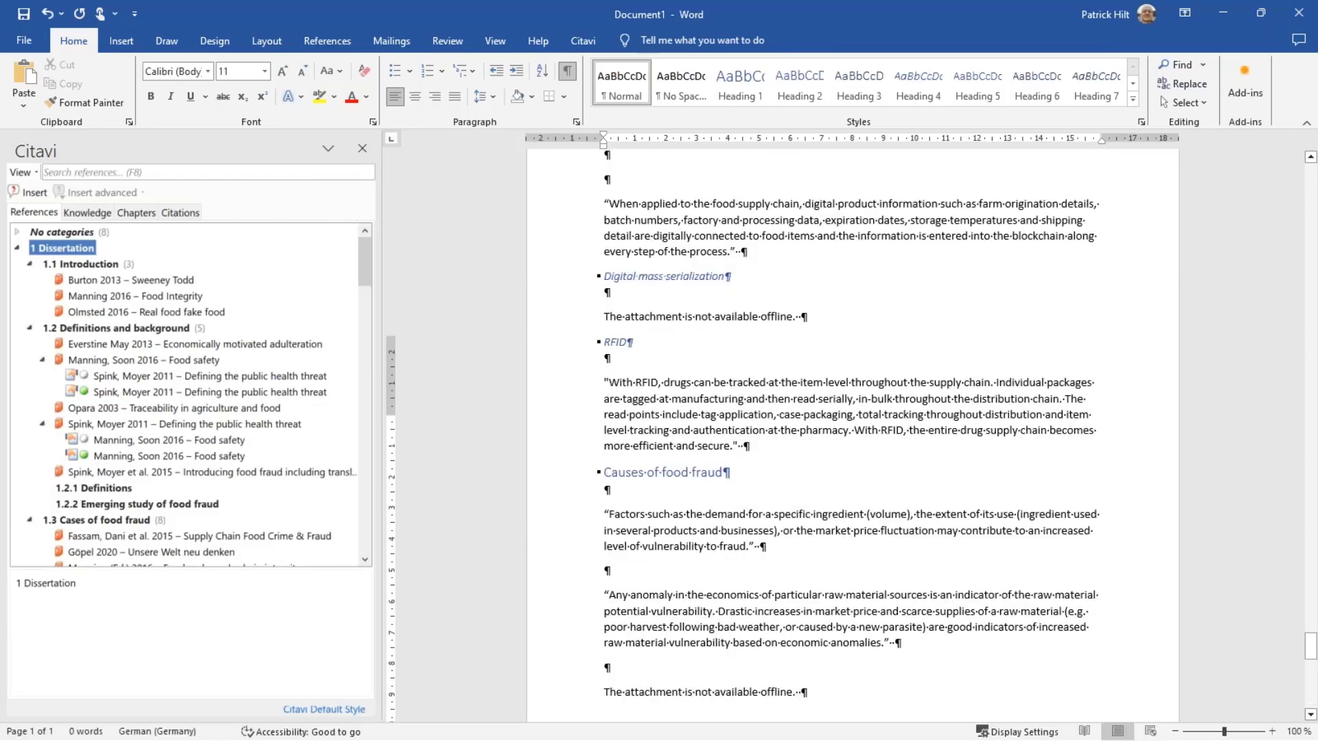
scroll(796, 696, down, 6)
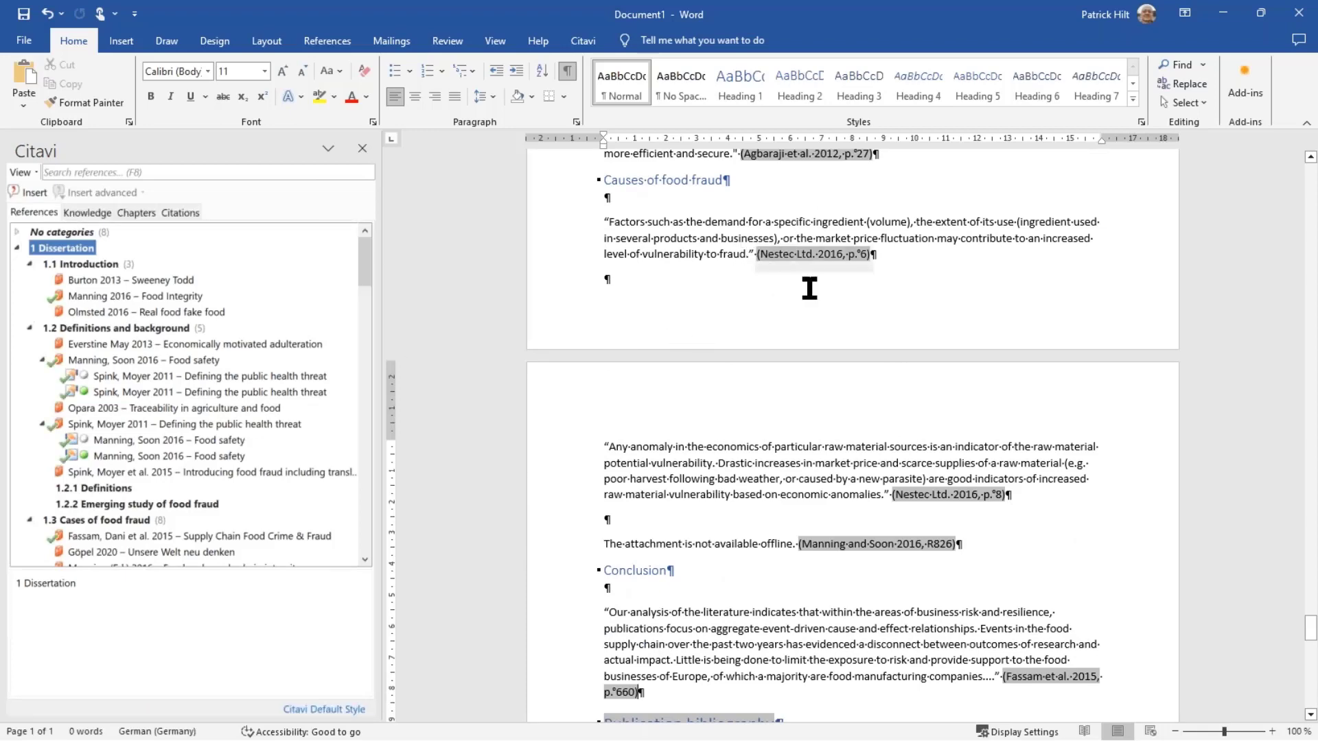
scroll(810, 288, up, 4)
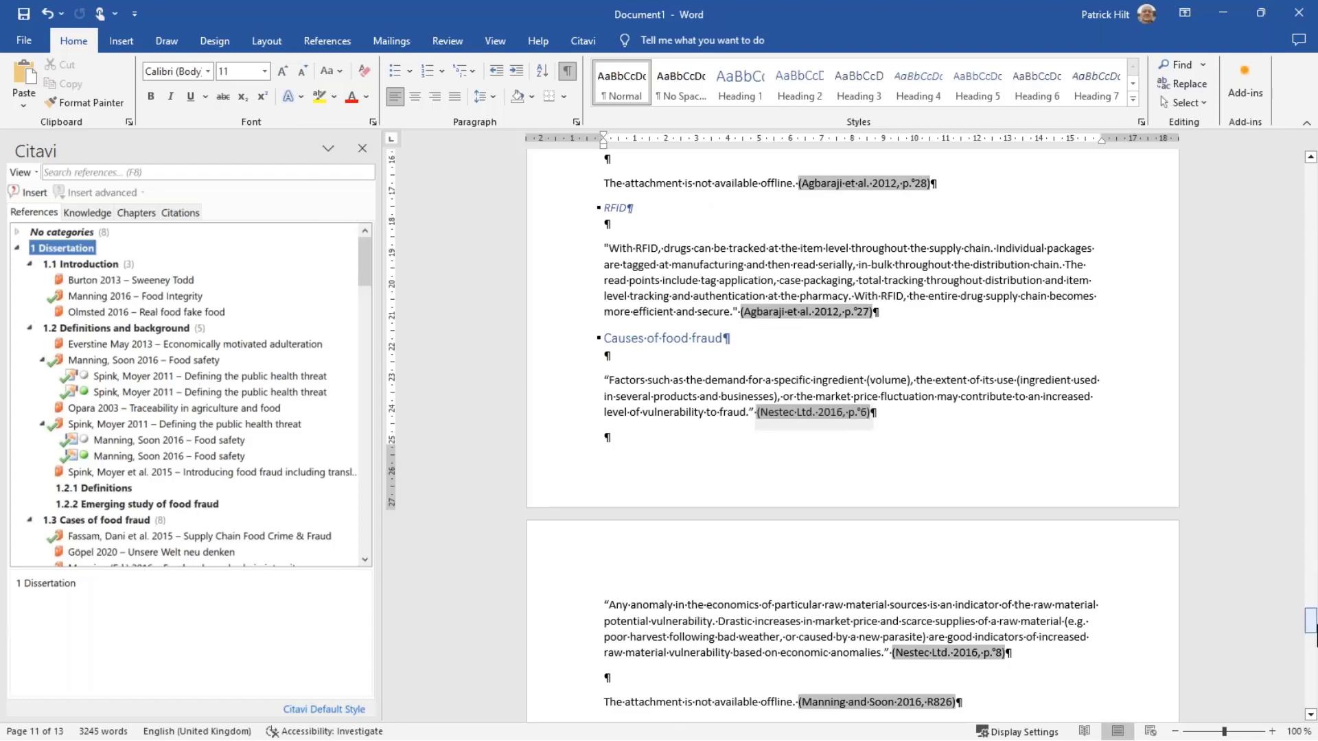
drag(1313, 625, 1312, 655)
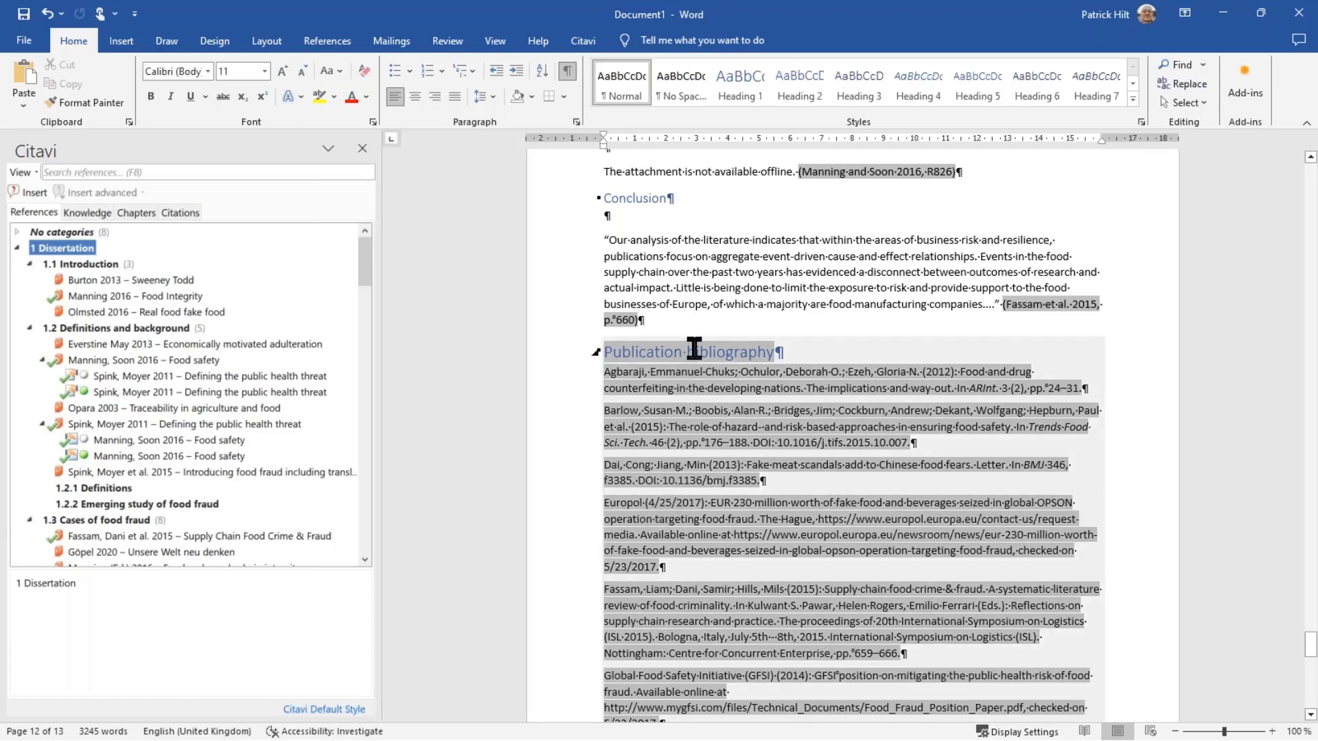
Change the document's citation style to APA American Psychological Association, 7th ed. (English) and review the reformatted citations and references.
click(583, 40)
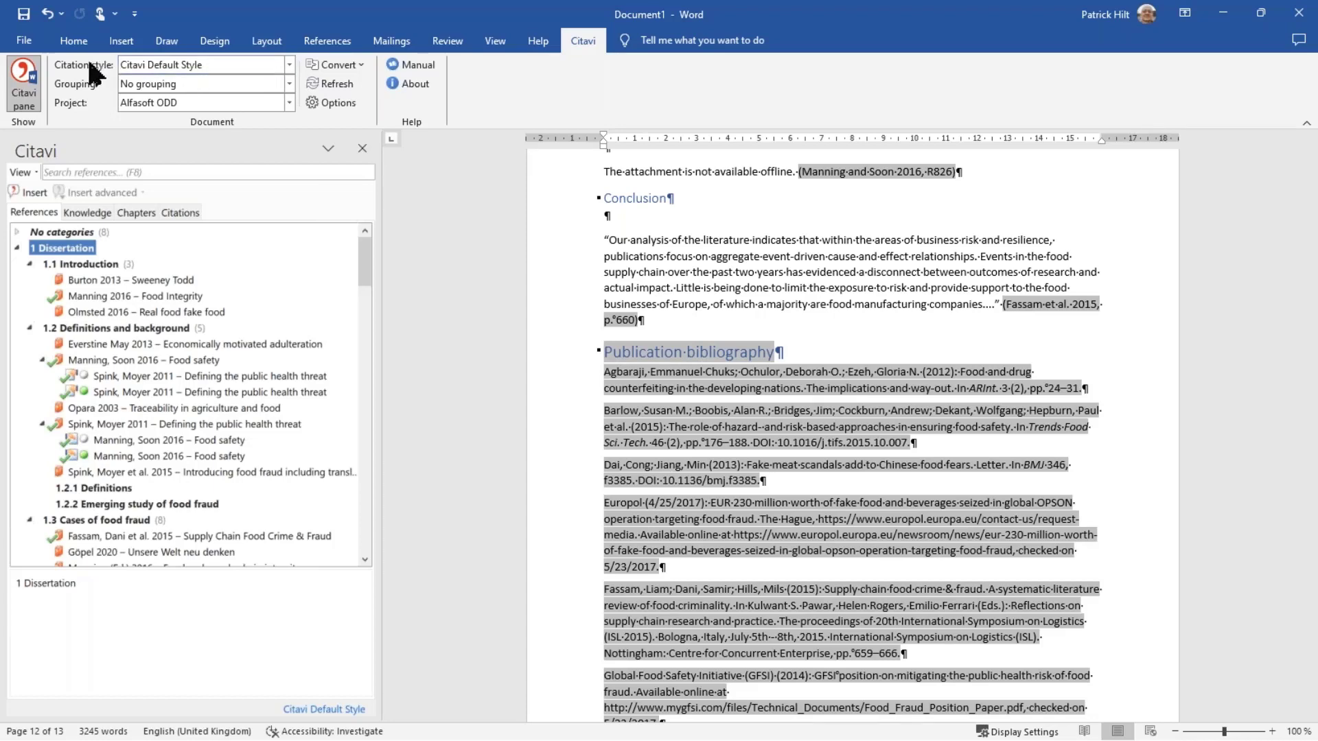
click(289, 64)
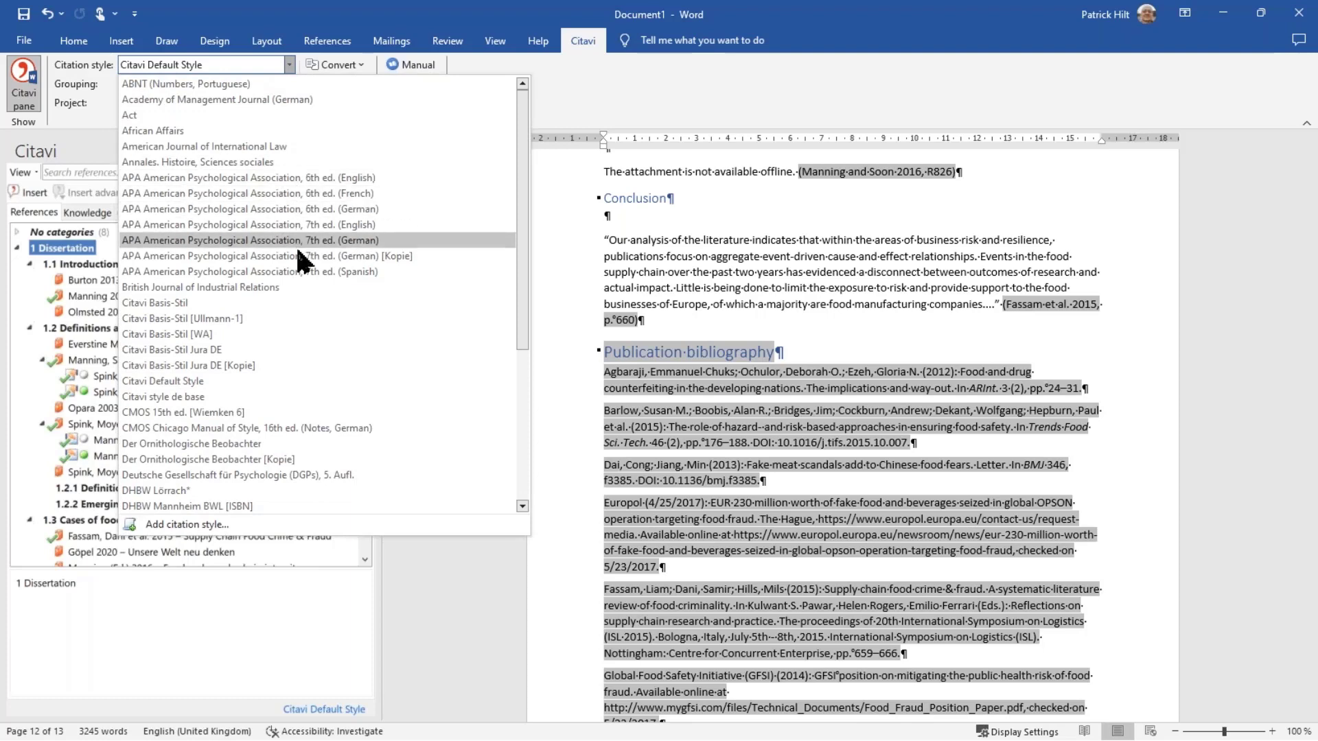
click(299, 226)
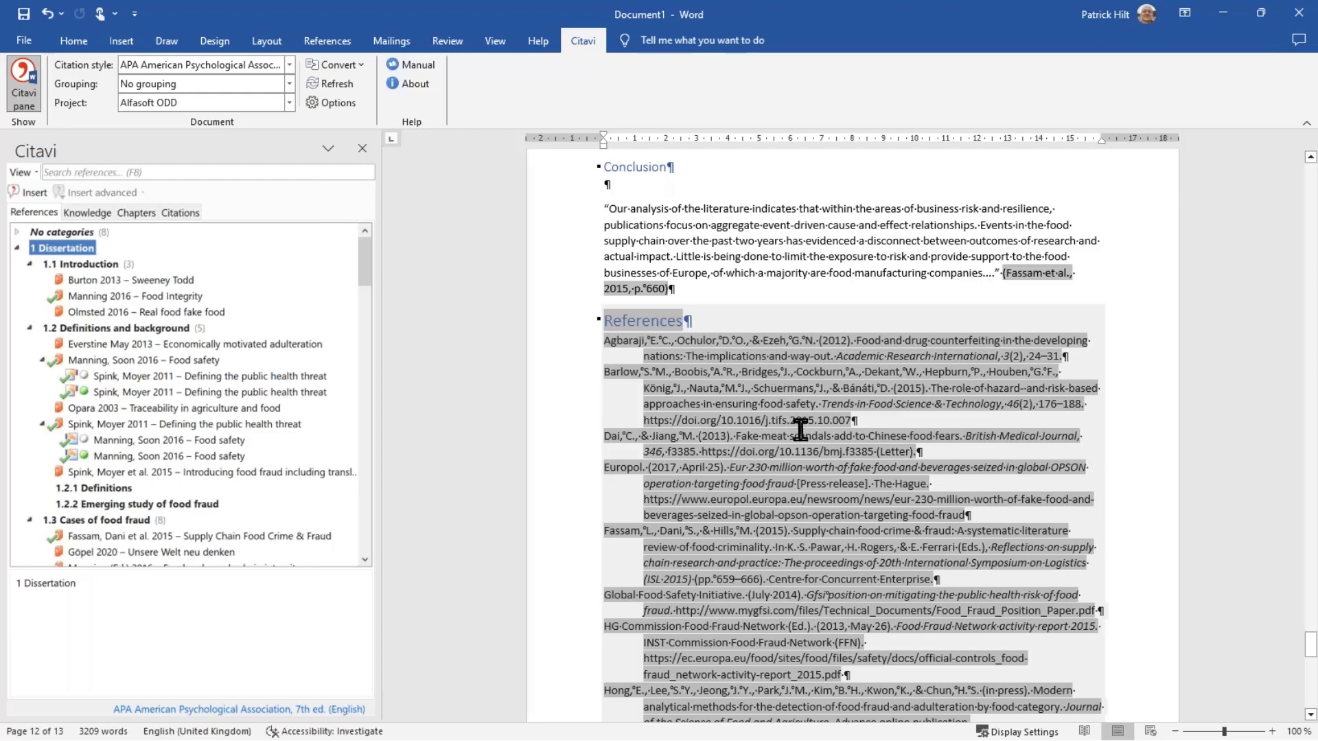
scroll(807, 391, up, 10)
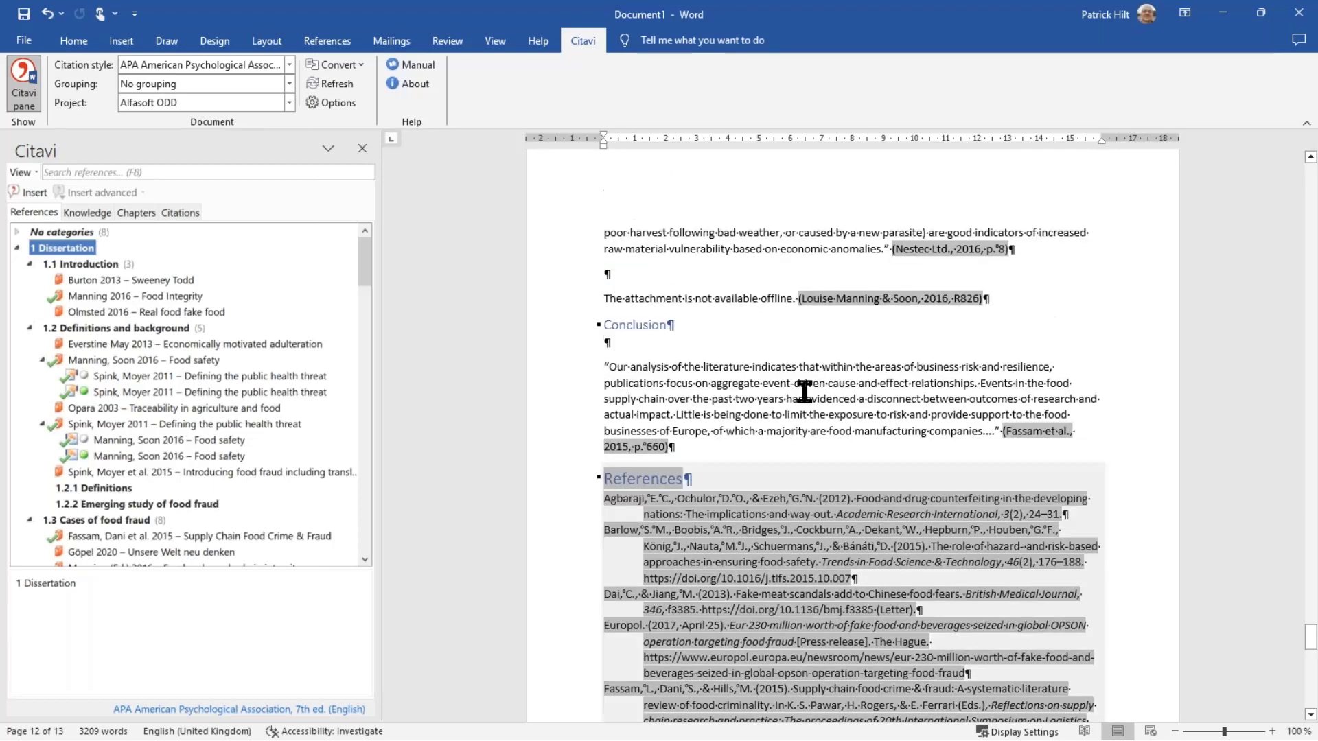
scroll(789, 403, up, 8)
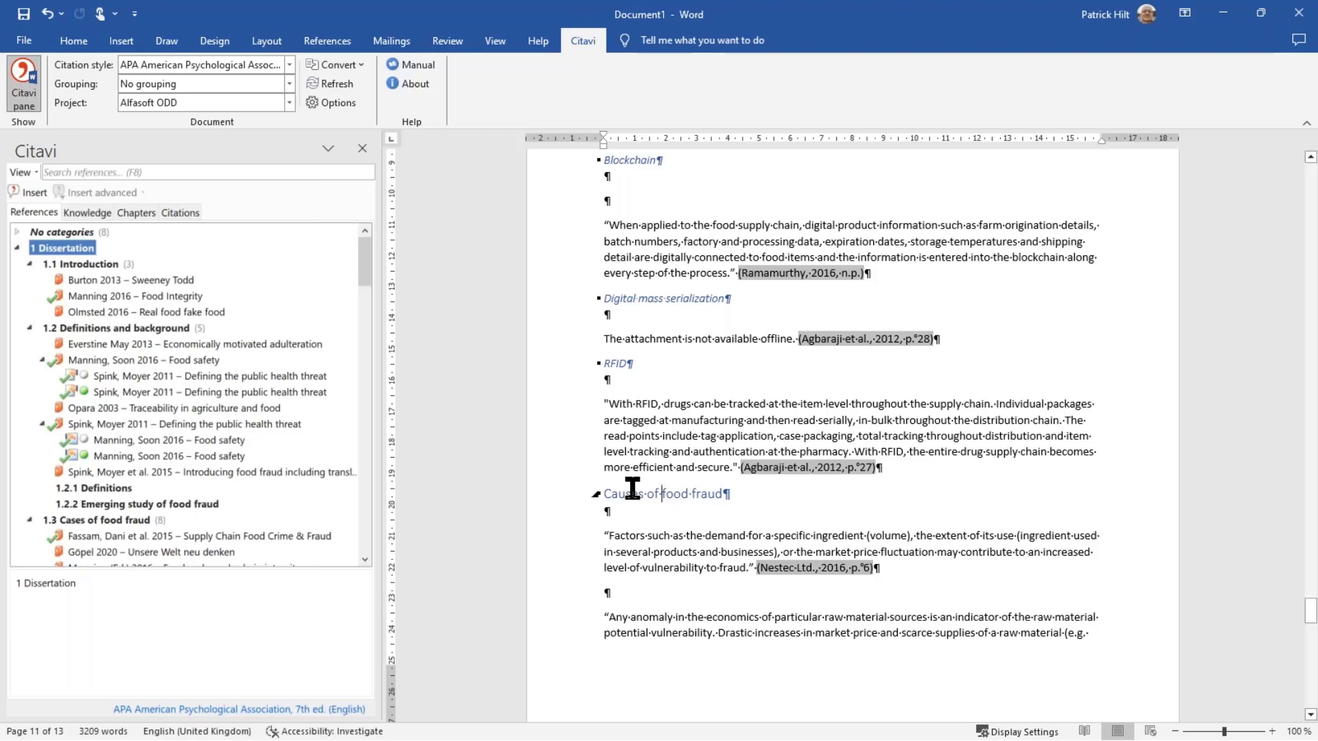
Extend the "Causes of food fraud" heading to read "Causes of food fraud and related matter".
click(723, 494)
text(and related)
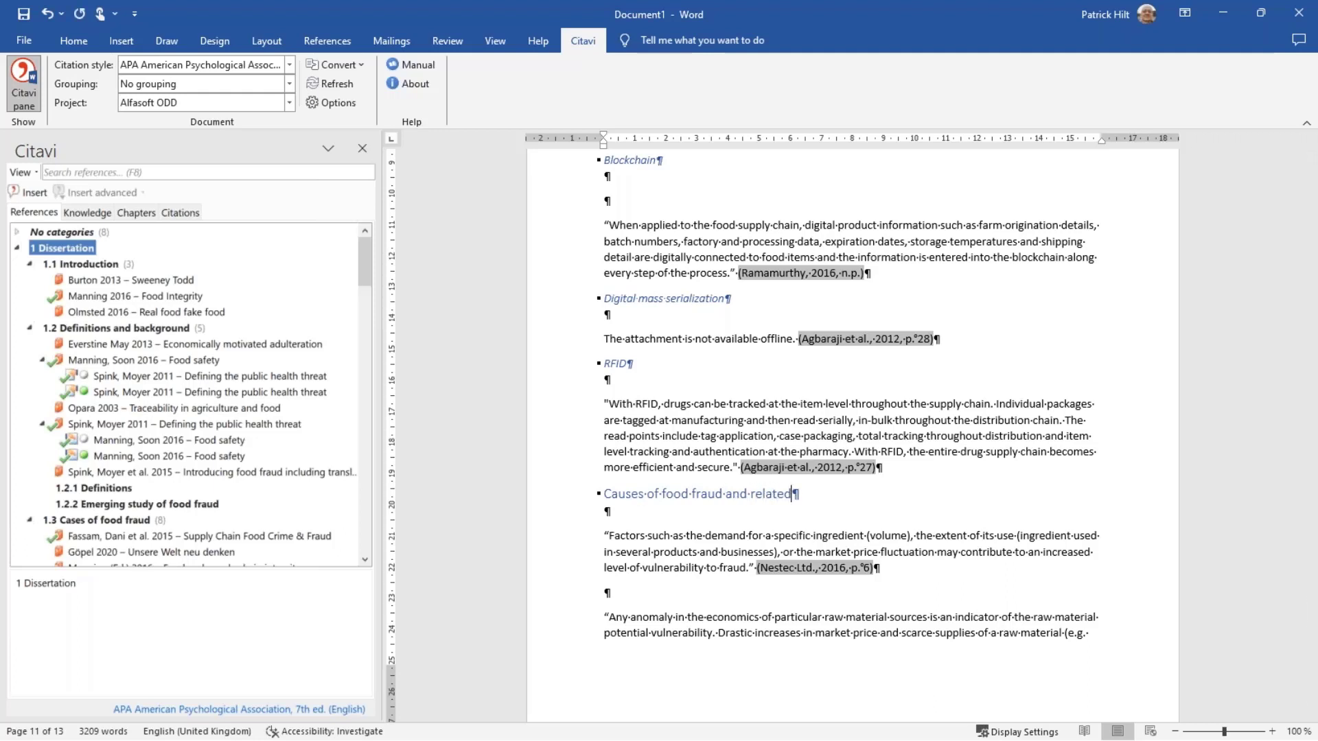
text( matter)
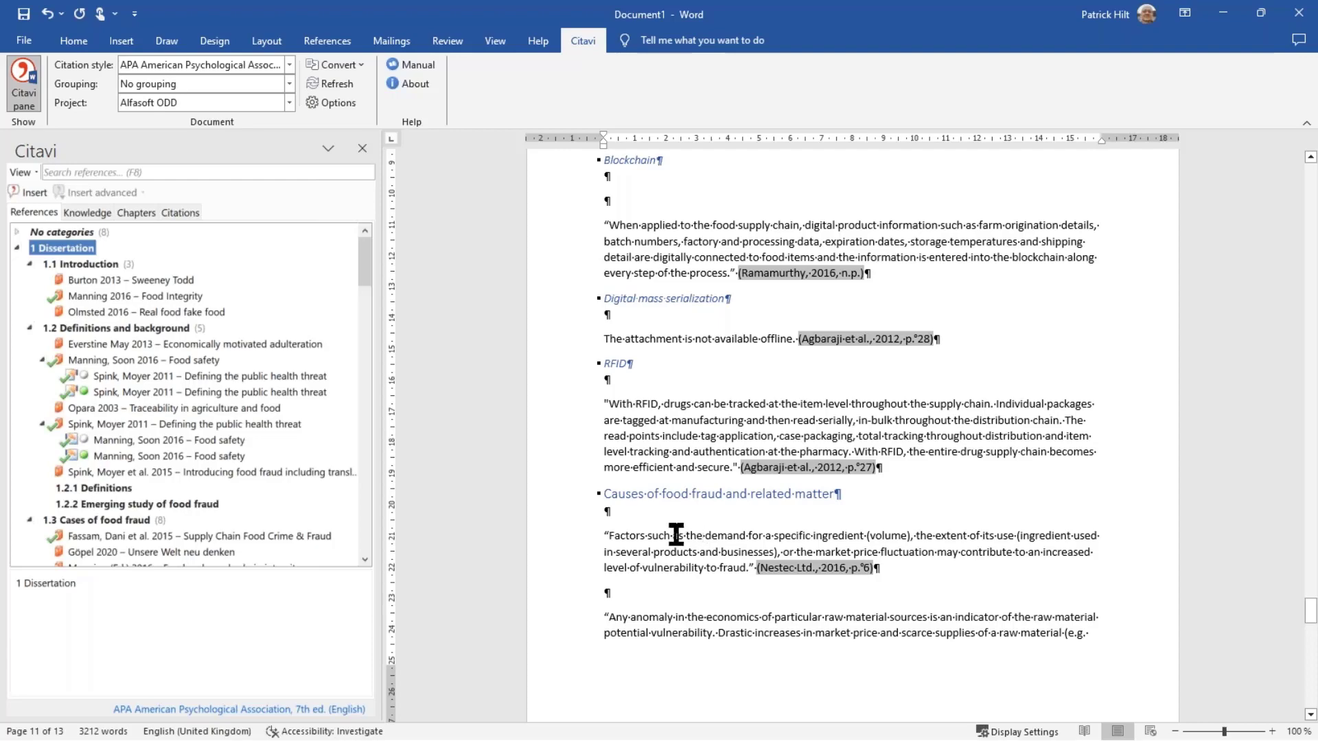
Switch to Citavi, check the category "1.5 Causes of food fraud" in the Knowledge Organizer, and return to the Word document.
click(1226, 16)
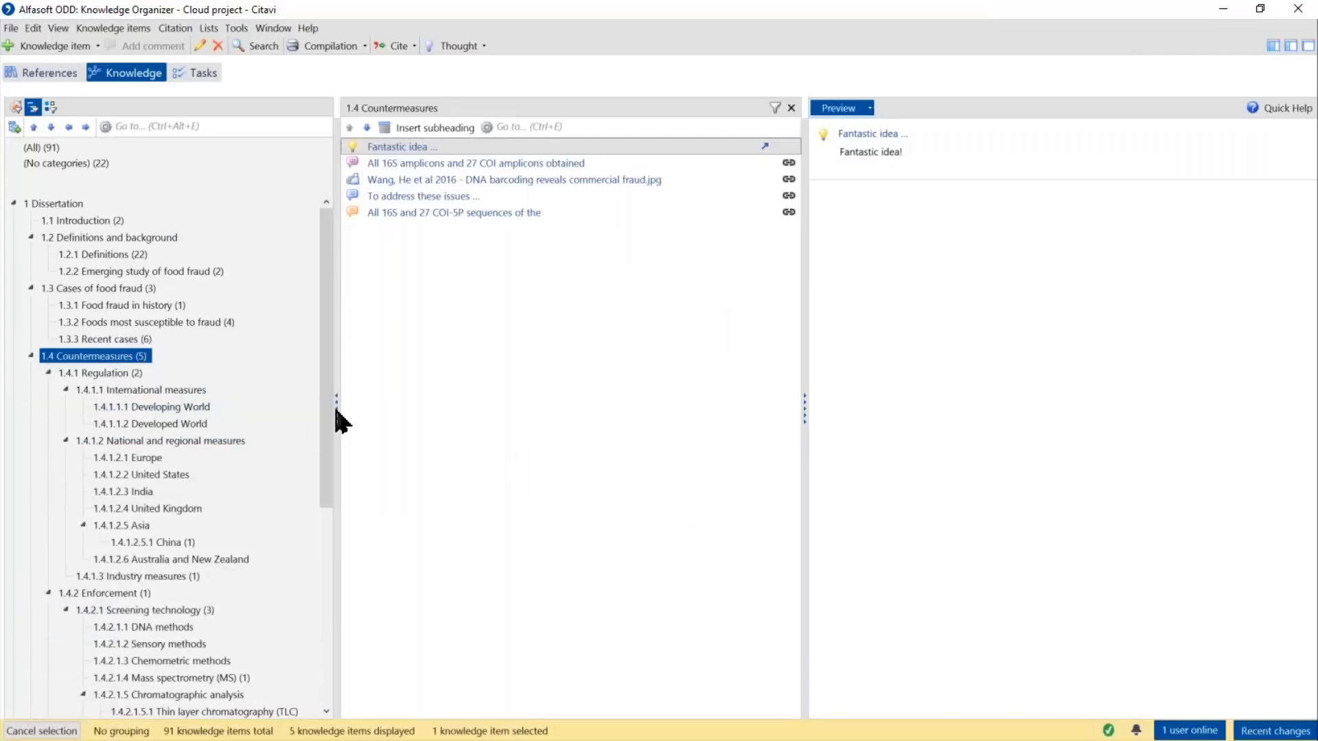
drag(326, 406, 332, 609)
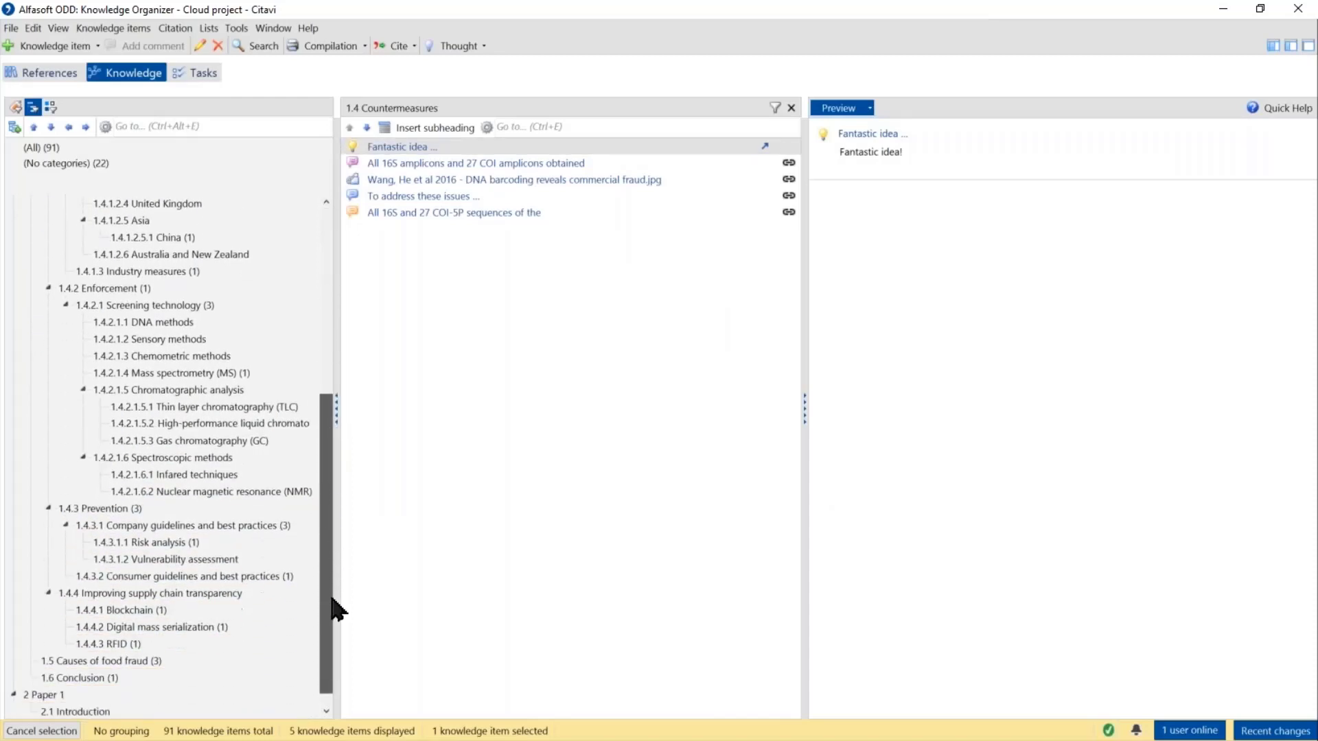
click(114, 661)
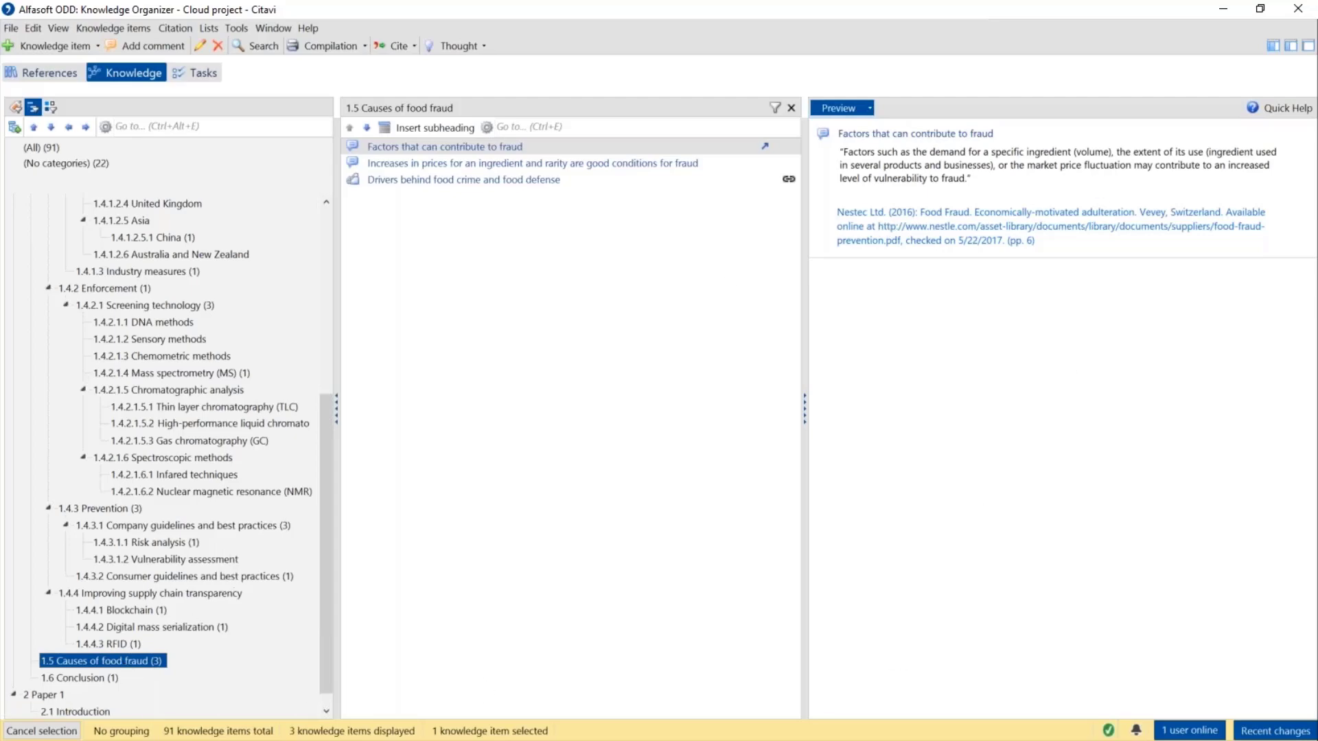
key(alt+Tab)
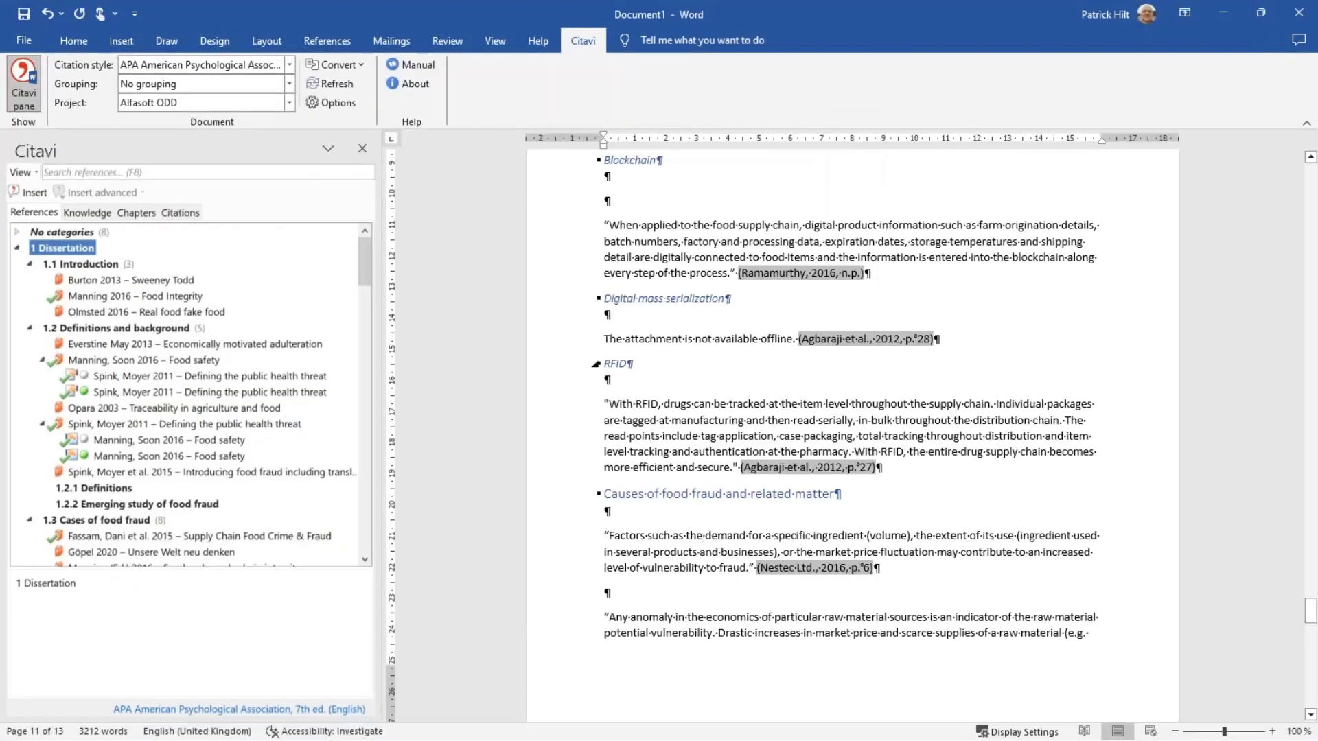
Examine the matching references and knowledge items by chapter for the "Causes of food fraud and related matter" heading and the Blockchain section.
click(137, 212)
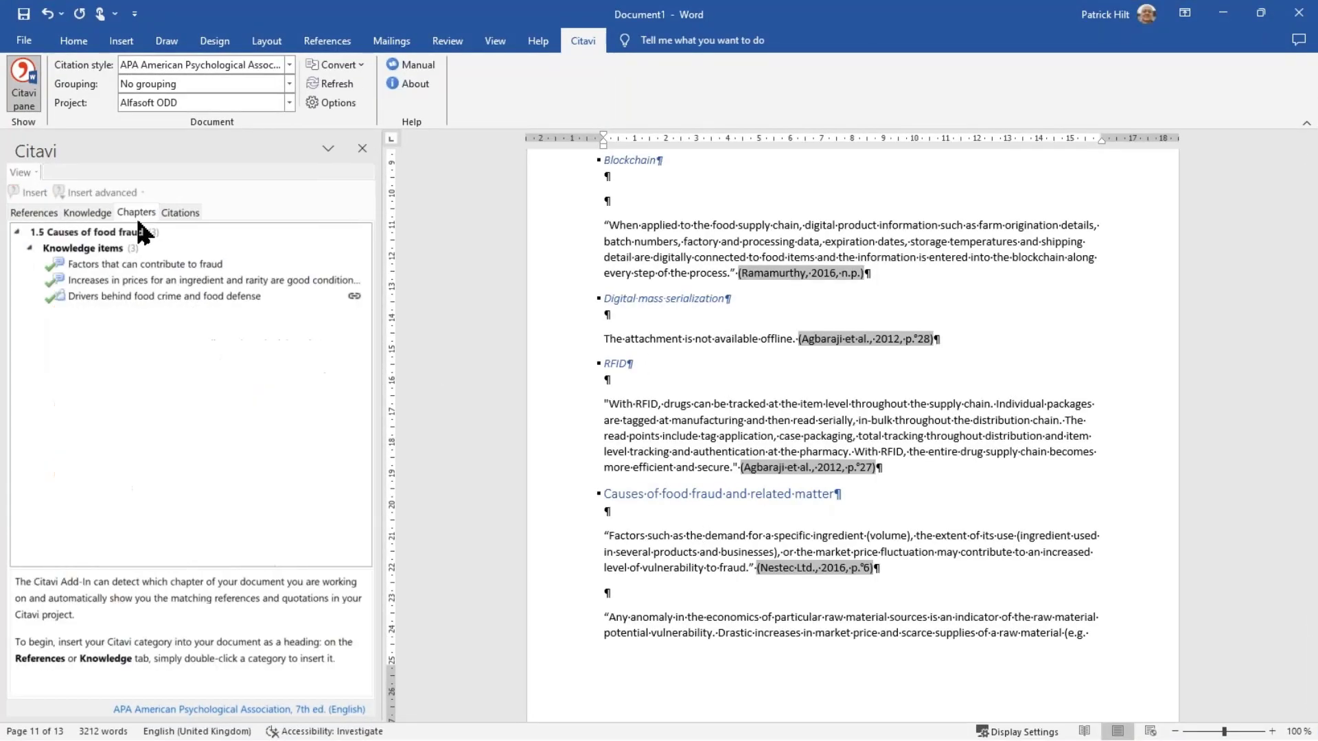
click(122, 232)
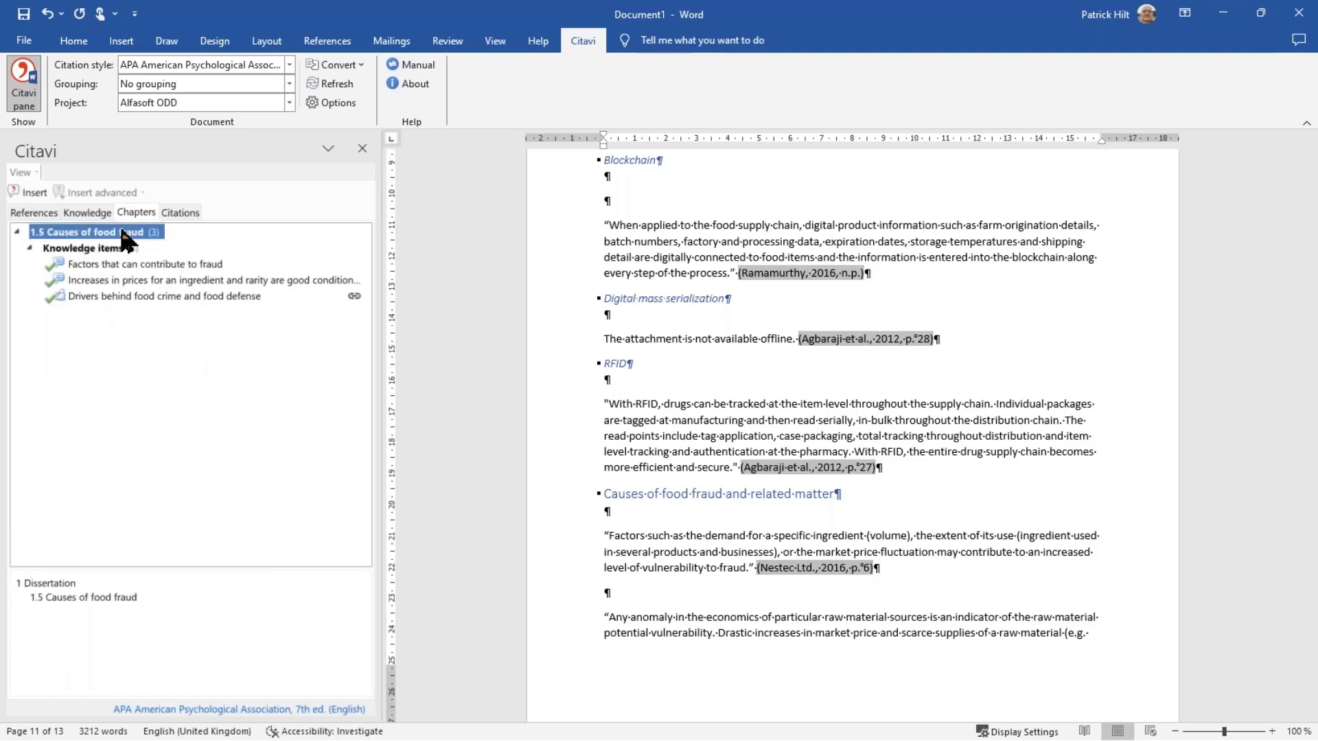
click(604, 496)
click(849, 497)
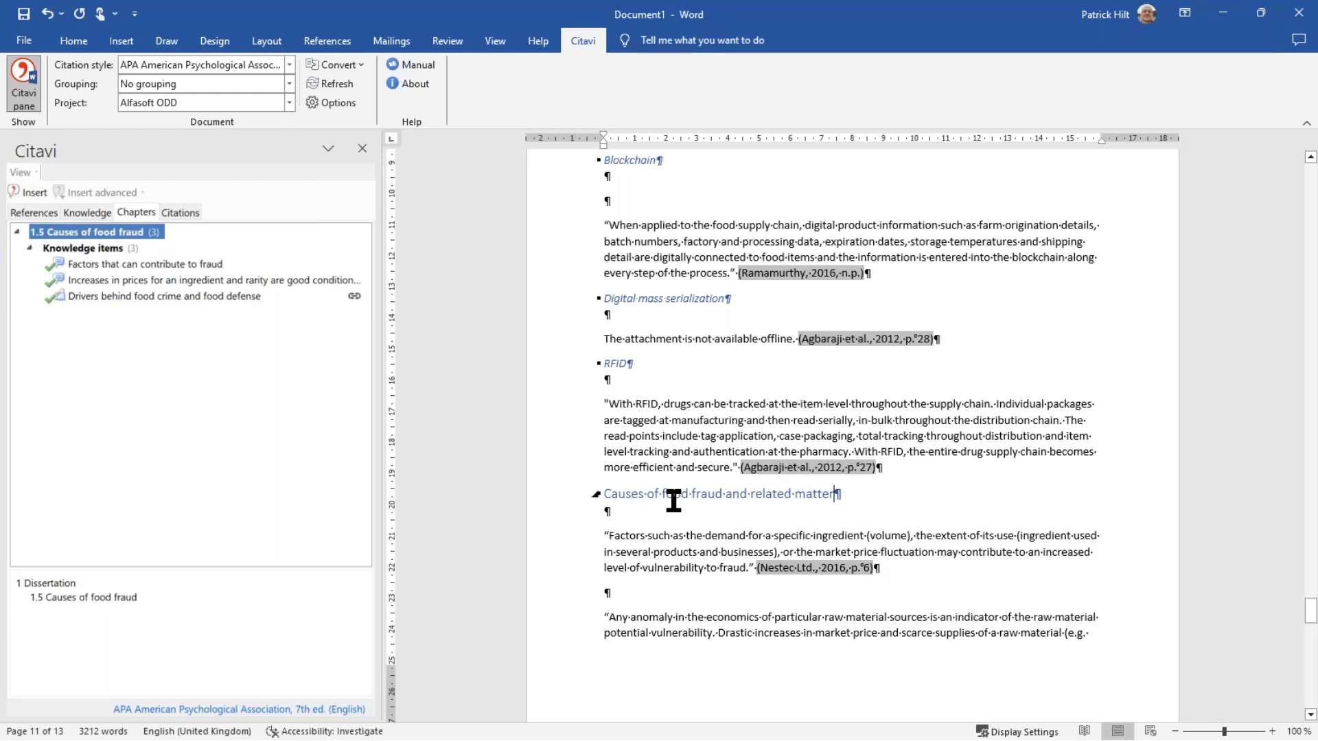
click(654, 494)
click(812, 274)
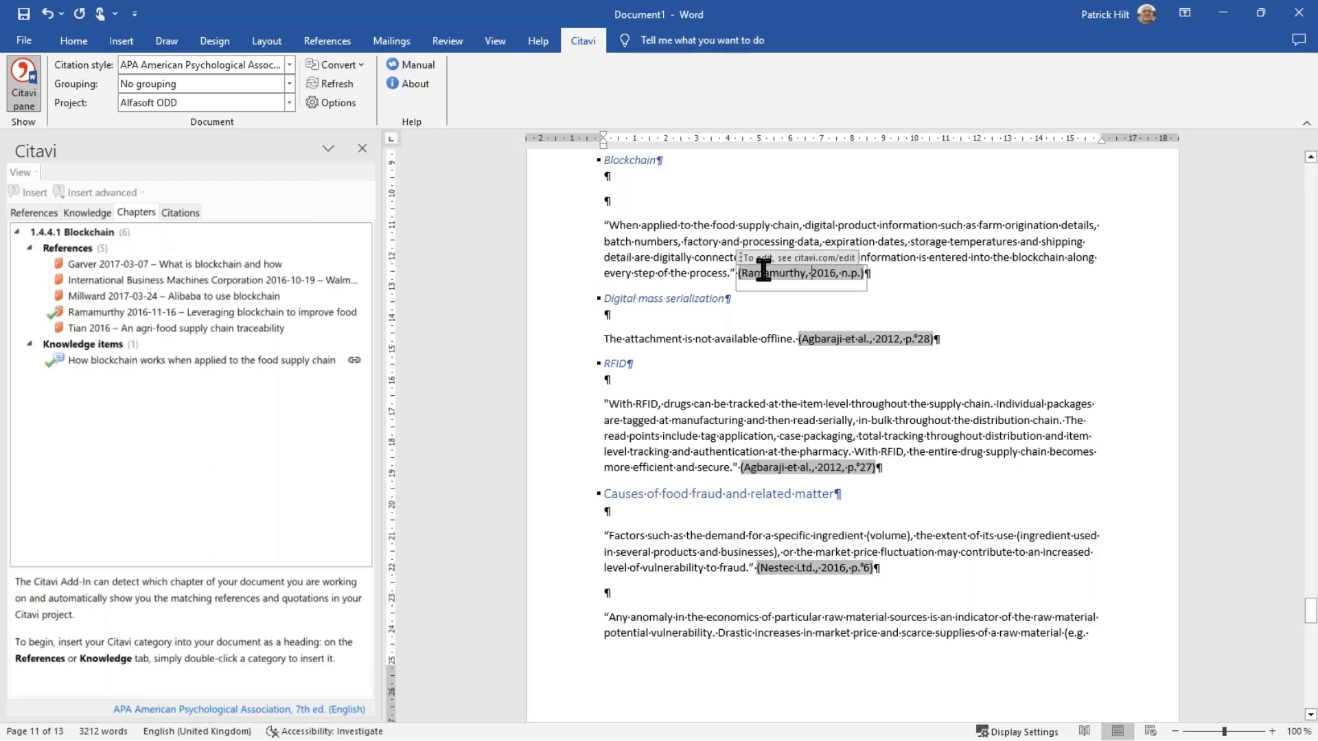
click(895, 258)
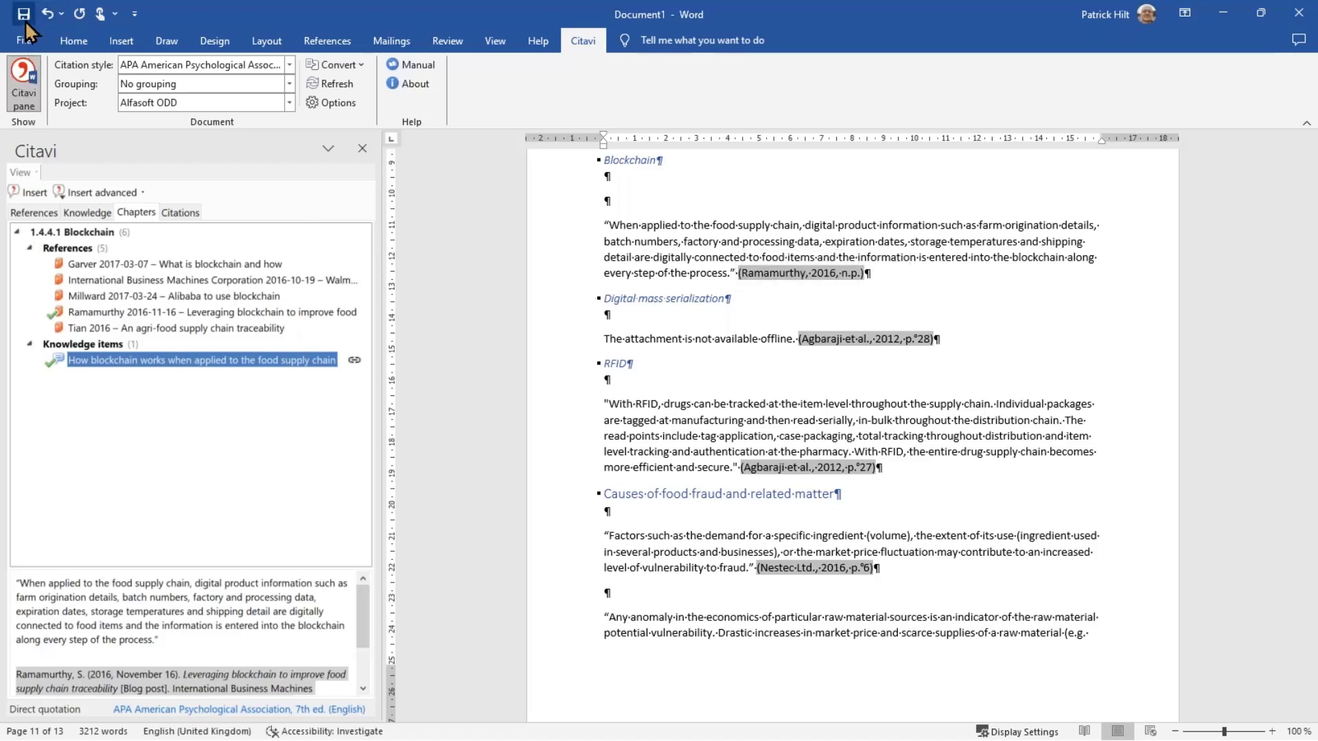
Save the document as Introductio4 and convert its in-text citations to footnote citations in a new file named footnotes.
key(ctrl+s)
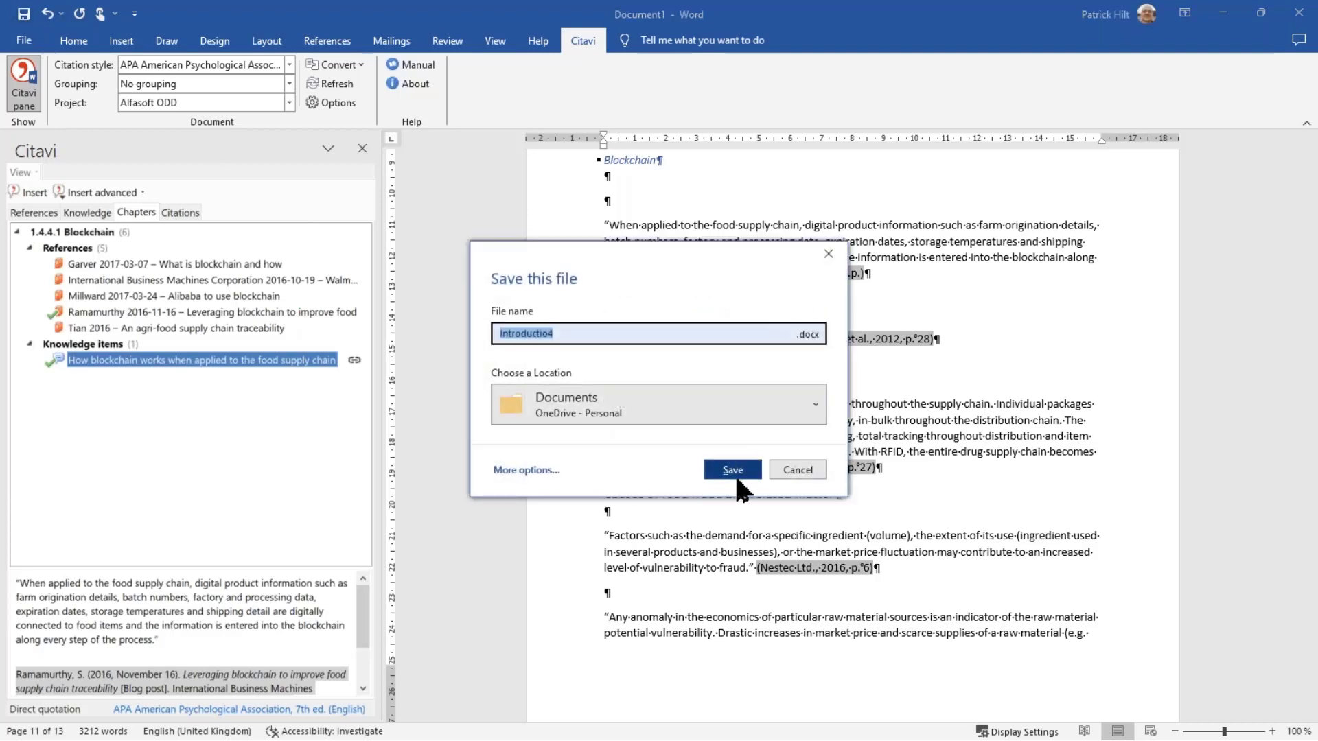
click(733, 469)
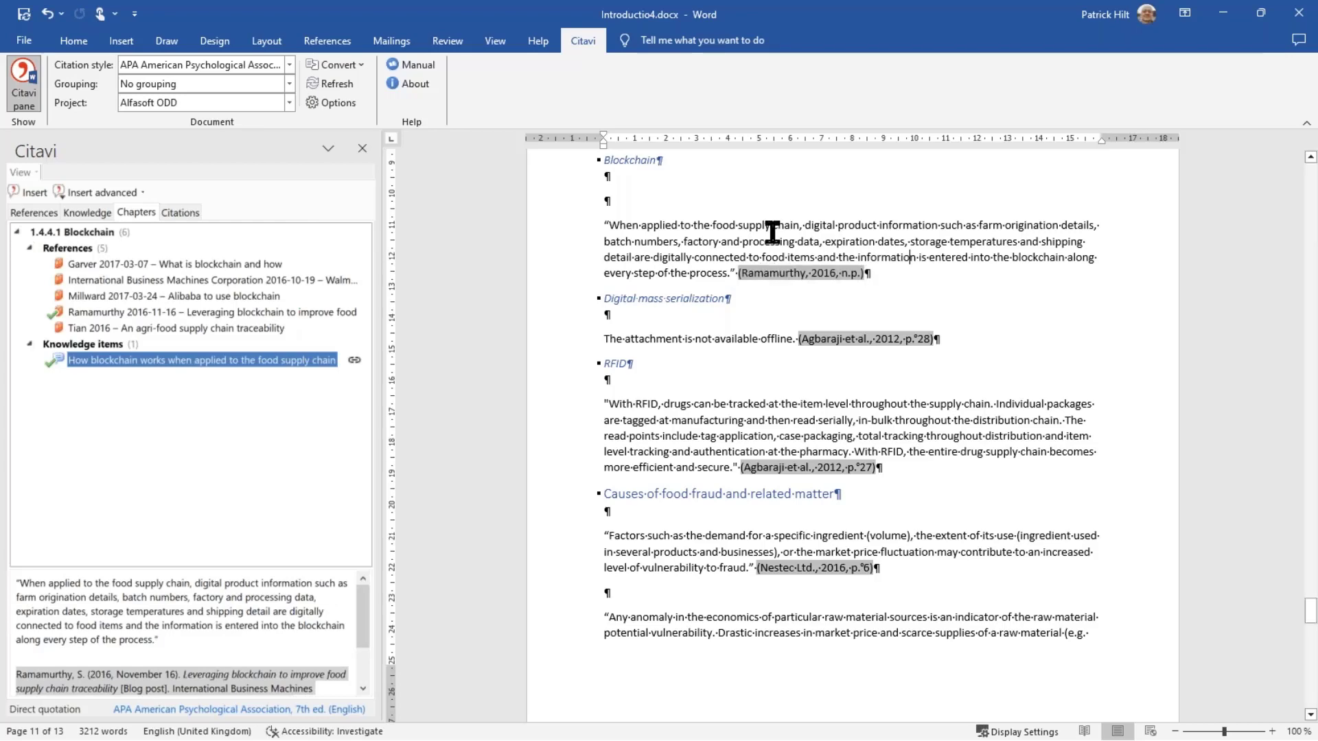
click(338, 64)
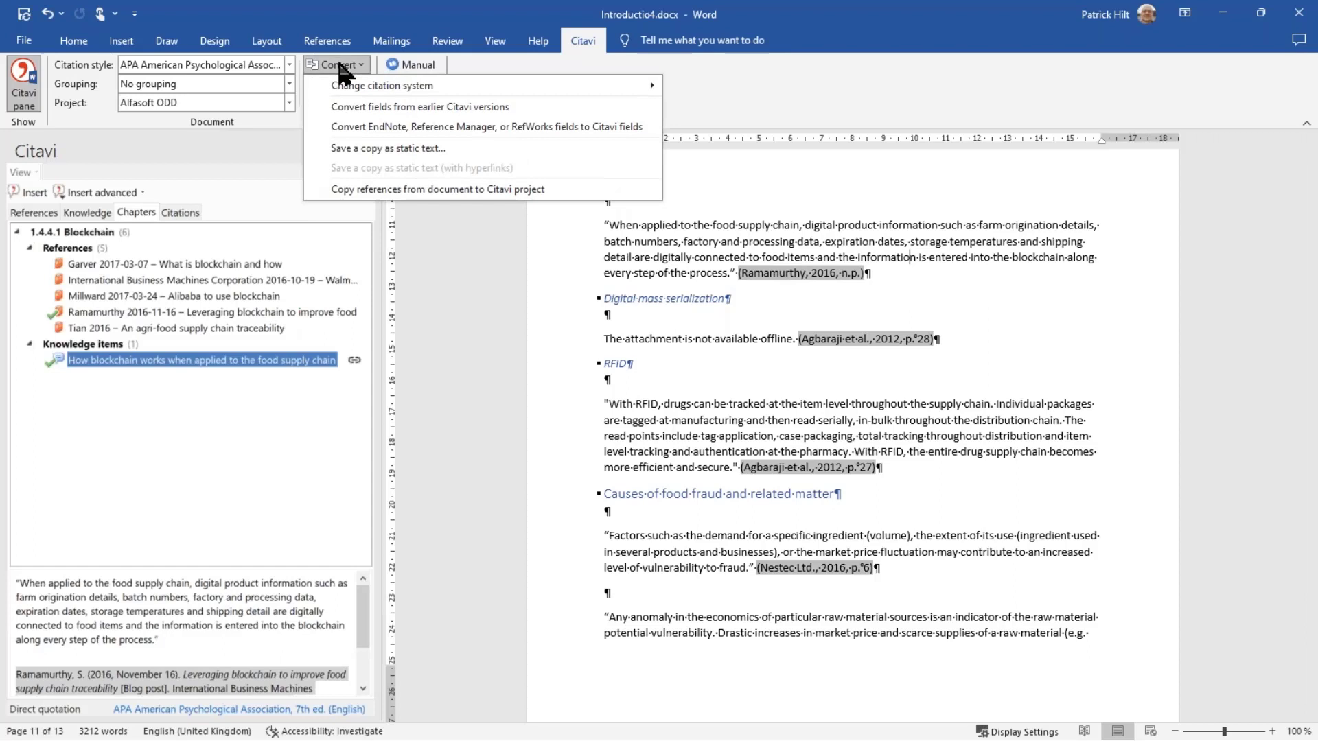
mouse_move(378, 88)
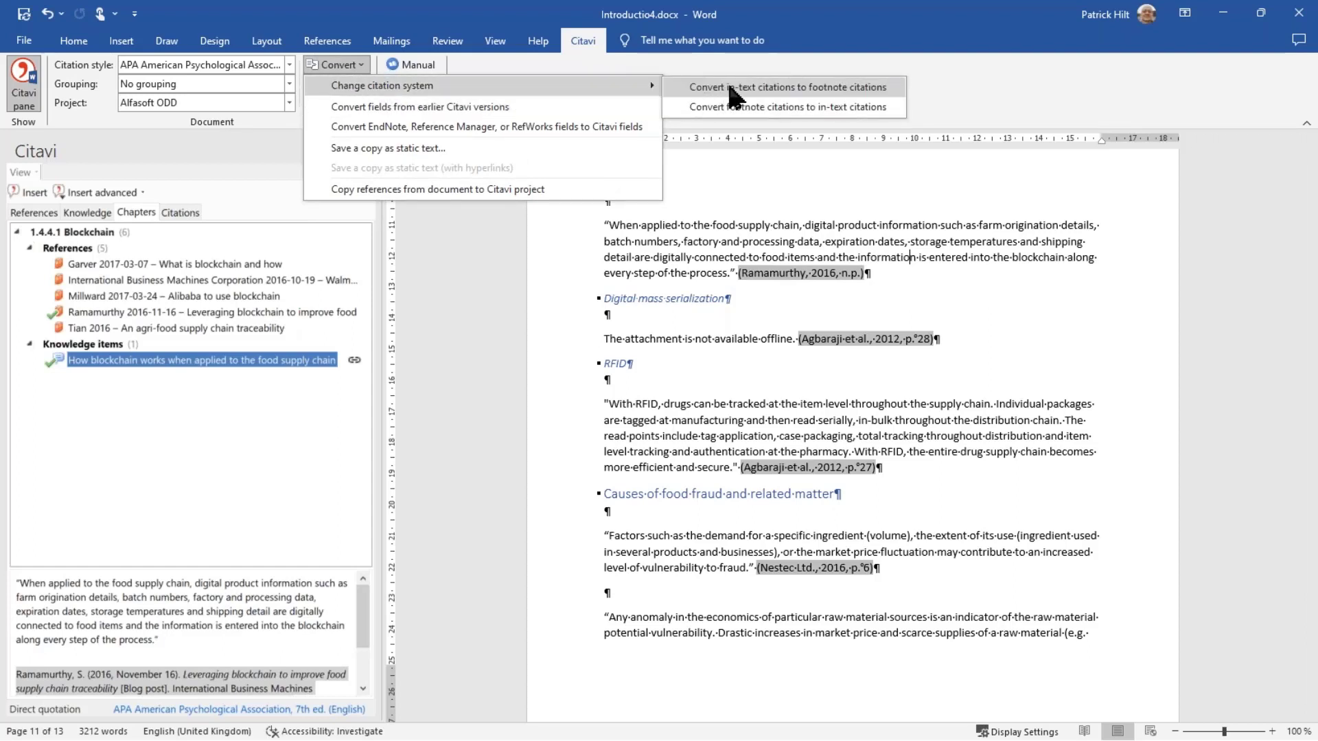
click(798, 89)
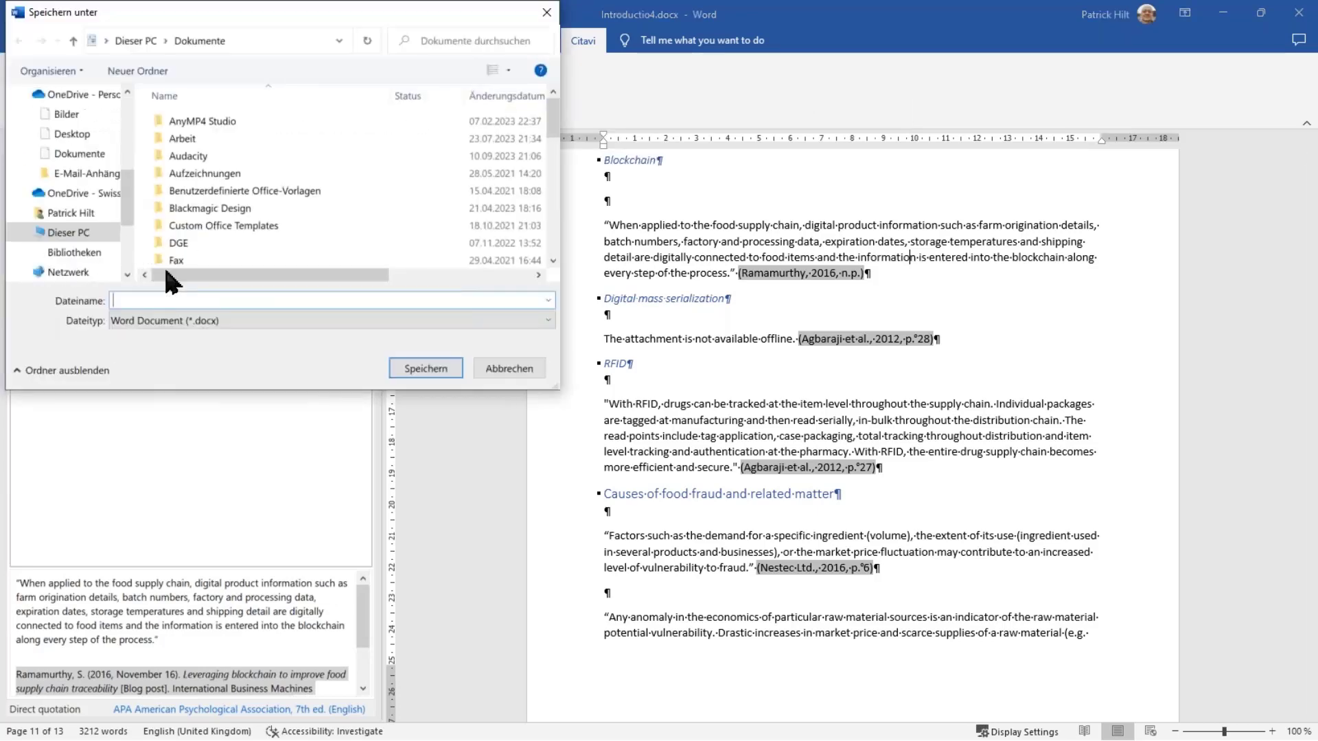
text(footnotes)
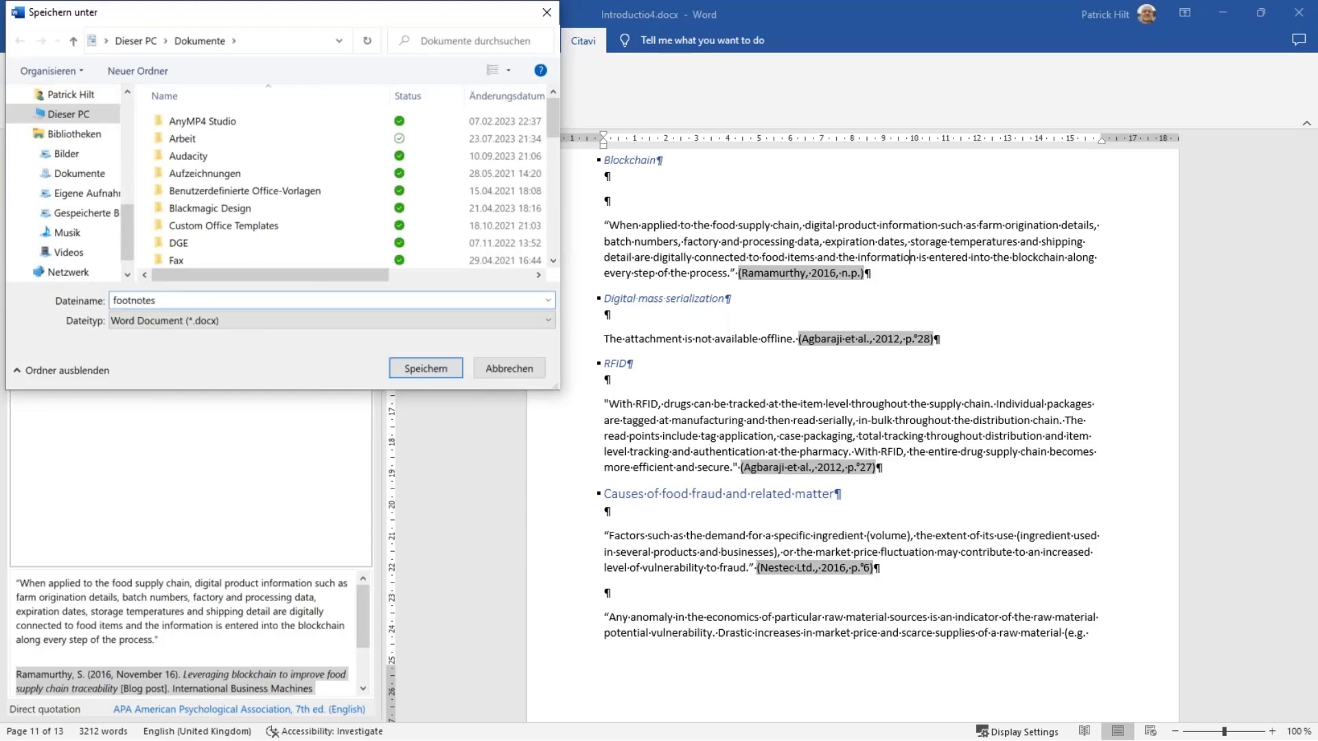
key(Return)
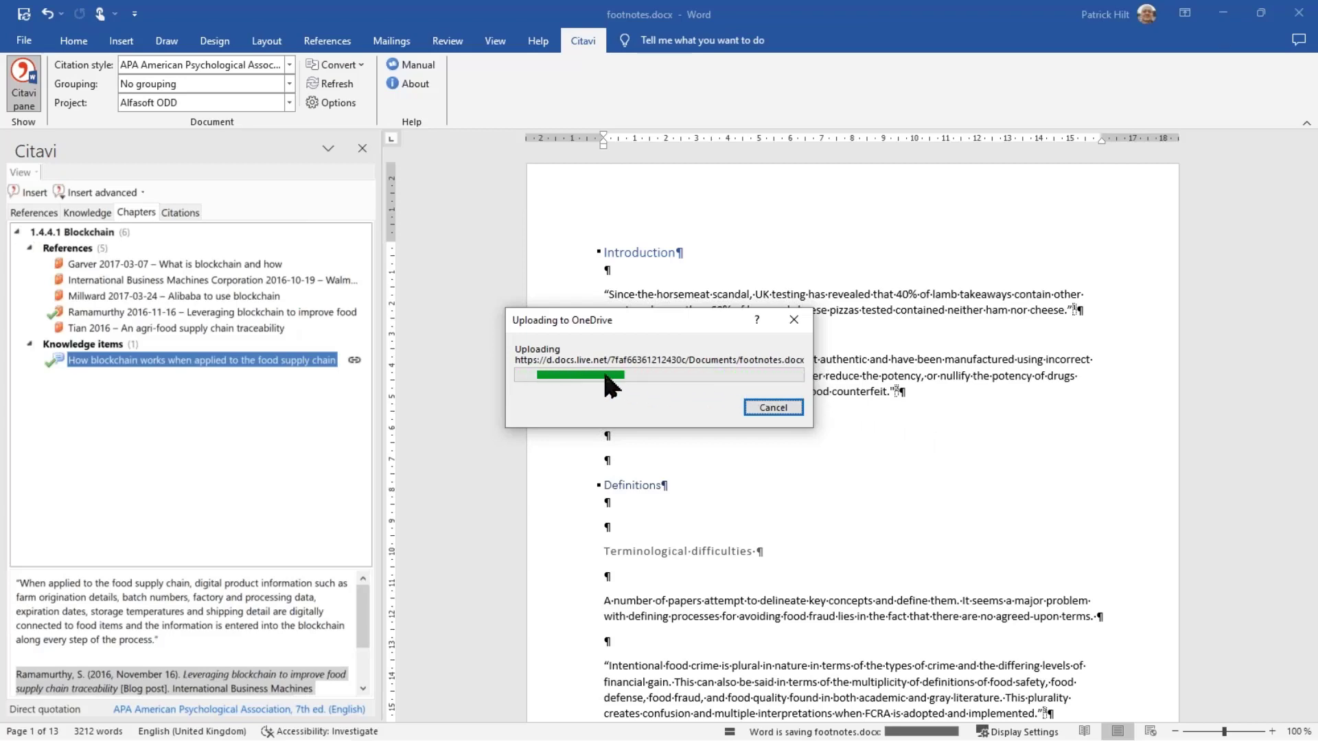
Change the citation style of the footnotes document to African Affairs and review the reformatted footnotes across its pages.
click(289, 66)
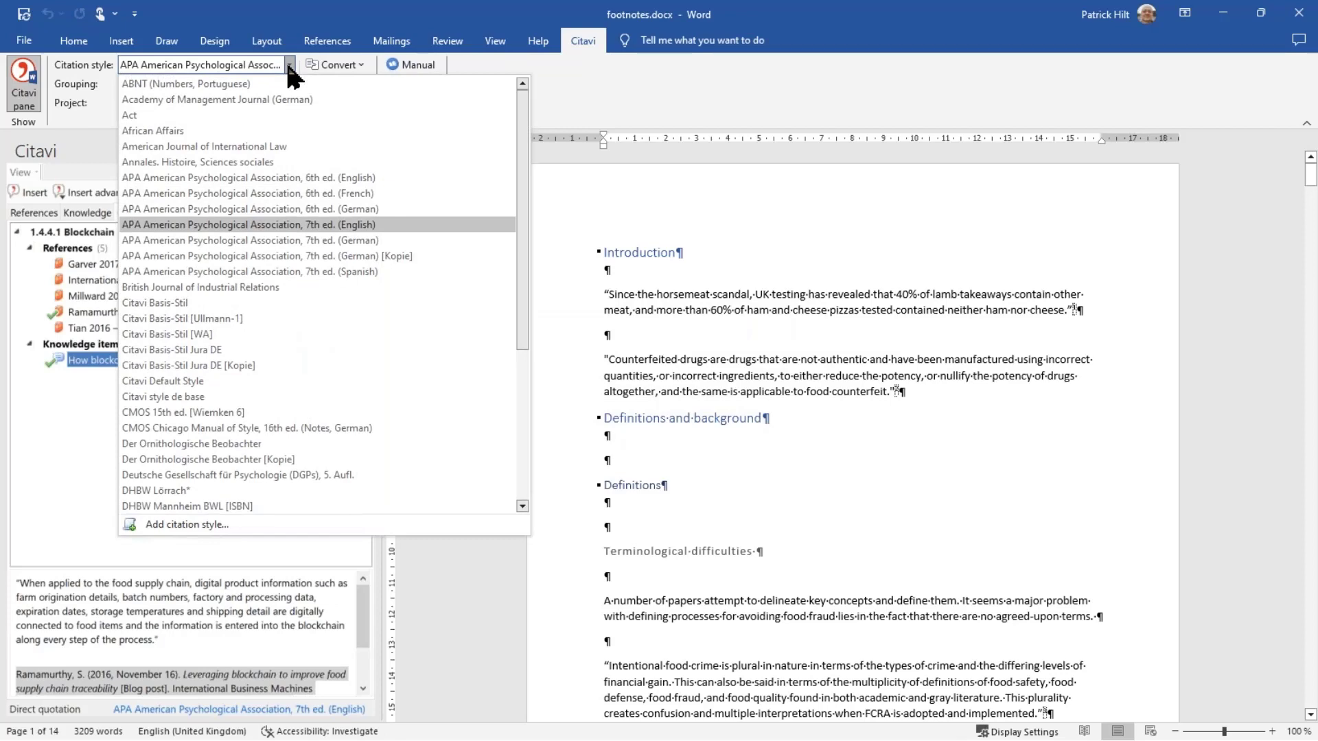
click(186, 132)
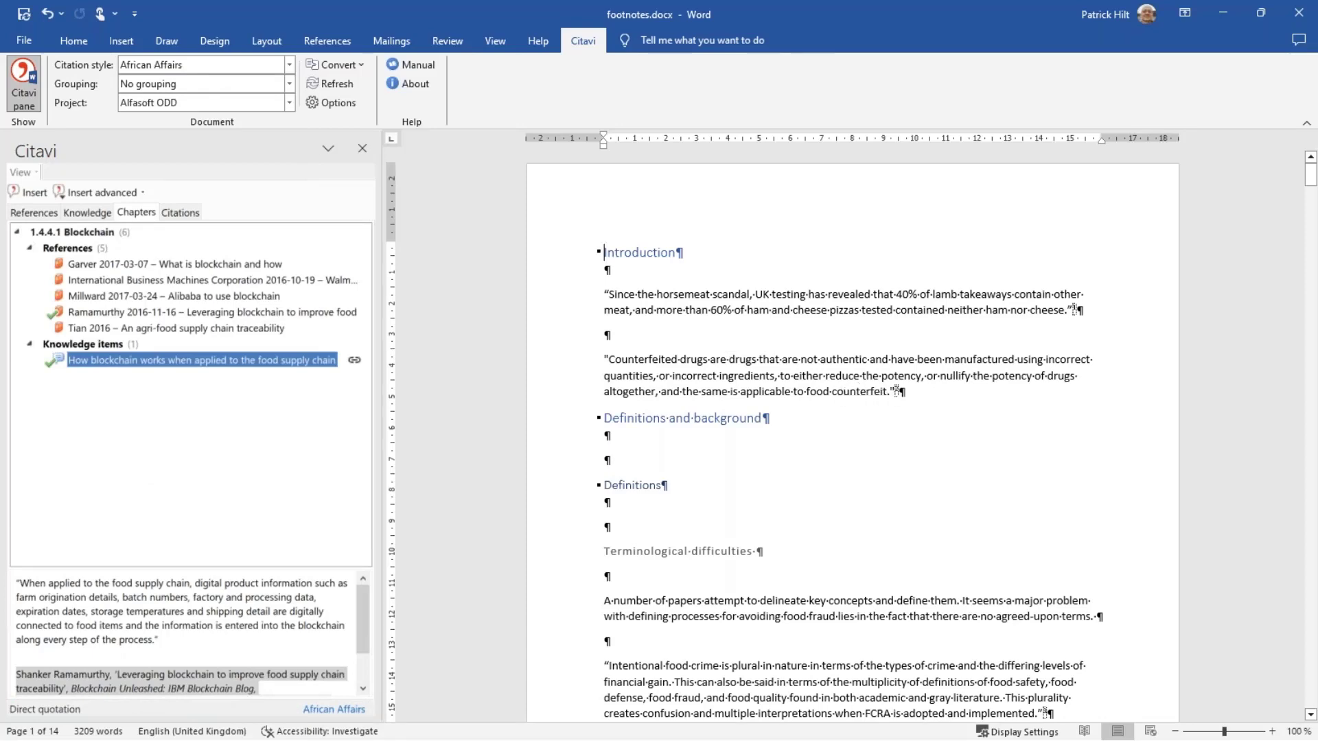
scroll(868, 397, down, 3)
scroll(852, 412, down, 7)
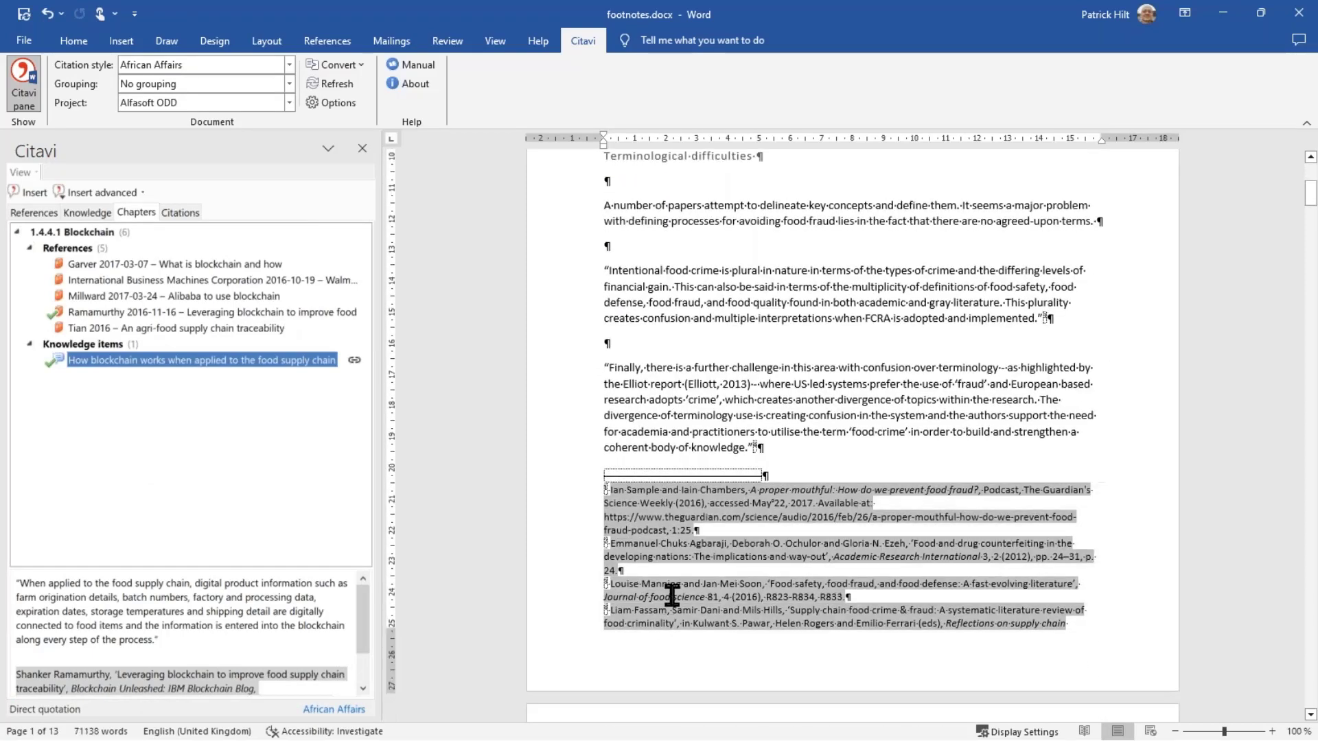
scroll(707, 528, down, 6)
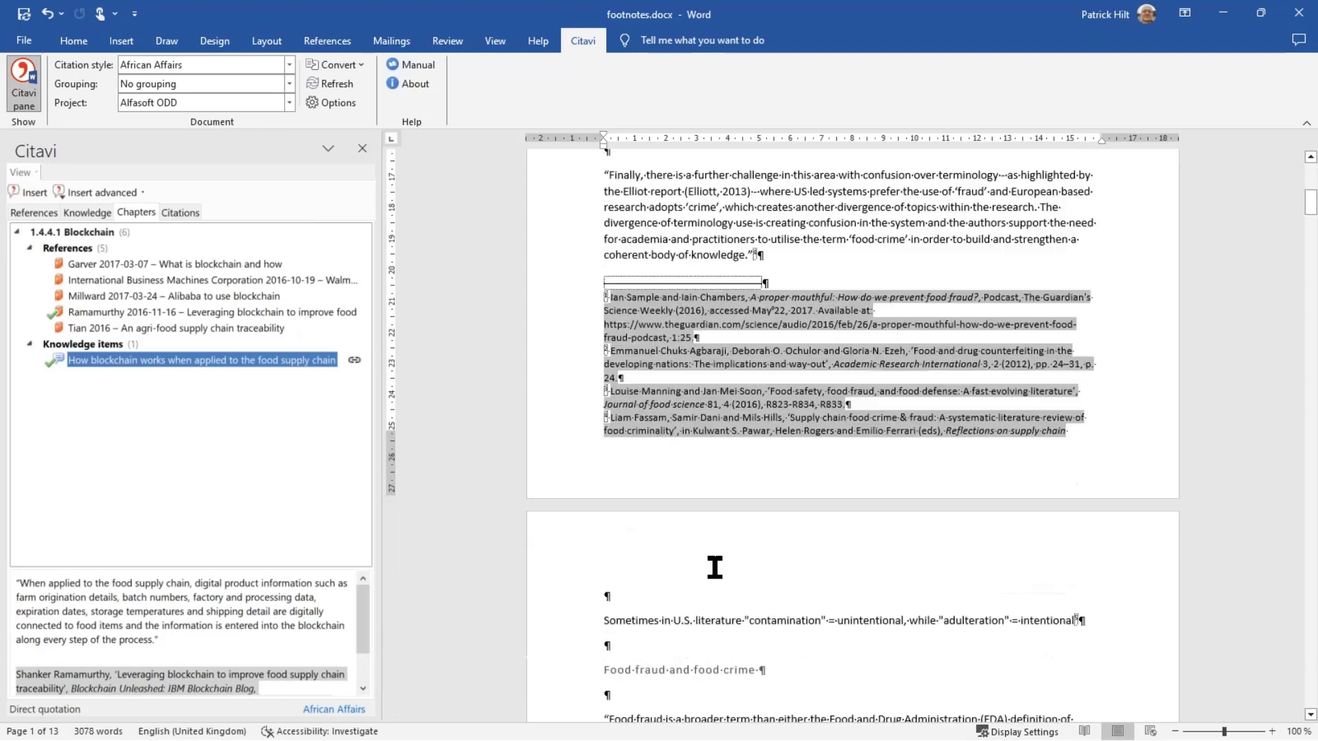
drag(1310, 204, 1315, 692)
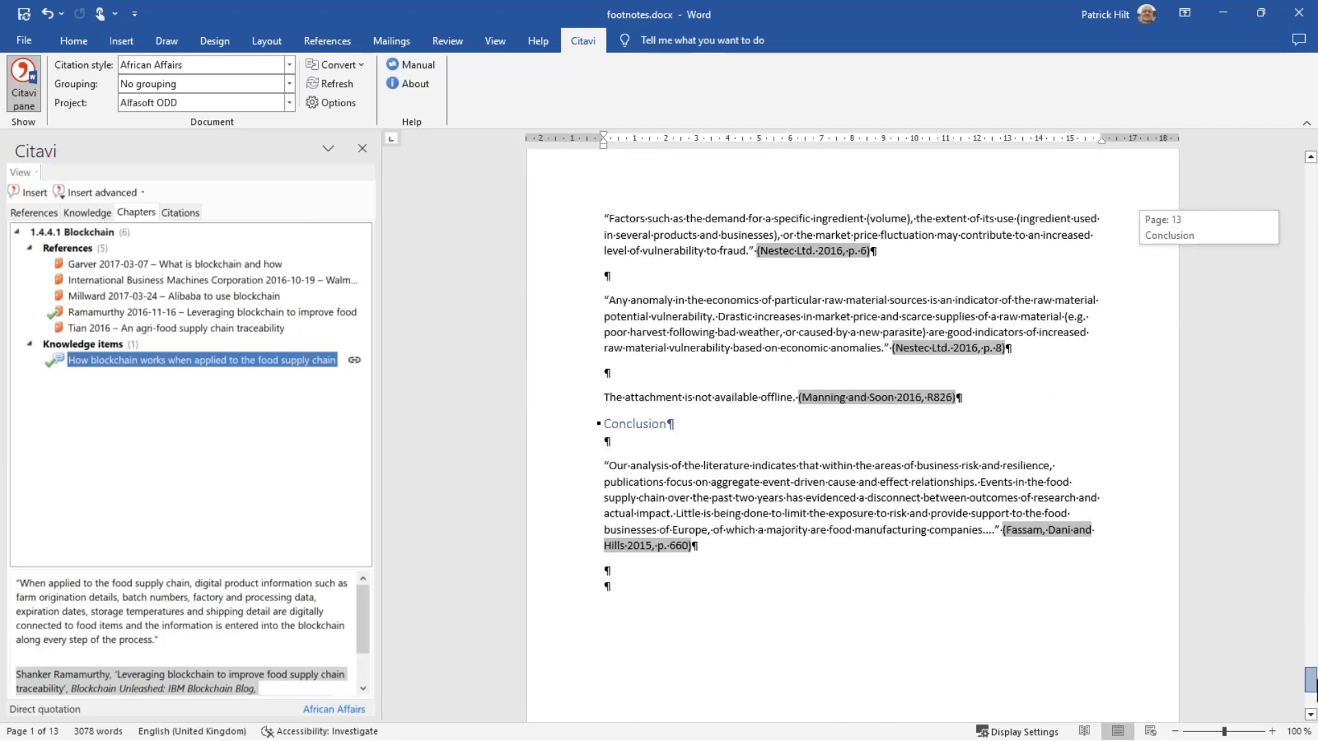
drag(1312, 683, 1308, 382)
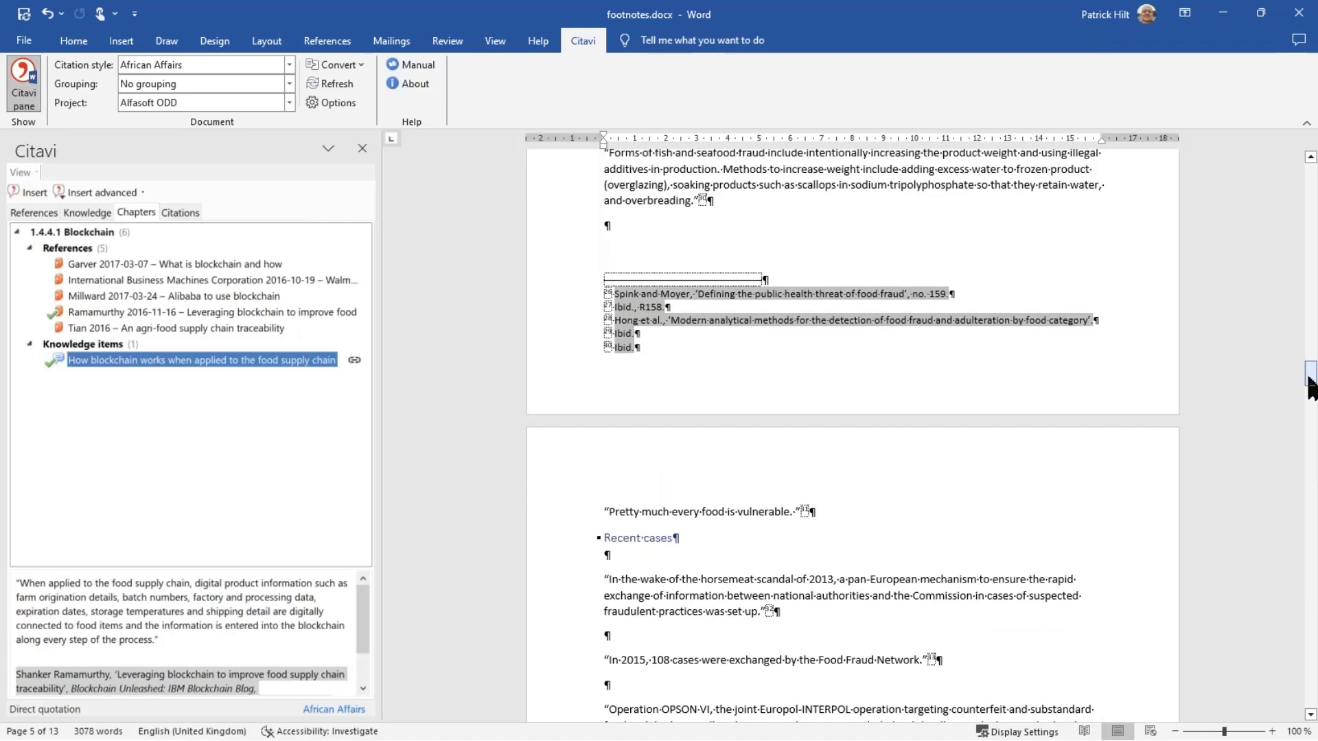
drag(1311, 384, 1313, 246)
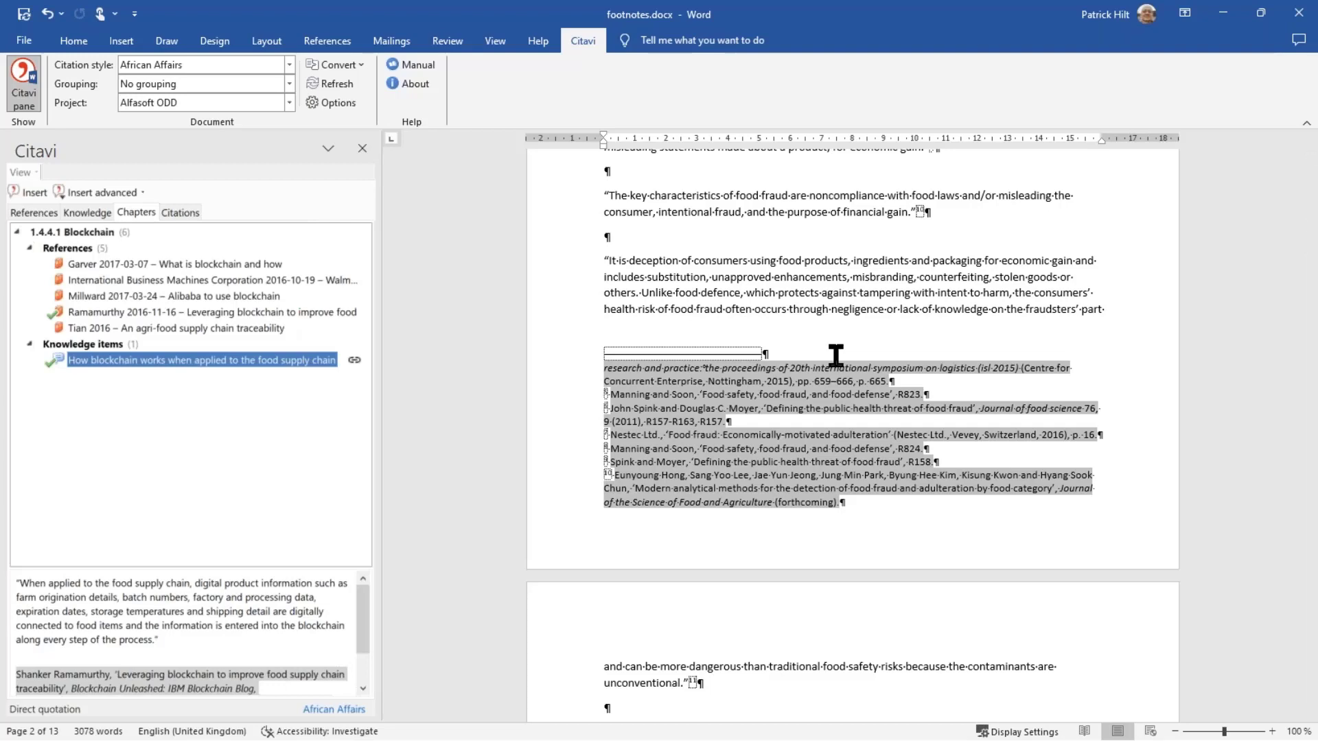
click(713, 277)
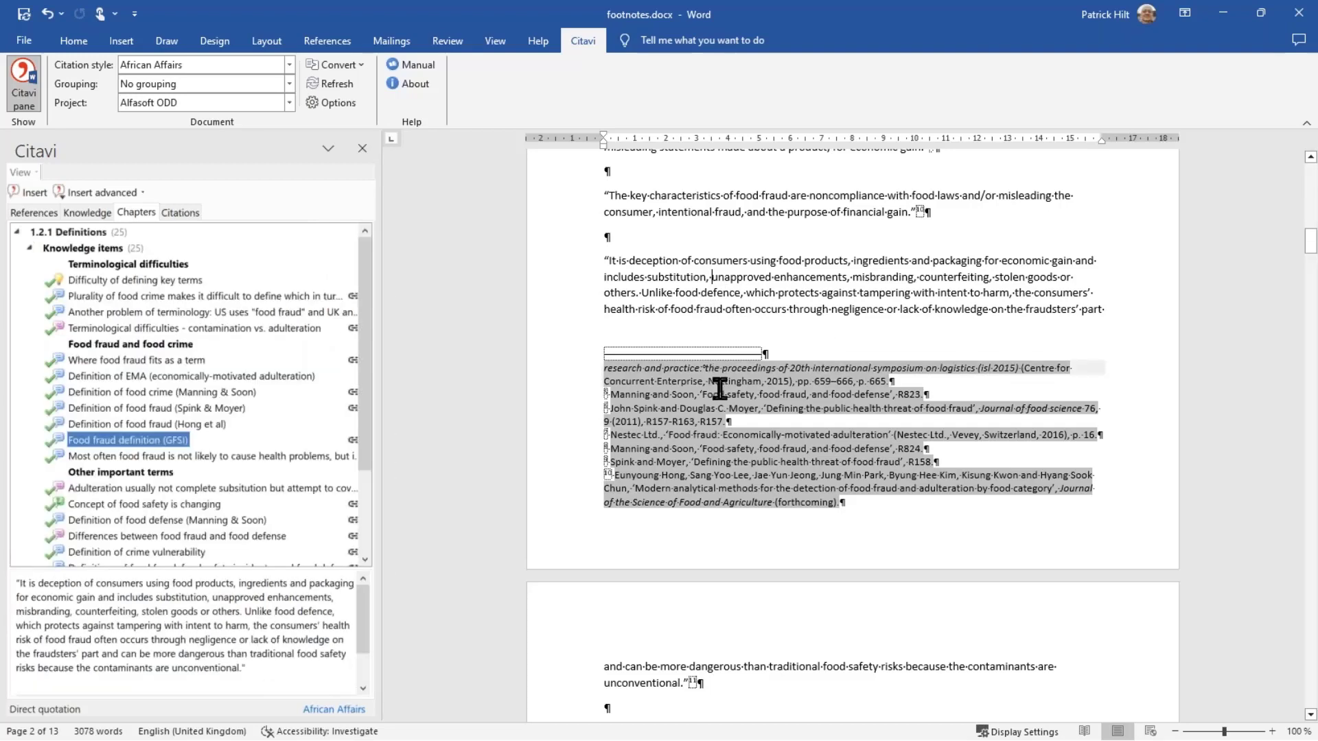
click(720, 388)
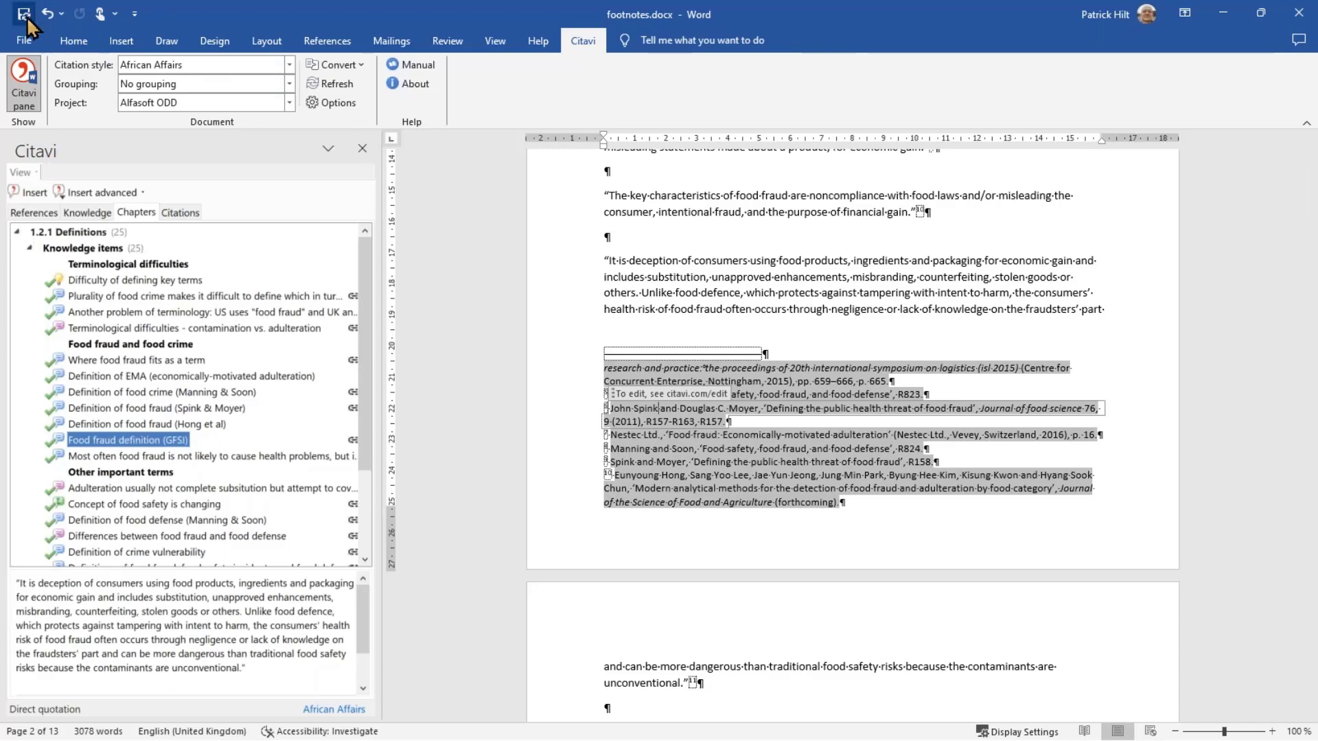
Save a static text copy of the footnotes document under the name static.
click(330, 66)
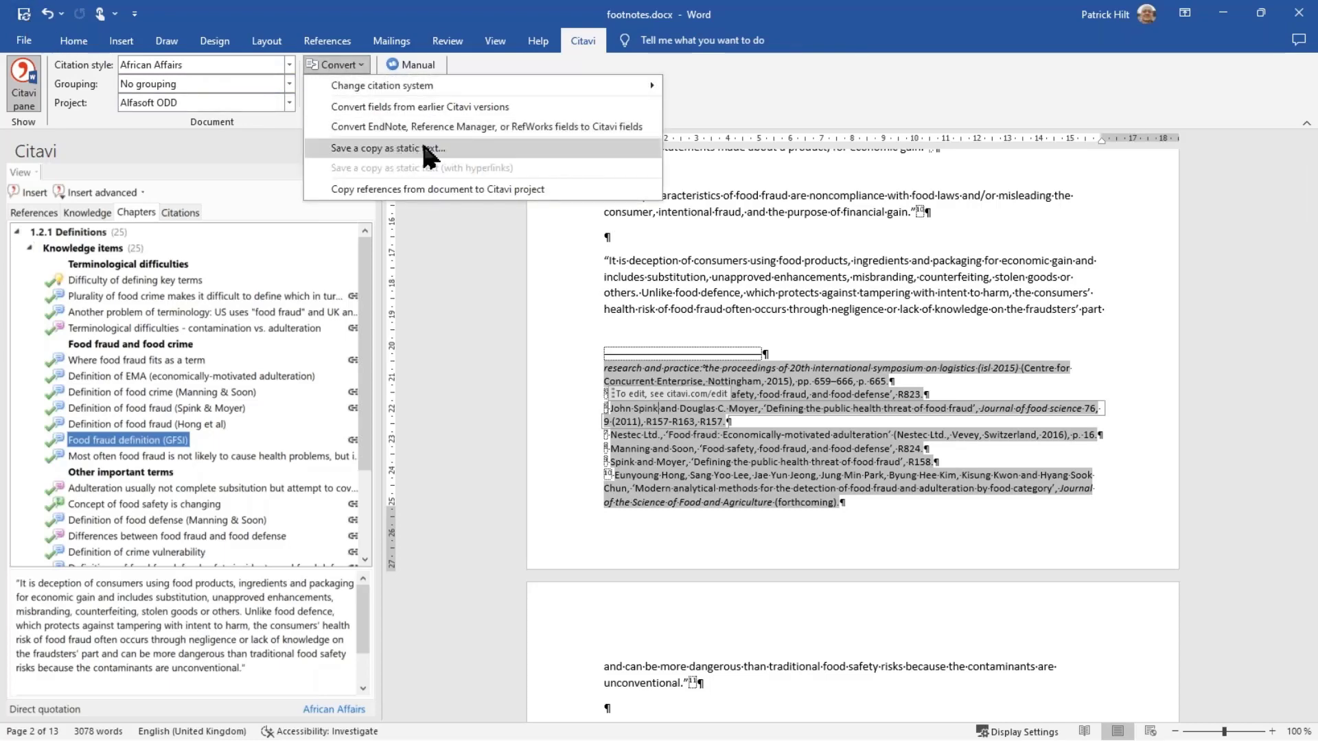
click(421, 147)
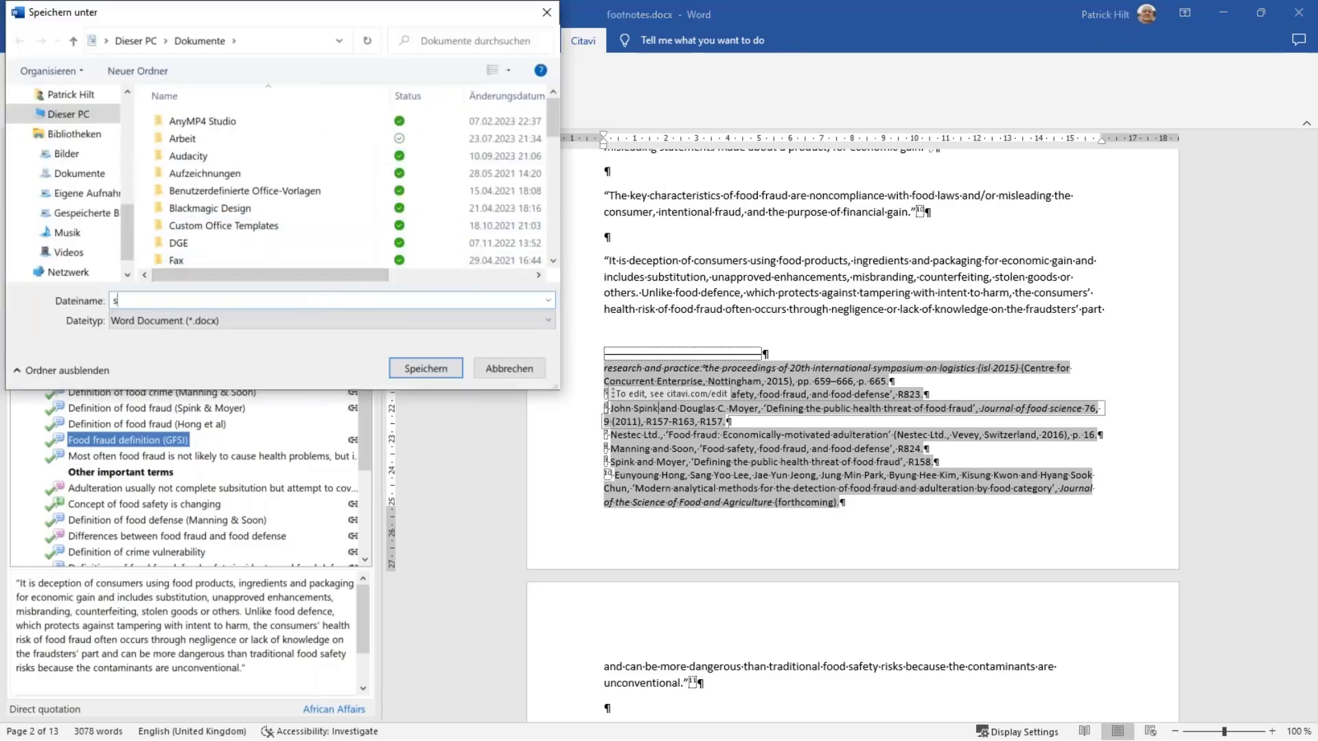
text(static)
key(Return)
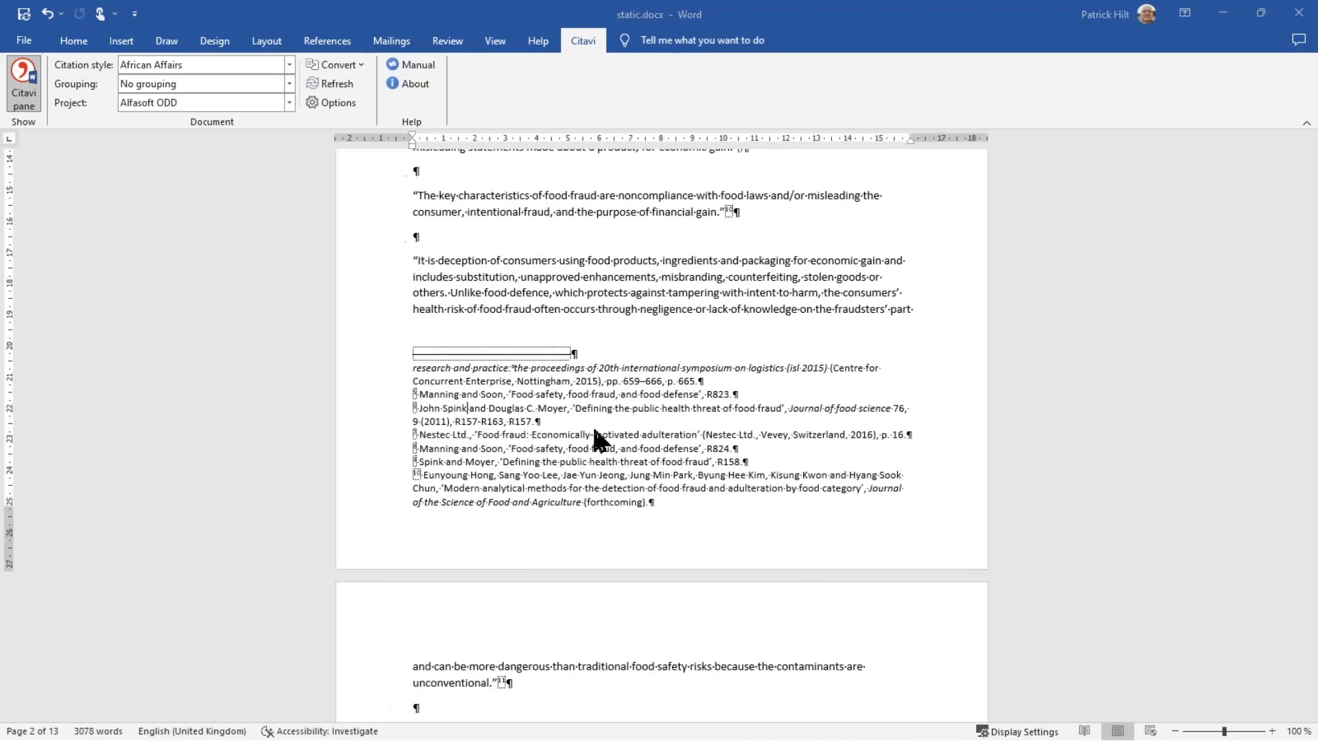
Check the footnote texts on page 2 of the static copy to see whether they are plain text.
drag(463, 394, 540, 436)
click(553, 451)
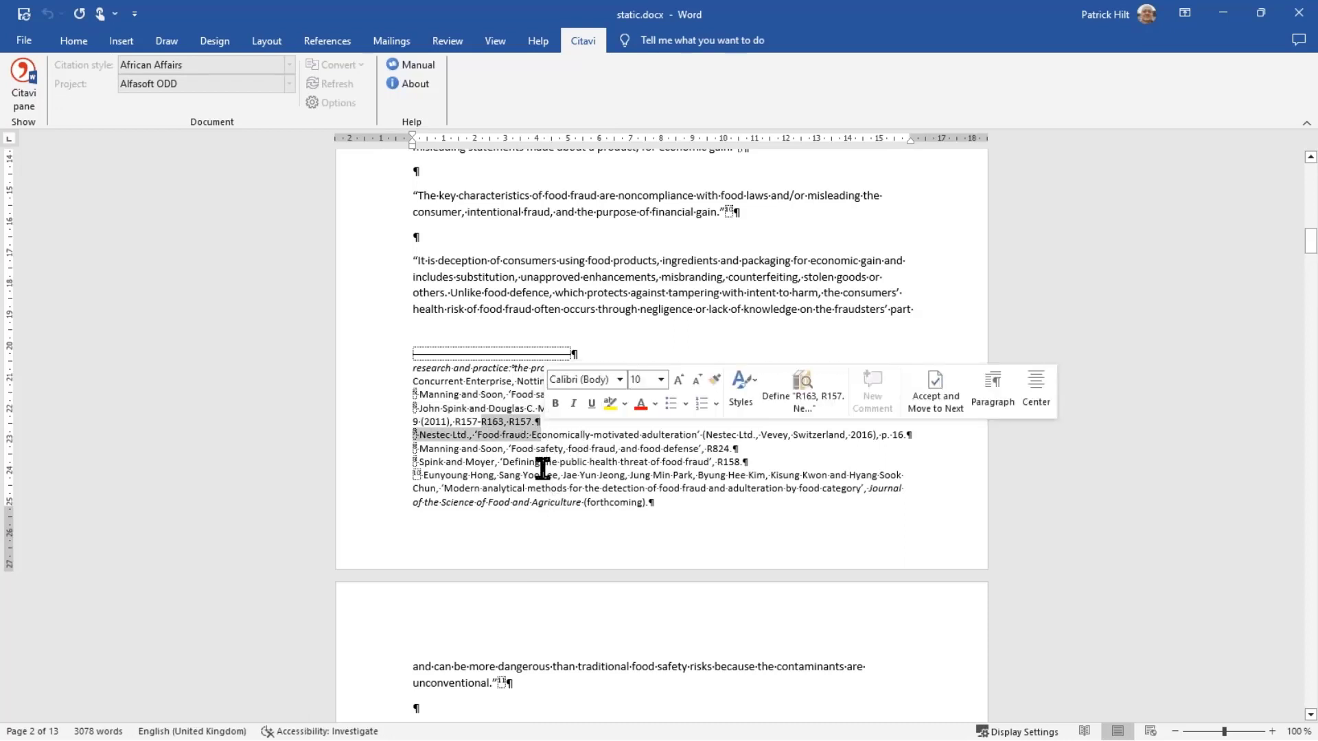
click(542, 469)
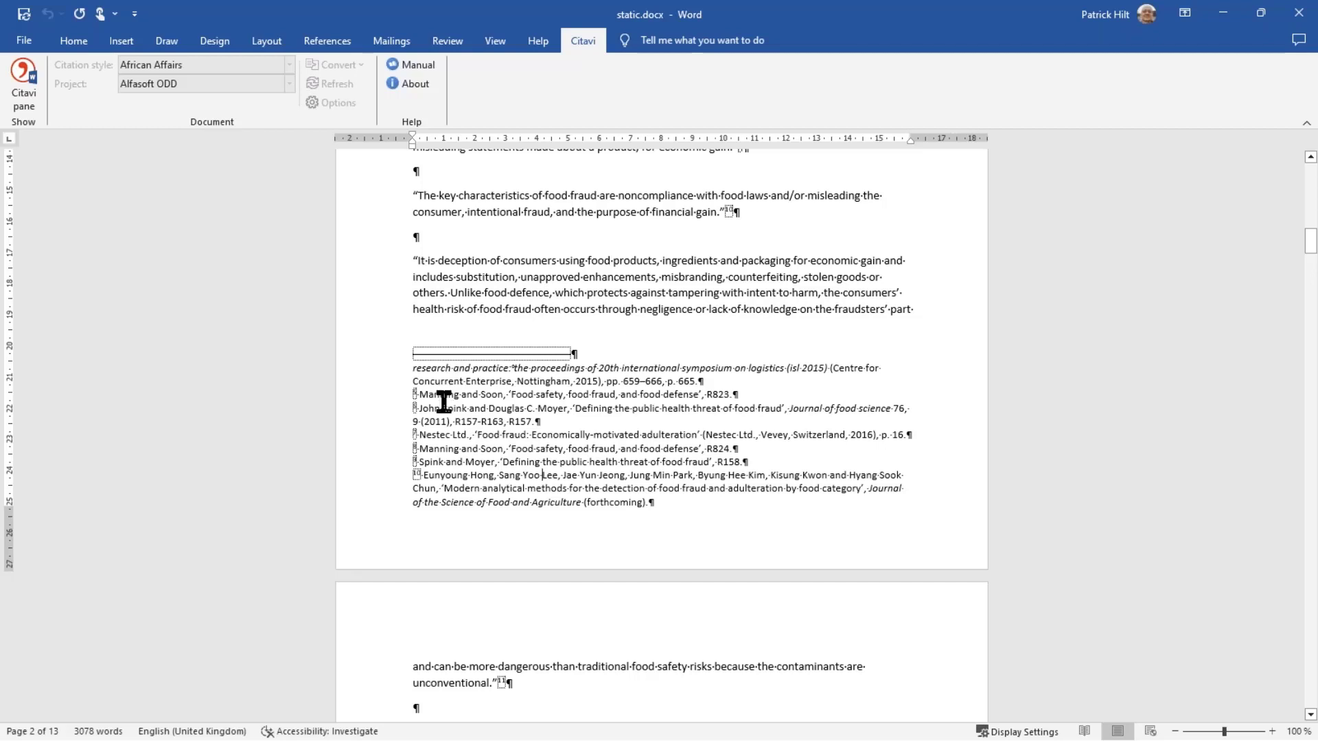
drag(445, 397, 534, 398)
click(525, 462)
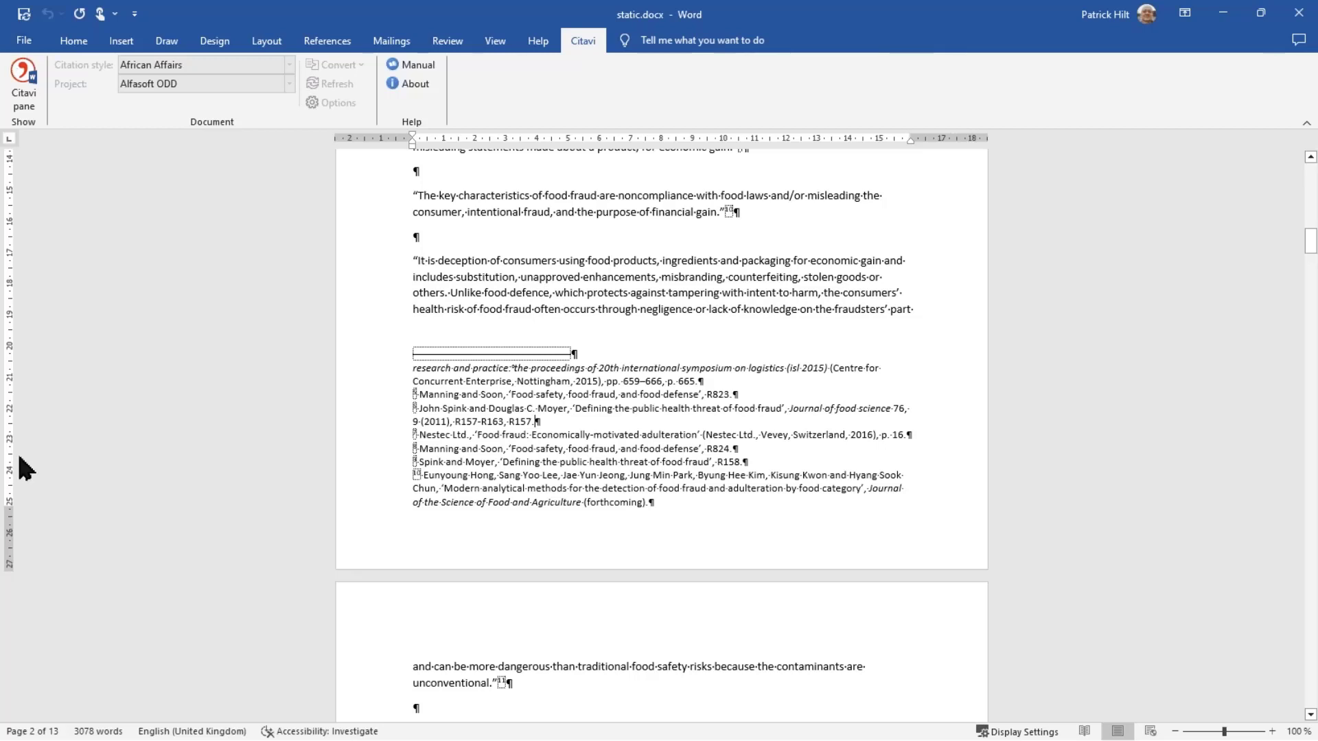
Switch to Citavi's Knowledge Organizer, show the group column instead of the categories, and create a knowledge group named Important.
click(58, 740)
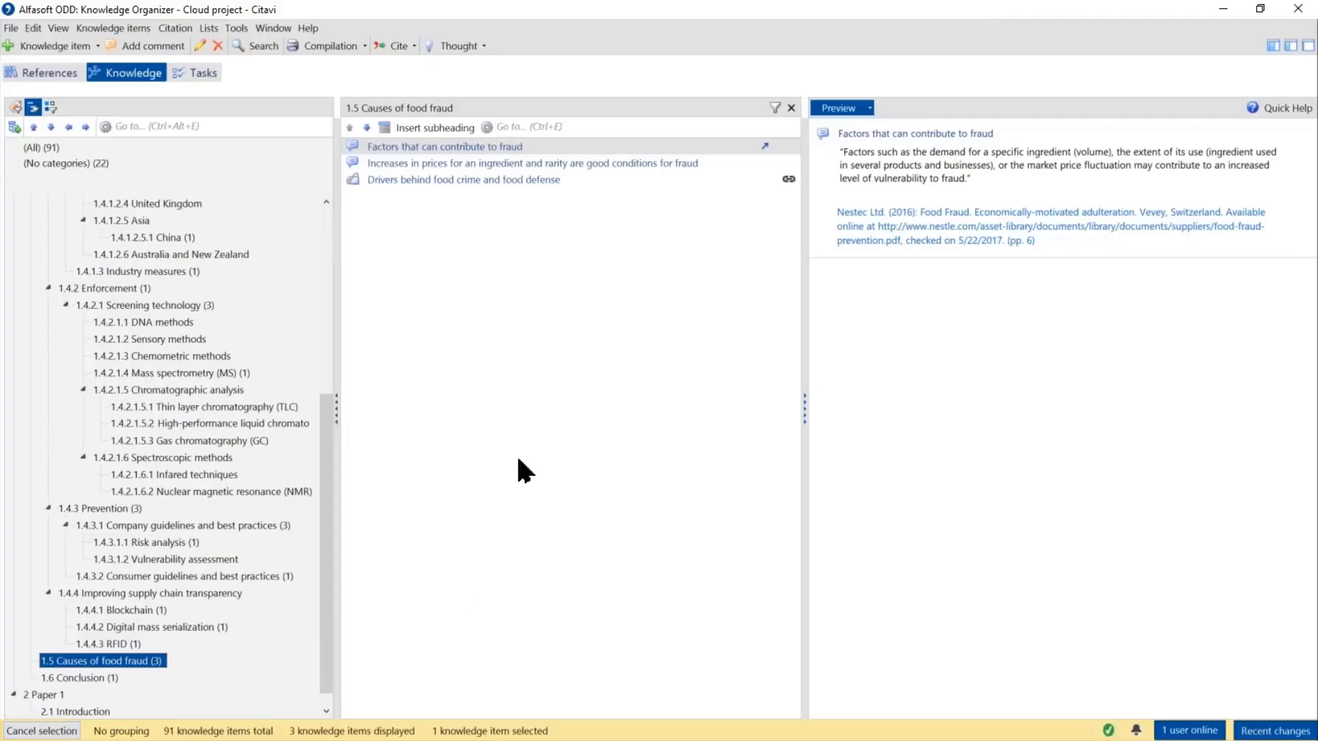
drag(328, 405, 182, 200)
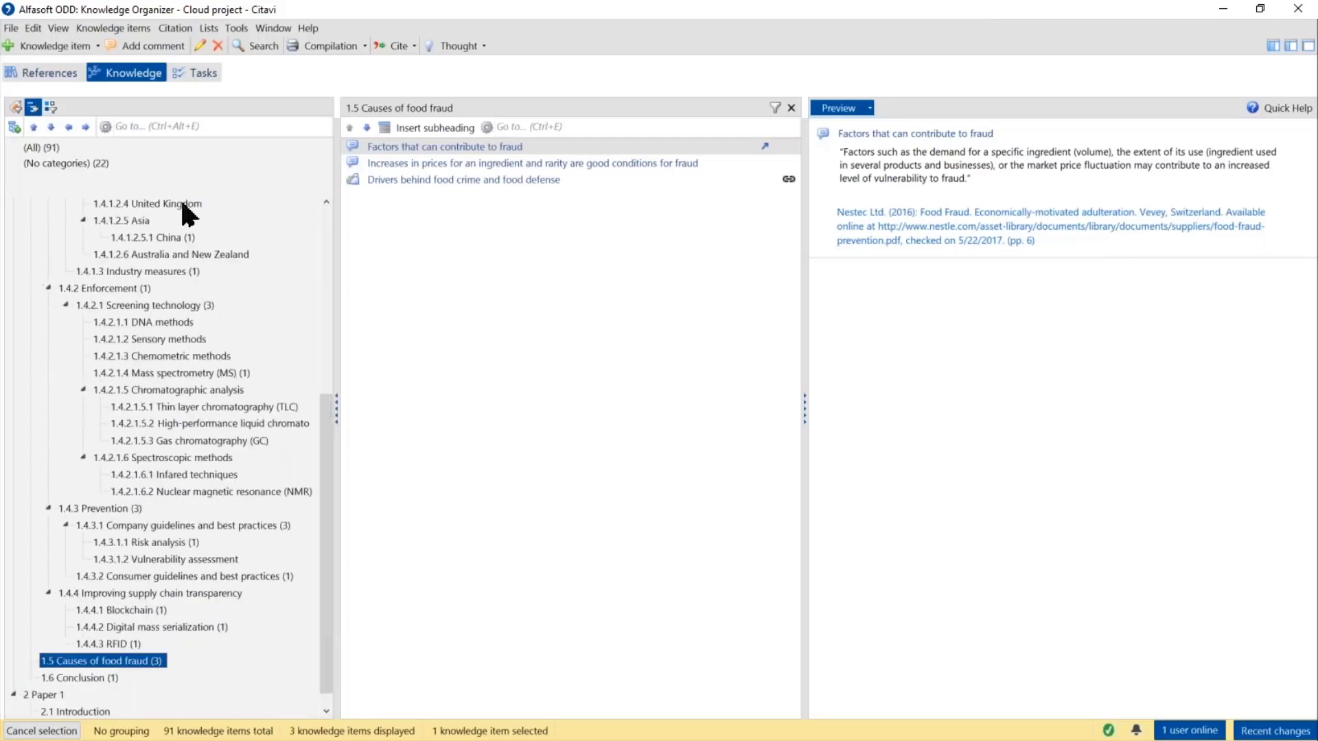
click(324, 217)
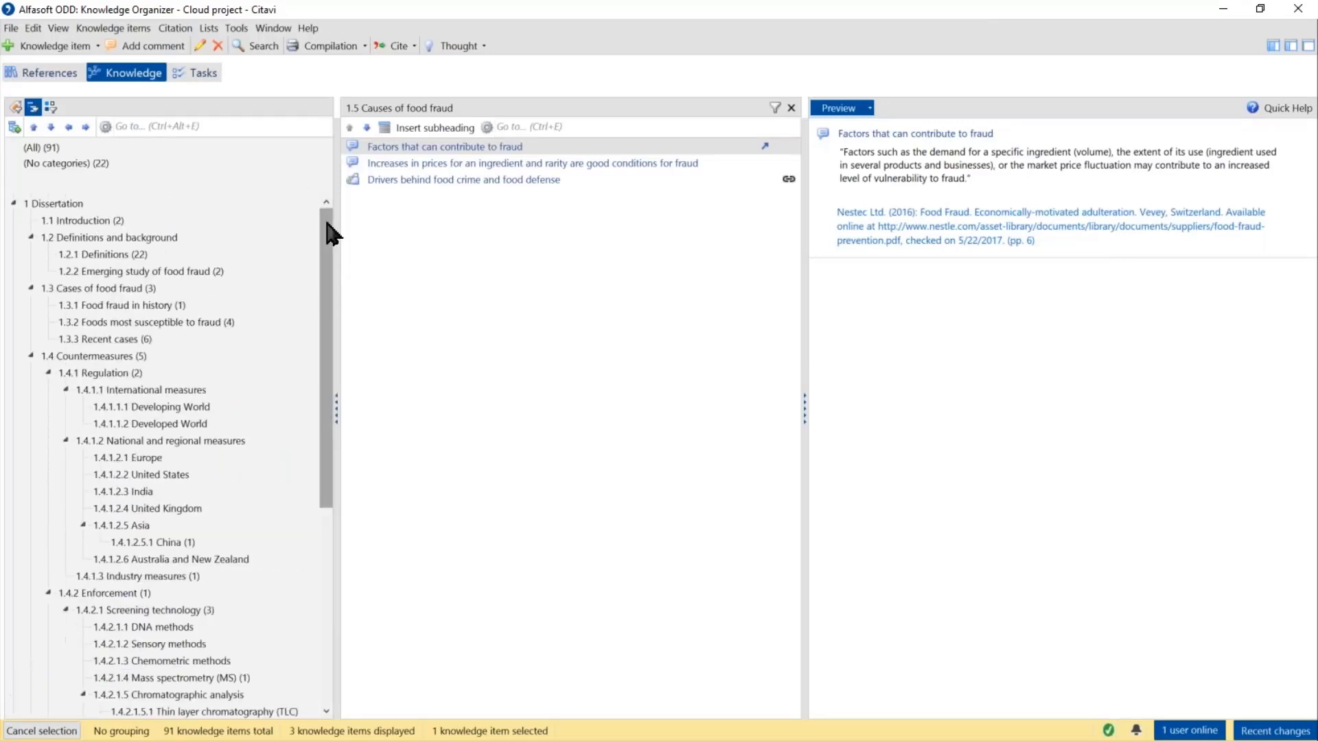
click(48, 108)
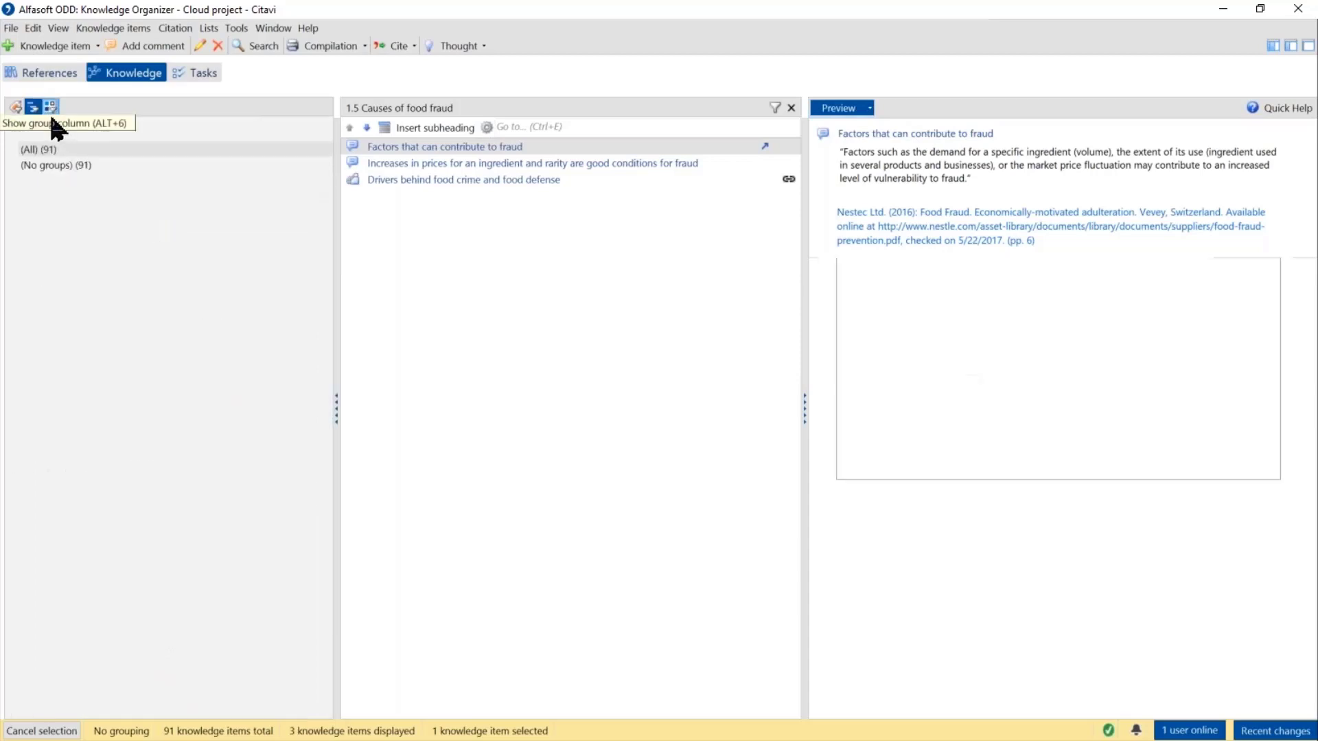
click(50, 107)
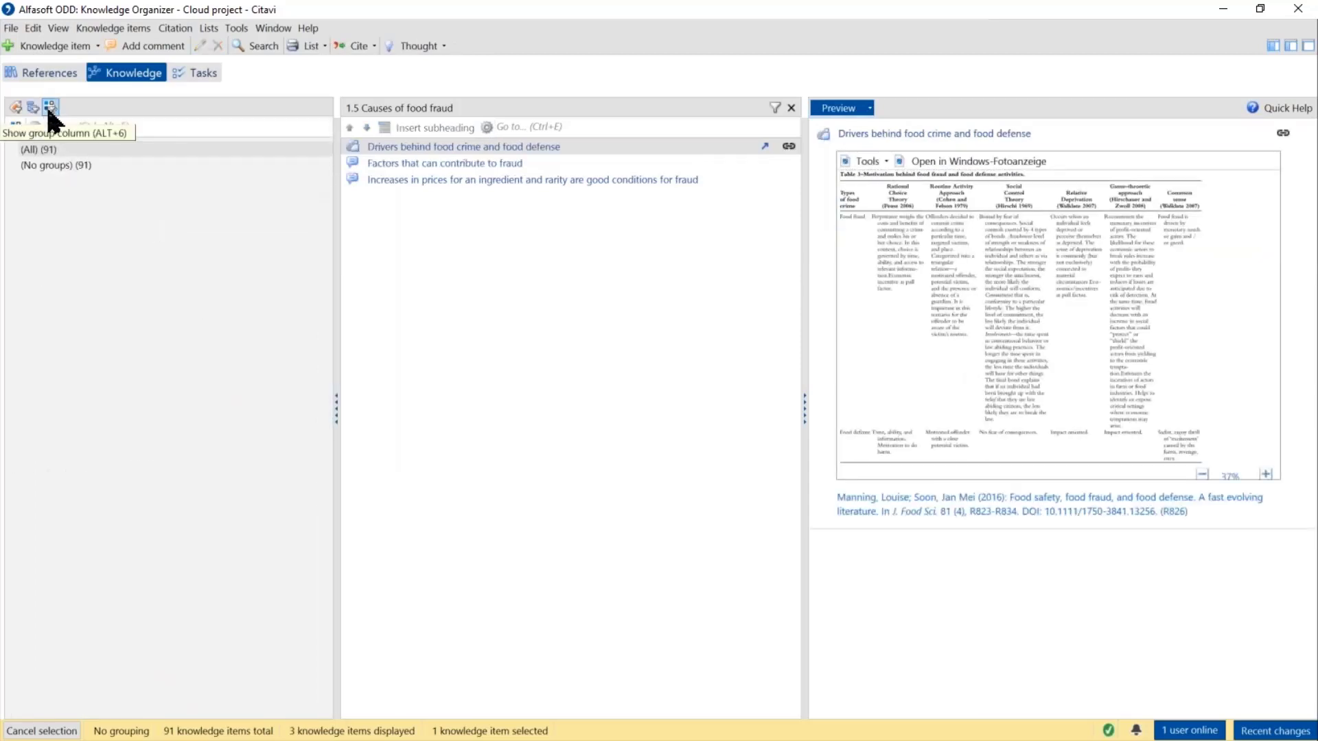
click(15, 127)
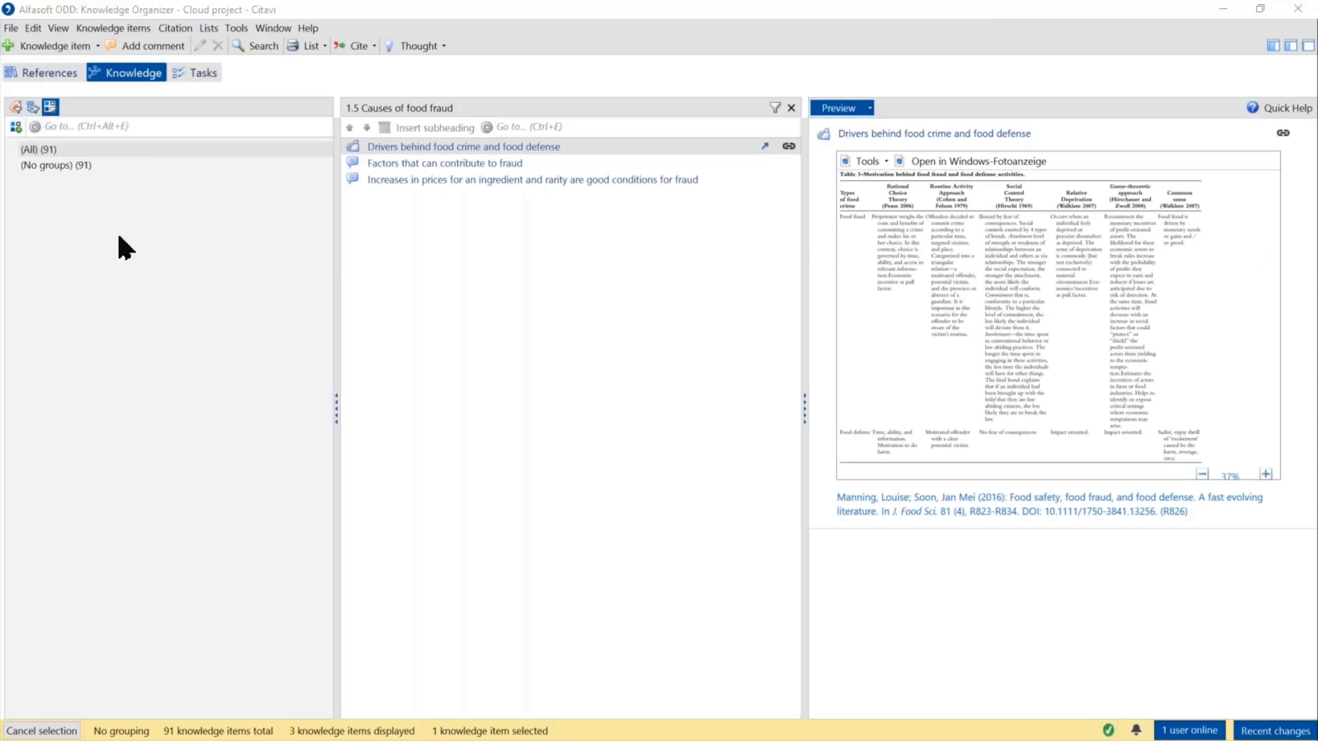
click(15, 127)
key(Return)
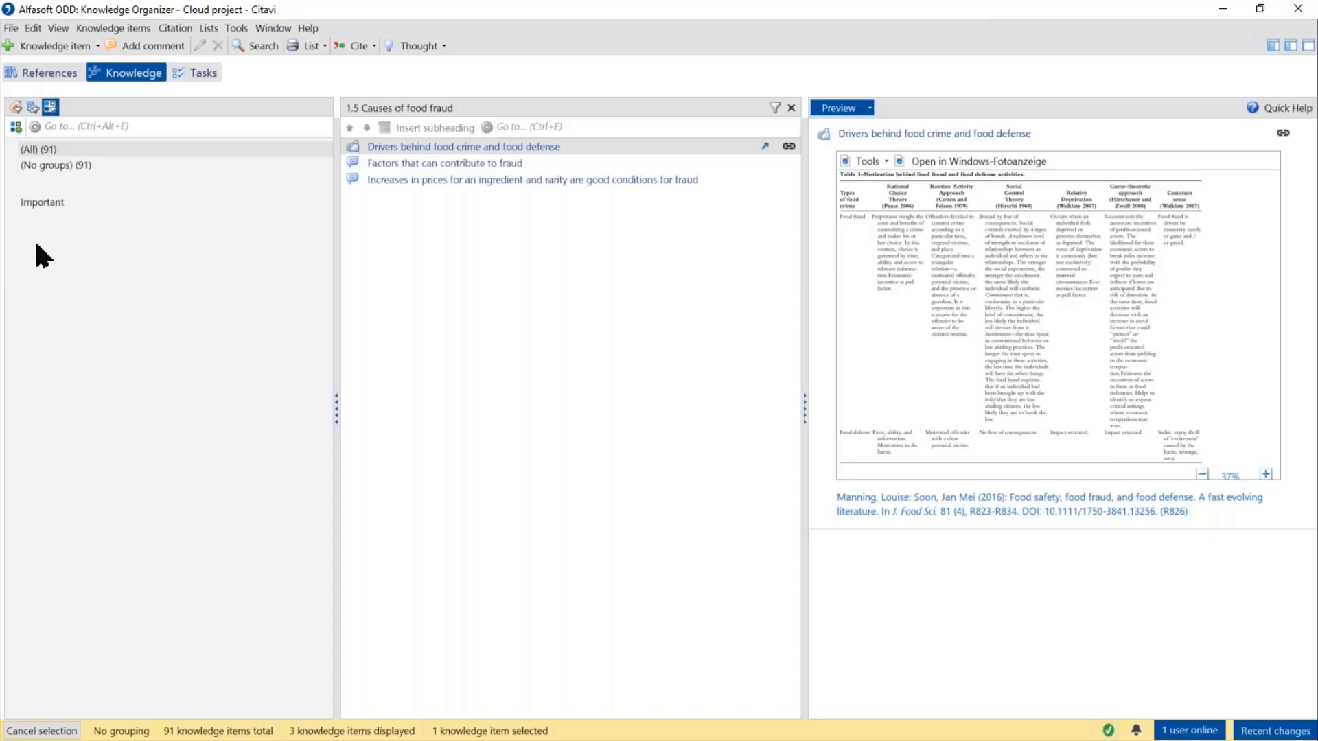
Assign "All FDA regulated products—food ...", "Differences between food fraud and food defense", "Difficulty of defining key terms" and "Direct food fraud risk definition" to the Important group.
click(36, 203)
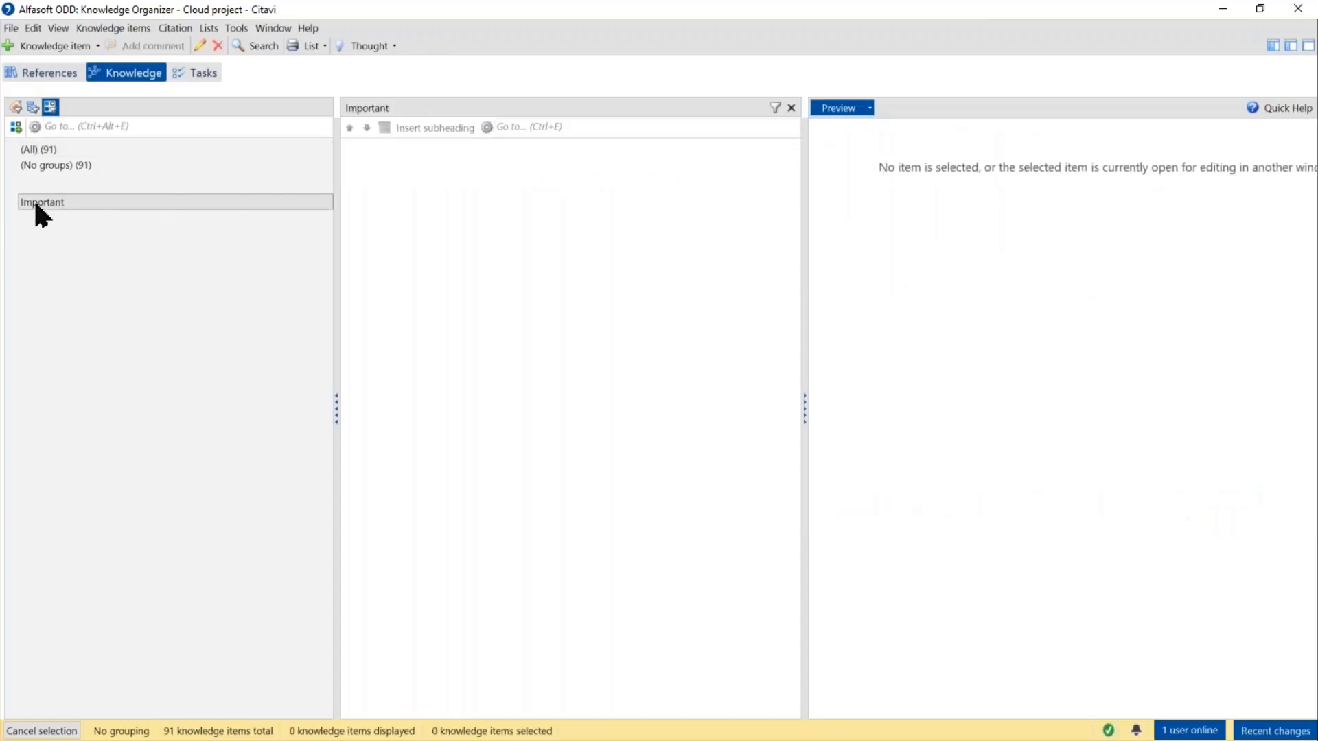
click(45, 155)
click(409, 247)
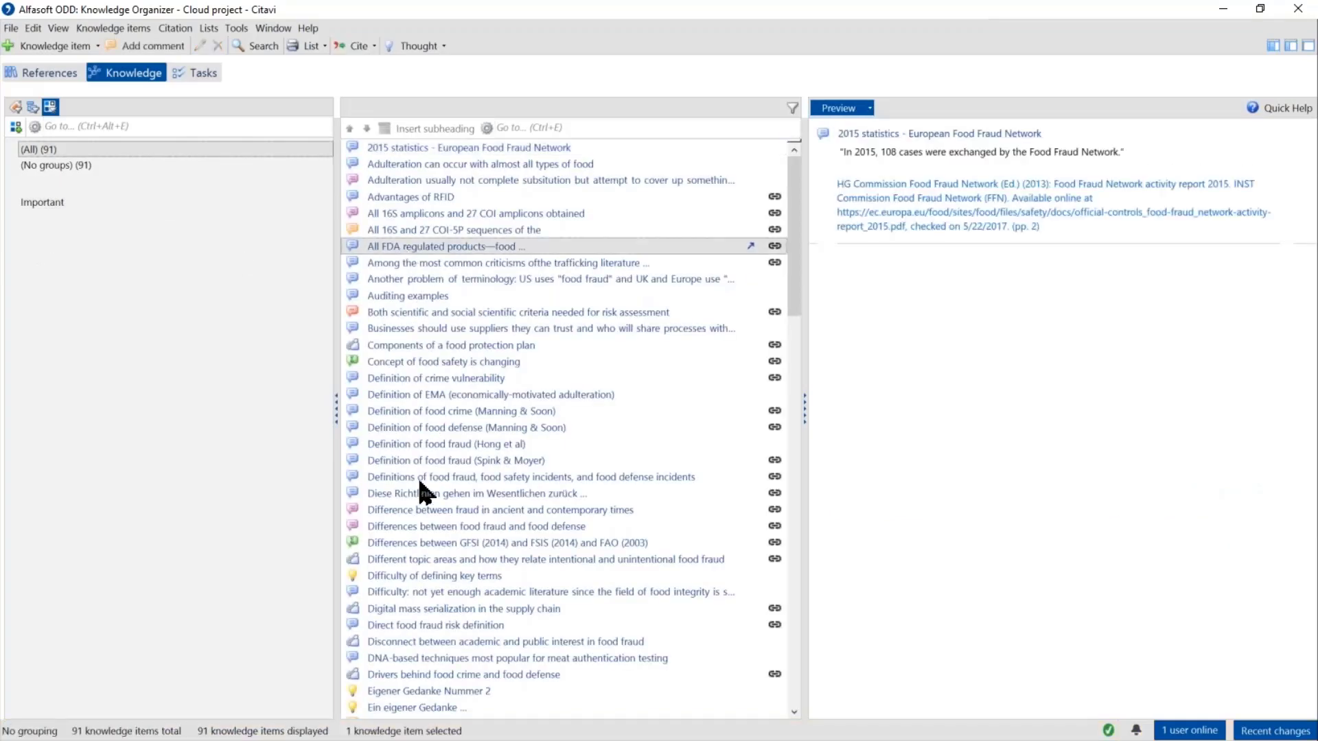
ctrl+click(419, 526)
ctrl+click(426, 624)
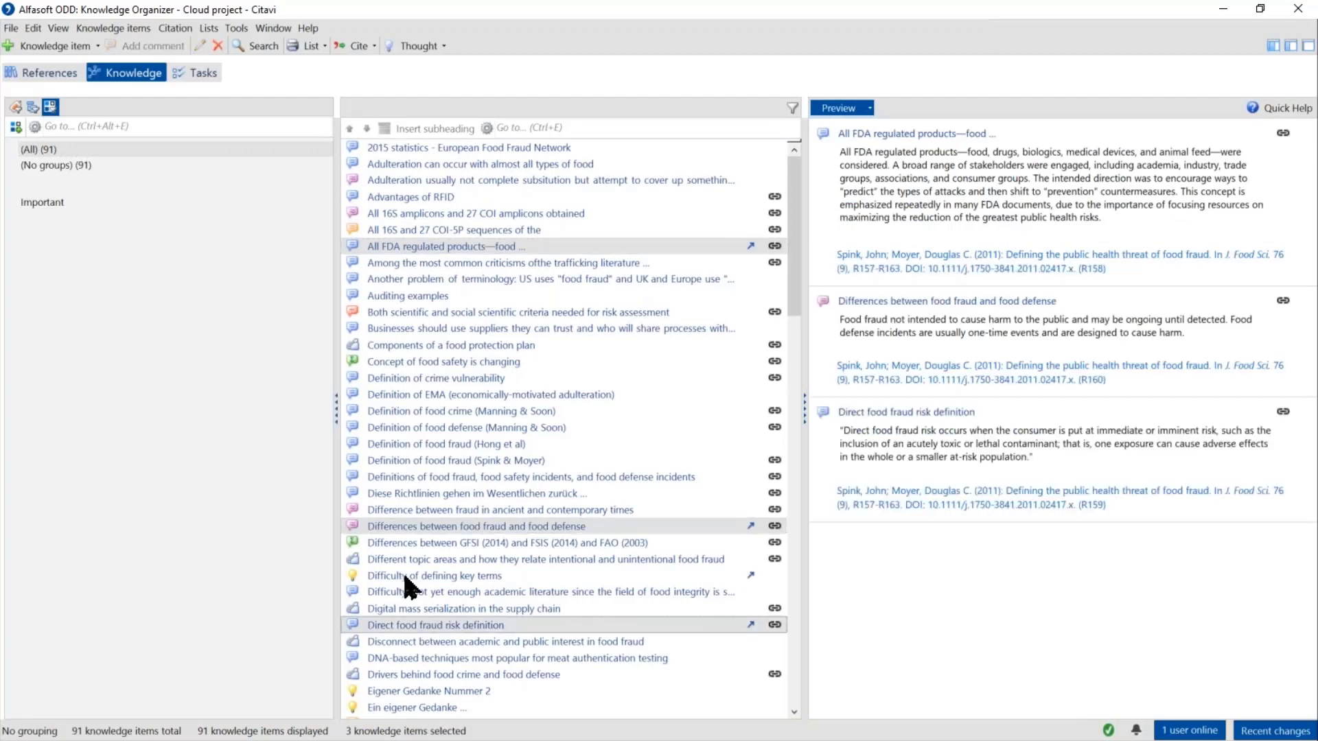
ctrl+click(402, 575)
drag(400, 577, 63, 208)
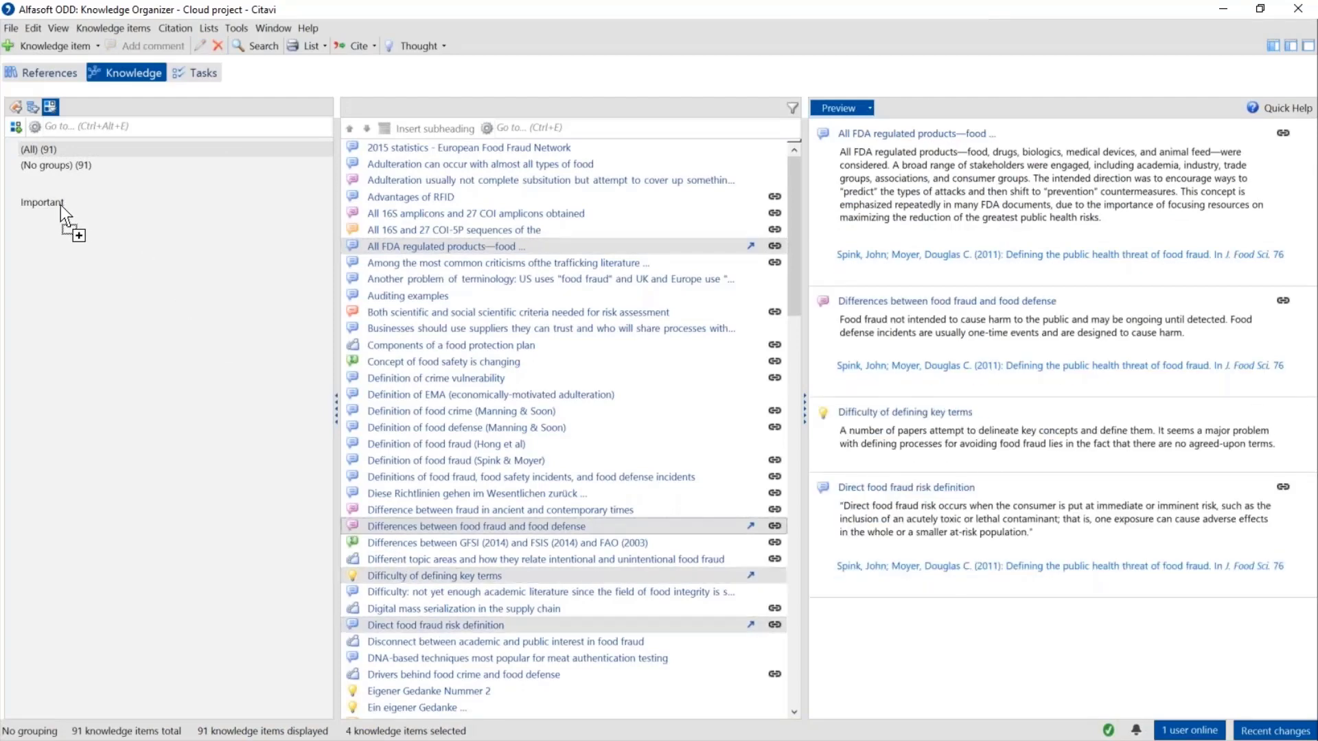
drag(54, 204, 53, 203)
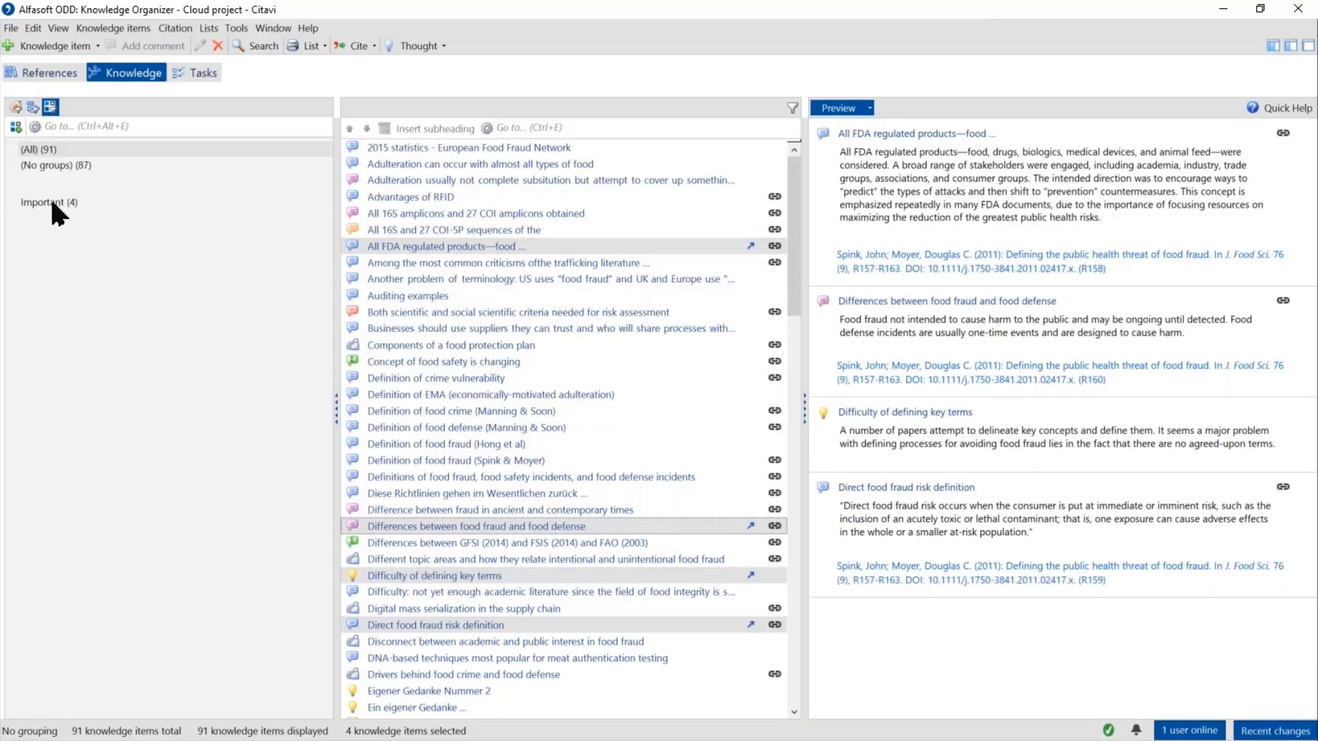
Display the Important group and inspect the details of "Differences between food fraud and food defense", including its keywords, category and group.
click(53, 204)
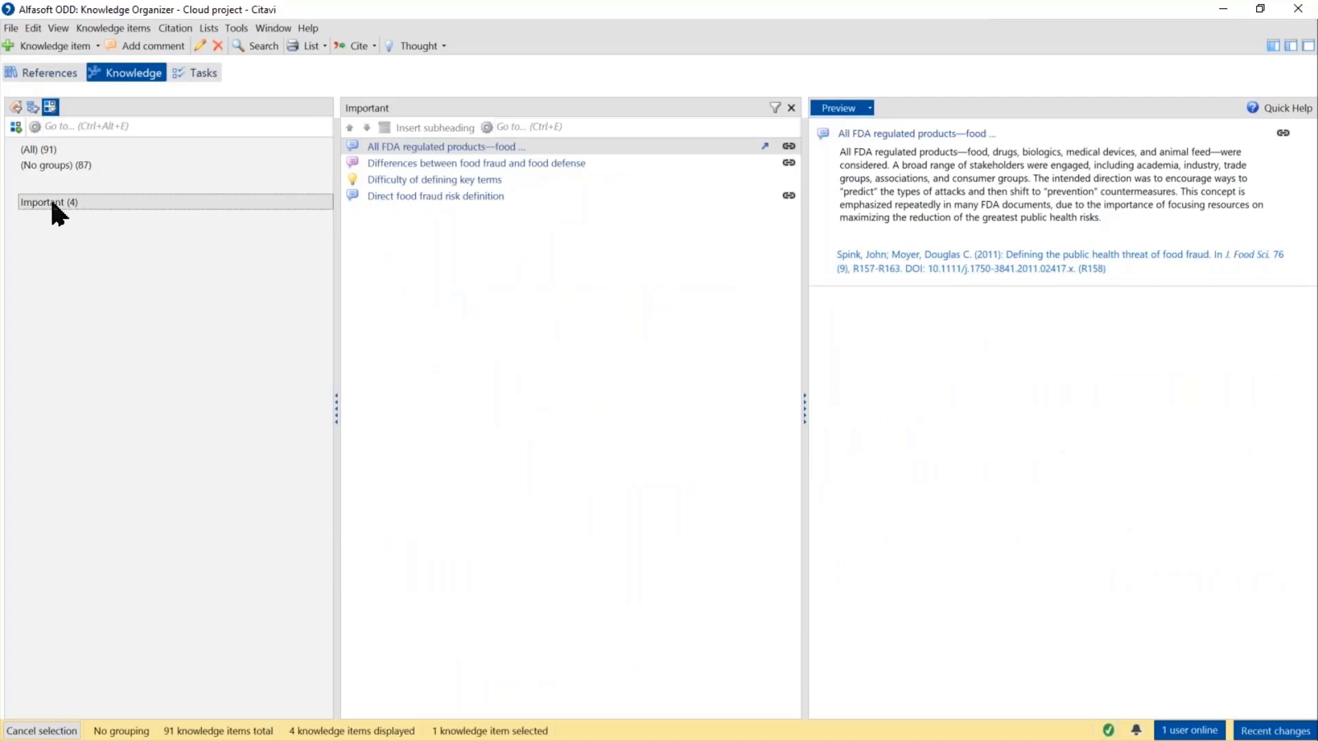
click(433, 164)
click(433, 165)
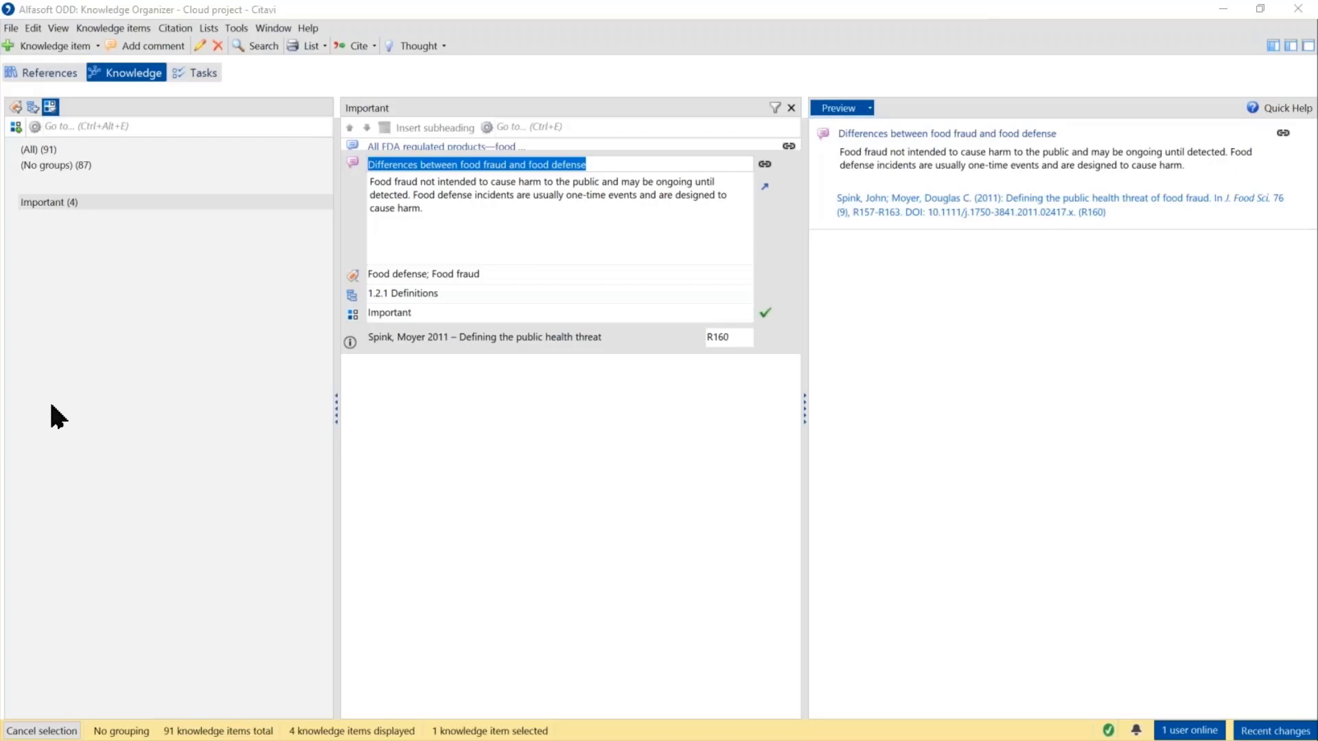
key(Escape)
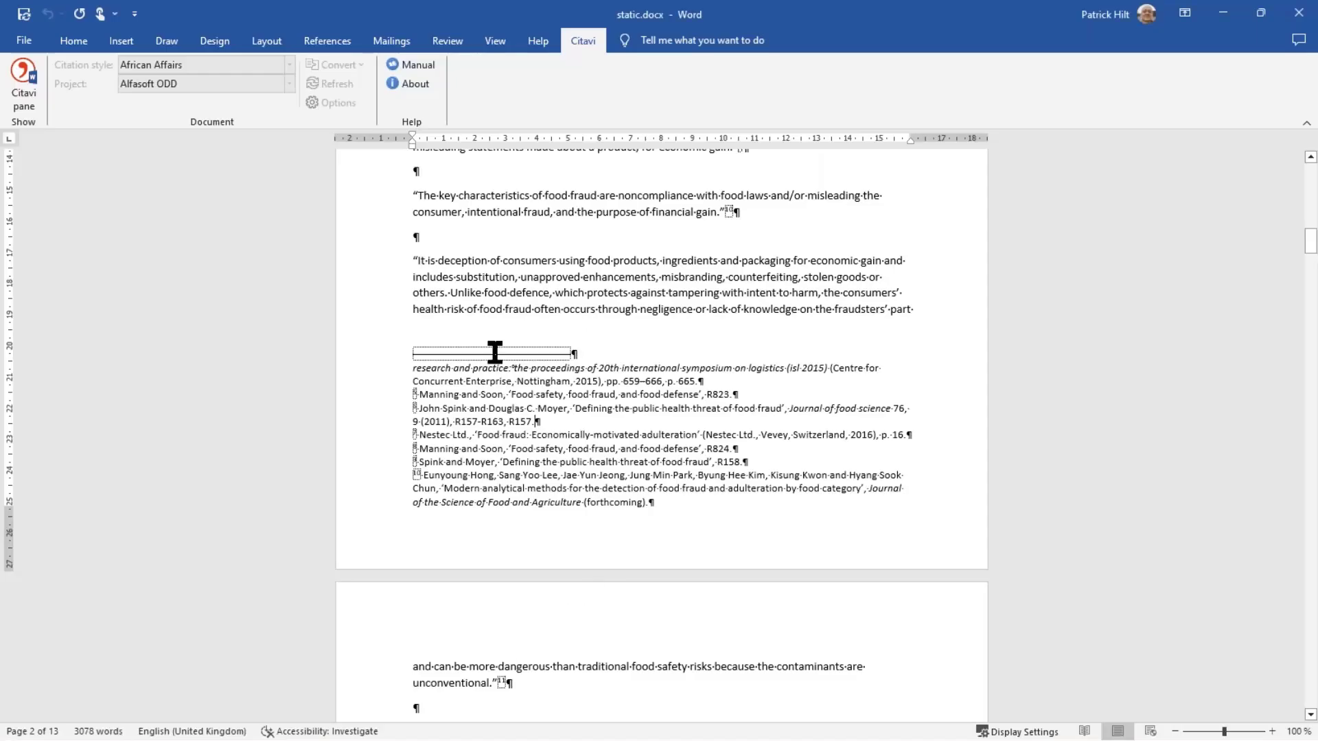
Return to the static document in Word and examine its page 2 footnotes for Citavi fields.
drag(479, 388, 549, 451)
click(519, 470)
drag(487, 408, 554, 451)
click(540, 470)
Open the recent footnotes.docx document and display Citavi's conversion options for it.
click(24, 40)
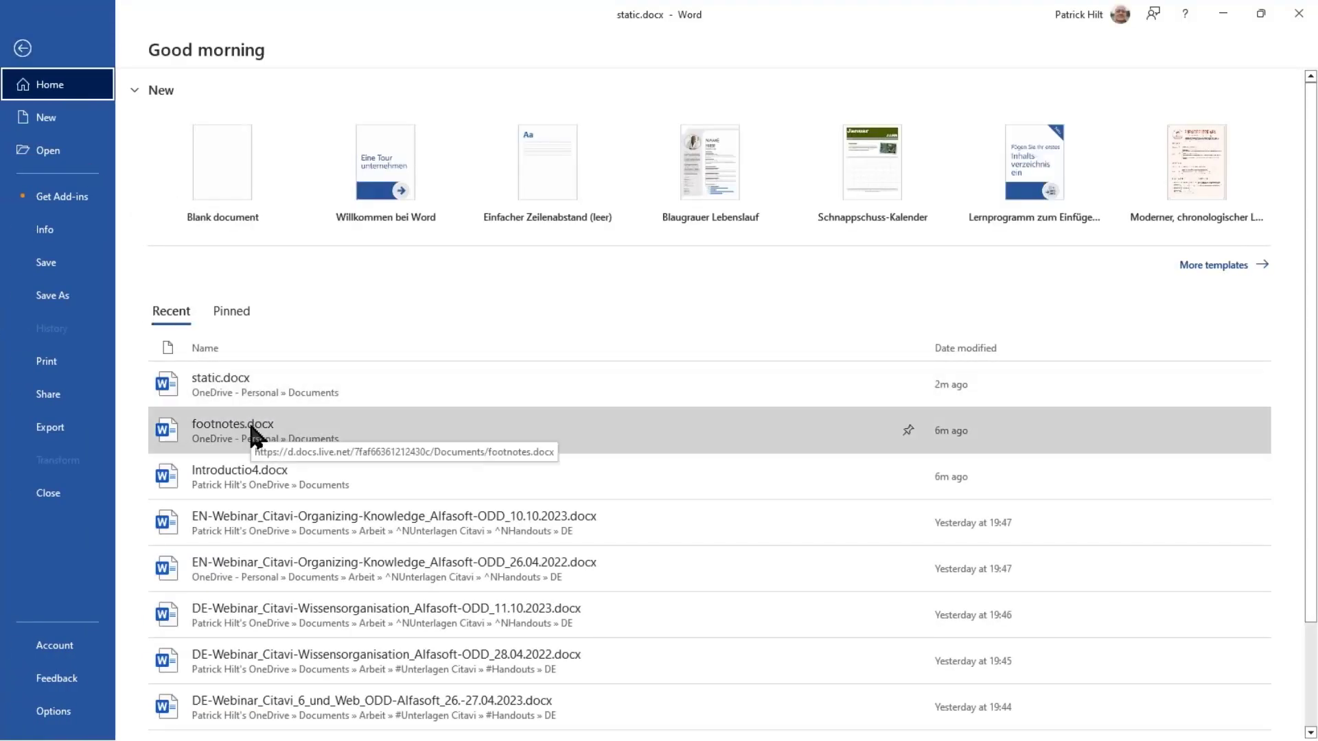
key(Escape)
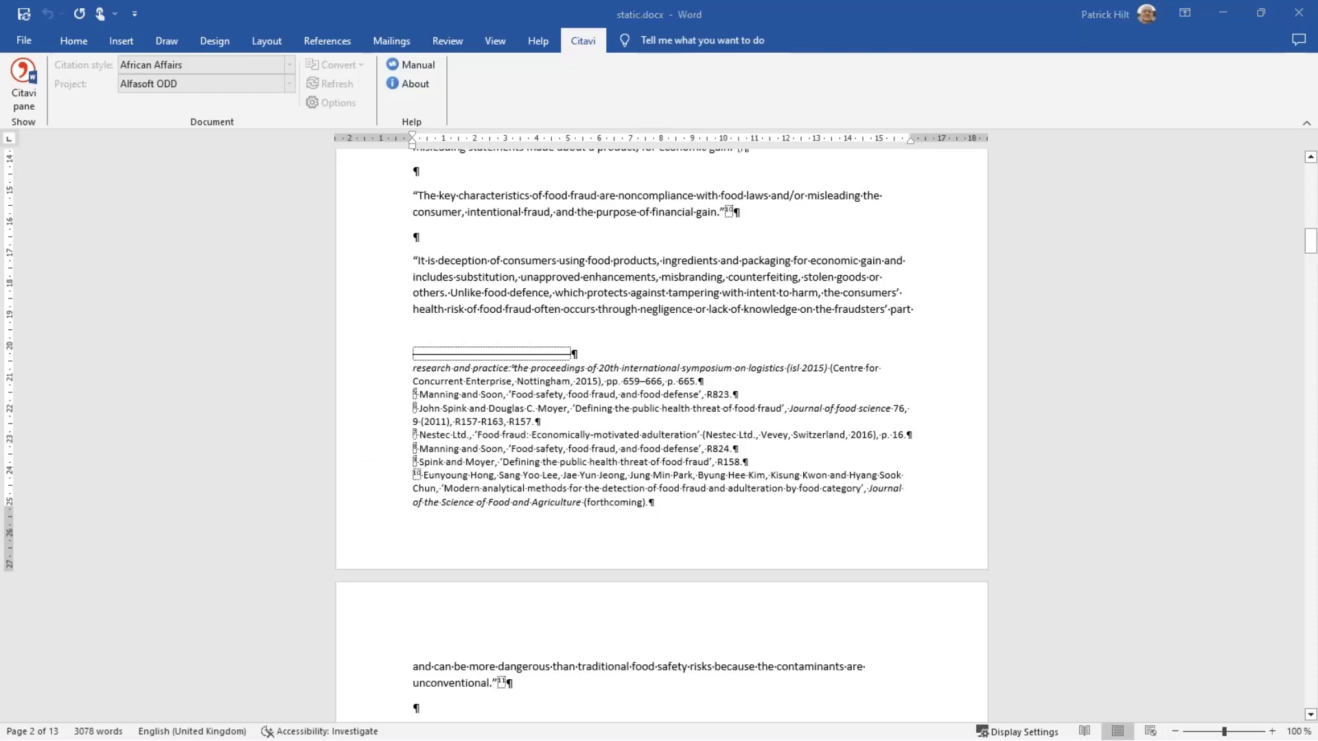
click(587, 47)
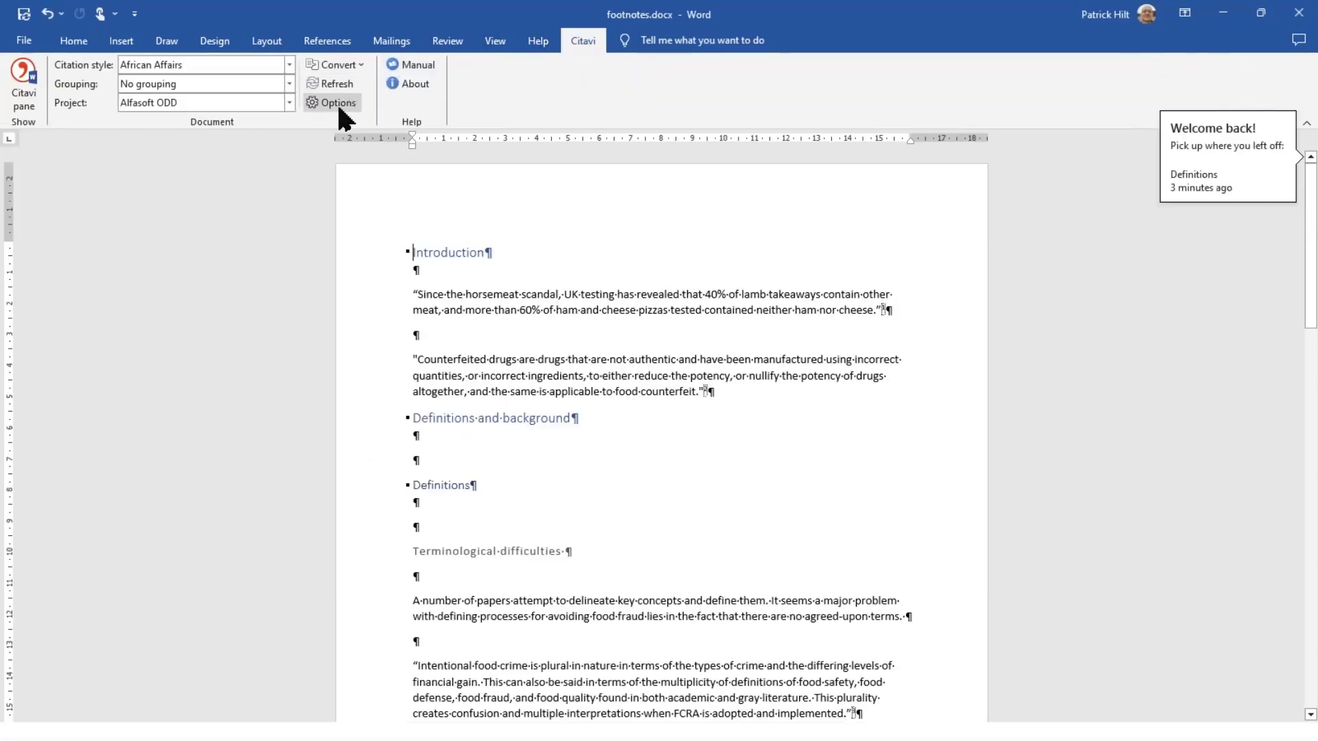
click(337, 60)
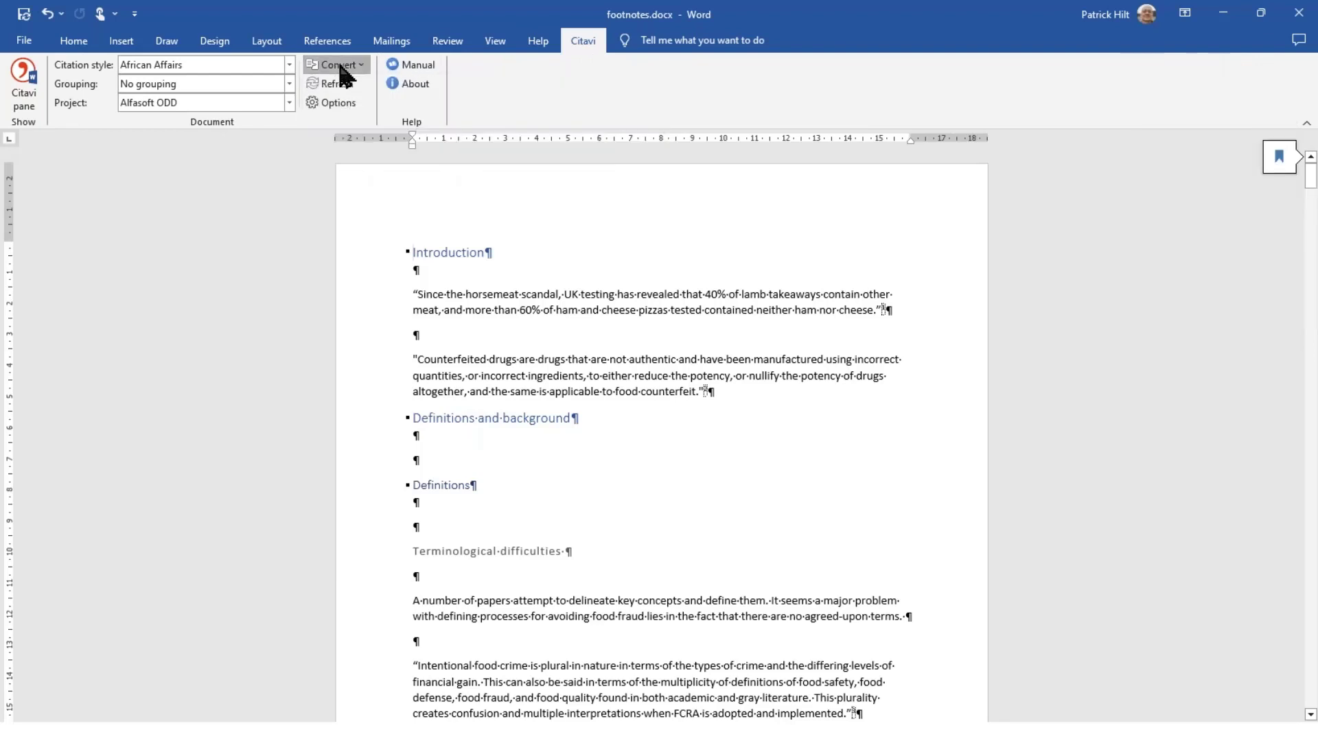
click(340, 66)
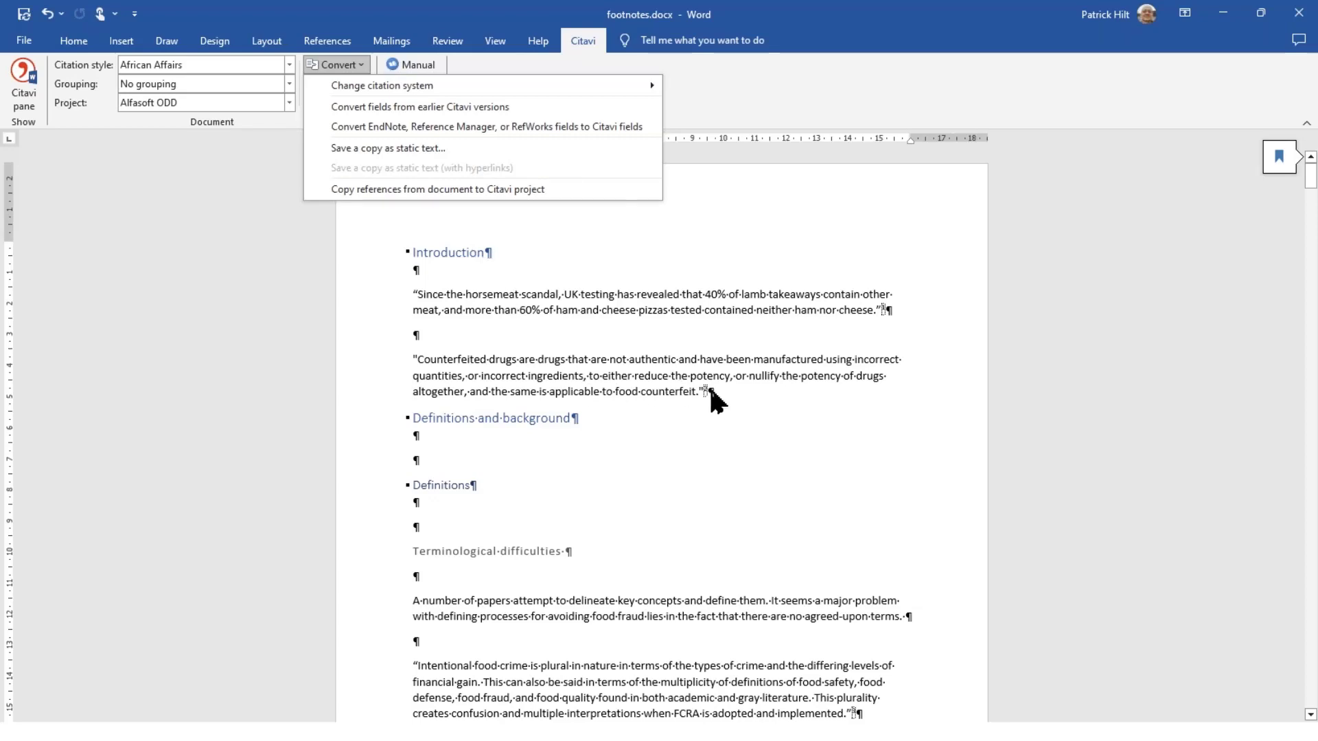
Examine the Citavi footnote fields on the first page of the footnotes document.
scroll(714, 459, down, 10)
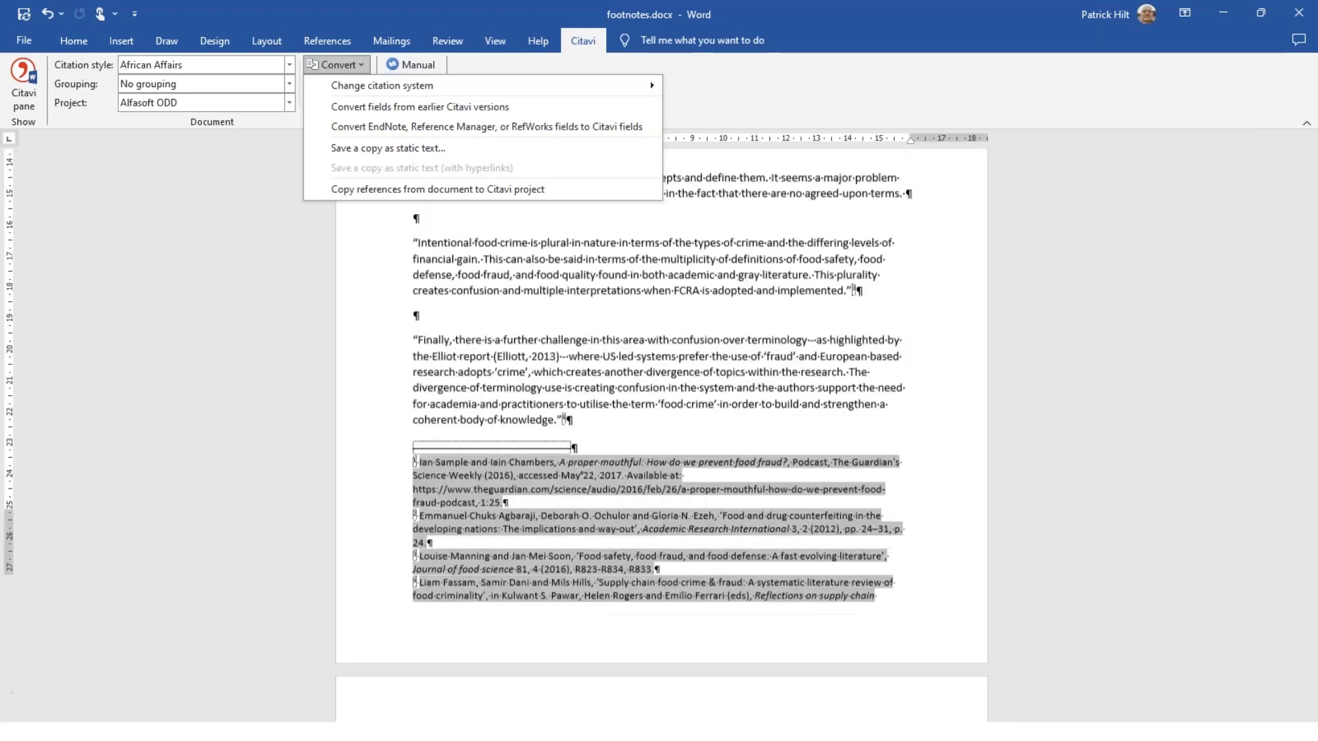
click(483, 381)
click(467, 345)
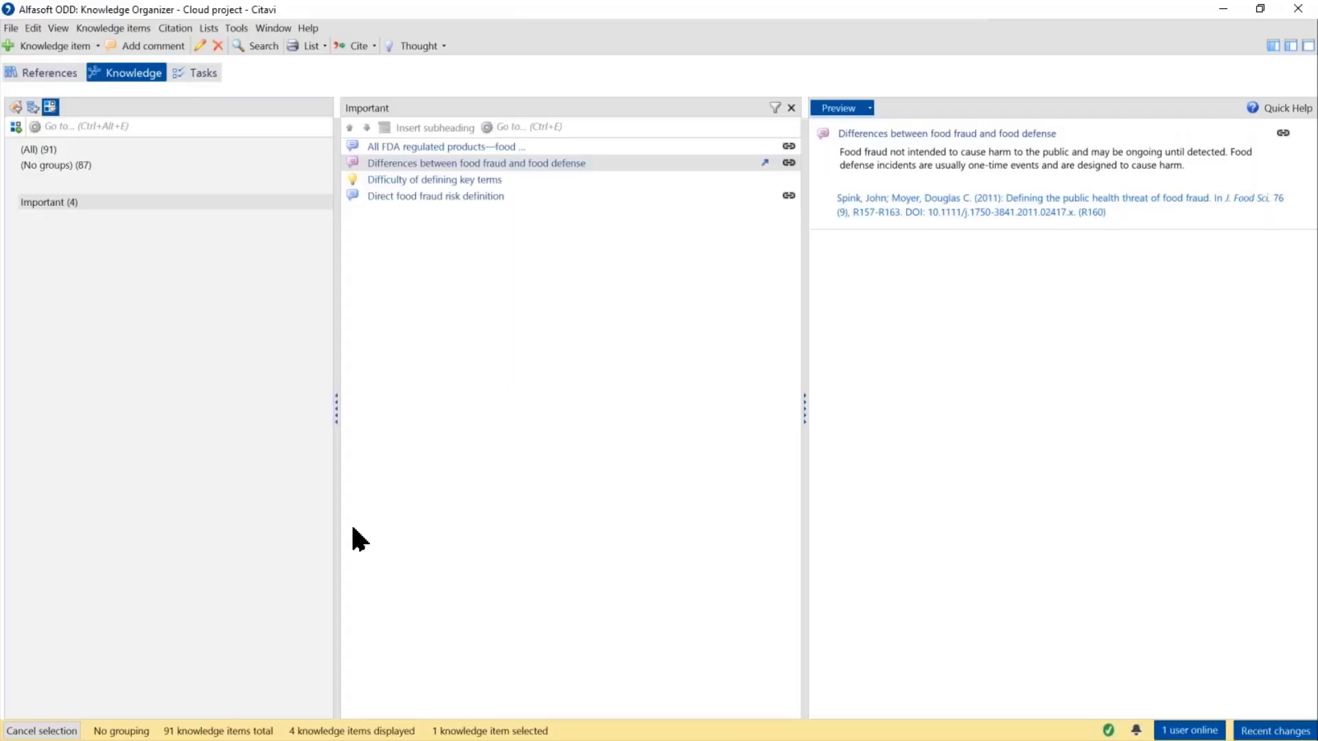
In Citavi's Reference Editor, run a full-text search for all references with the option to download the full text.
click(38, 73)
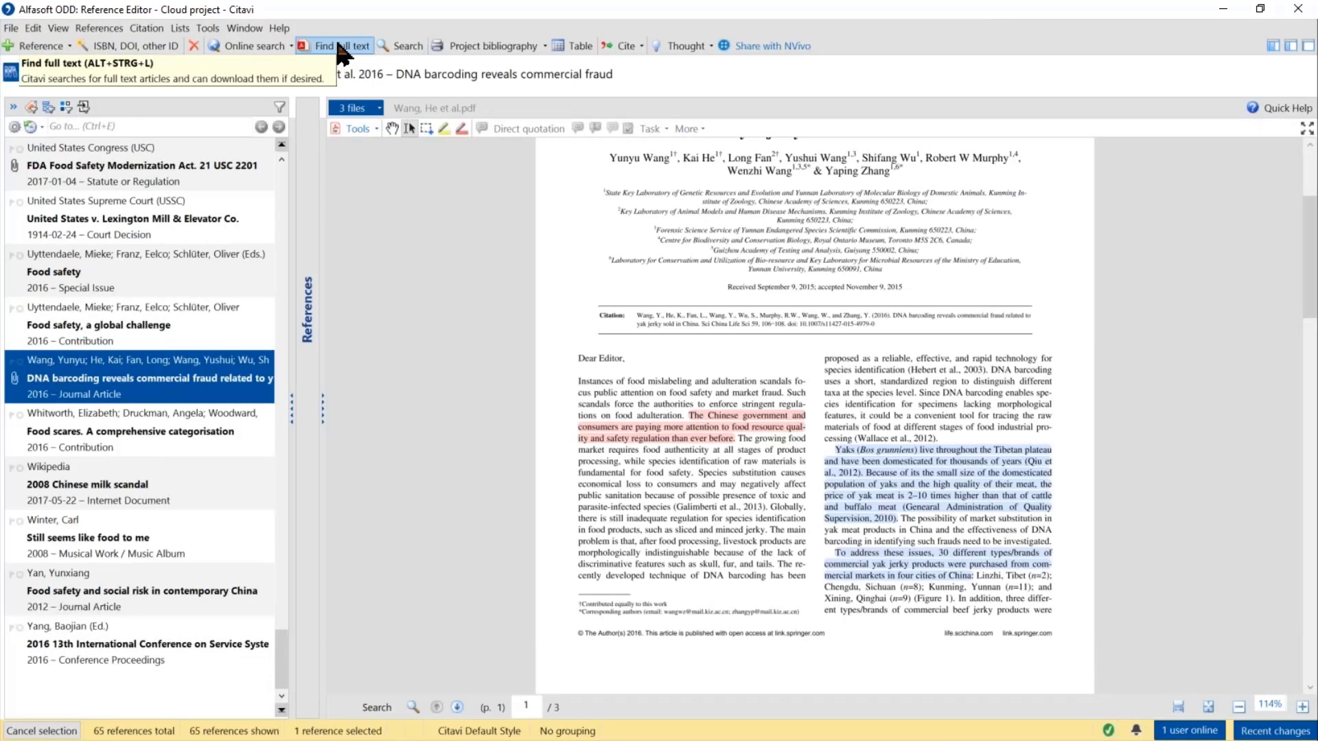
click(337, 46)
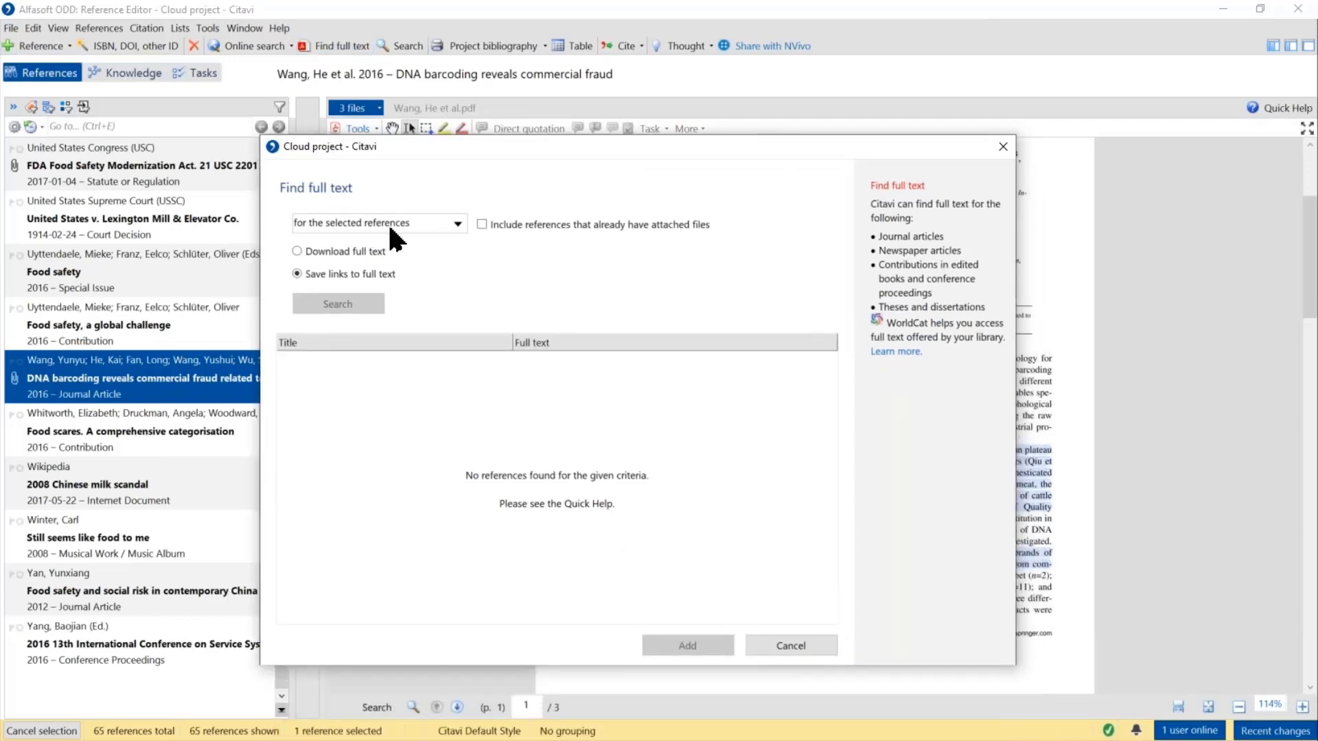
click(389, 221)
click(347, 263)
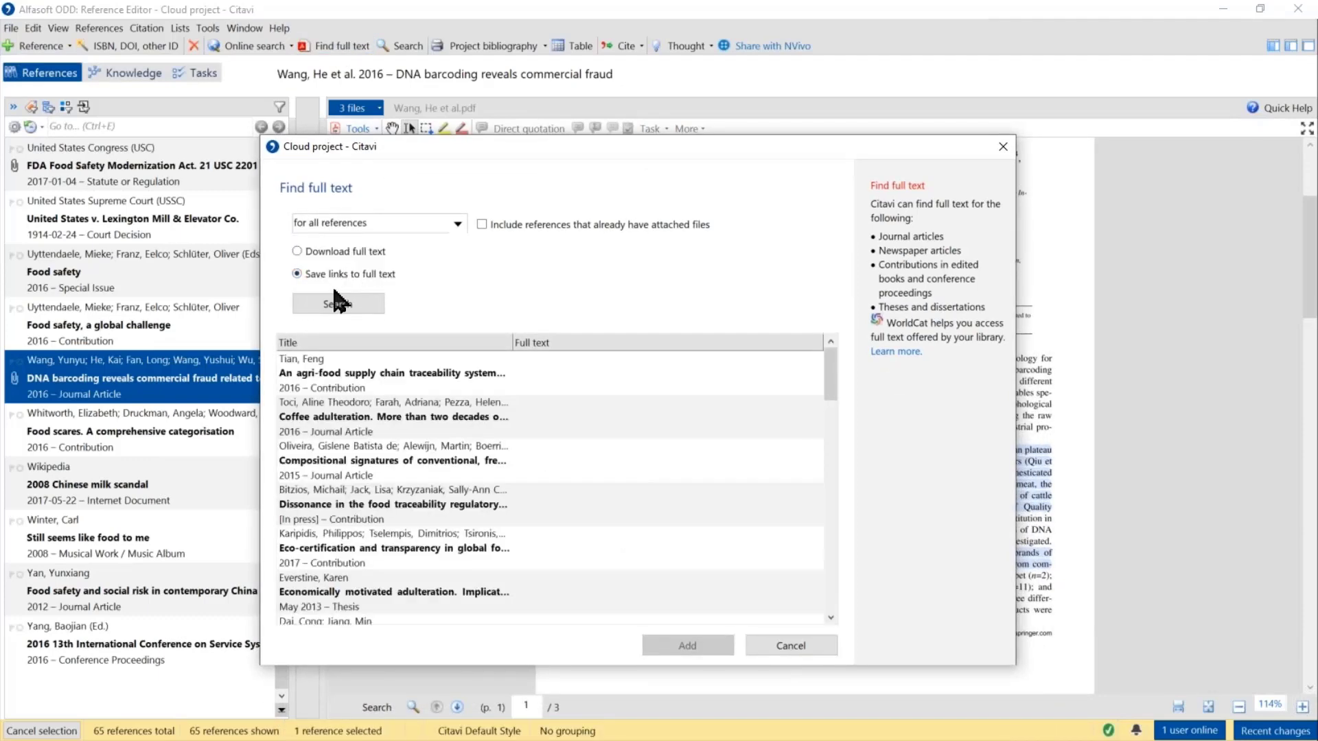
click(323, 255)
drag(826, 382, 671, 332)
click(345, 307)
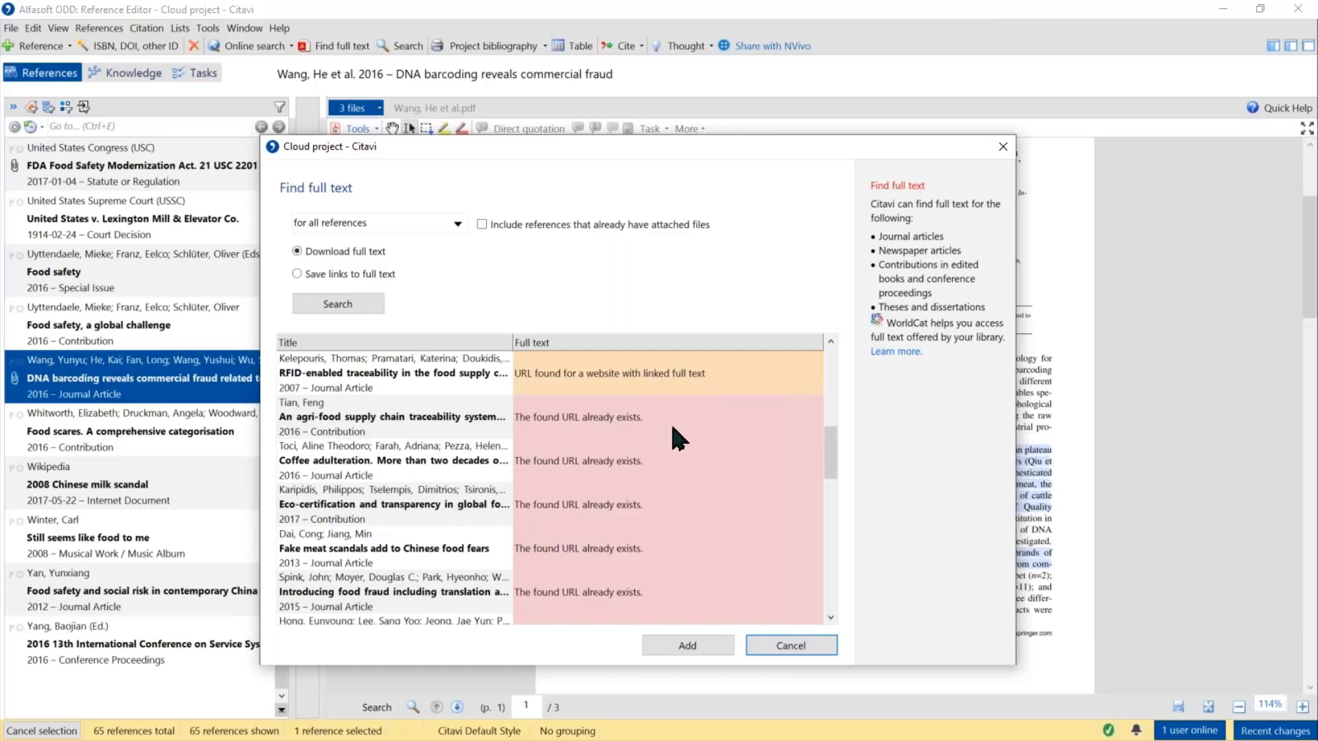
Review the full-text search results for the references and add the found full texts to the project.
click(568, 416)
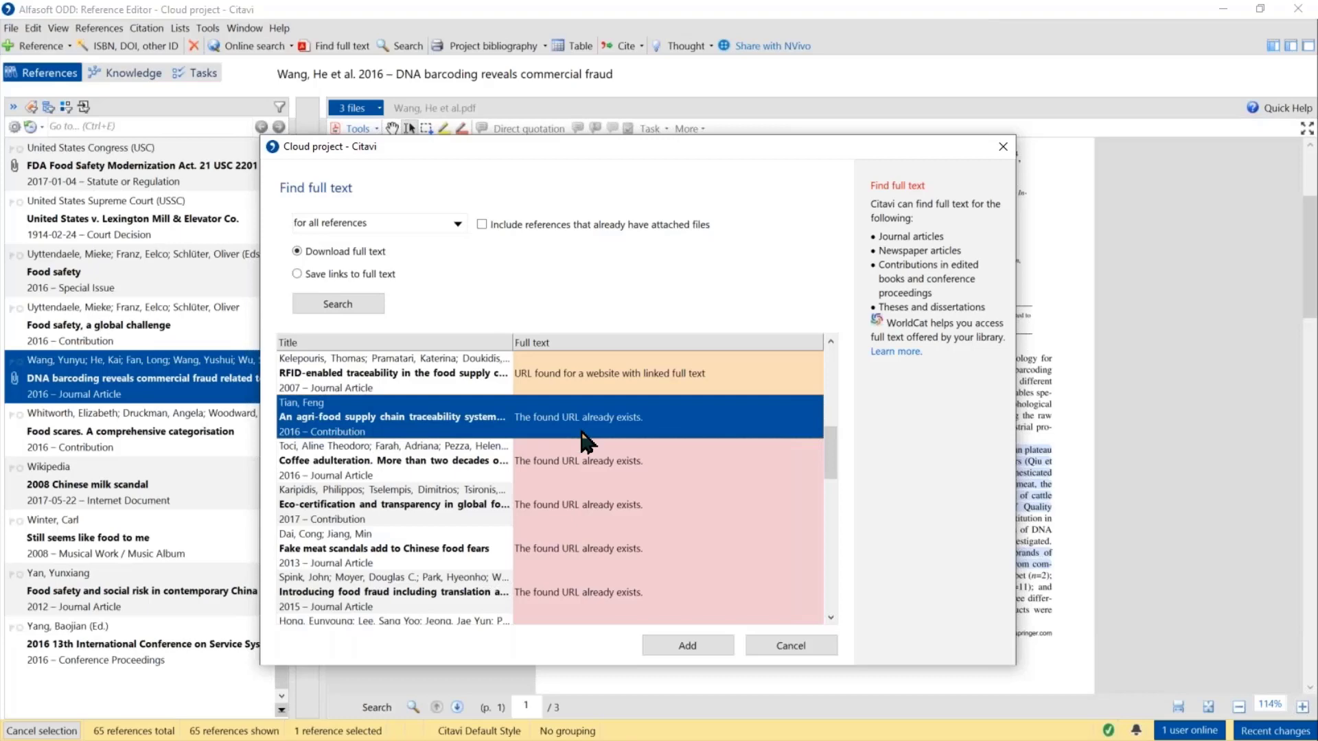
scroll(669, 501, down, 5)
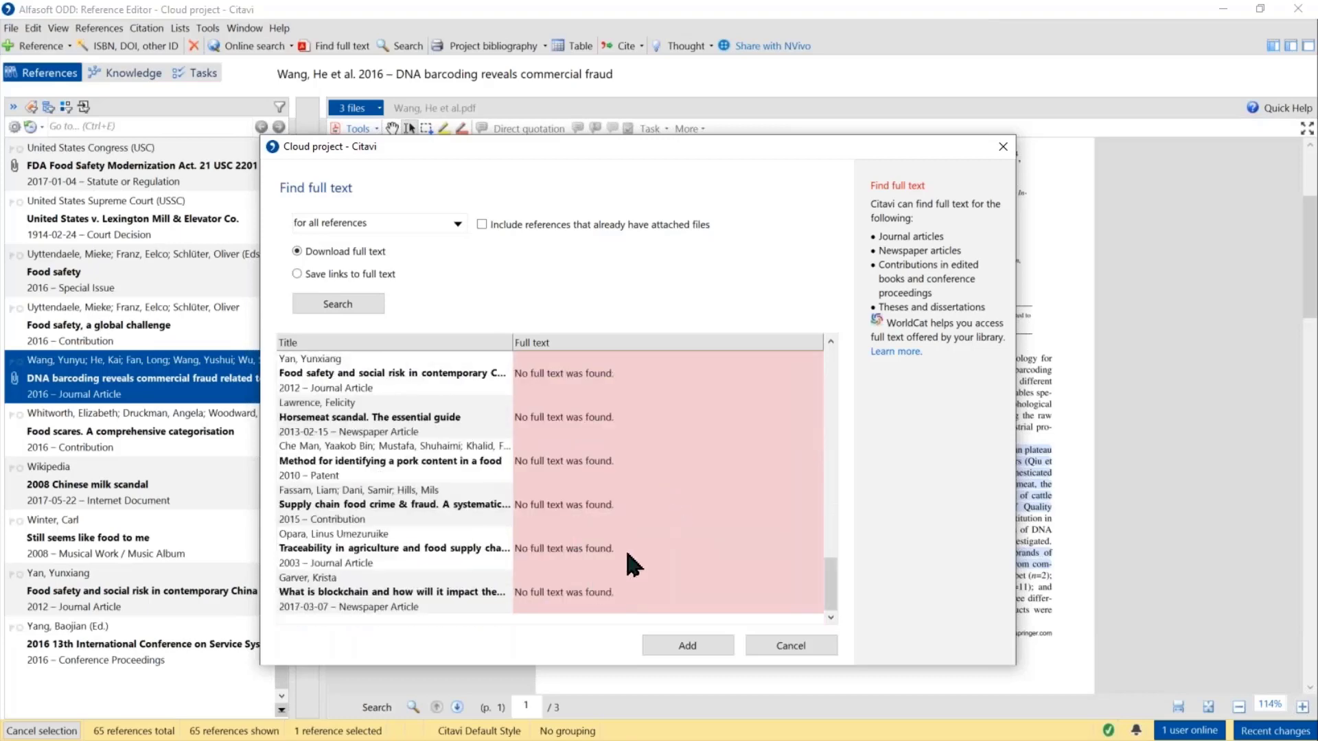
drag(831, 587, 842, 347)
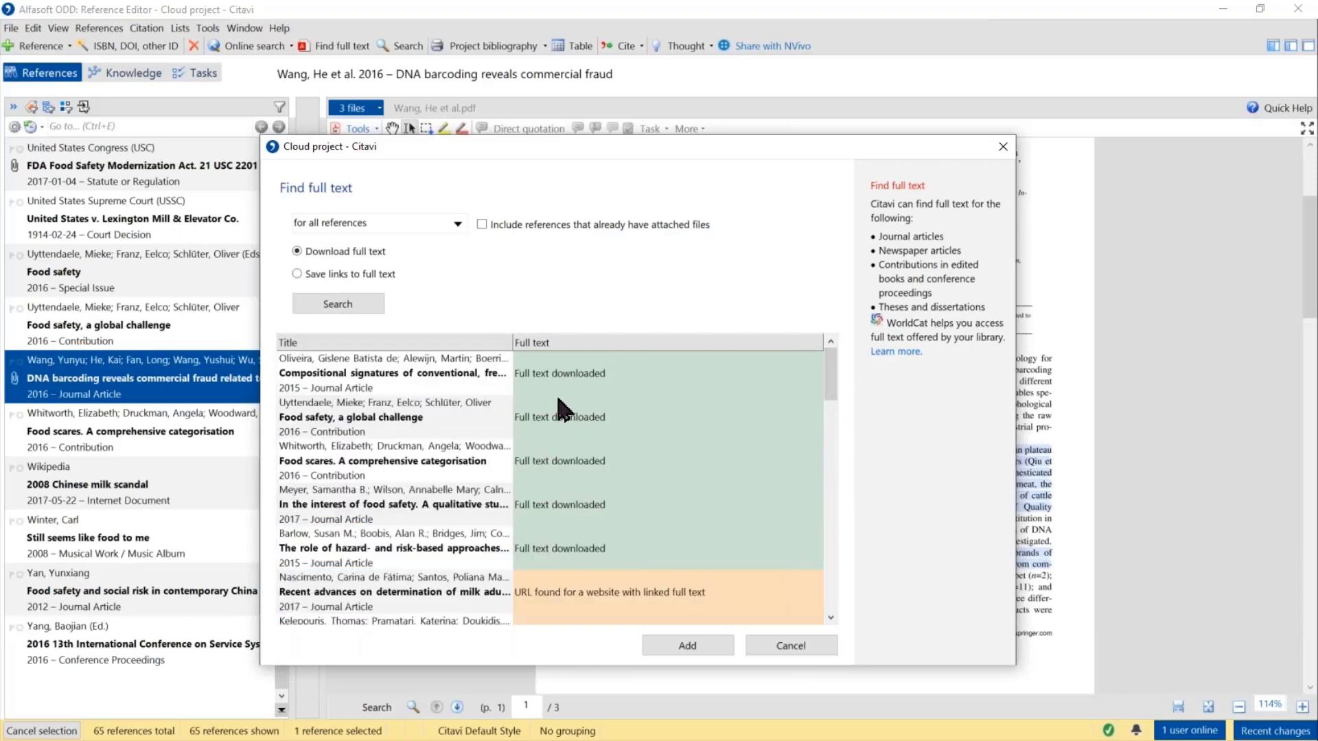
click(695, 650)
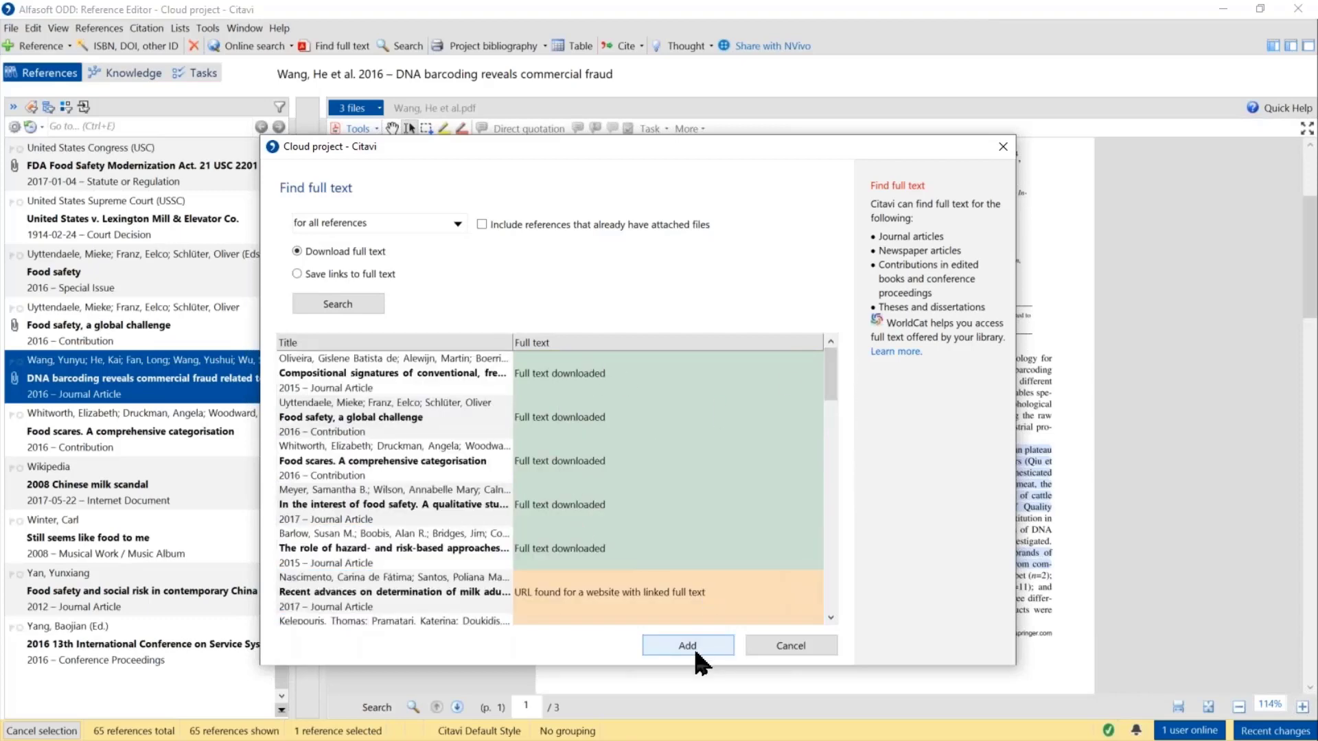